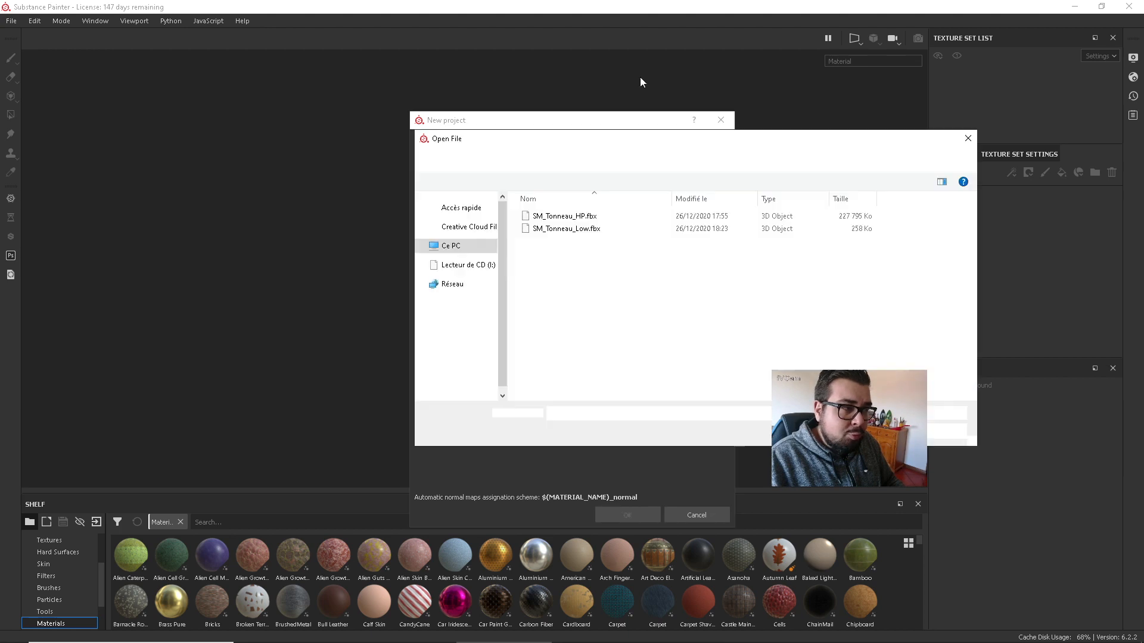
Look for the bench mesh in the Banc subfolder of the Link folder.
click(625, 160)
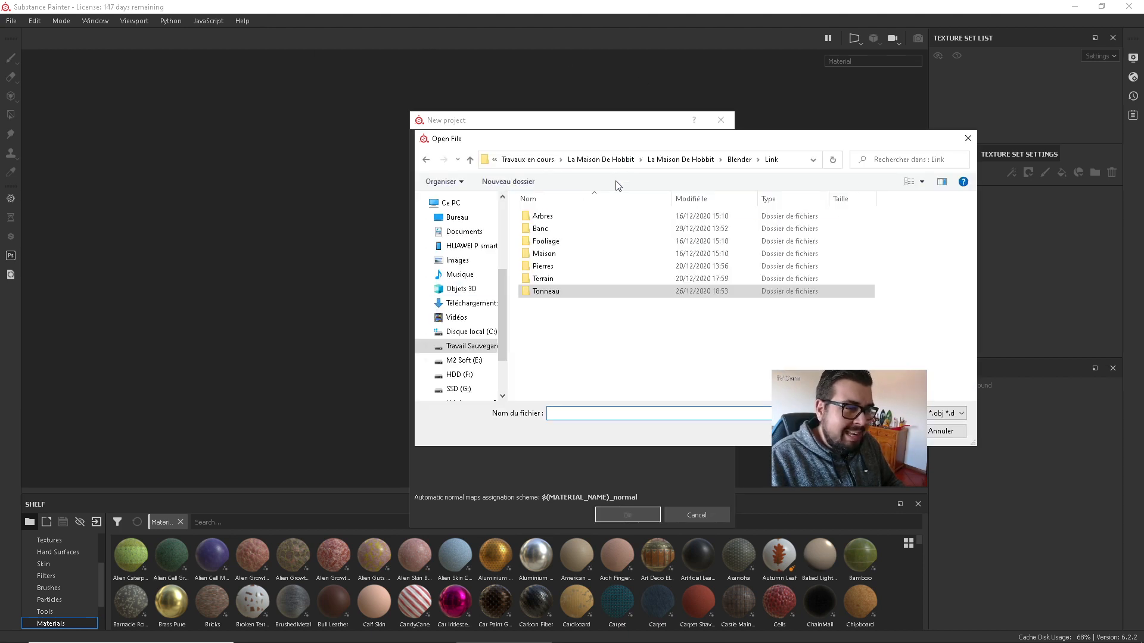
double_click(560, 228)
click(565, 217)
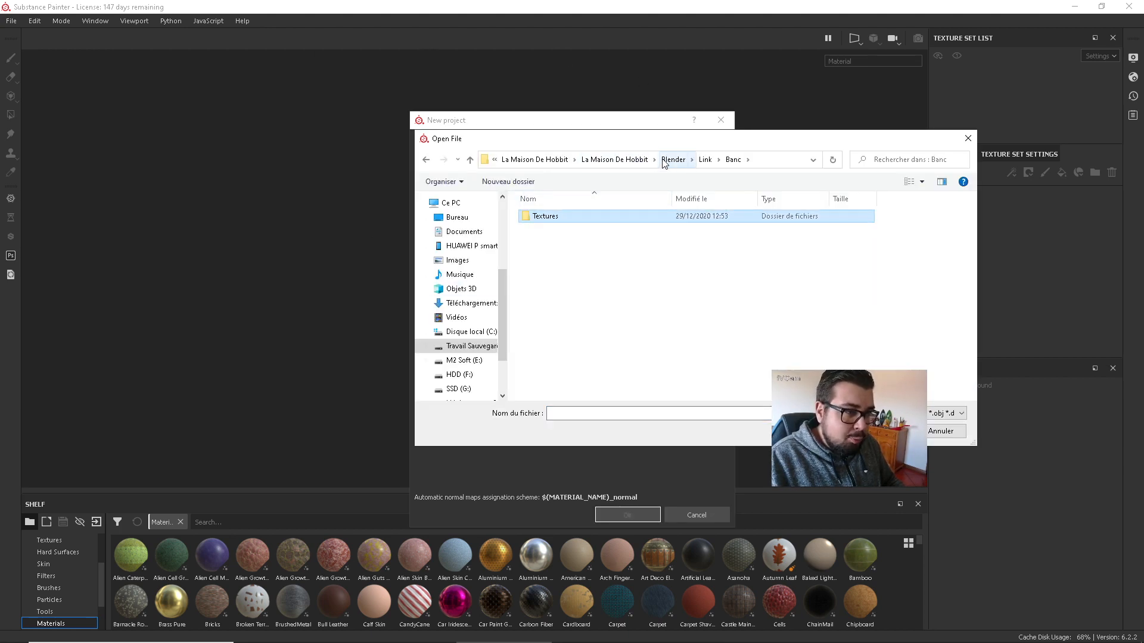
click(705, 159)
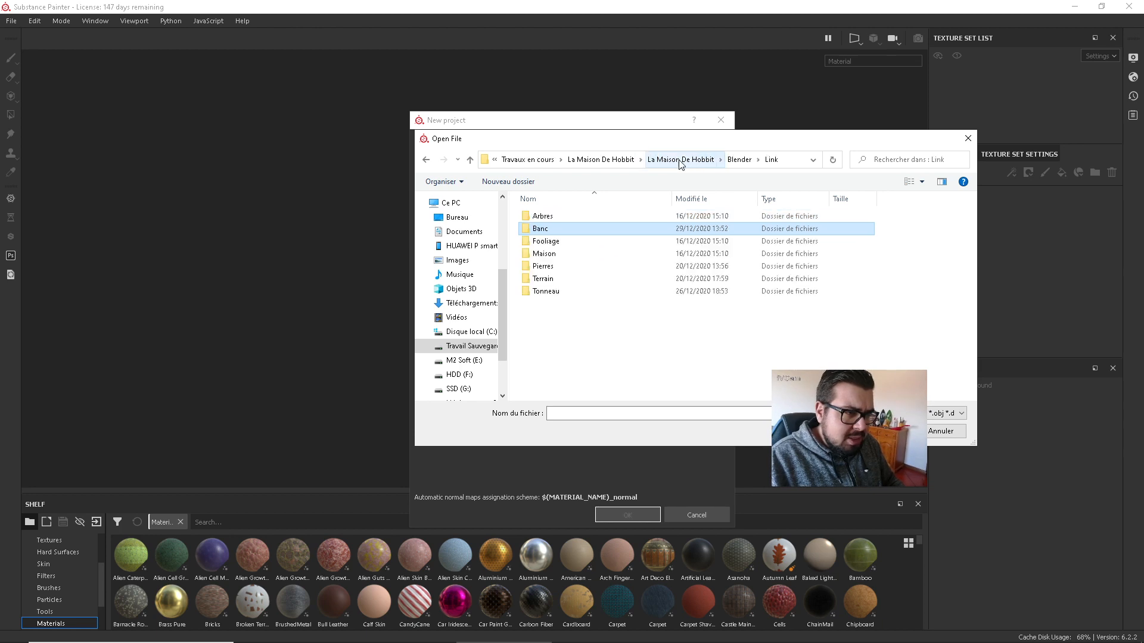
Create the new project with the SM_BancBois.fbx mesh from the Blender Export folder, using the Unreal Engine 4 template.
click(648, 162)
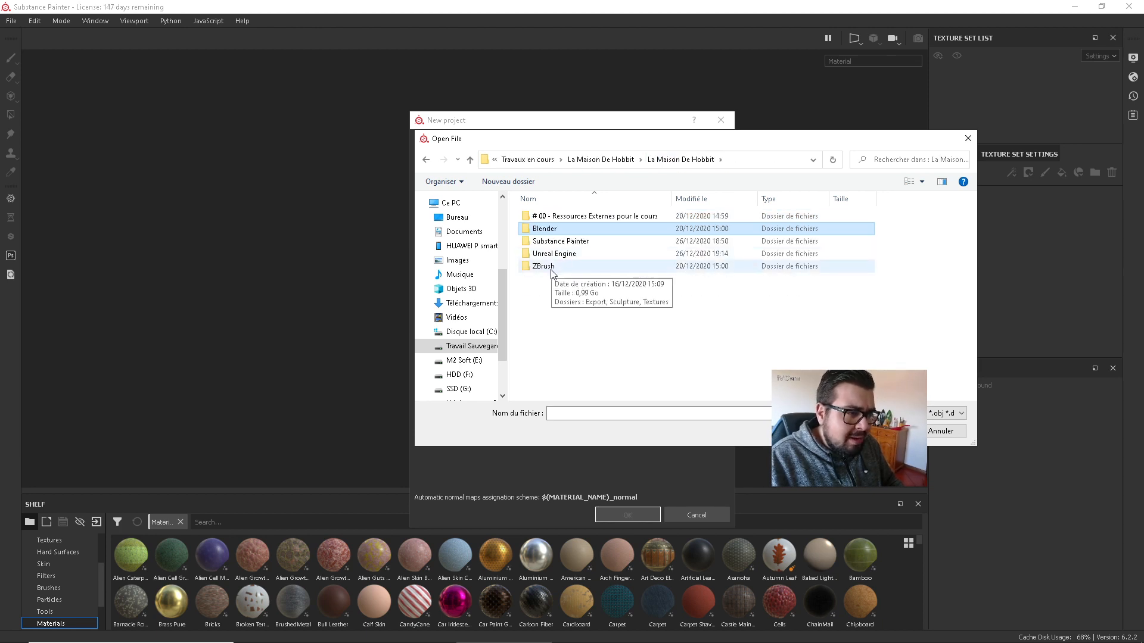
click(620, 165)
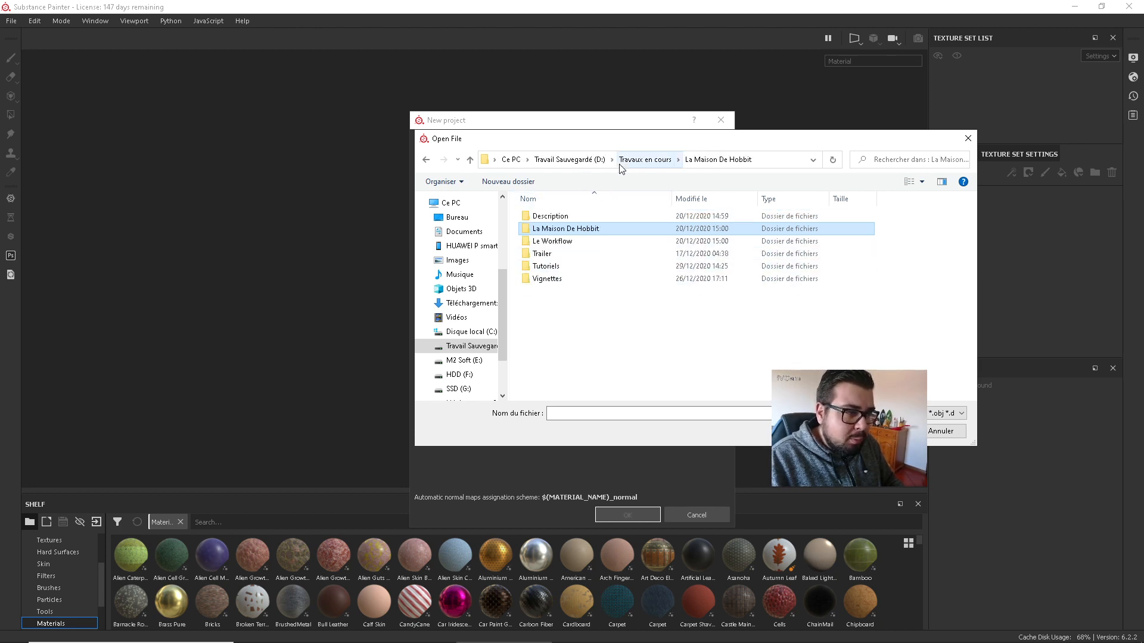
double_click(563, 229)
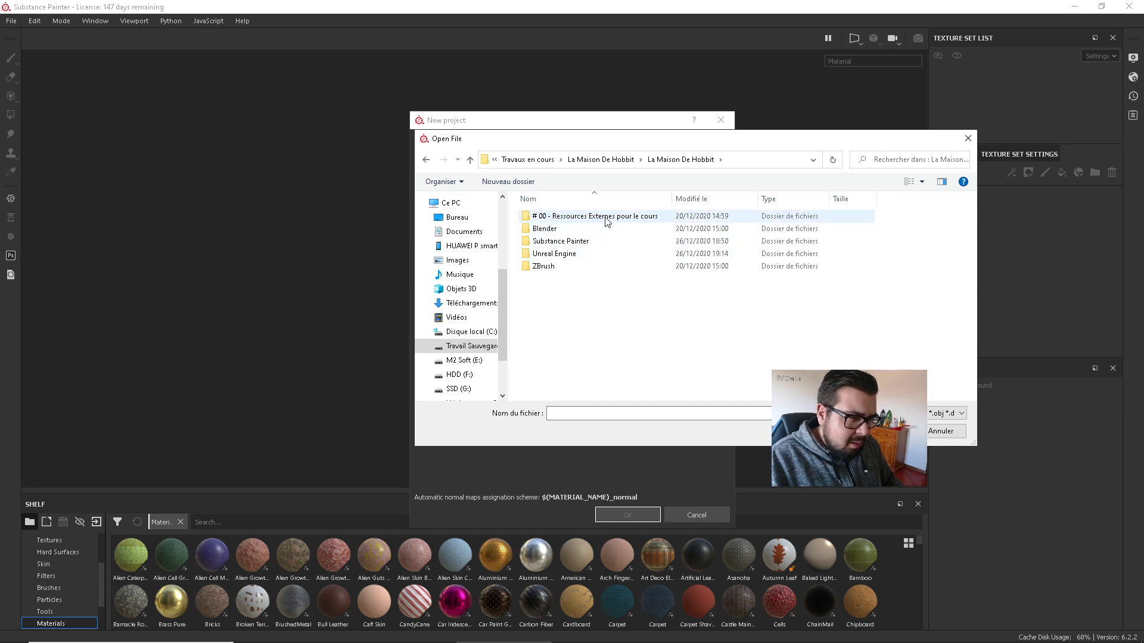
double_click(566, 229)
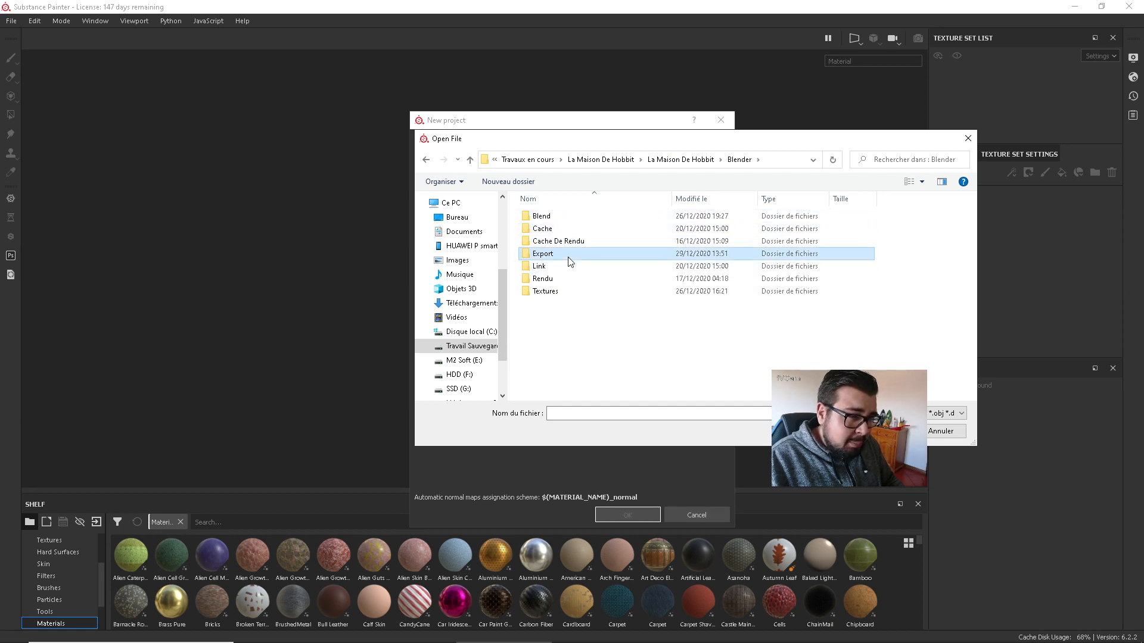
double_click(568, 254)
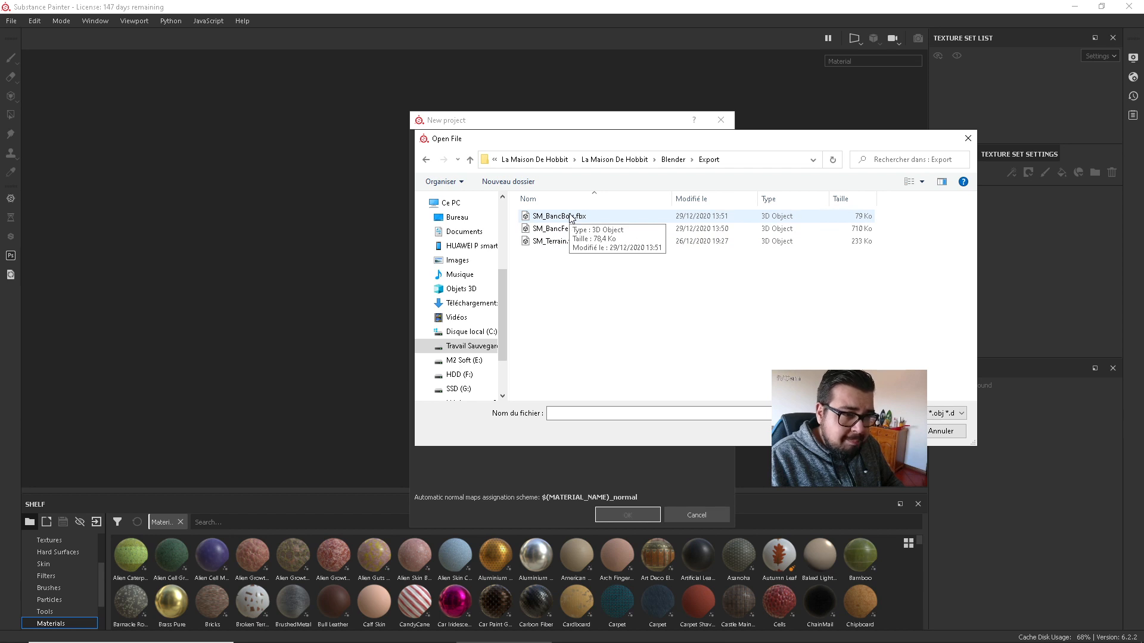
double_click(569, 217)
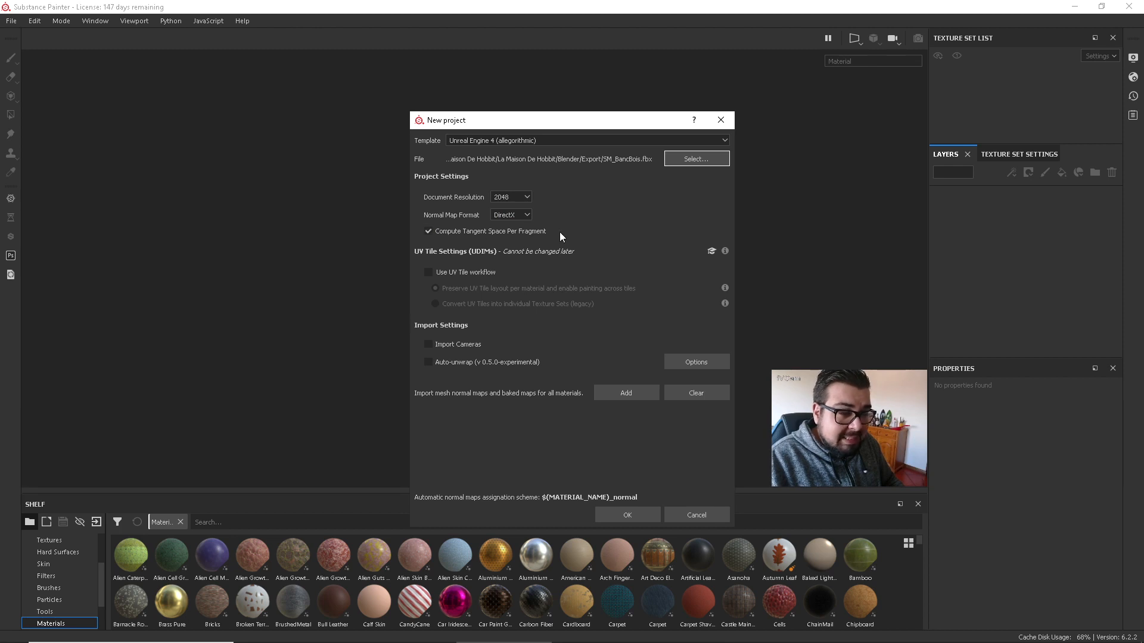
click(628, 515)
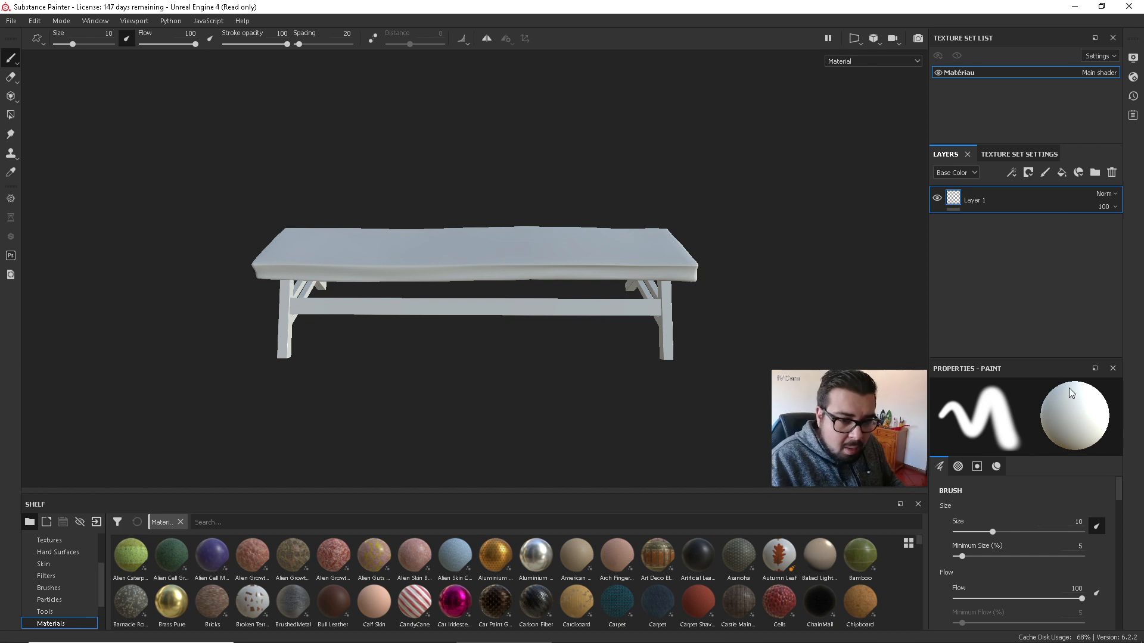
Remove the Metallic channel from the texture set's channels and add it back.
click(1013, 154)
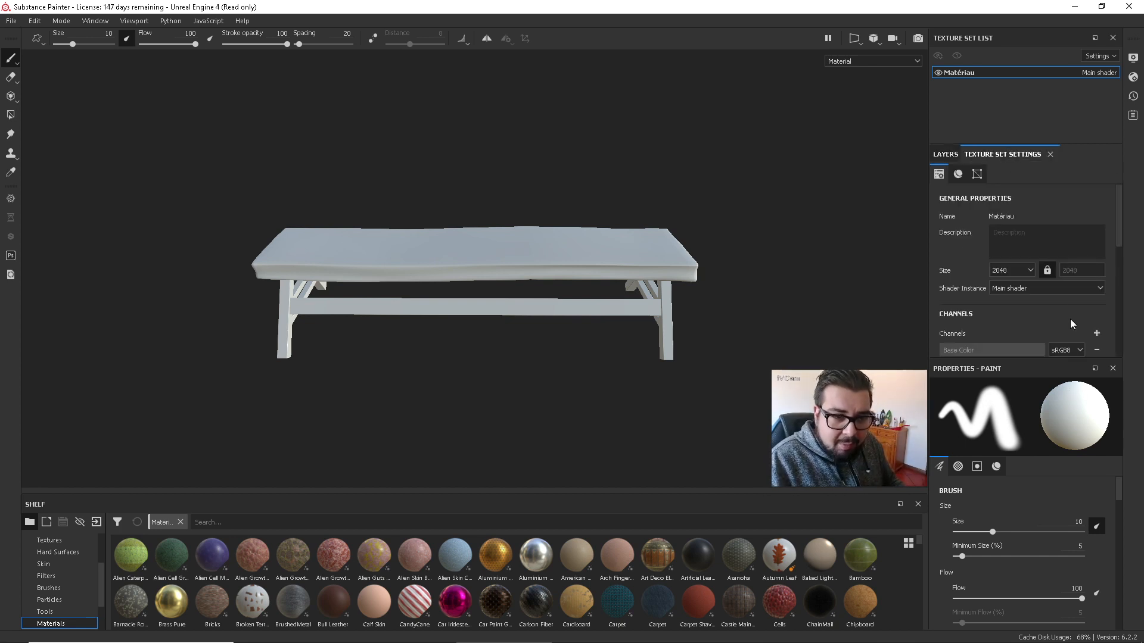
scroll(1034, 255, down, 5)
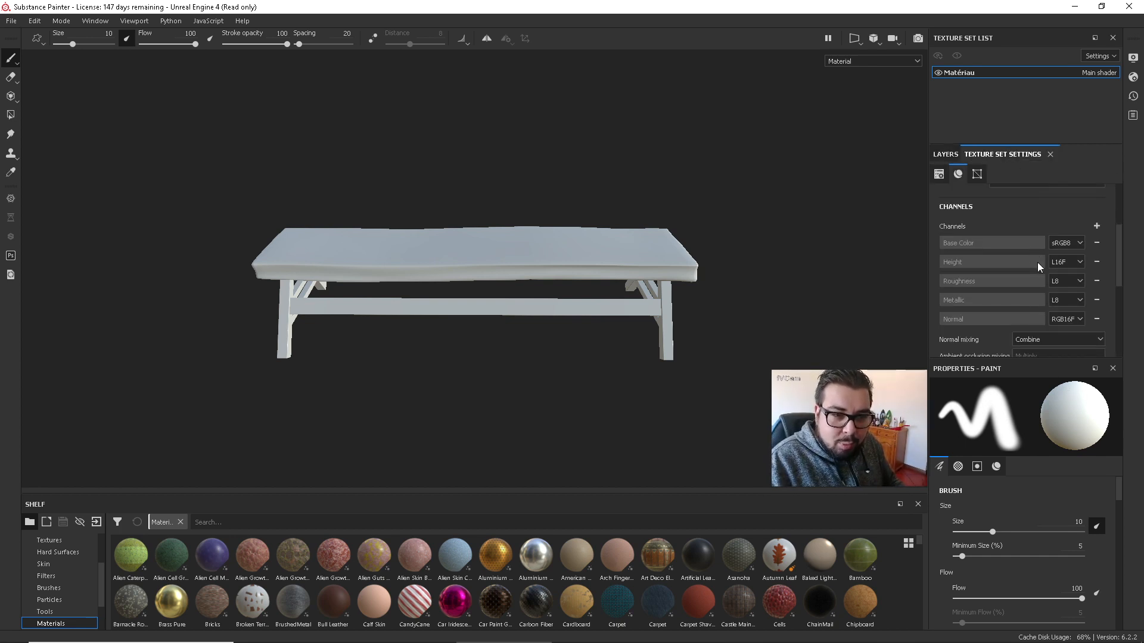
scroll(1039, 263, down, 1)
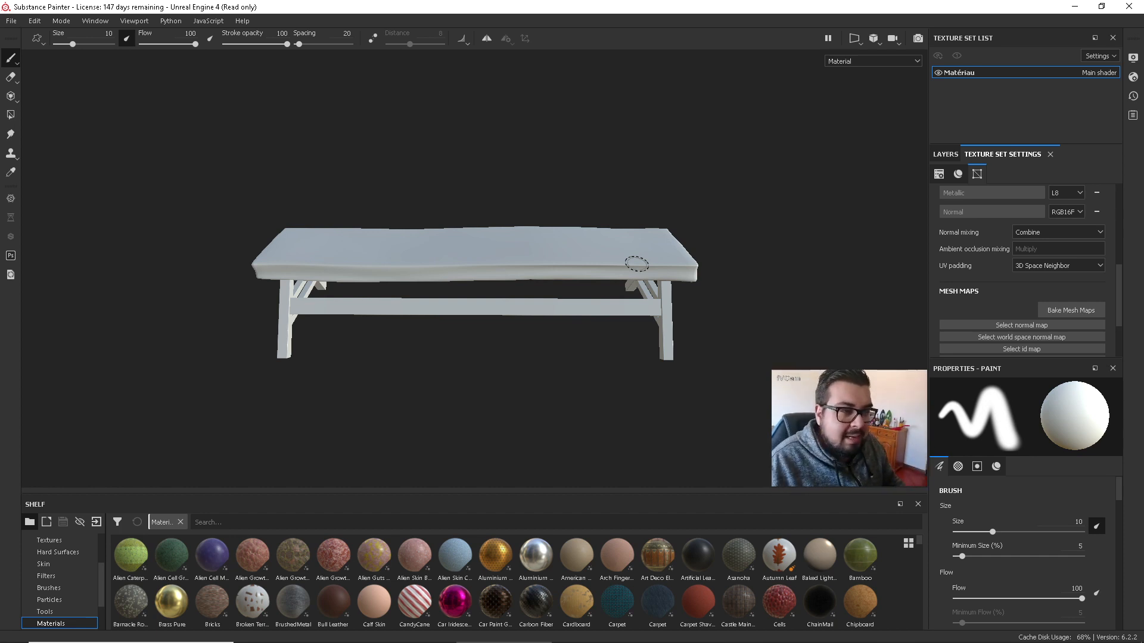
scroll(1055, 290, up, 3)
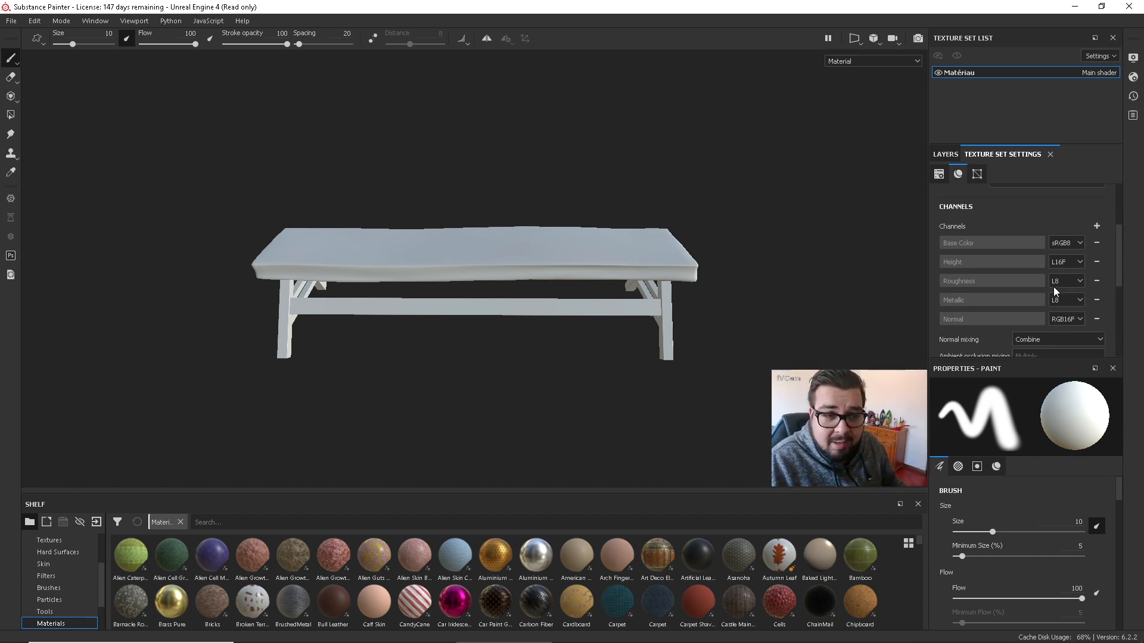
click(1096, 300)
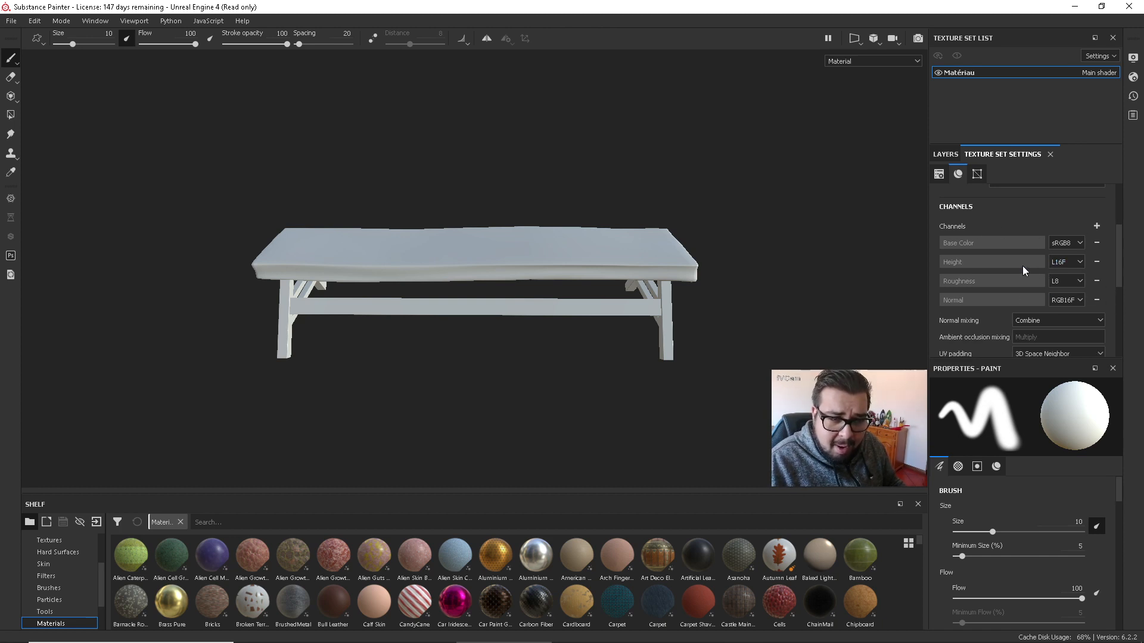
click(1097, 226)
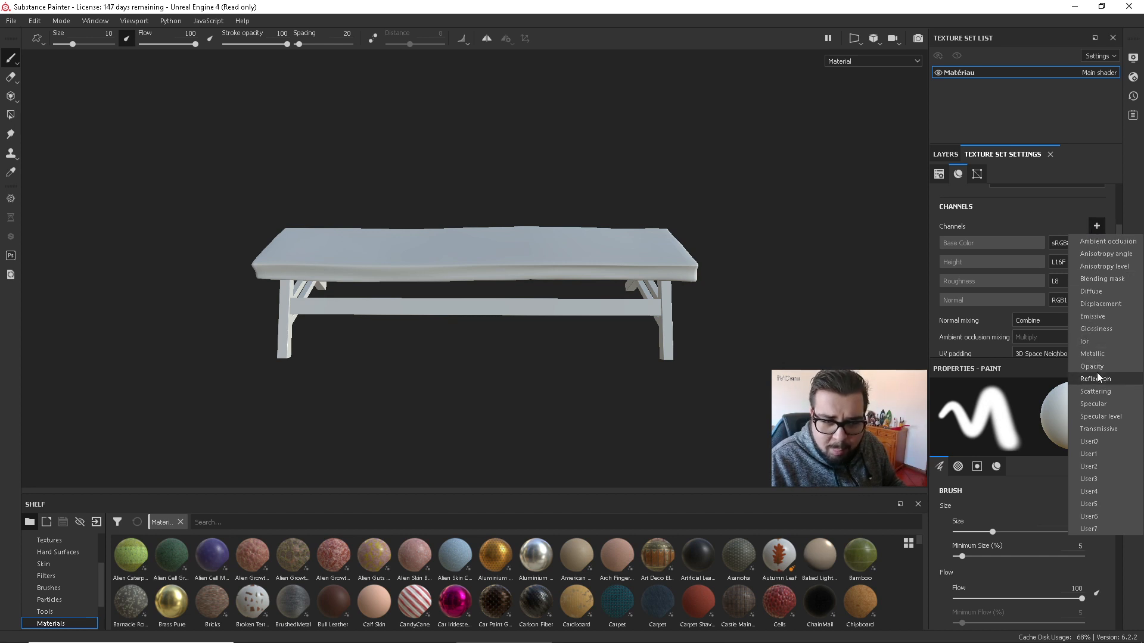
click(1107, 354)
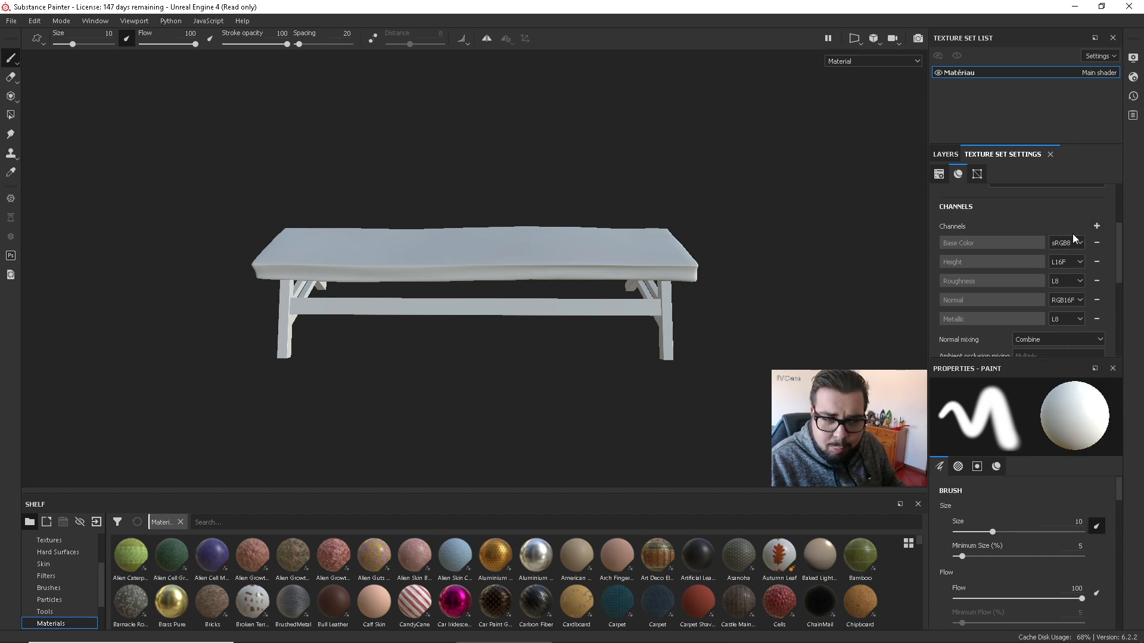
Add Specular and Ambient occlusion channels to the bench's texture set.
scroll(1103, 220, up, 3)
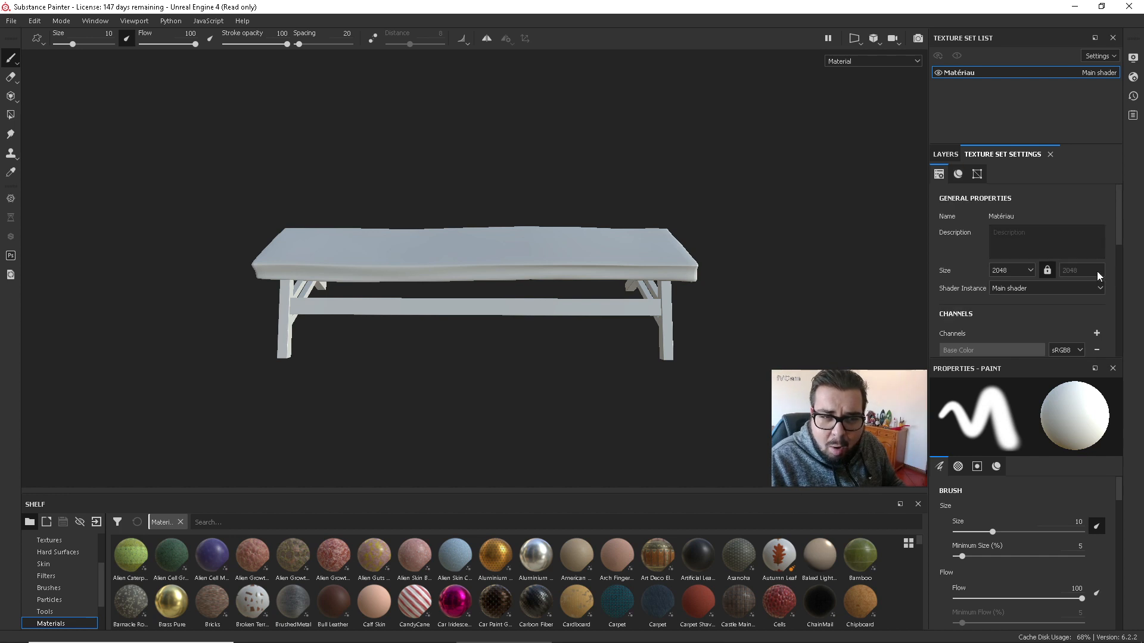
click(1096, 297)
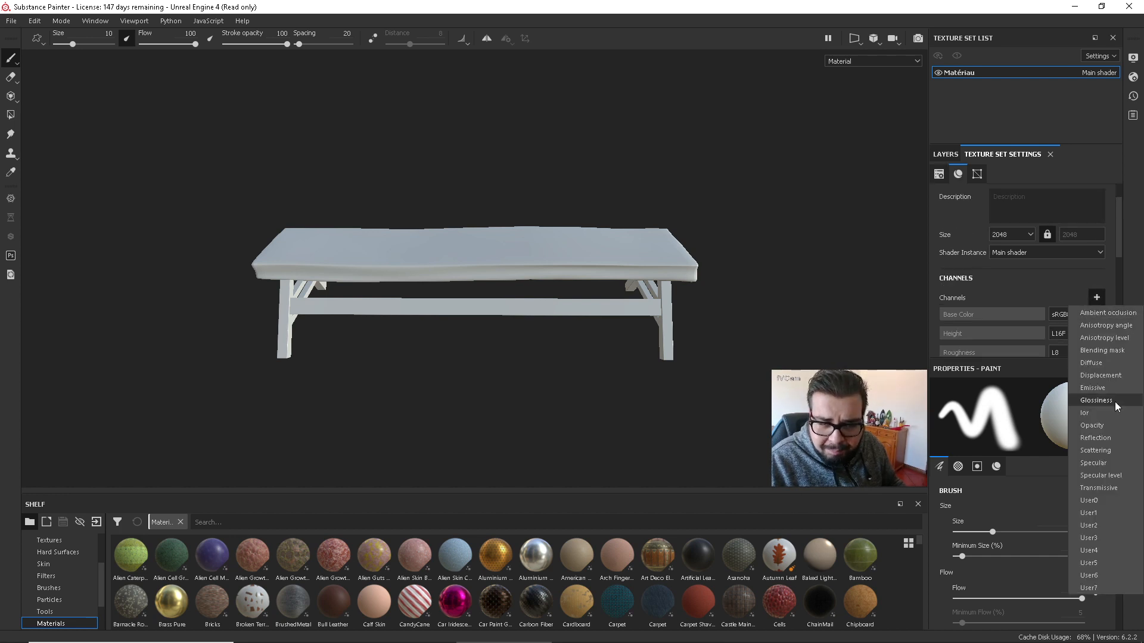
click(1112, 451)
click(1098, 298)
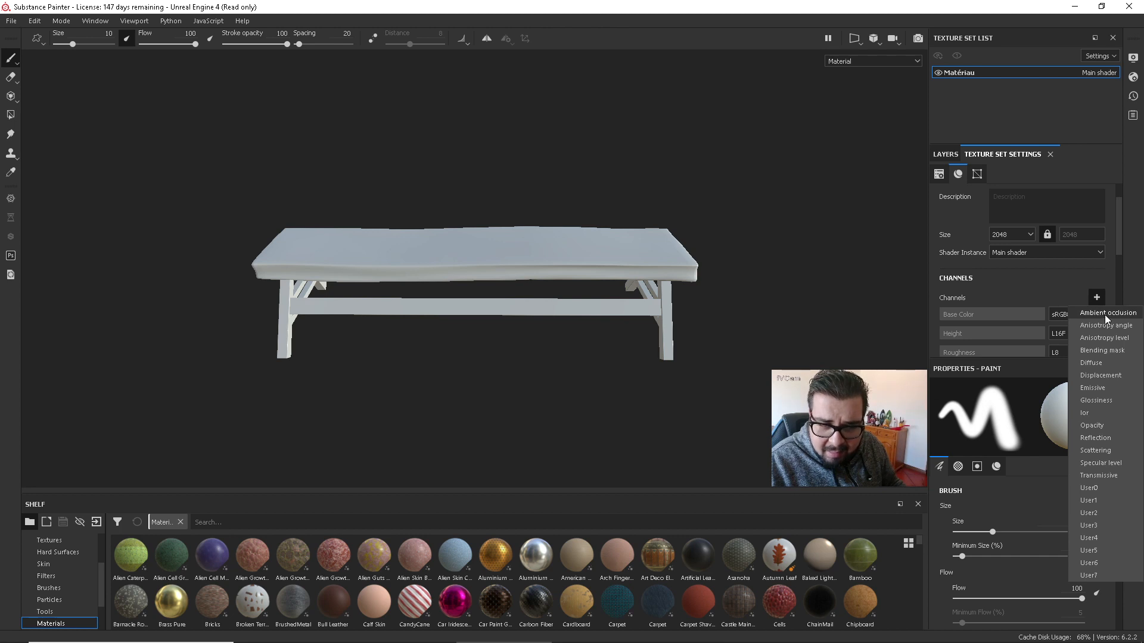
click(1104, 314)
Bake the bench's mesh maps at an output size of 2048, leaving out the ID map.
scroll(999, 313, down, 3)
scroll(1001, 312, down, 4)
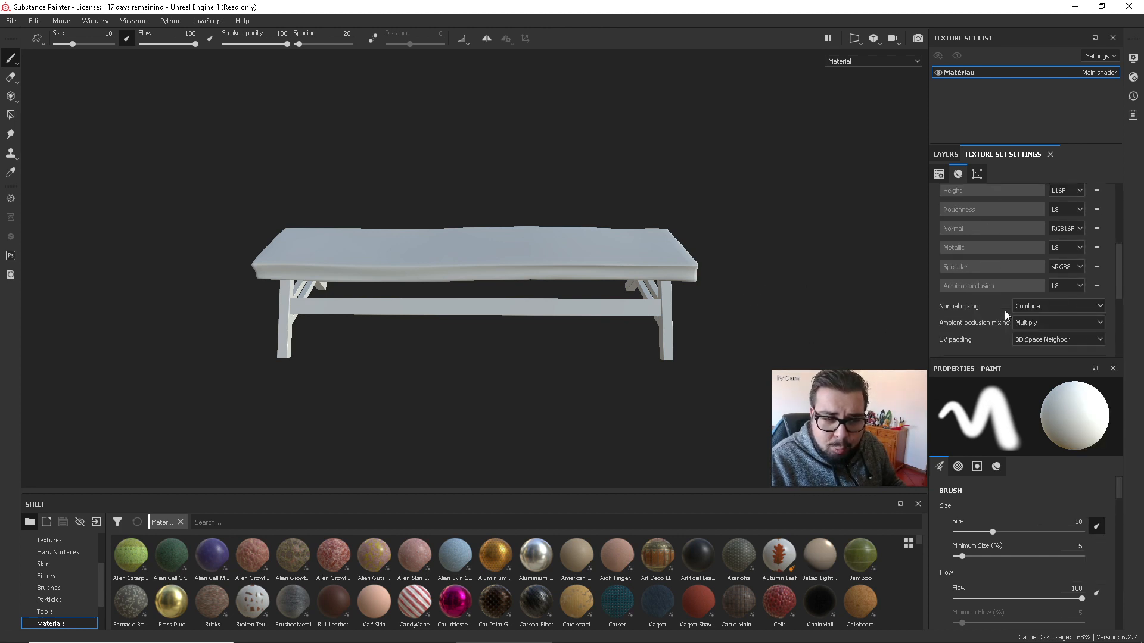
click(1087, 278)
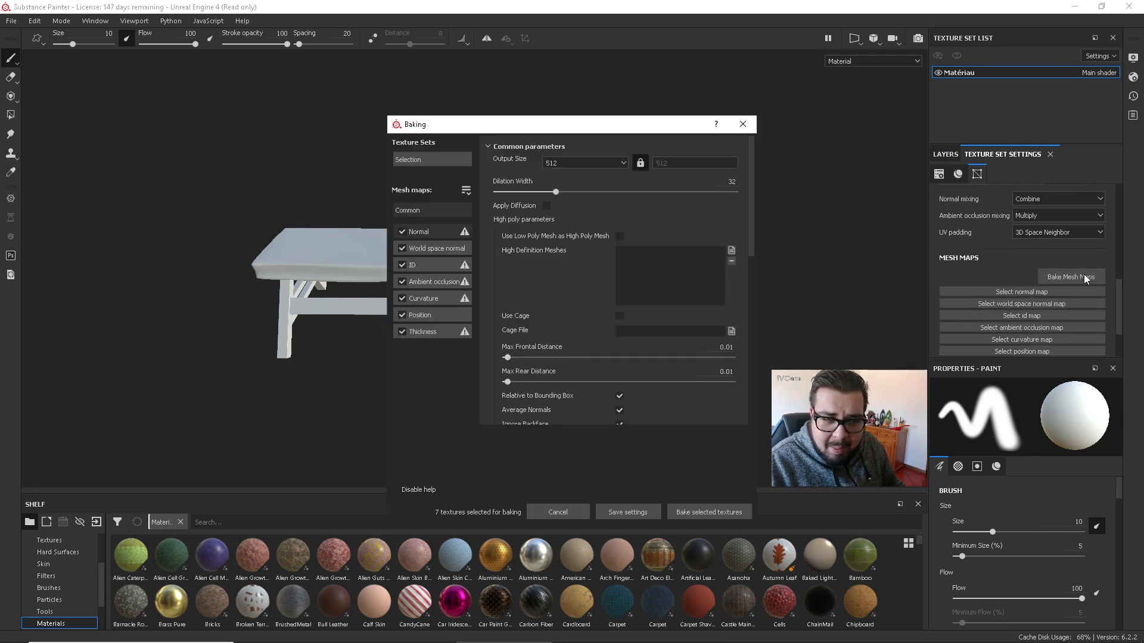
click(579, 161)
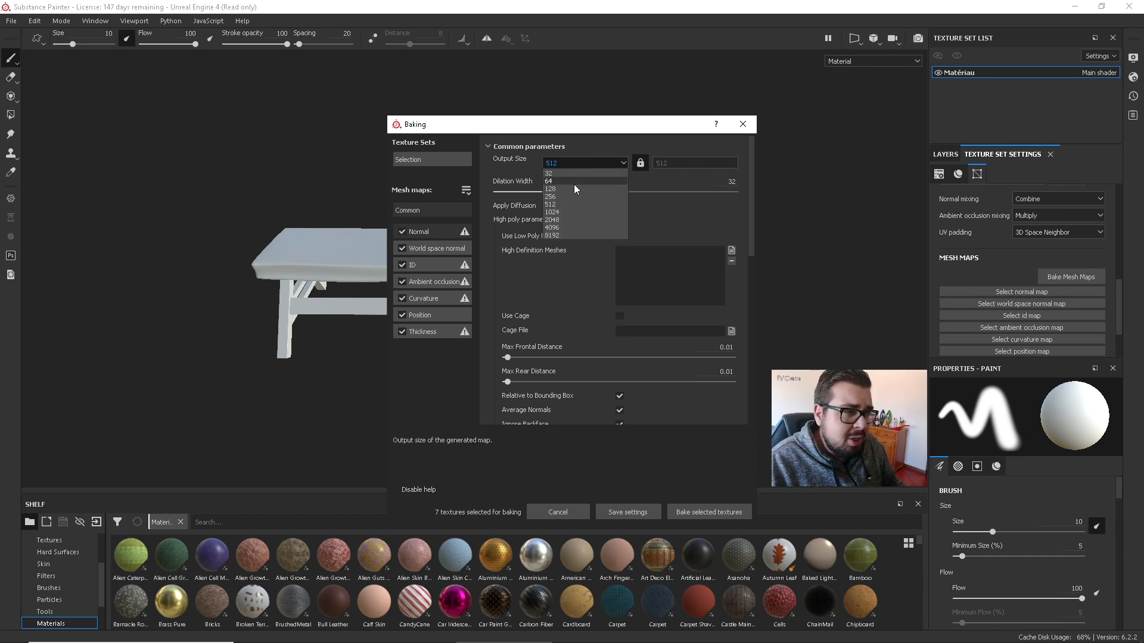
click(563, 220)
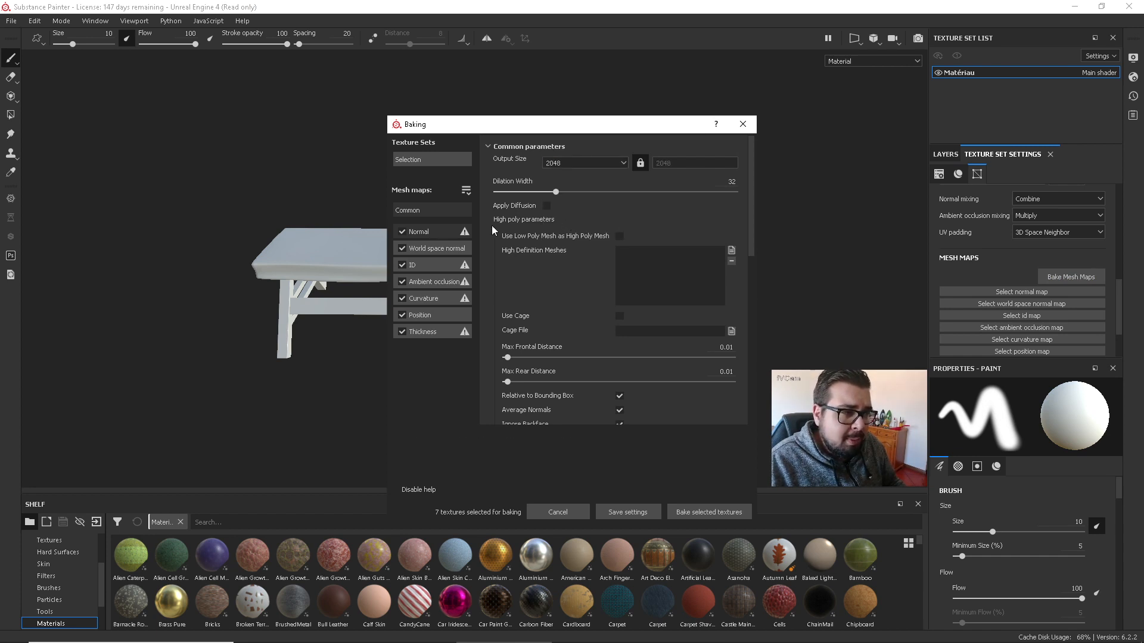
click(403, 265)
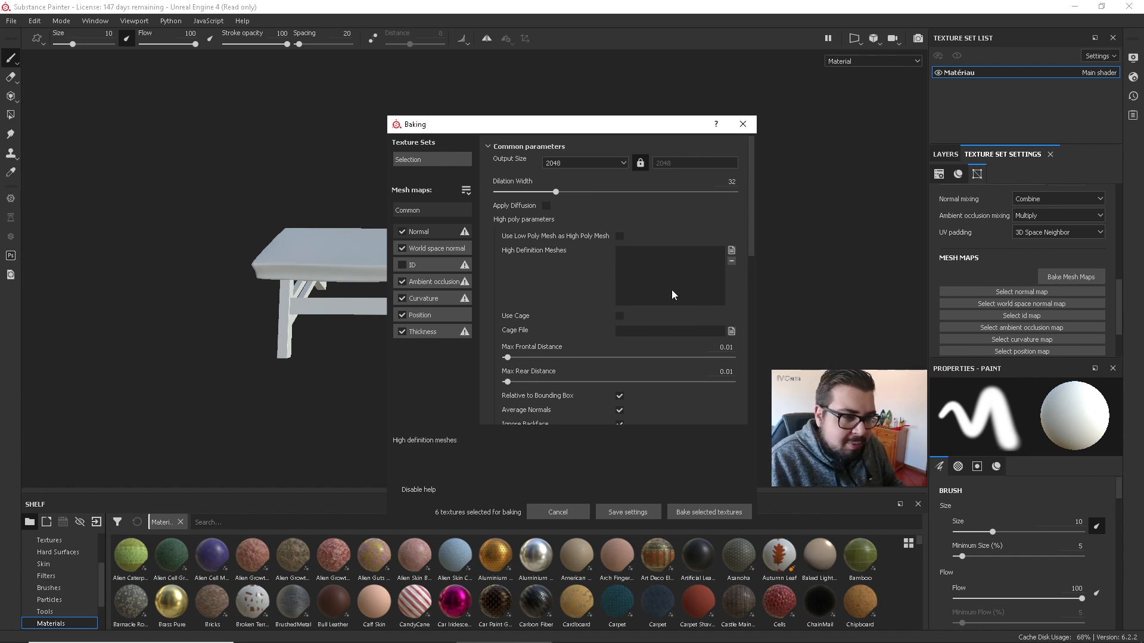
click(718, 513)
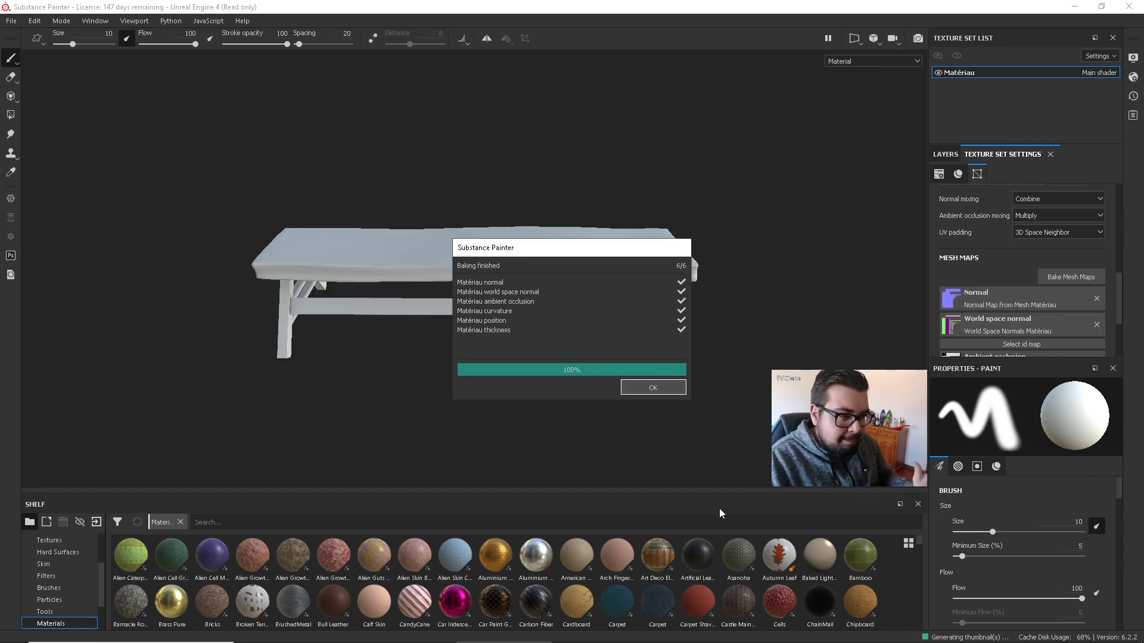
click(651, 387)
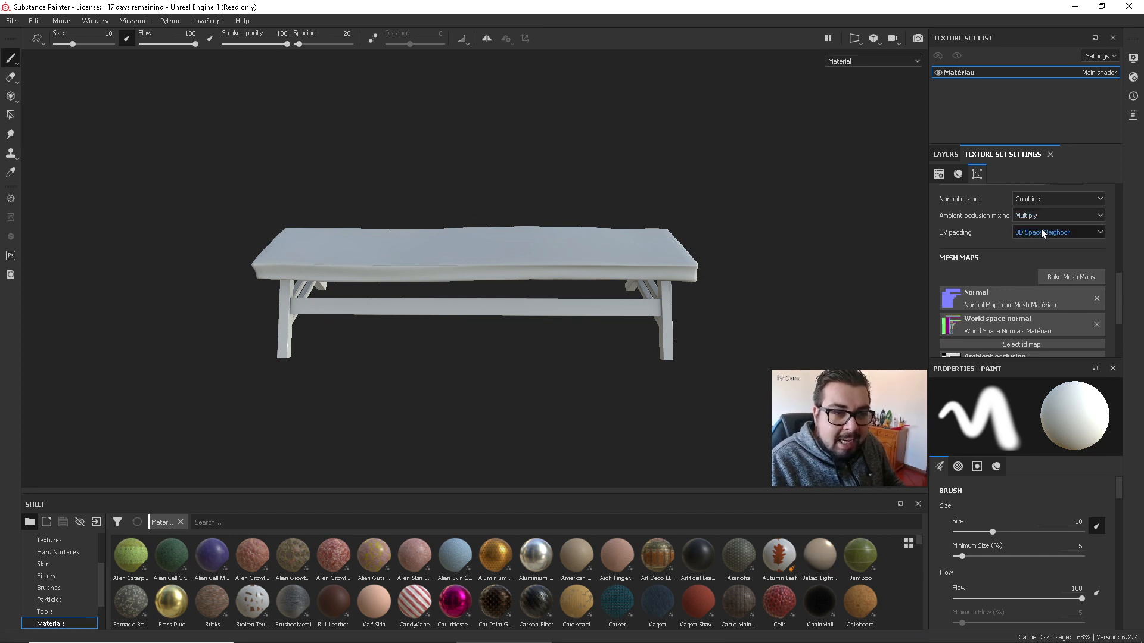
Delete the default paint layer and add a fill layer in its place.
click(945, 154)
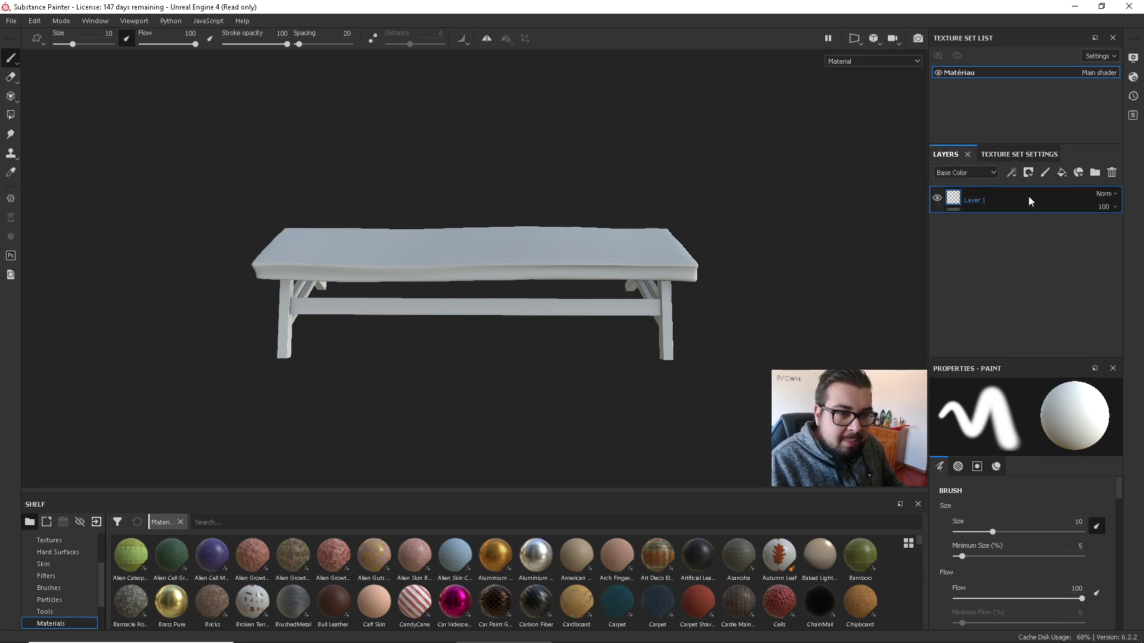
click(1111, 173)
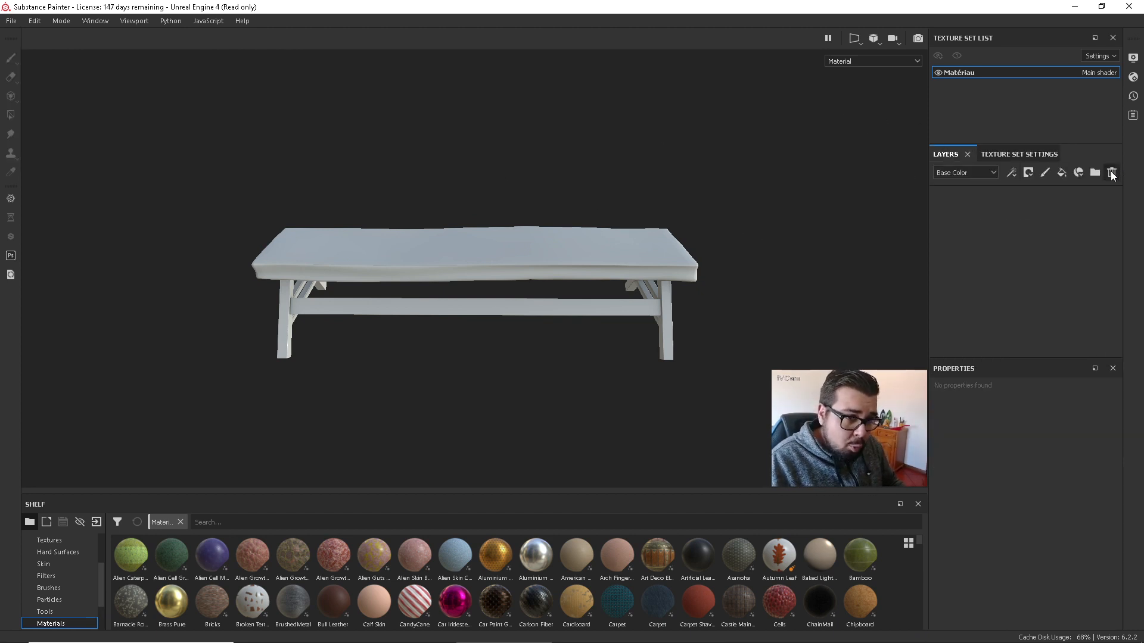
click(1061, 173)
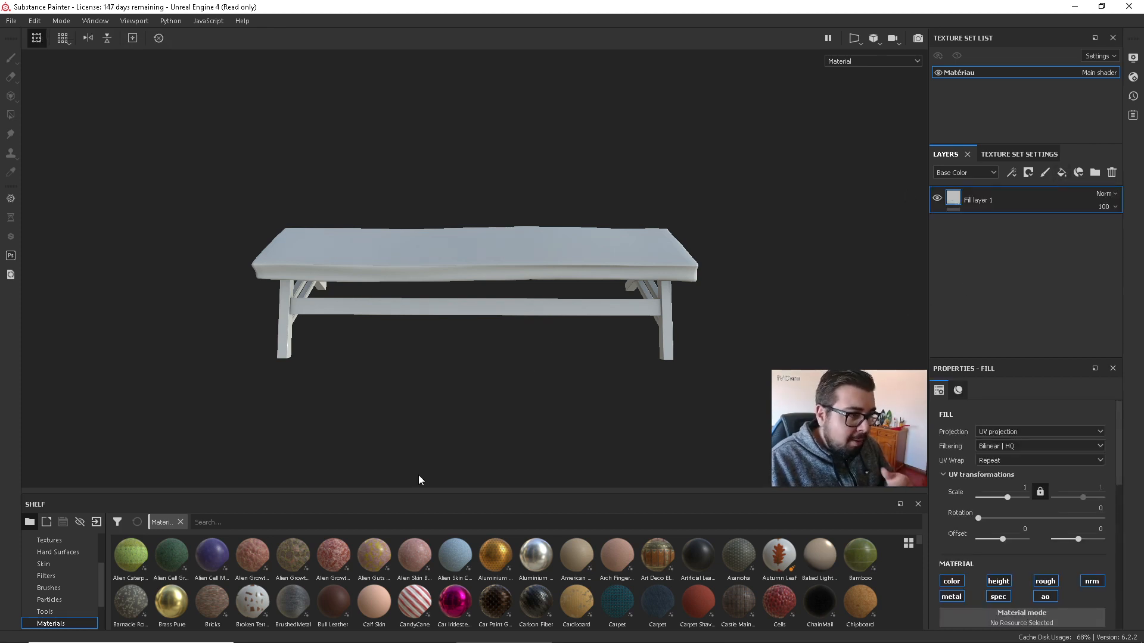
Look through the material shelf down to the wood materials.
scroll(422, 587, down, 10)
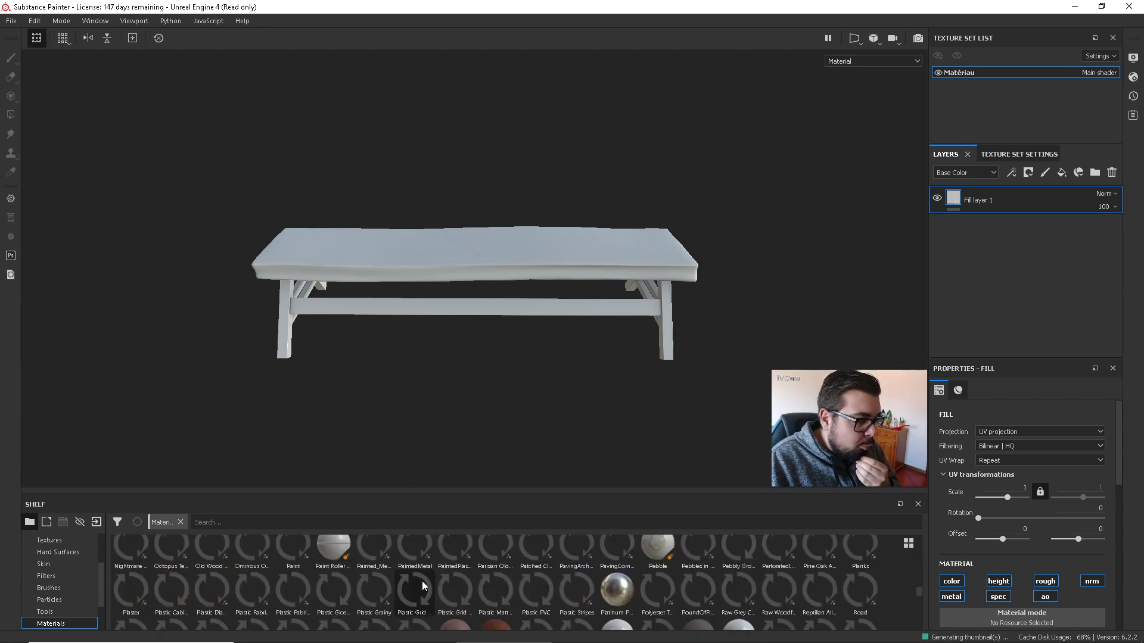
scroll(422, 580, down, 5)
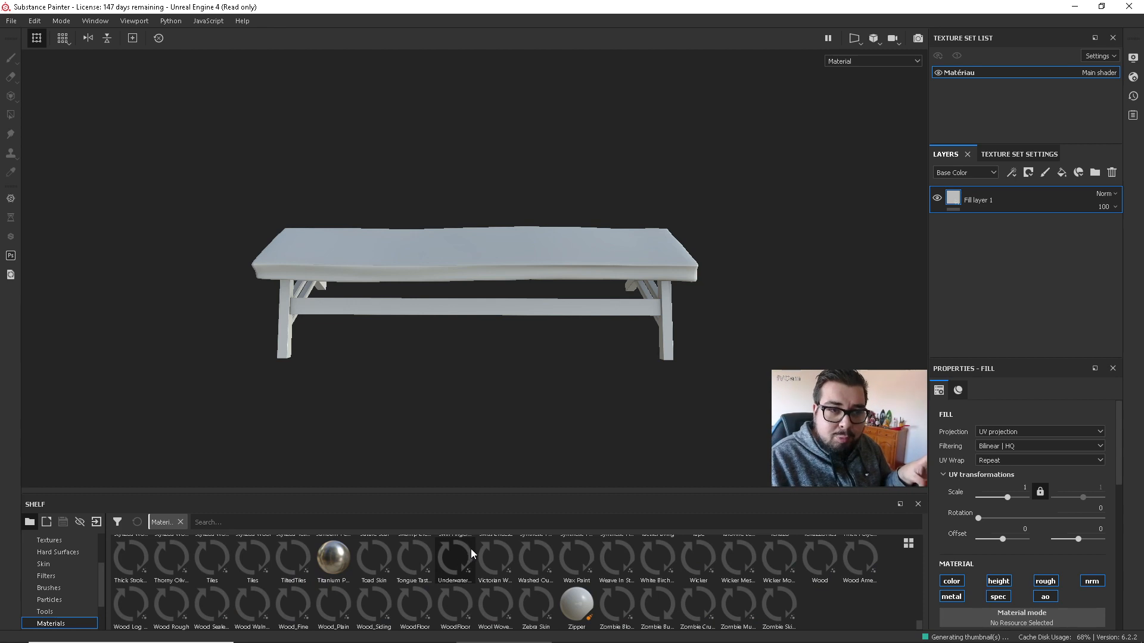
mouse_move(473, 545)
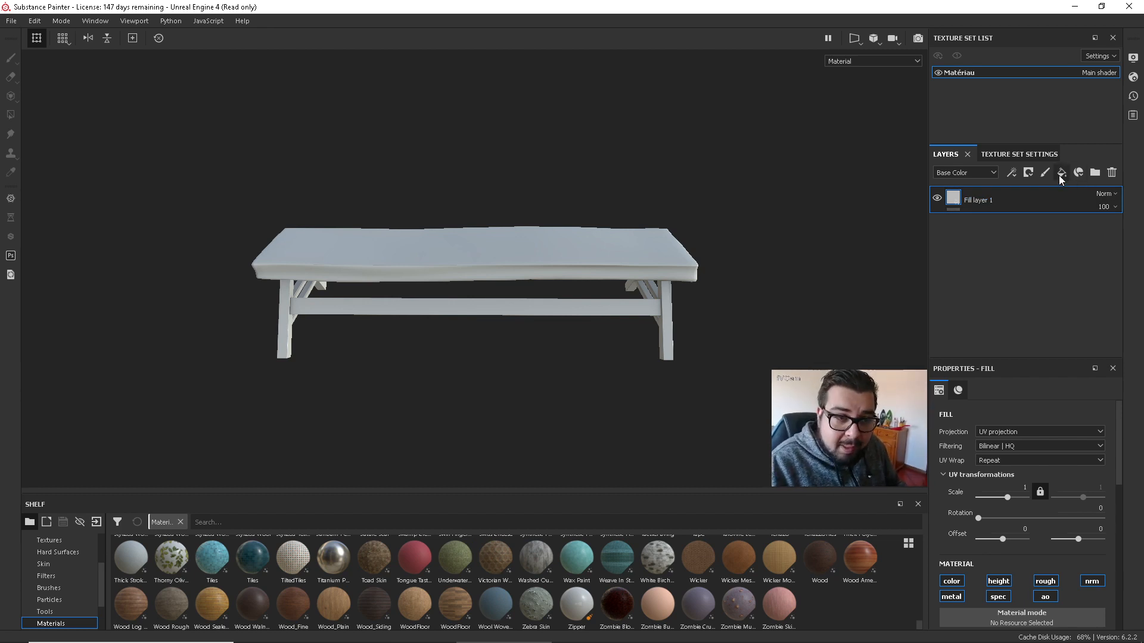
drag(939, 391, 758, 257)
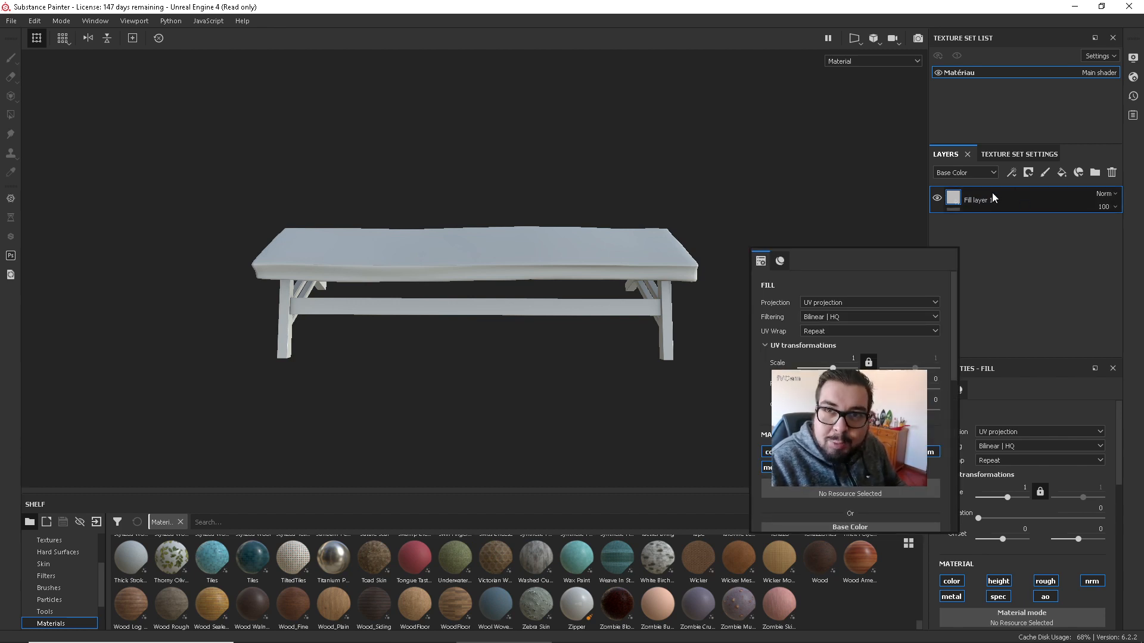
Start a resource import and browse the course's external resources to the Bois Planches 2 folder in Textures Externes.
click(11, 20)
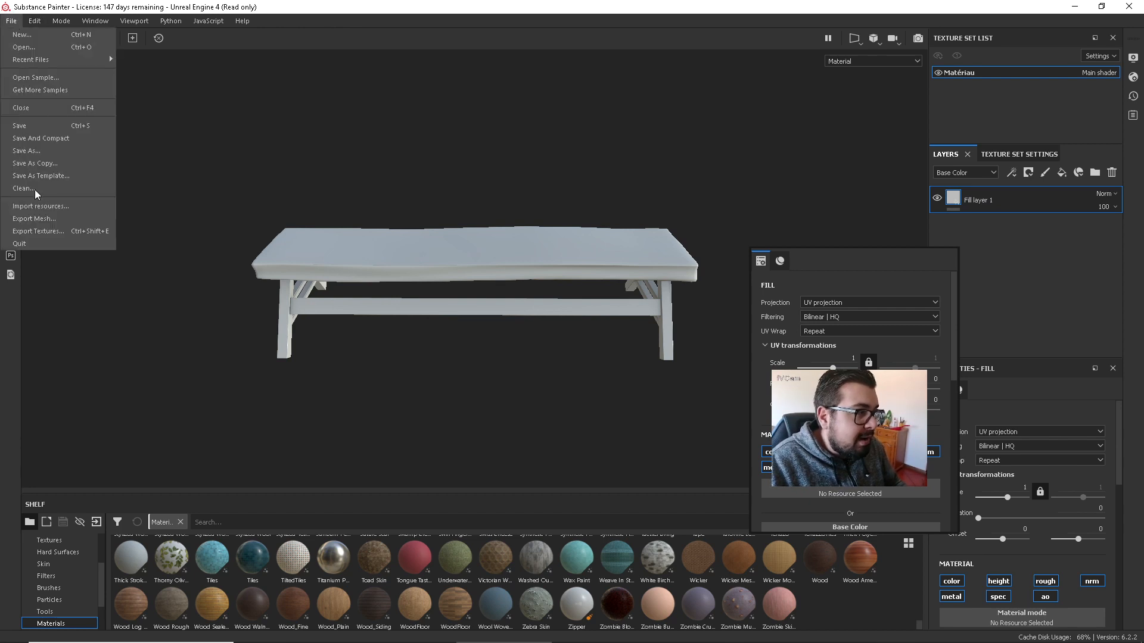
click(55, 206)
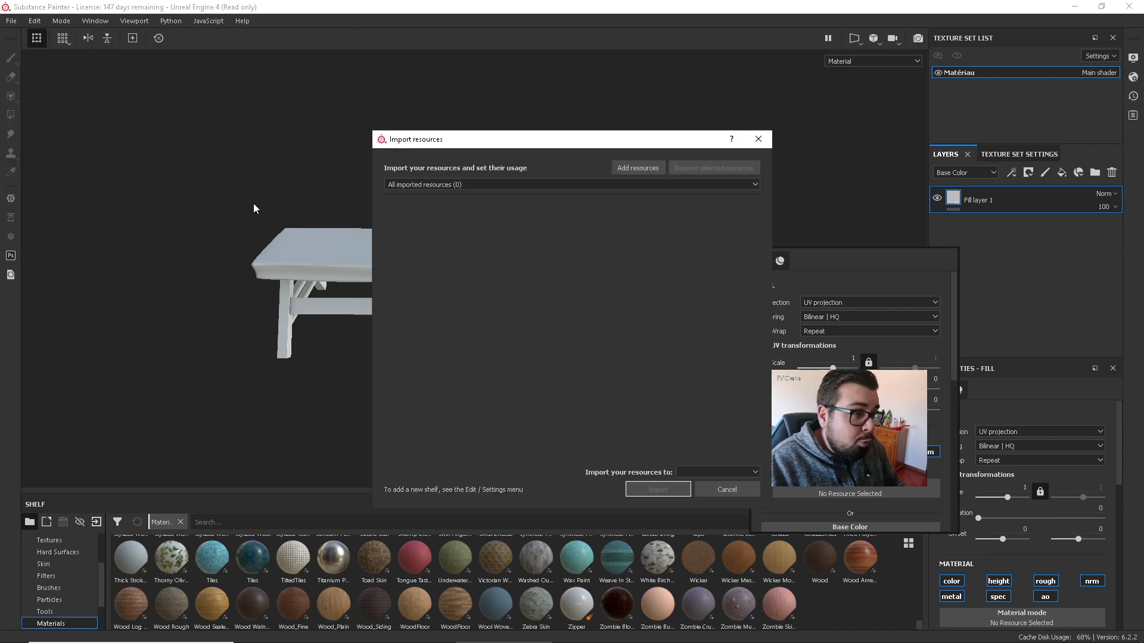
click(635, 169)
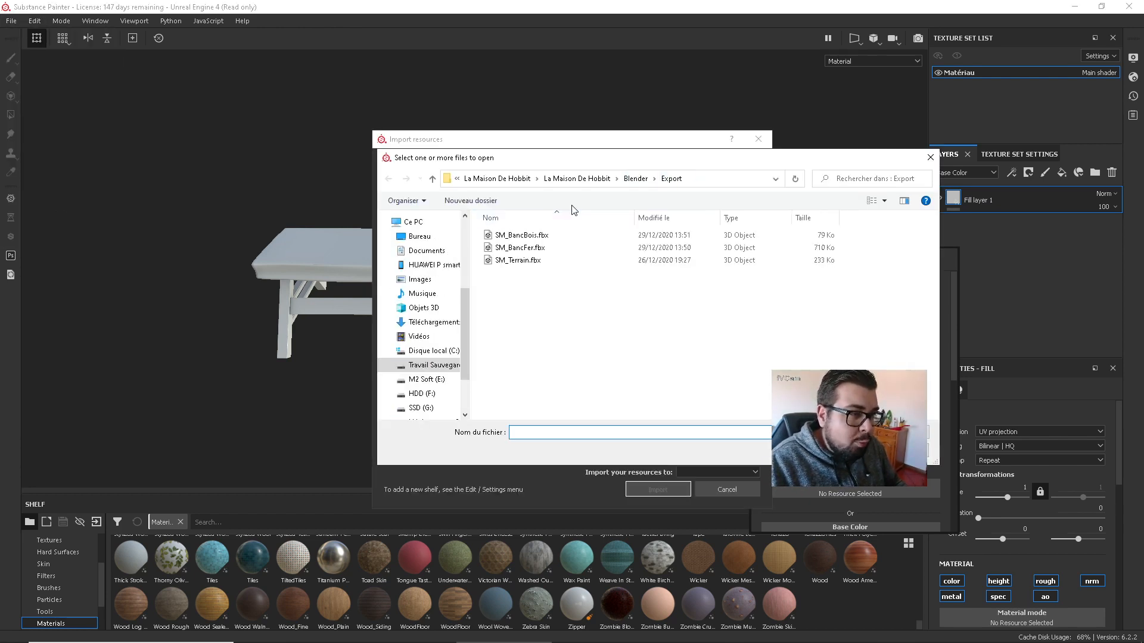
click(557, 179)
double_click(563, 234)
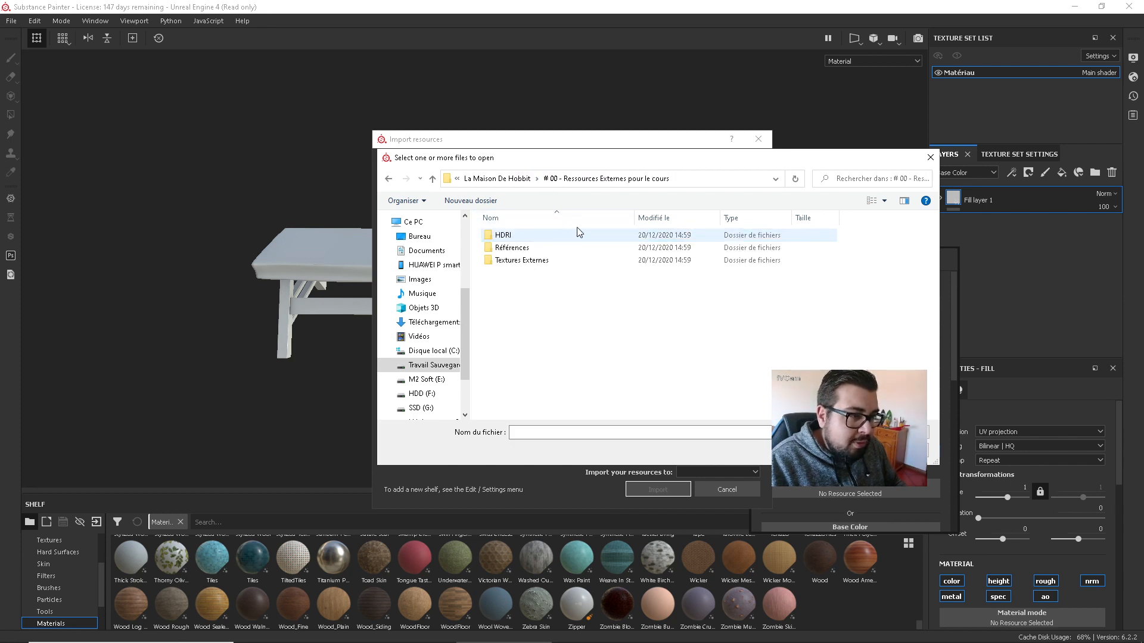
double_click(527, 260)
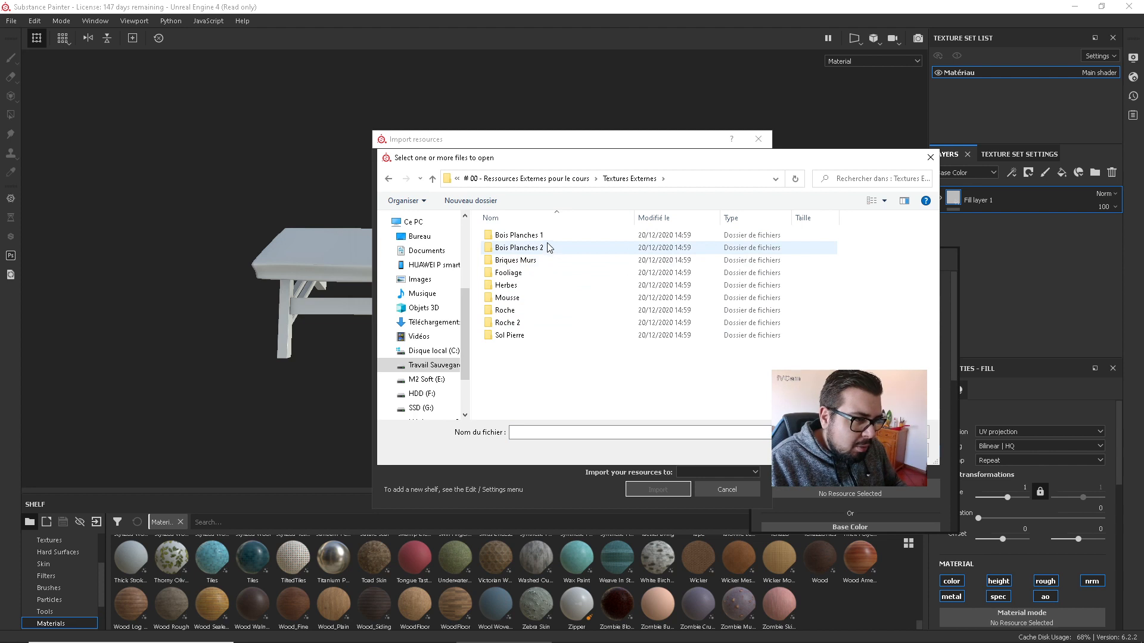
double_click(520, 247)
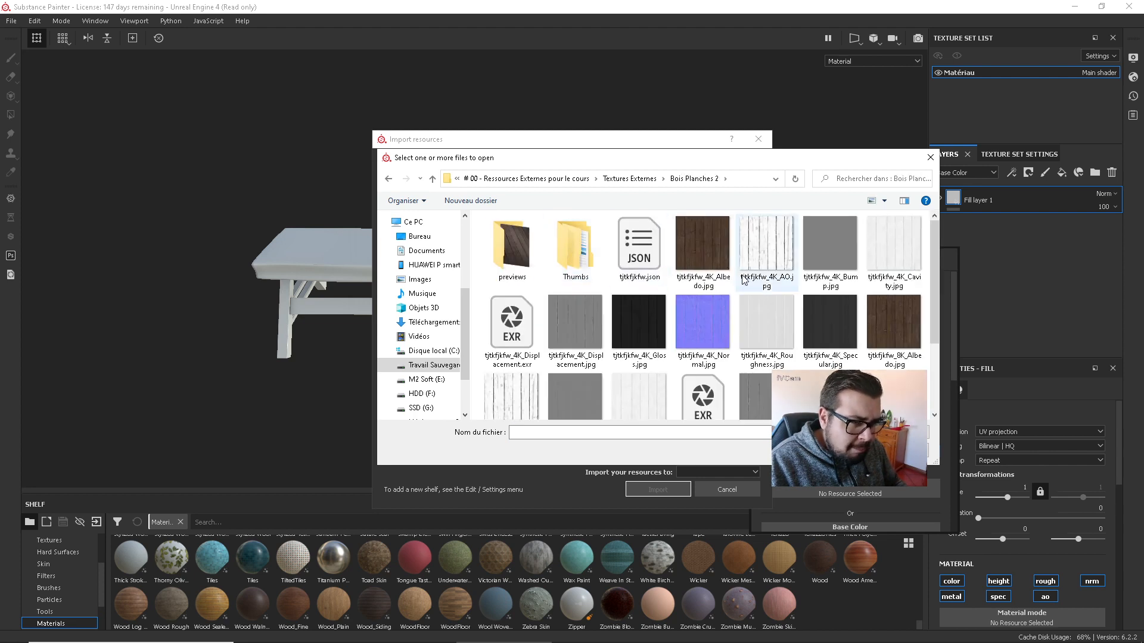
Add the 4K Albedo, AO, Bump, Normal, Roughness and Specular JPG maps to the import list.
click(714, 252)
ctrl+click(766, 250)
ctrl+click(829, 251)
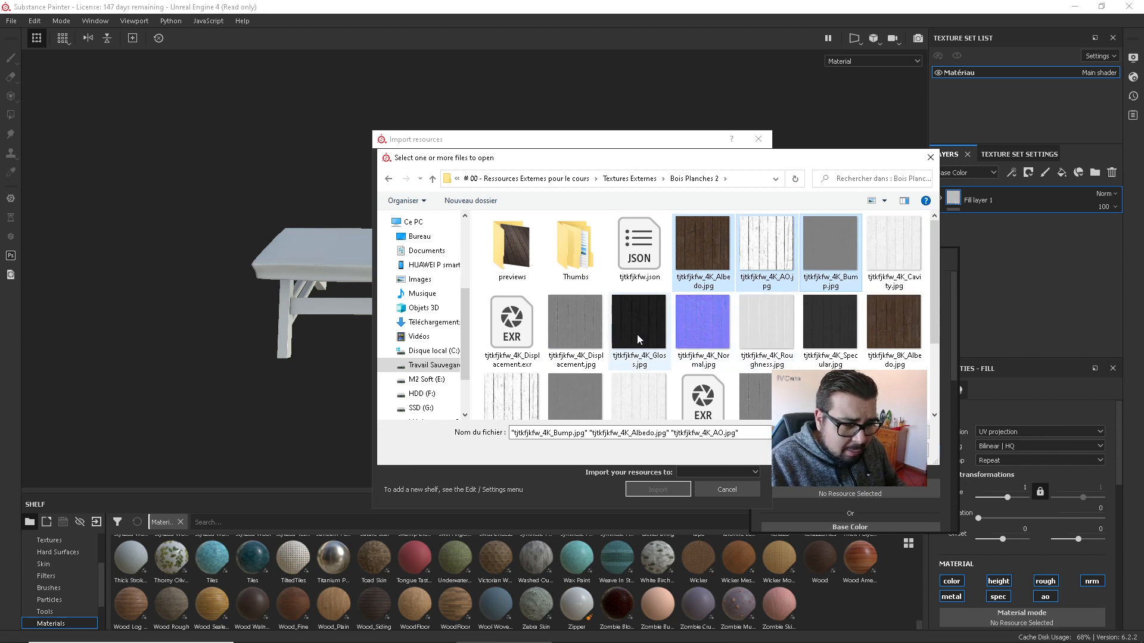
ctrl+click(759, 332)
ctrl+click(686, 327)
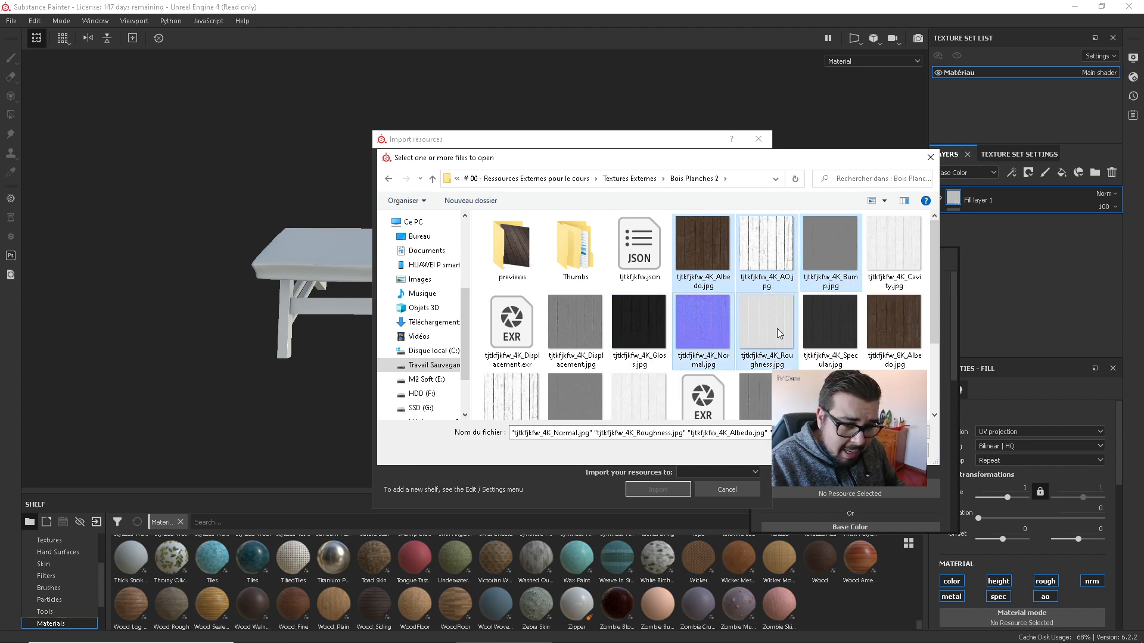
ctrl+click(824, 324)
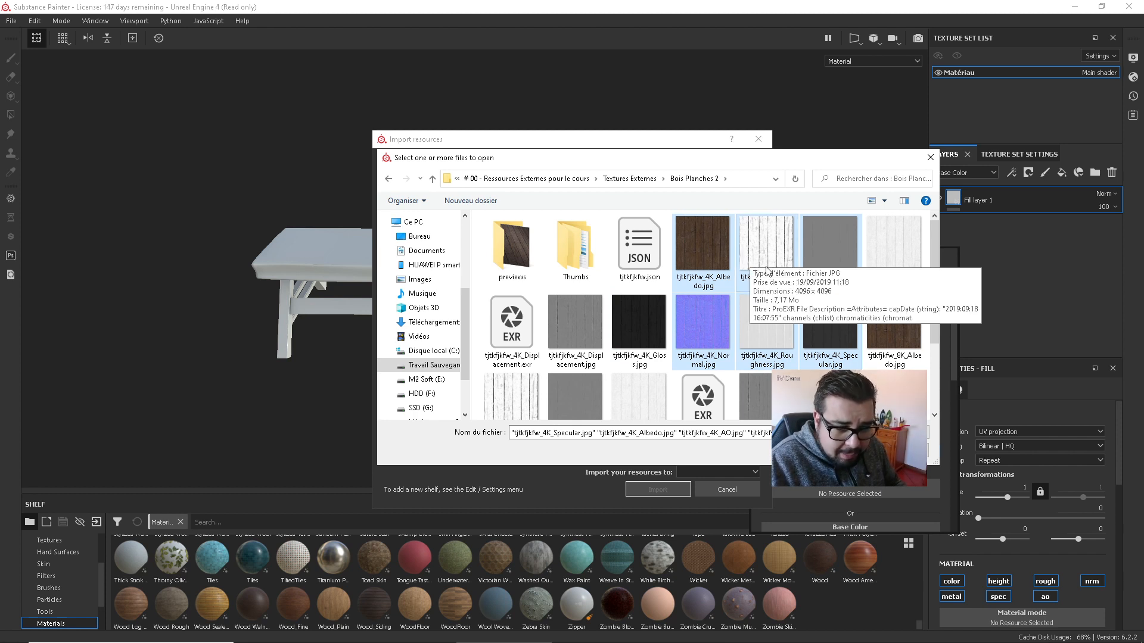
scroll(770, 294, down, 2)
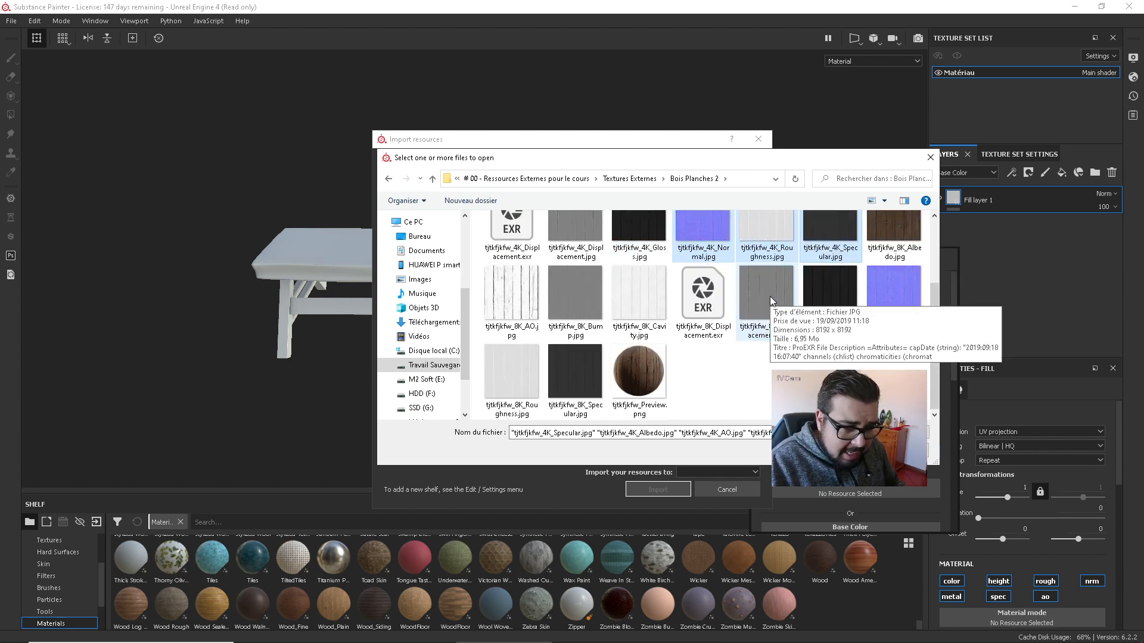
scroll(769, 295, up, 2)
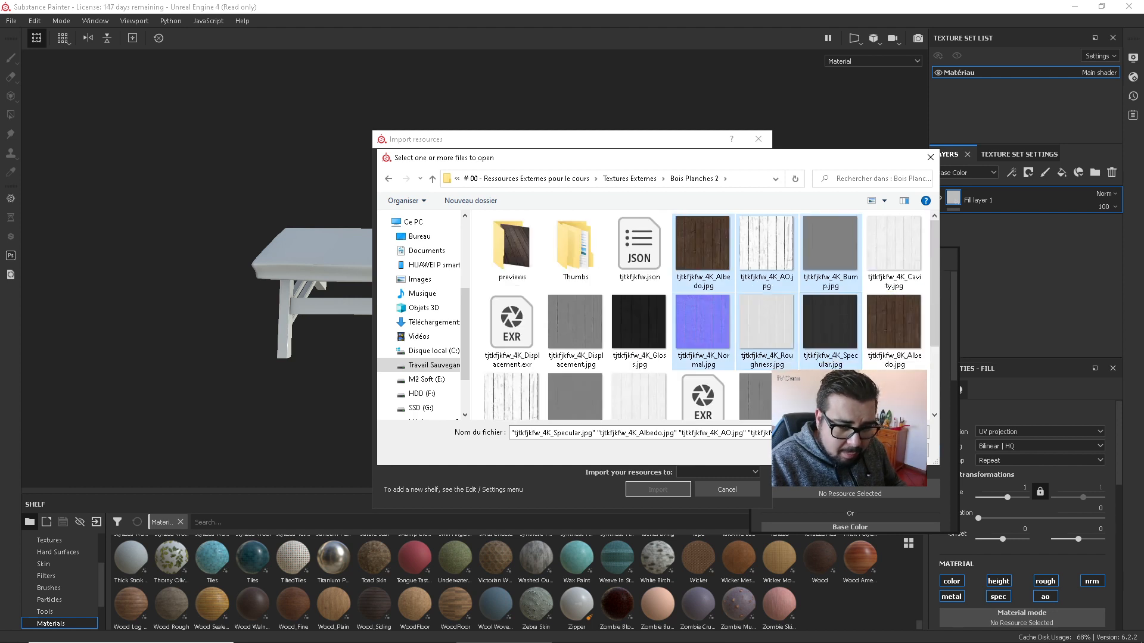
click(846, 453)
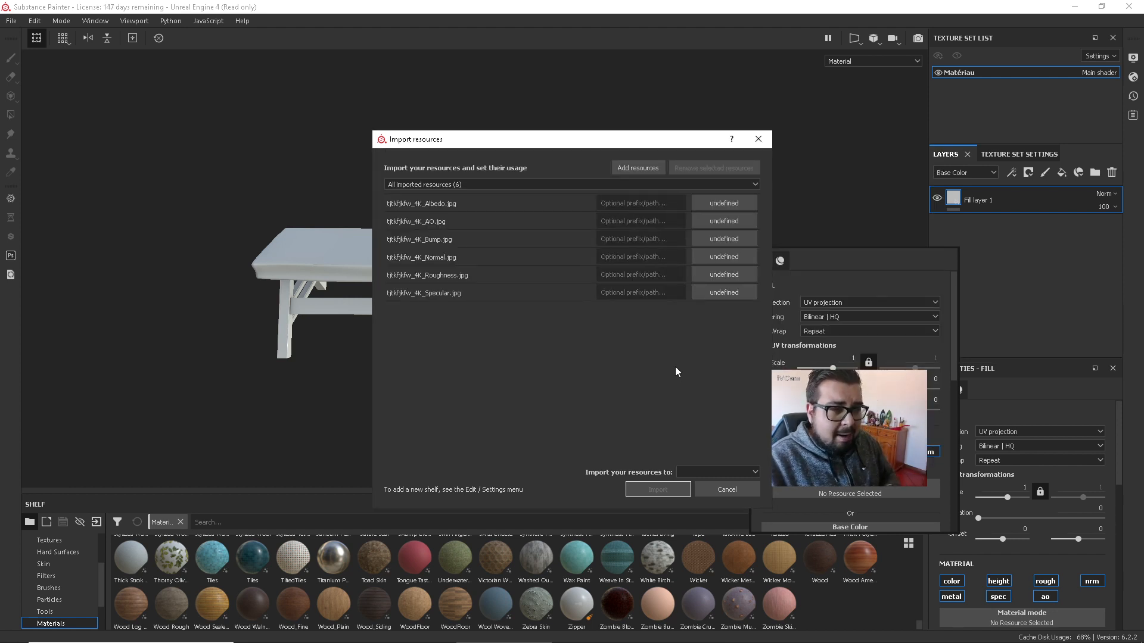
Set the usage of all six wood maps to texture and import them into the current session.
click(494, 204)
shift+click(476, 292)
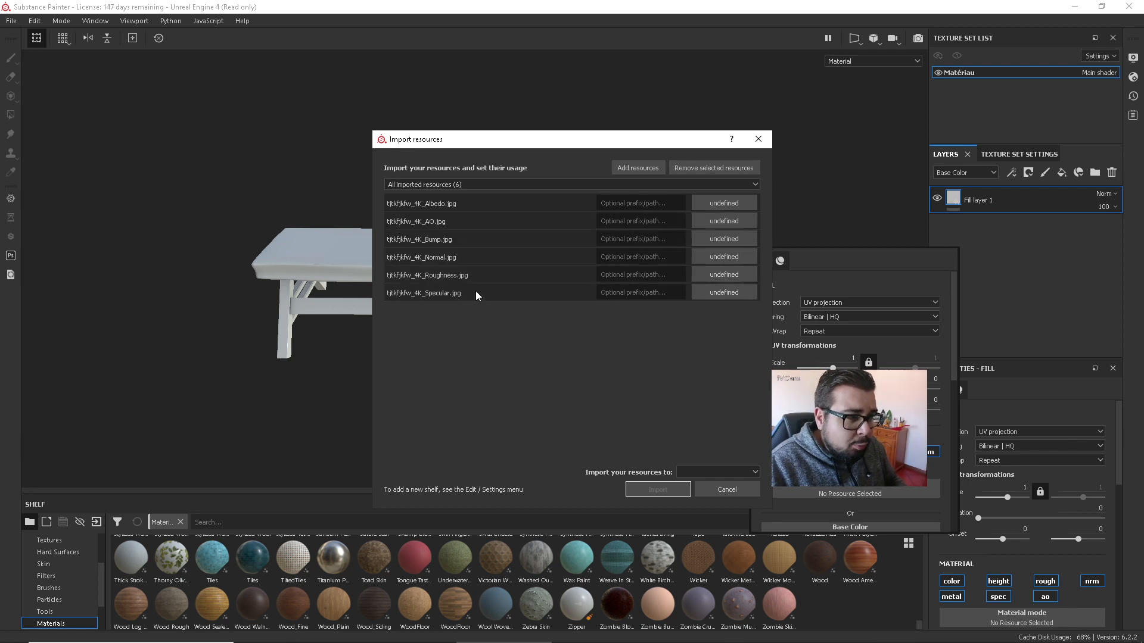
click(730, 206)
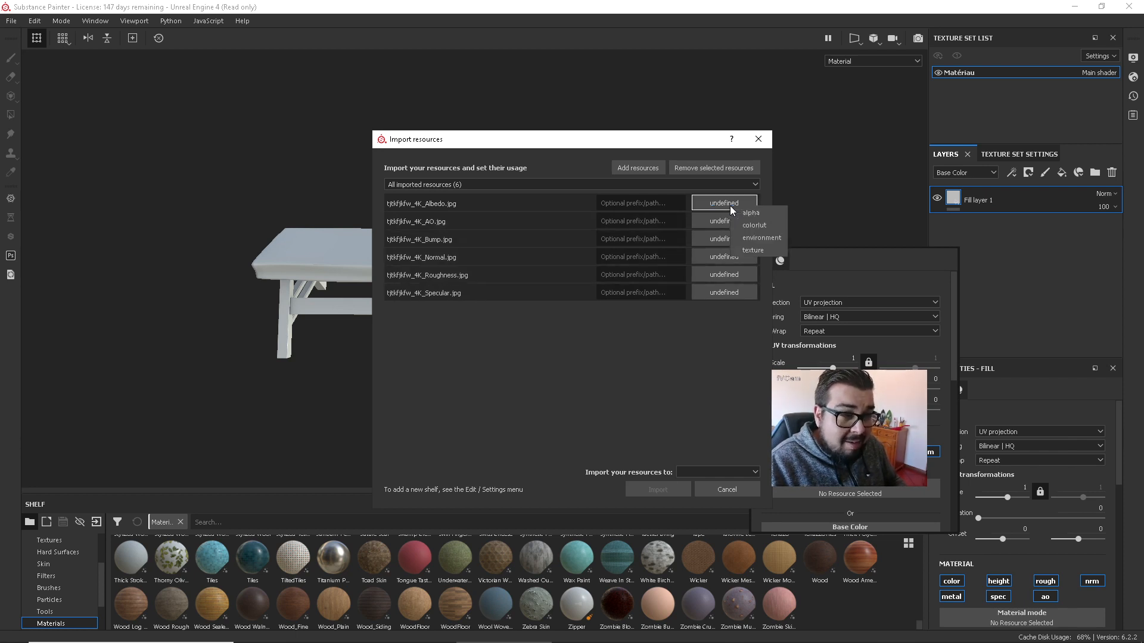
click(755, 249)
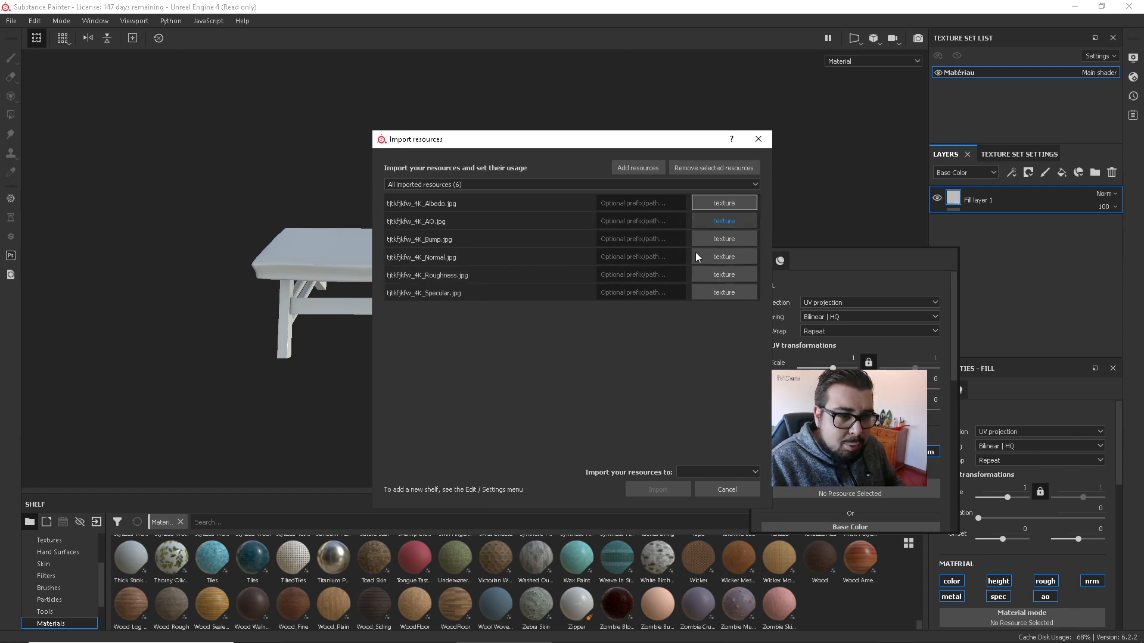
click(724, 473)
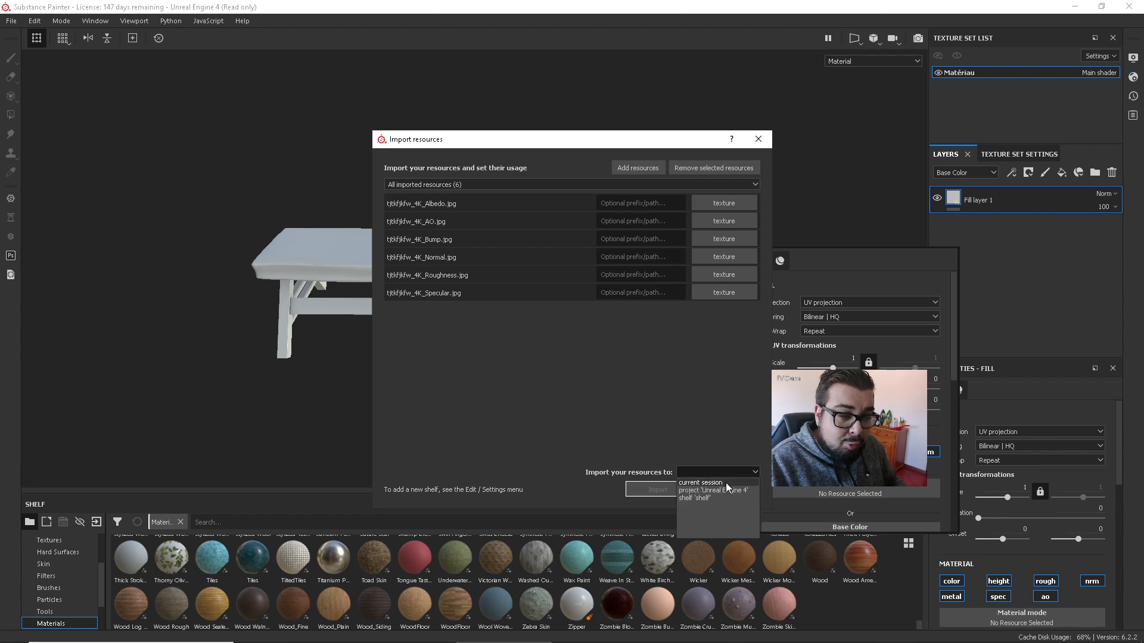
click(726, 483)
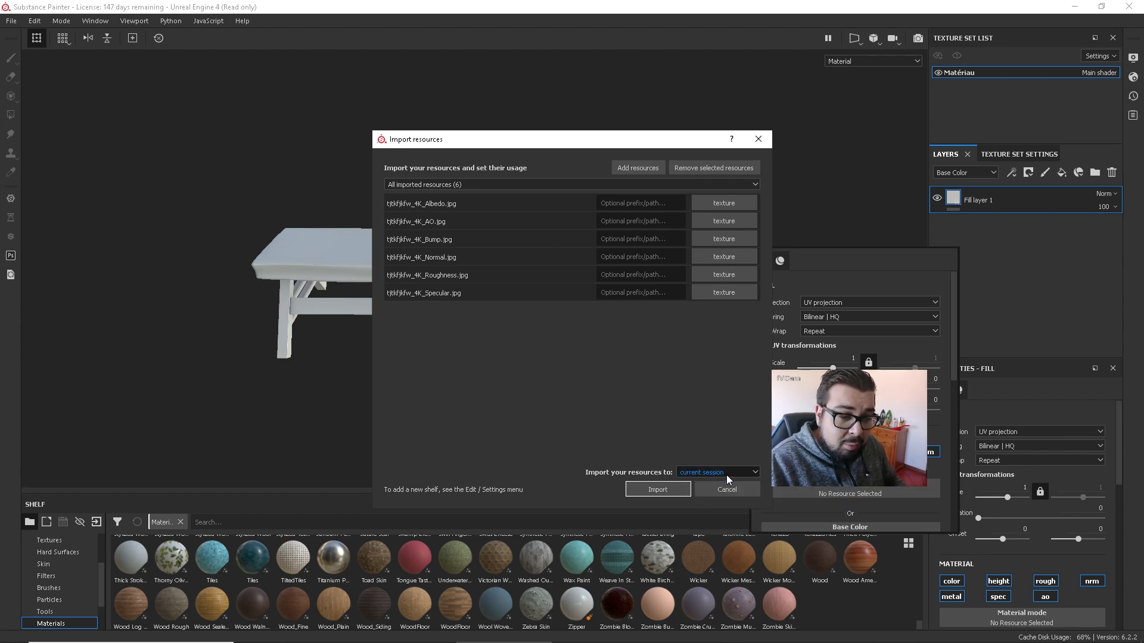
click(677, 490)
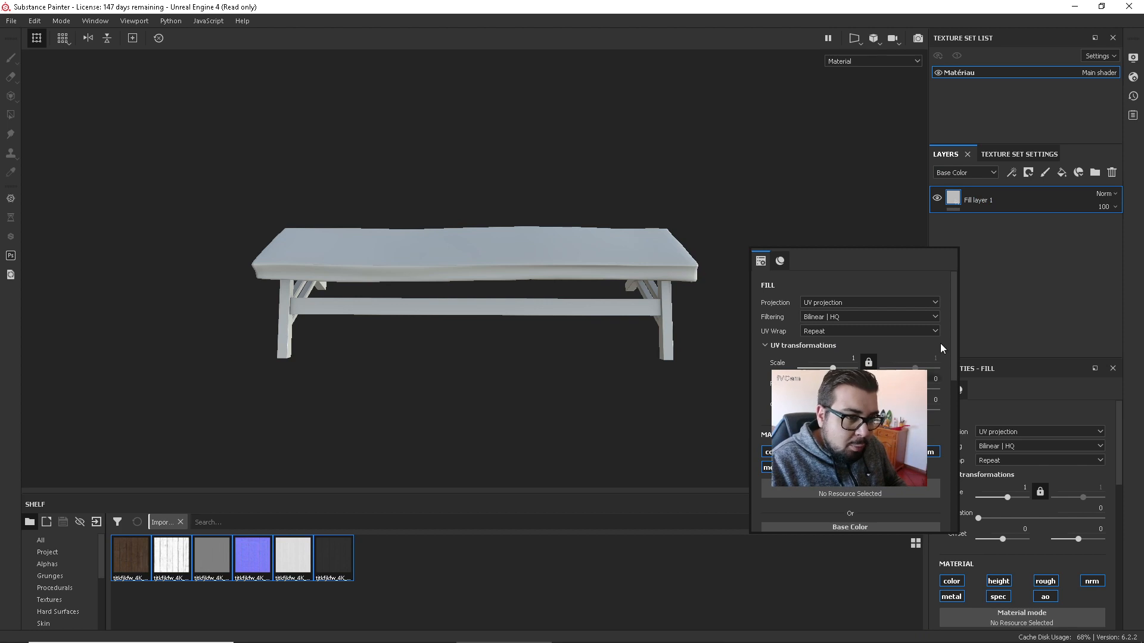
Turn off the fill layer's metal channel and assign the 4K Albedo map to Base Color.
scroll(929, 334, down, 1)
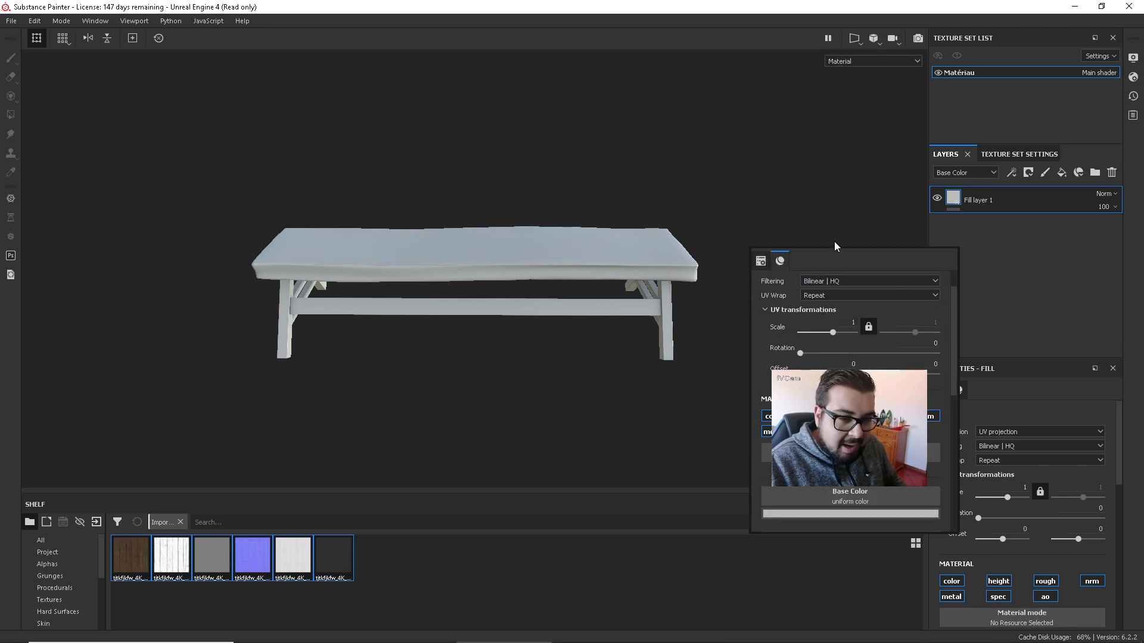
scroll(852, 338, down, 1)
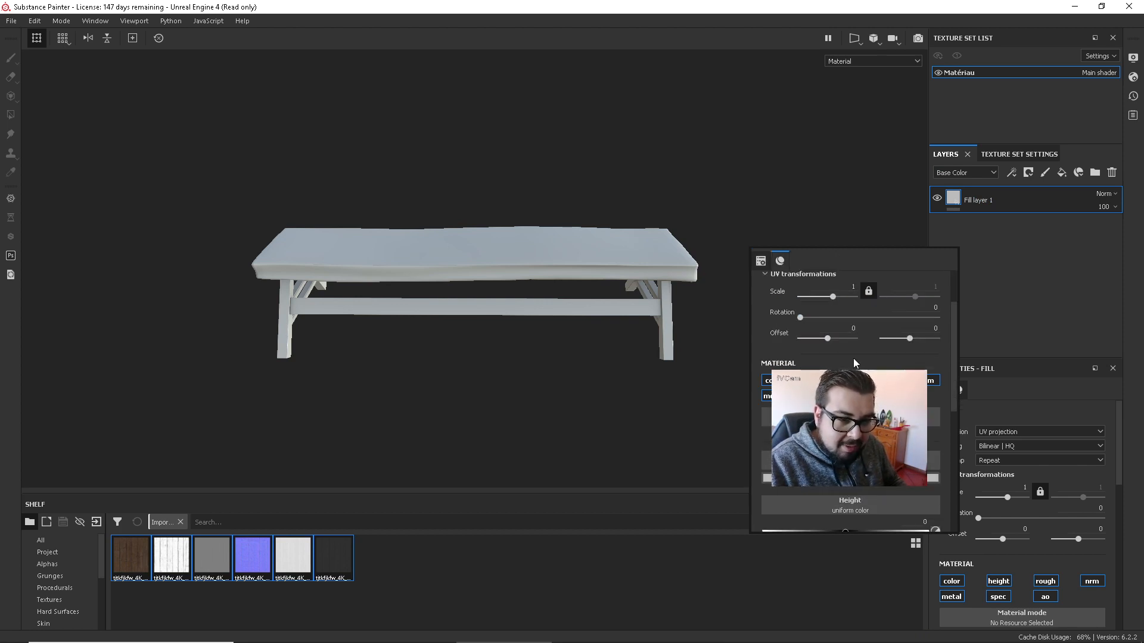
click(780, 396)
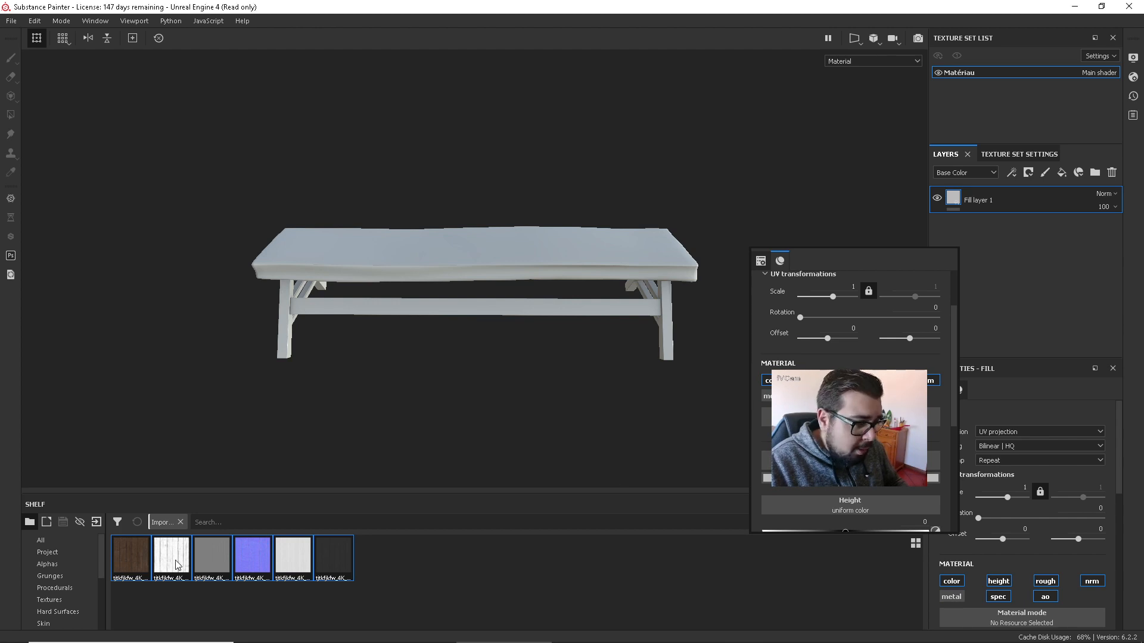
click(149, 580)
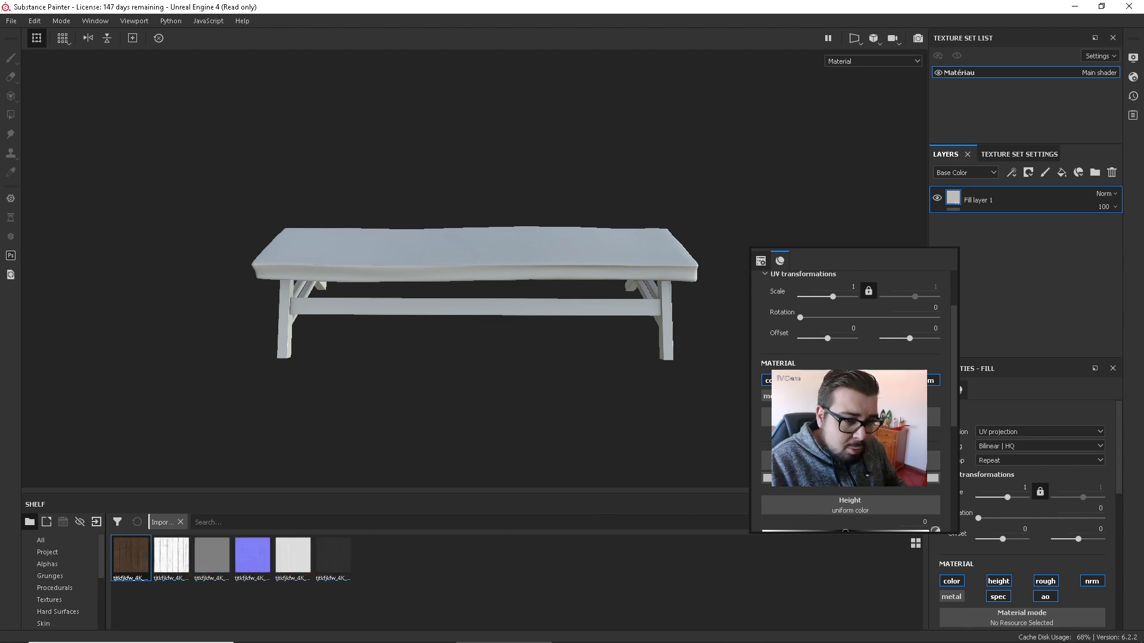
drag(131, 556, 850, 461)
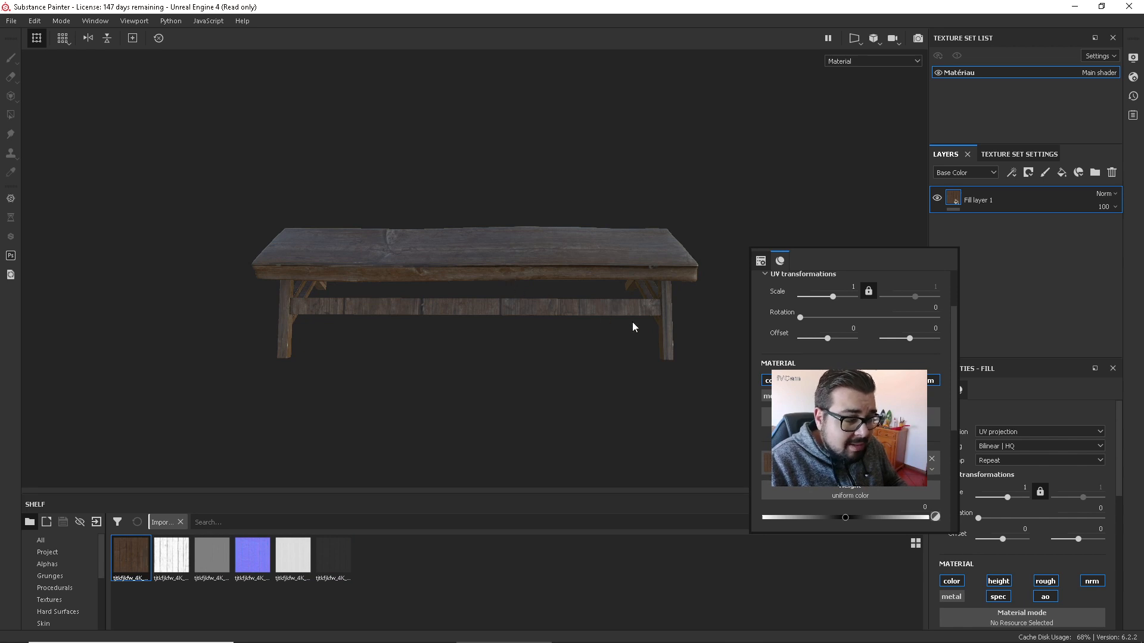
Assign the Bump map to the fill layer's Height, and the Roughness, Normal, Specular and AO maps to their matching channels.
scroll(849, 429, down, 2)
scroll(849, 429, down, 2)
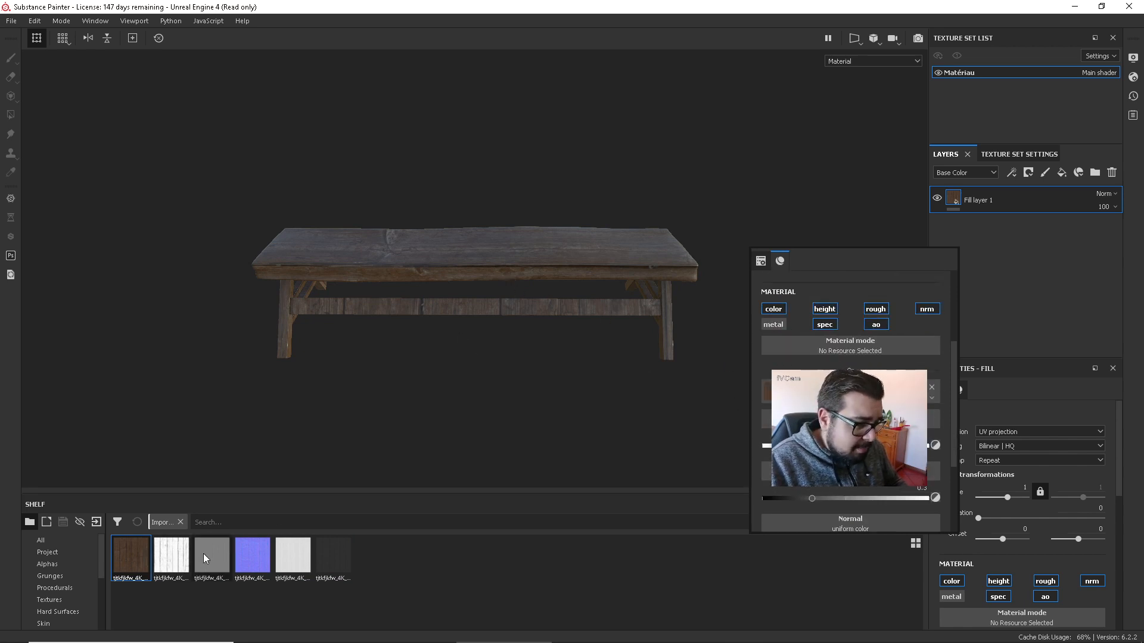
drag(204, 558, 849, 420)
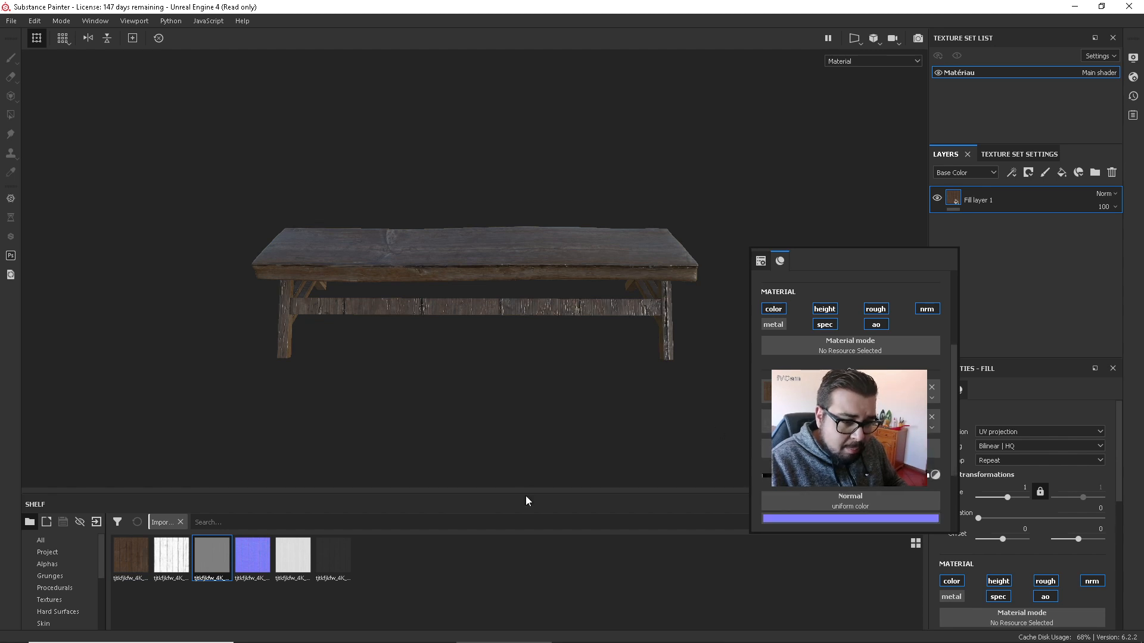
mouse_move(292, 558)
mouse_down()
mouse_move(480, 545)
mouse_move(845, 432)
mouse_move(849, 441)
mouse_up()
mouse_move(252, 554)
mouse_down()
mouse_move(327, 560)
mouse_move(834, 485)
mouse_up()
drag(333, 557, 801, 490)
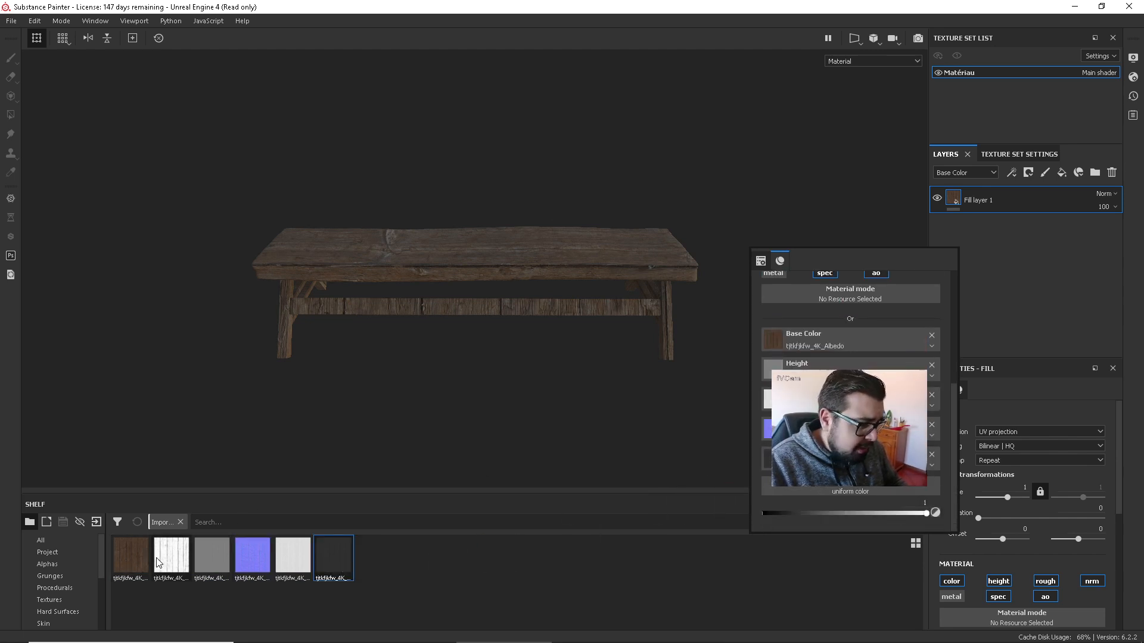
drag(159, 562, 831, 513)
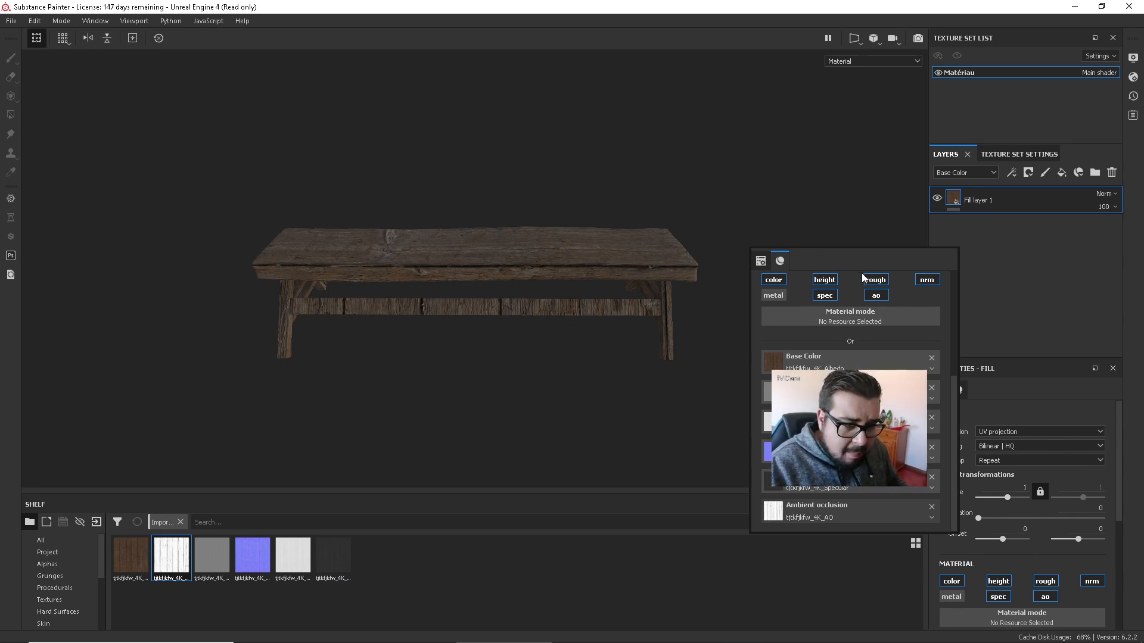
Set the fill layer's UV rotation to 90.
alt+drag(655, 334, 598, 309)
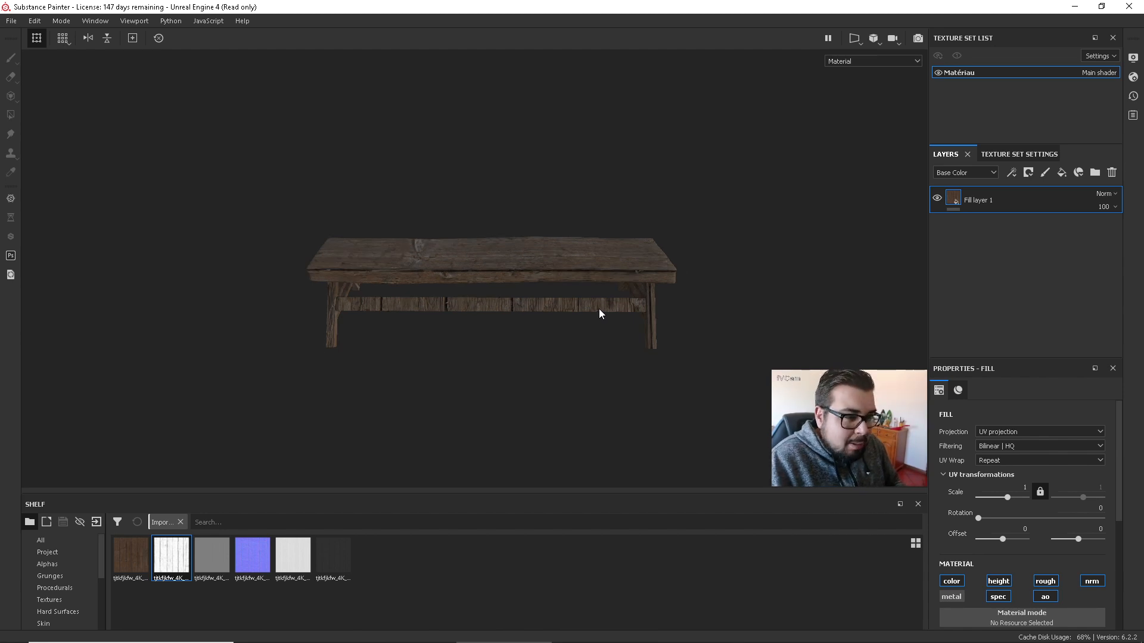
right_click(782, 243)
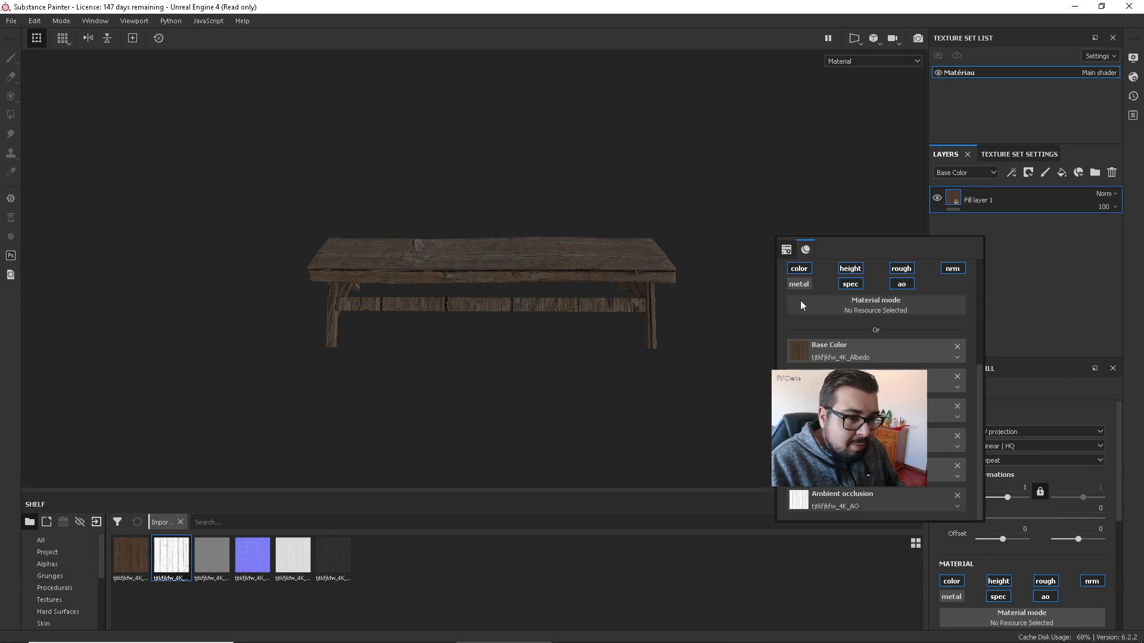
scroll(928, 374, up, 3)
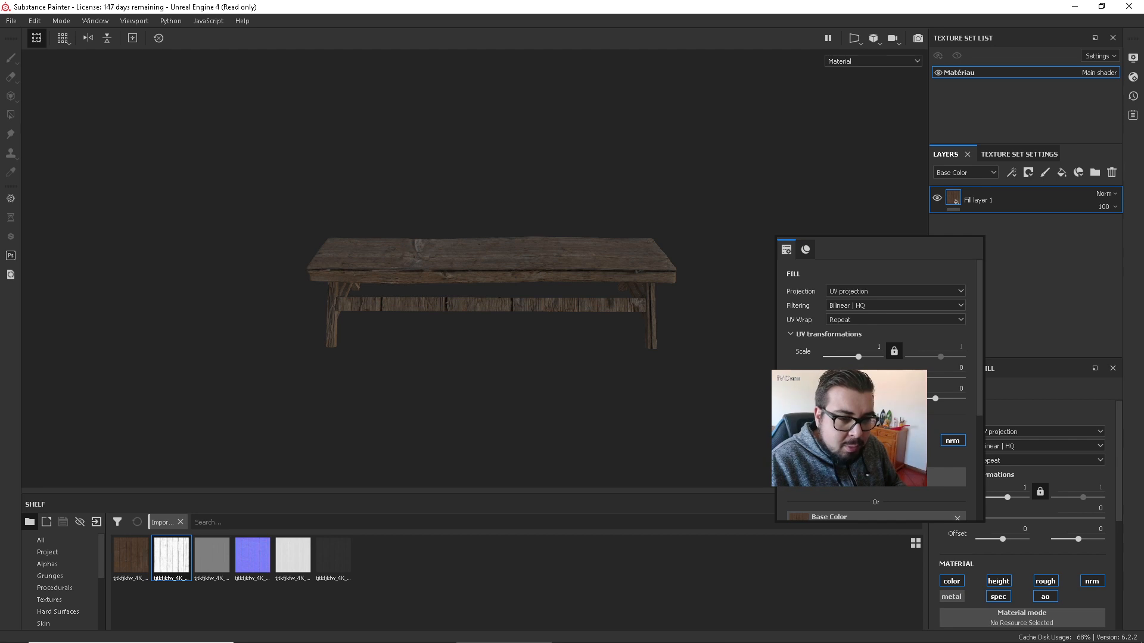
click(959, 368)
text(90)
key(Return)
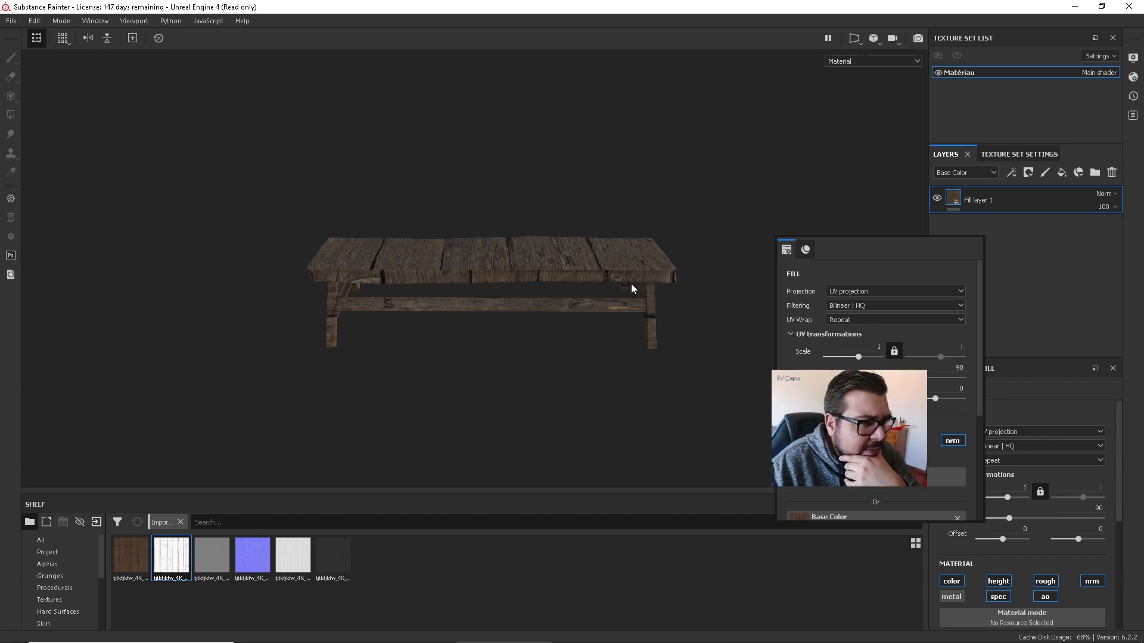
Show the 3D and 2D views side by side with the bench's whole UV layout in view.
click(873, 39)
click(855, 39)
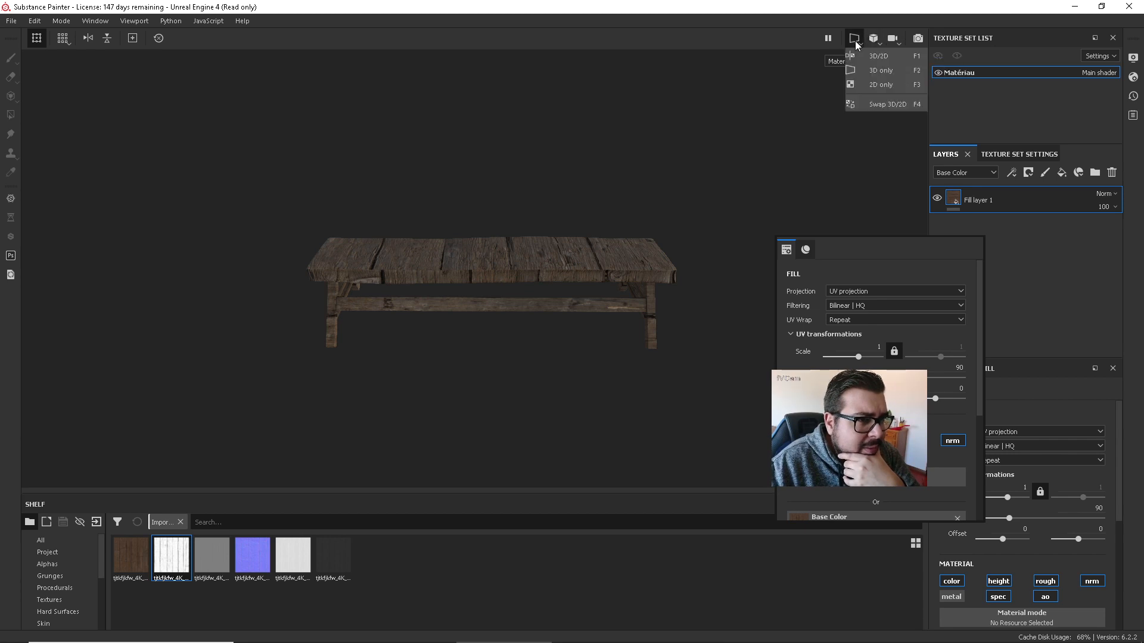
click(871, 69)
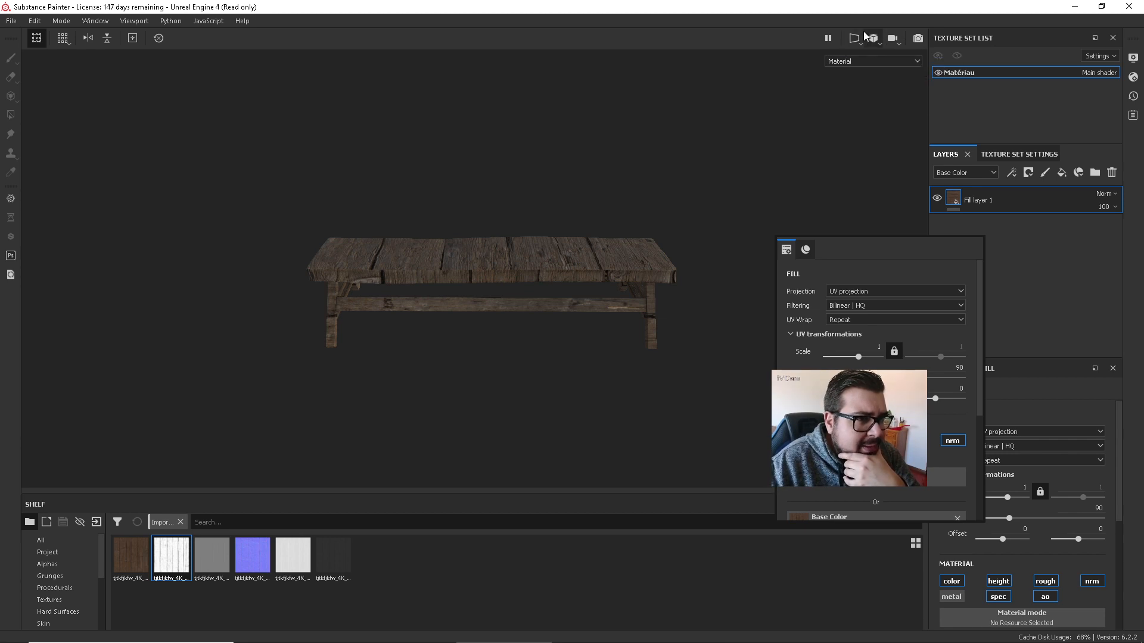
click(855, 39)
click(872, 54)
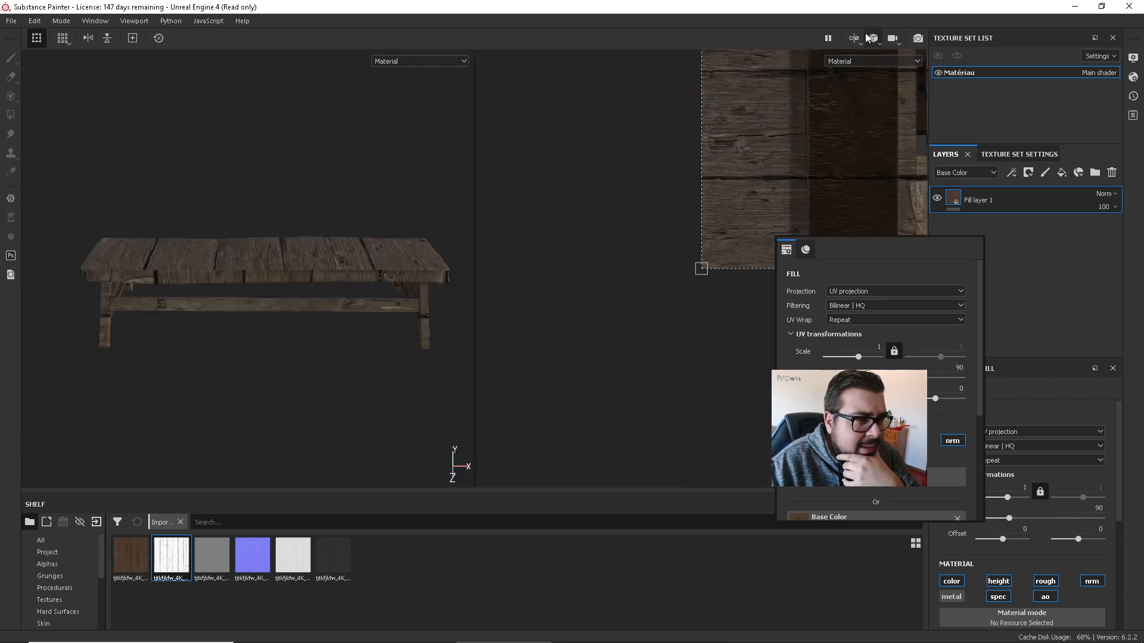
scroll(655, 212, down, 6)
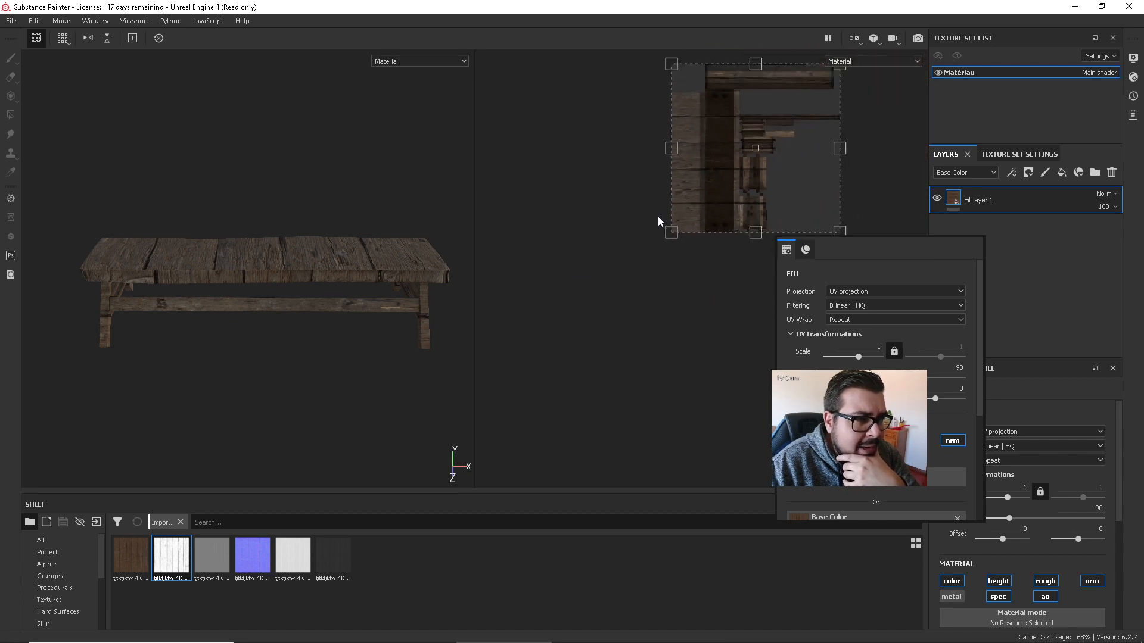
scroll(665, 217, up, 4)
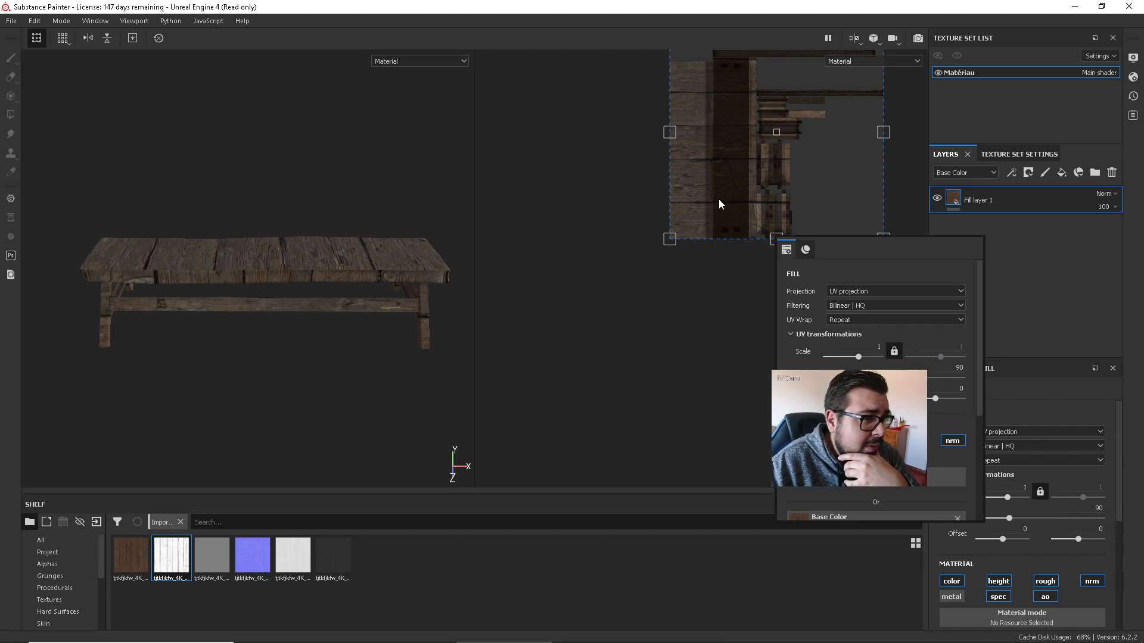
scroll(718, 199, down, 3)
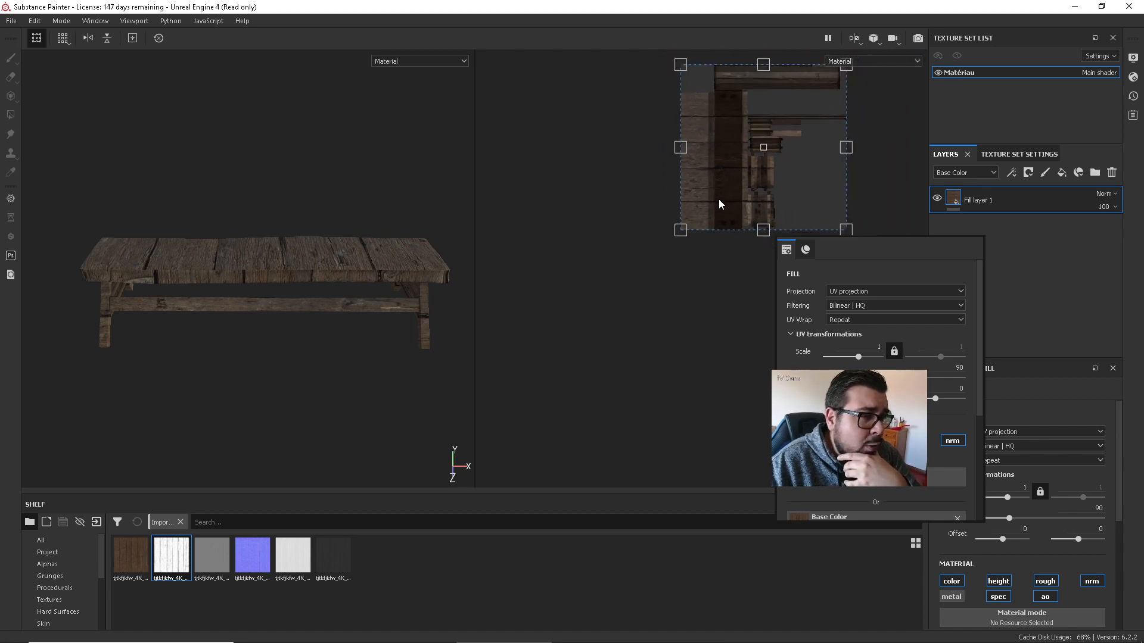
scroll(710, 220, down, 2)
mouse_move(707, 336)
mouse_down()
mouse_move(684, 327)
mouse_move(703, 317)
mouse_up()
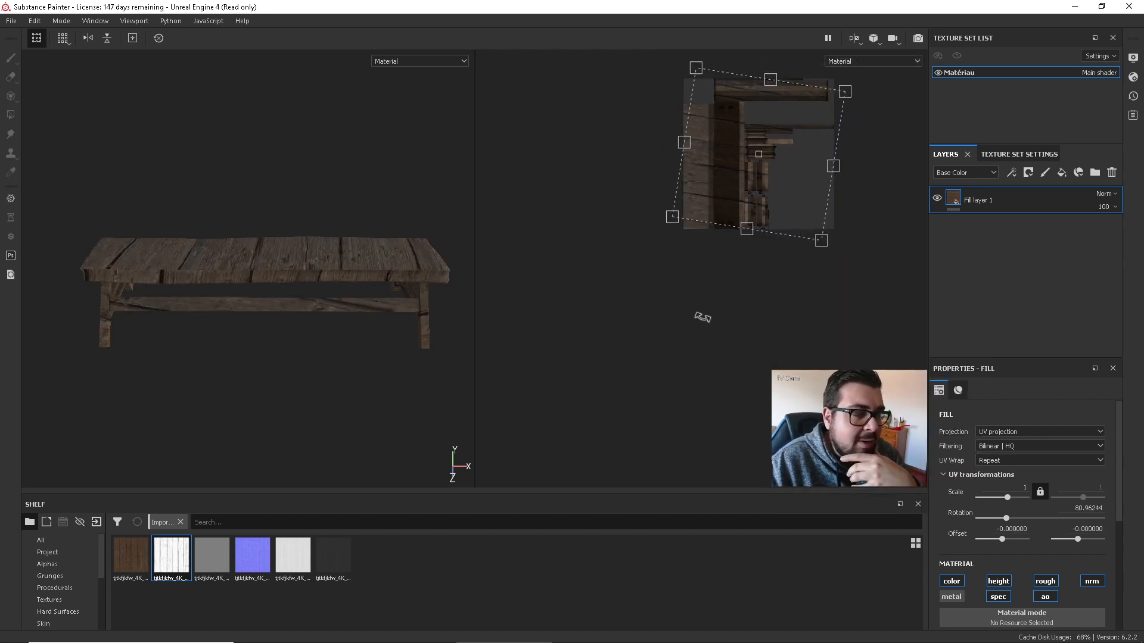
key(ctrl+z)
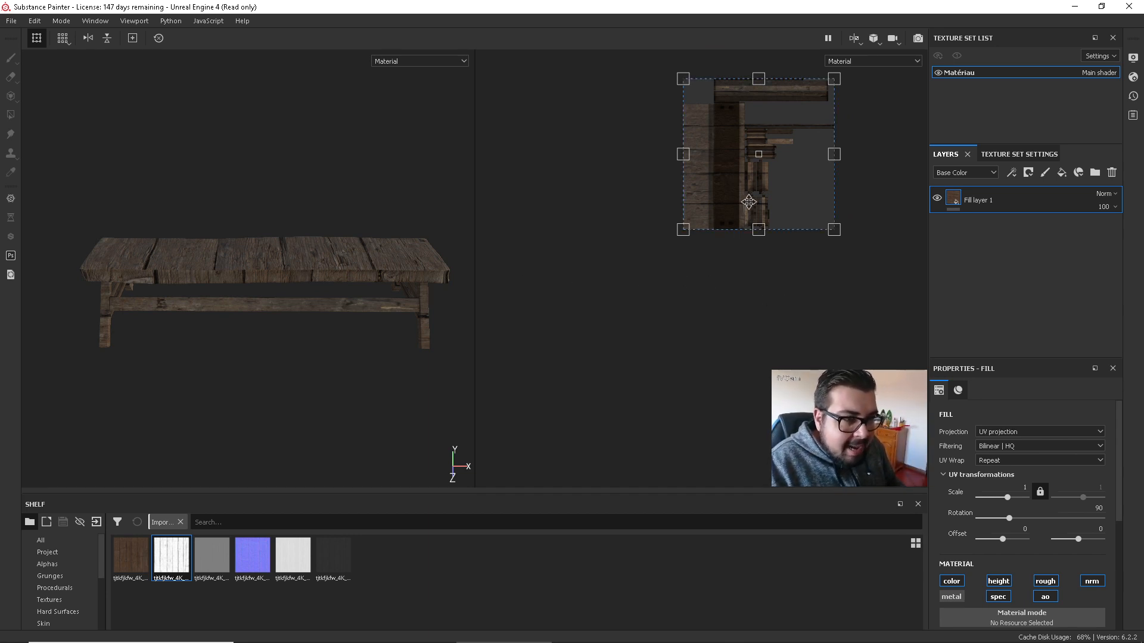
Rotate the fill layer's UV projection to 0.
scroll(362, 254, down, 1)
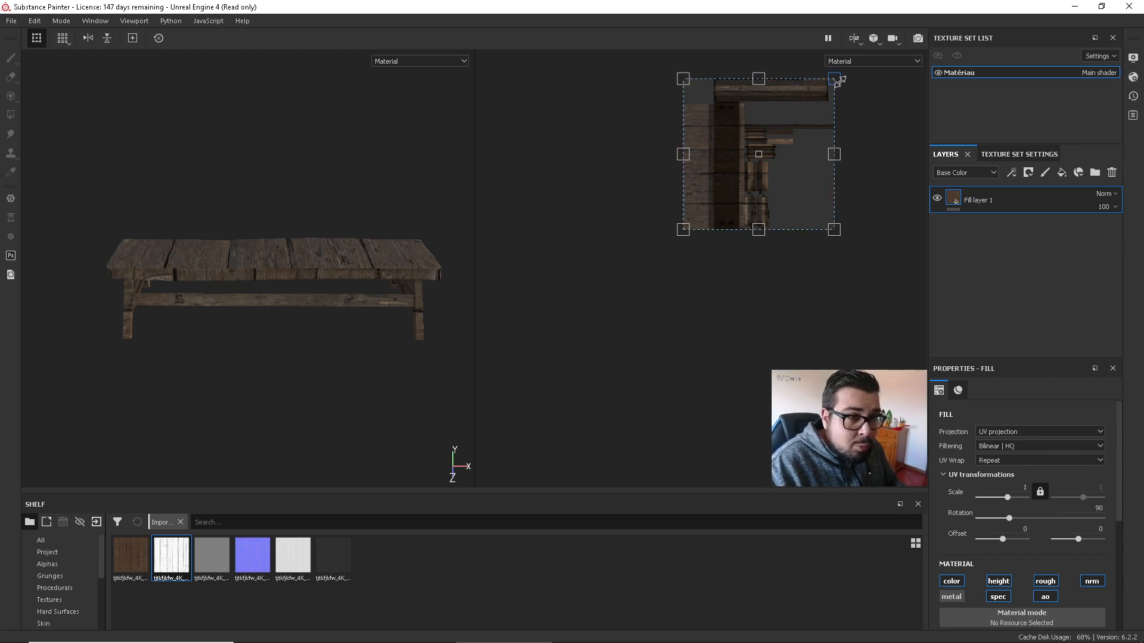
drag(851, 76, 913, 291)
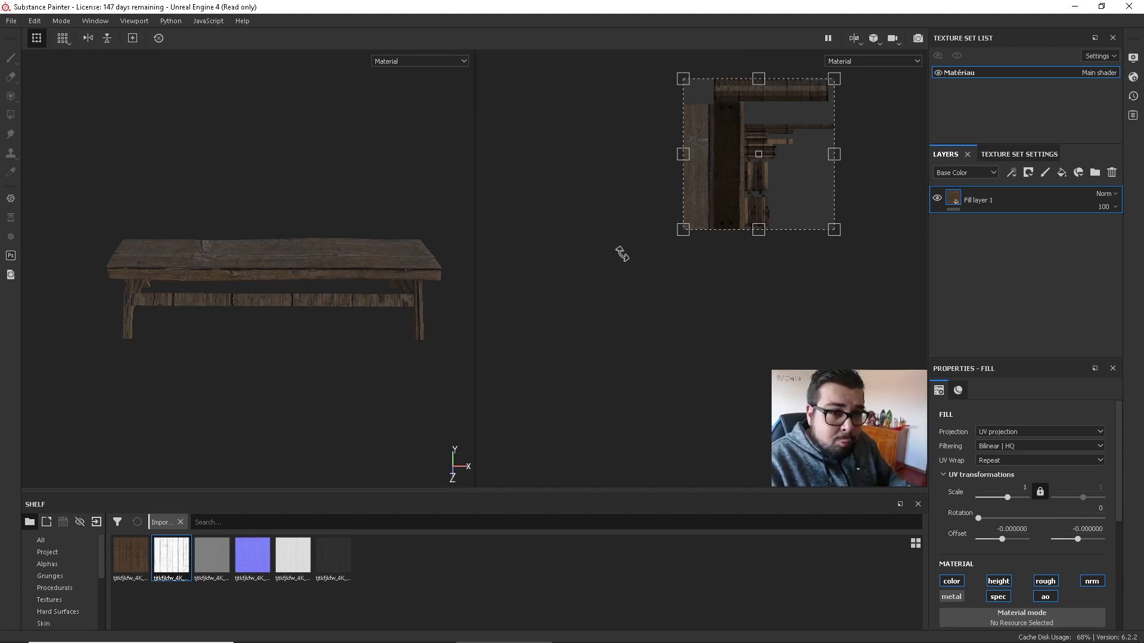
right_click(1041, 199)
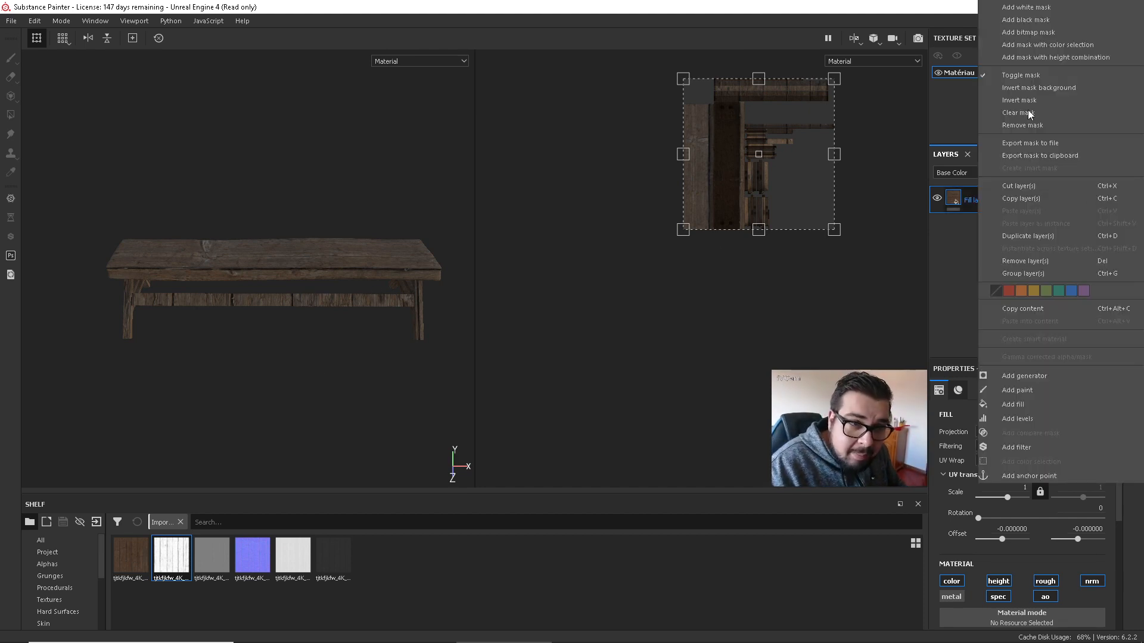
click(1043, 11)
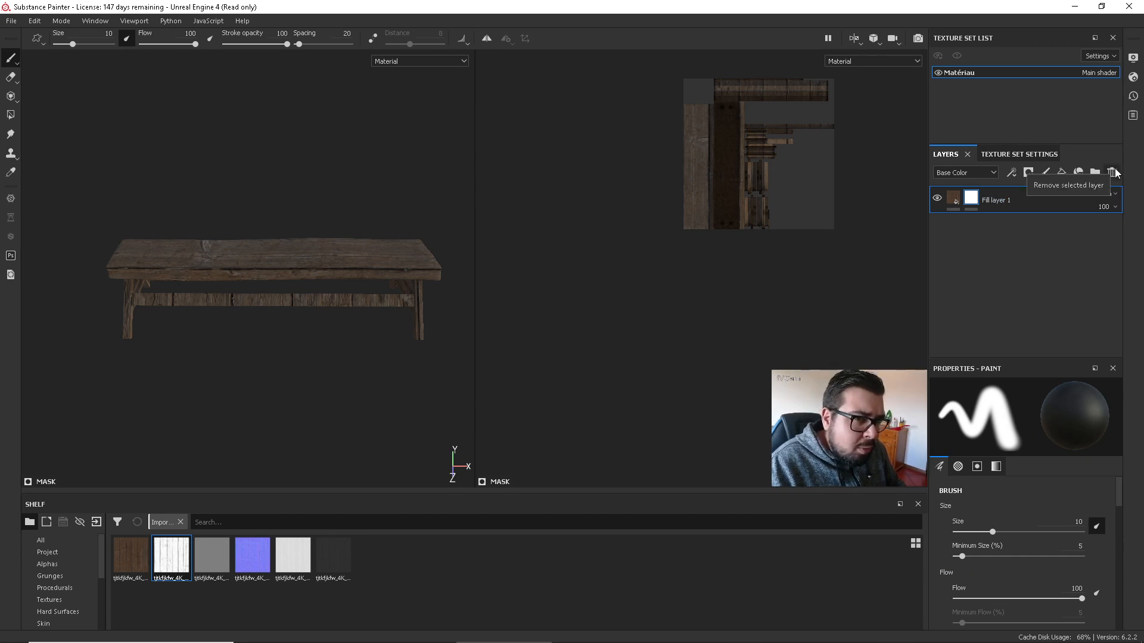
right_click(972, 202)
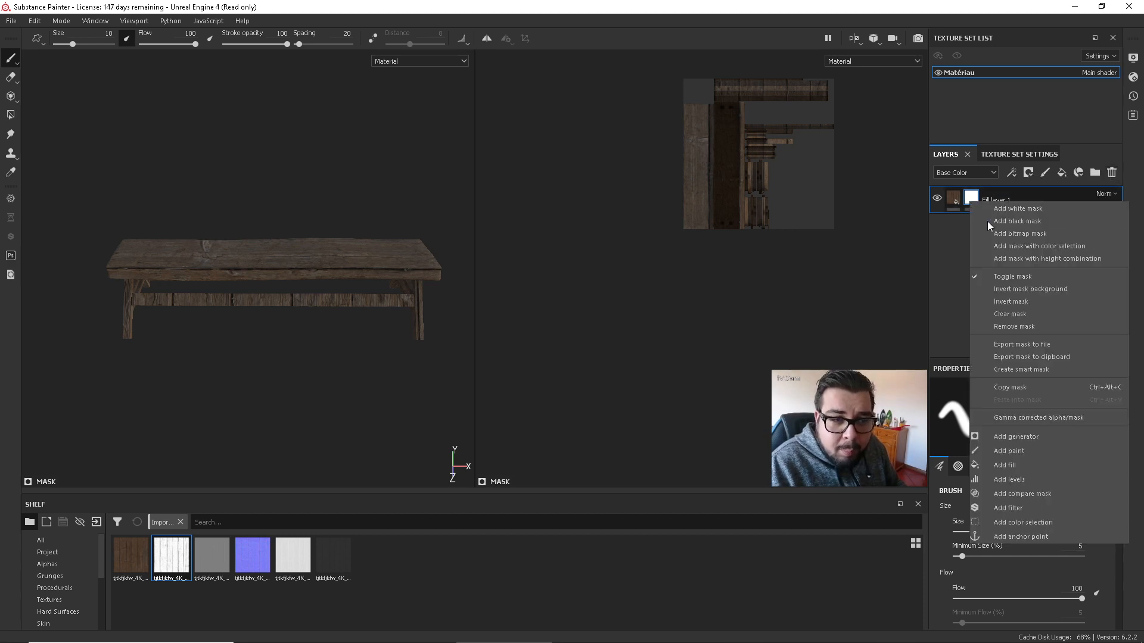
click(1014, 325)
Add a black mask to the fill layer and activate the Polygon Fill tool.
right_click(952, 194)
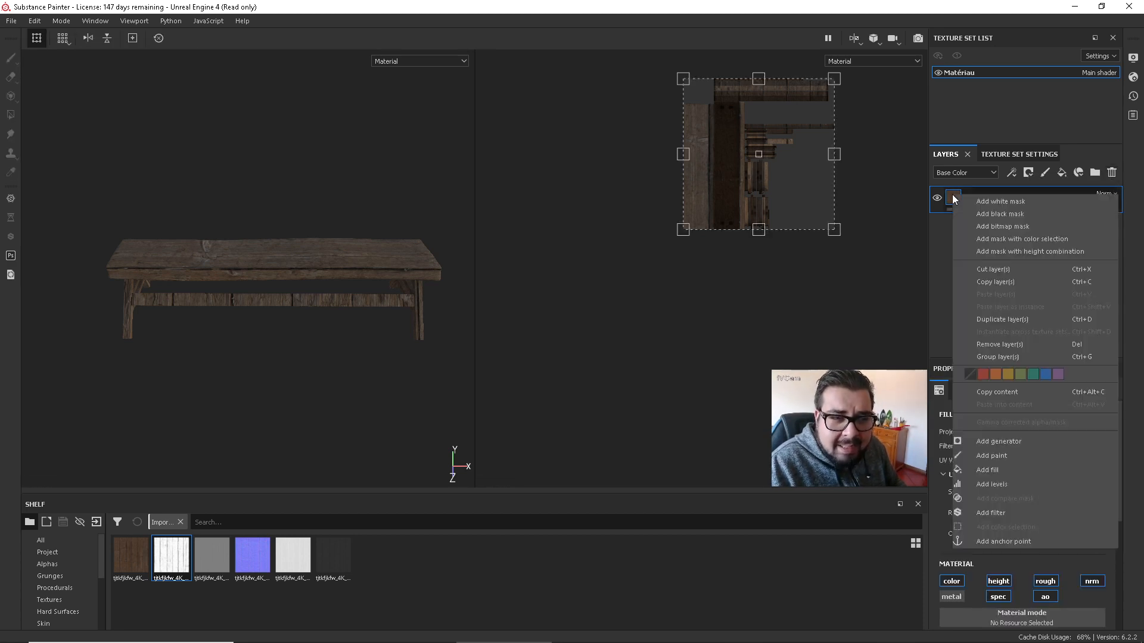
click(1010, 210)
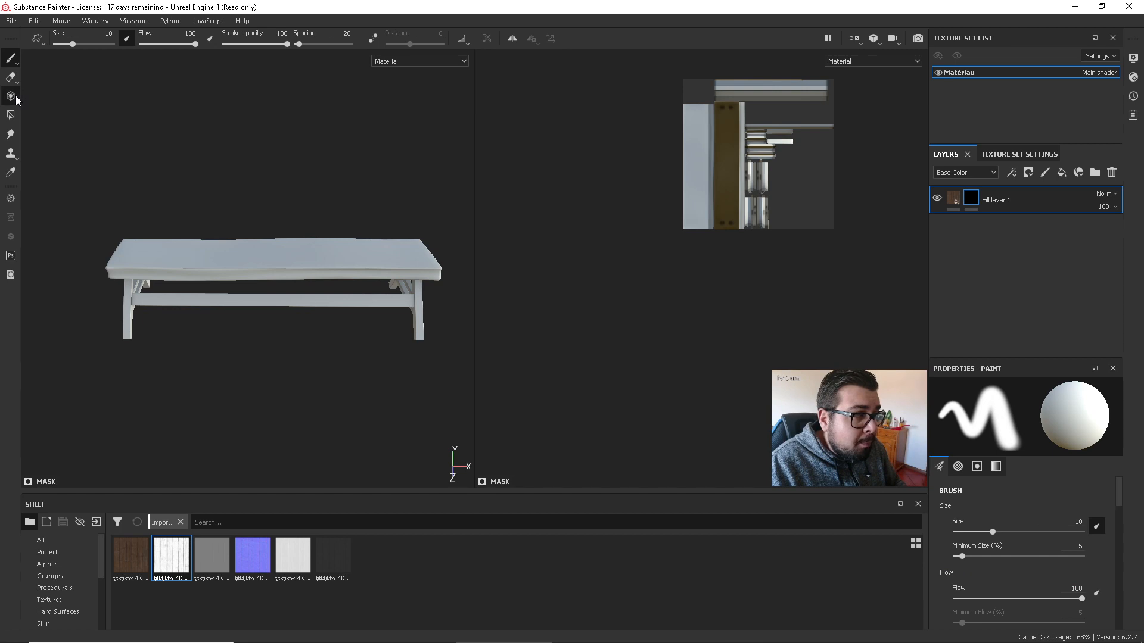
click(12, 115)
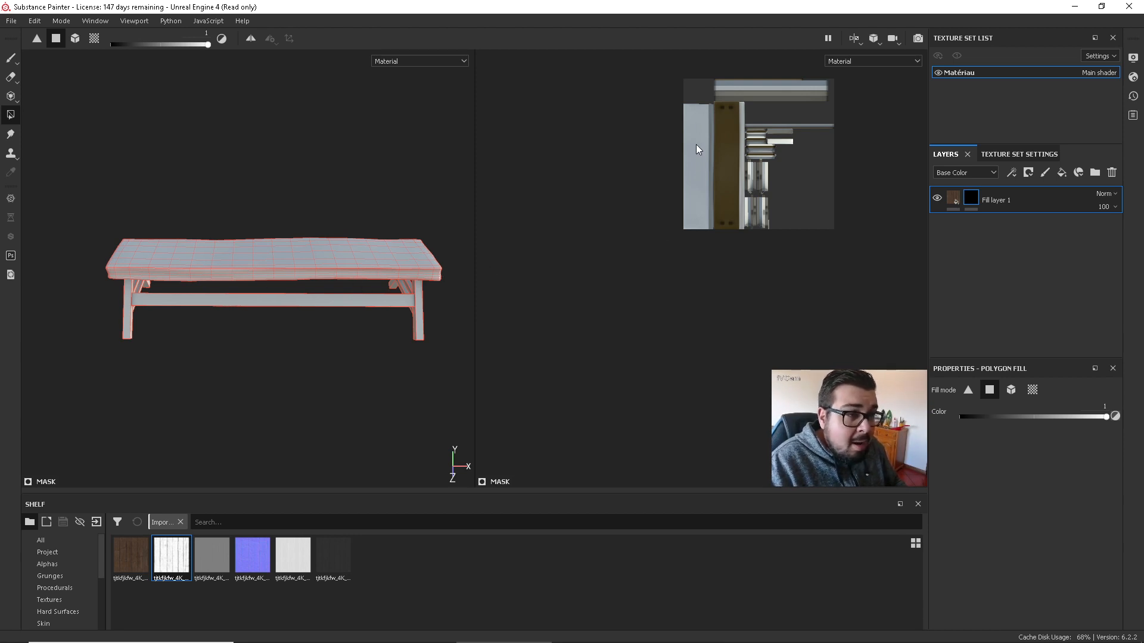
Fill the quads of the tabletop's upper surface, sides and underside on the mask in the 2D view.
scroll(709, 161, up, 5)
right_click(707, 173)
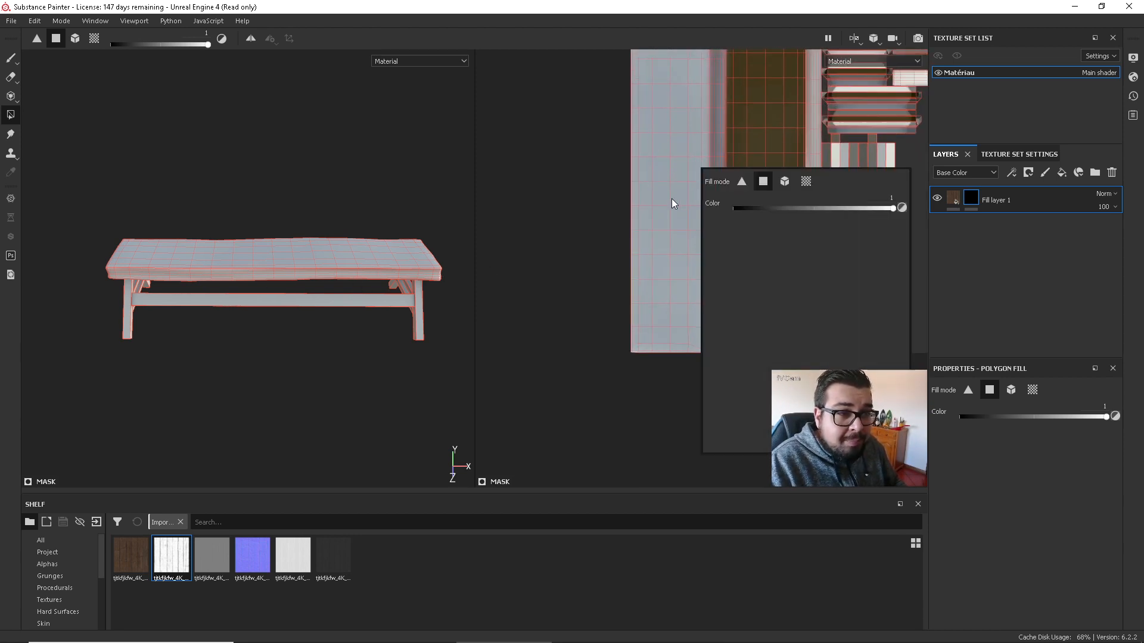
middle_drag(592, 157, 520, 280)
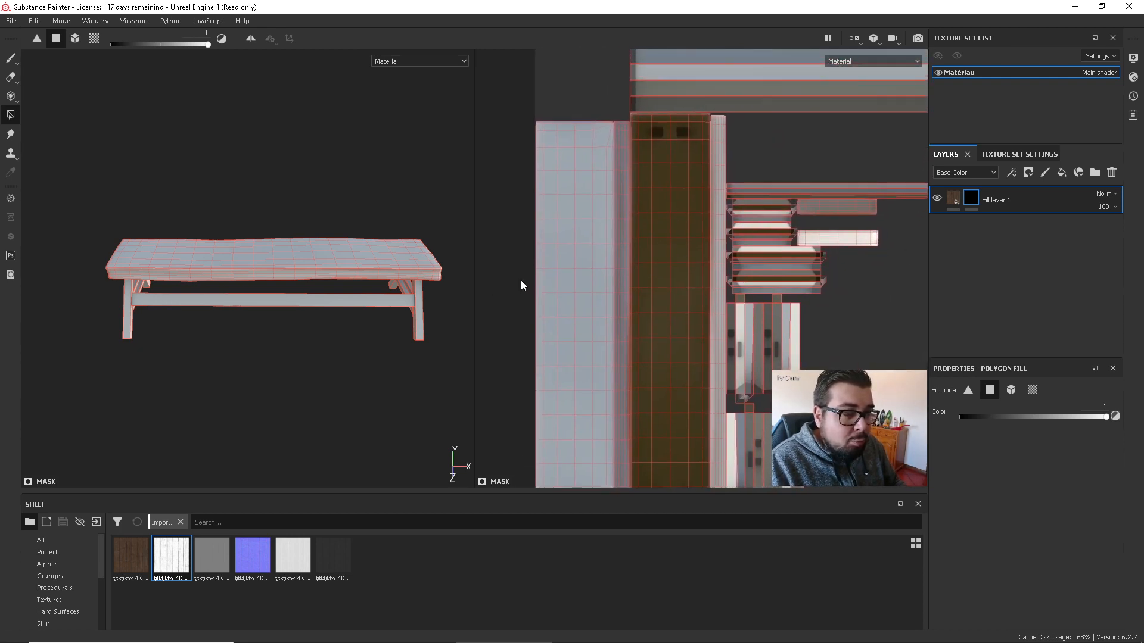
drag(536, 113, 619, 472)
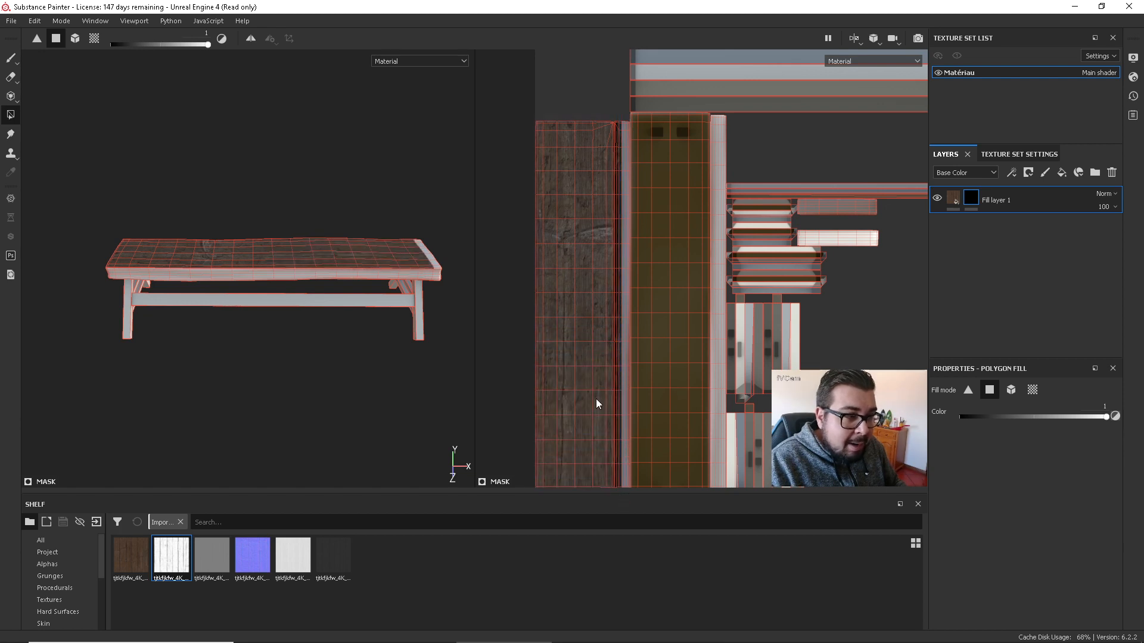
middle_drag(533, 223, 548, 99)
drag(530, 209, 738, 507)
alt+middle_drag(675, 109, 673, 236)
scroll(672, 236, down, 1)
drag(632, 116, 733, 329)
Fill the uncovered narrow strip along the long side edge of the tabletop's underside island.
scroll(743, 255, down, 1)
scroll(741, 255, up, 1)
scroll(741, 255, up, 5)
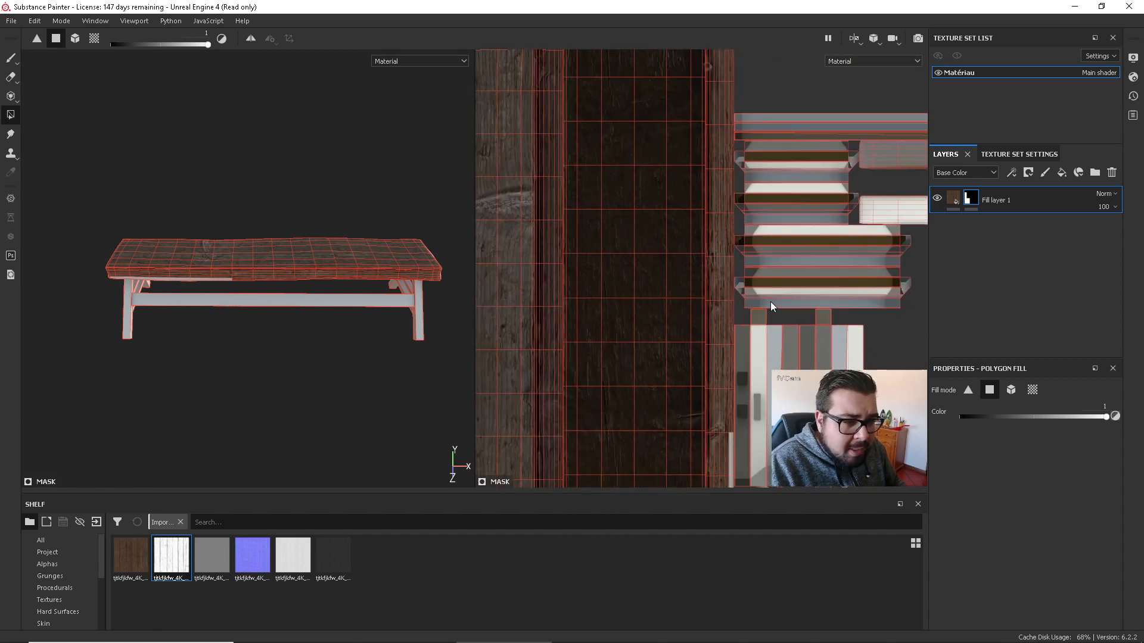
alt+middle_drag(770, 301, 710, 27)
scroll(687, 123, down, 2)
scroll(682, 168, up, 3)
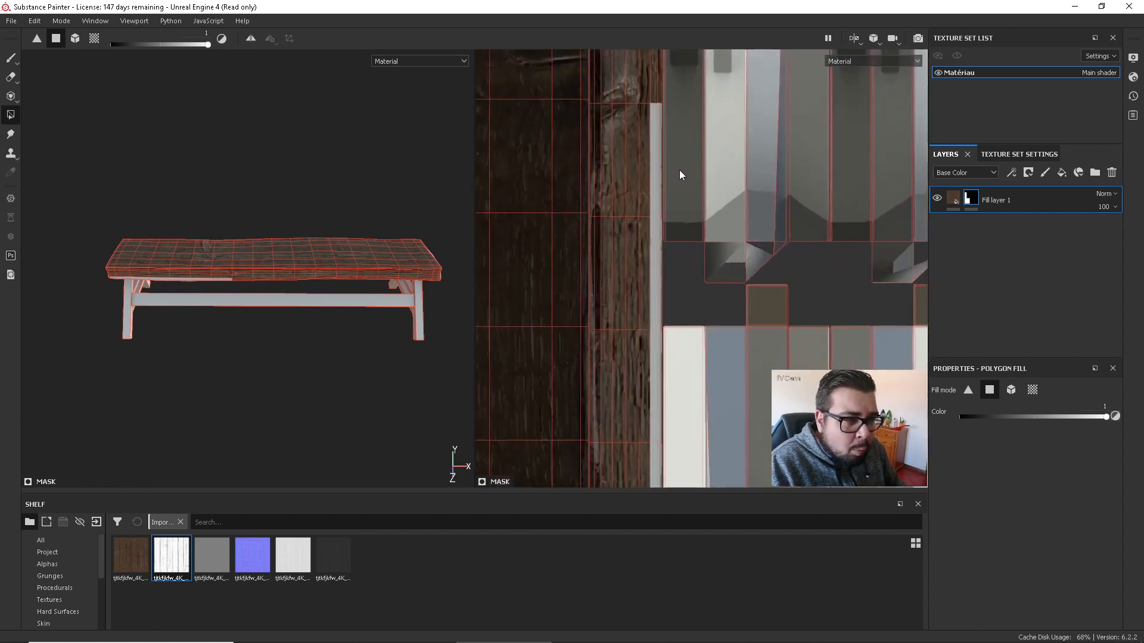
drag(645, 227, 623, 506)
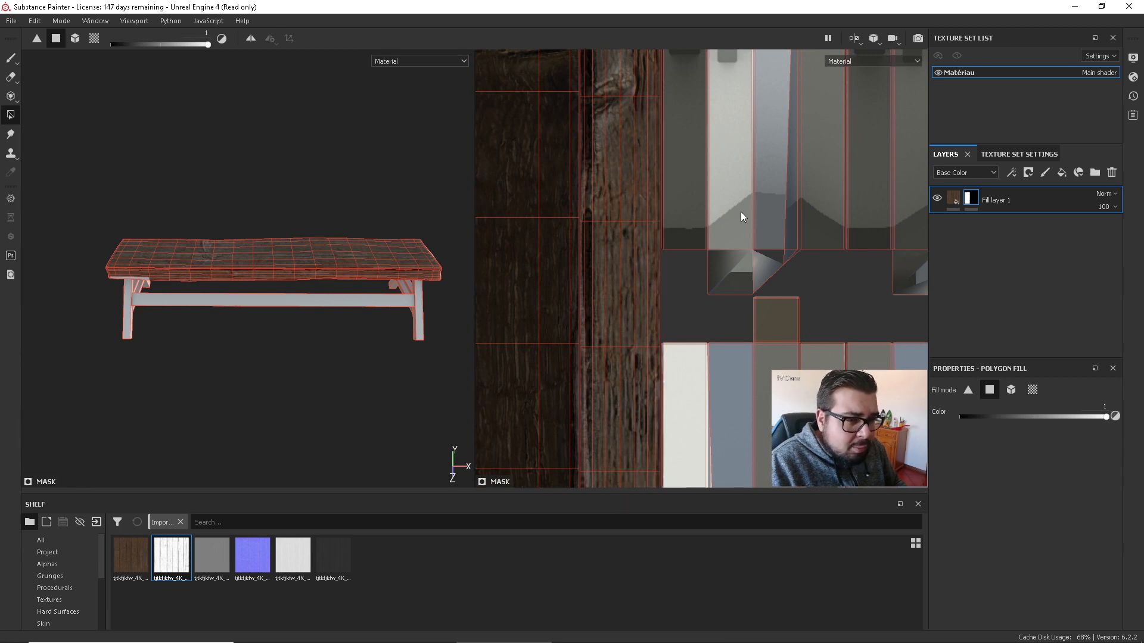
alt+middle_drag(685, 281, 697, 2)
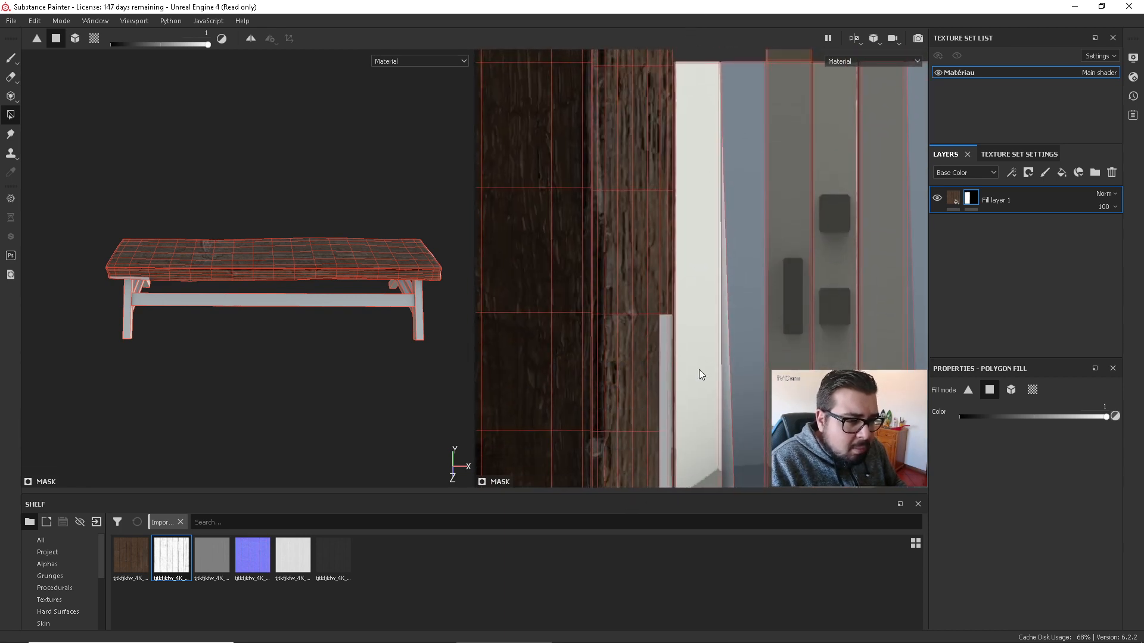
alt+middle_drag(698, 371, 699, 171)
scroll(669, 382, down, 1)
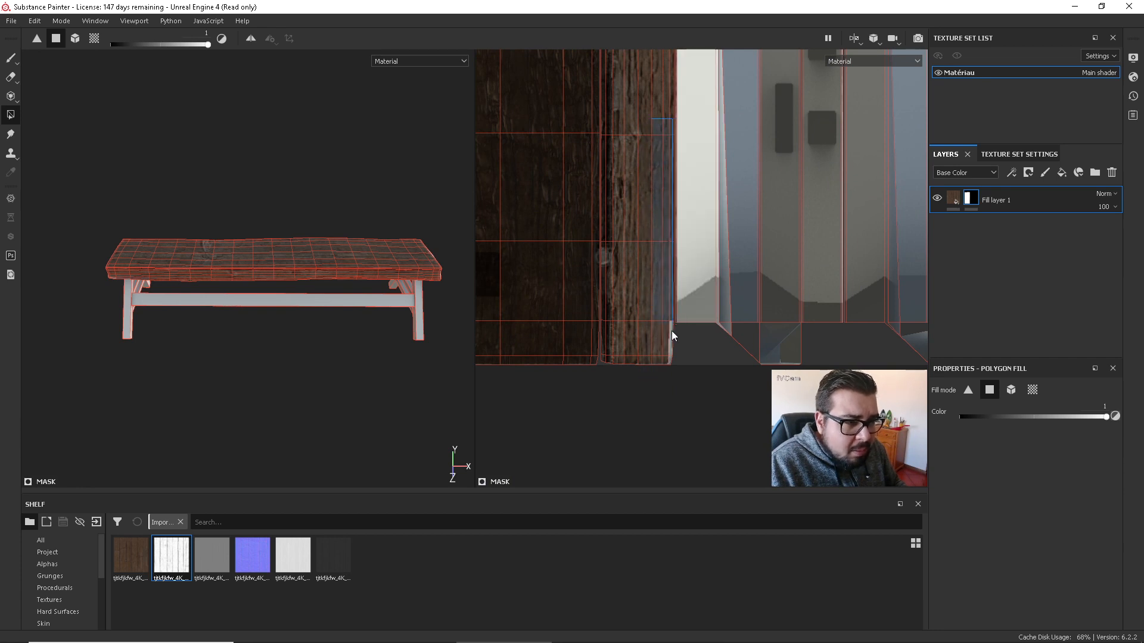
scroll(694, 235, up, 2)
Check the tabletop's large UV islands for uncovered faces and fill the faces at their lower ends.
scroll(694, 235, down, 5)
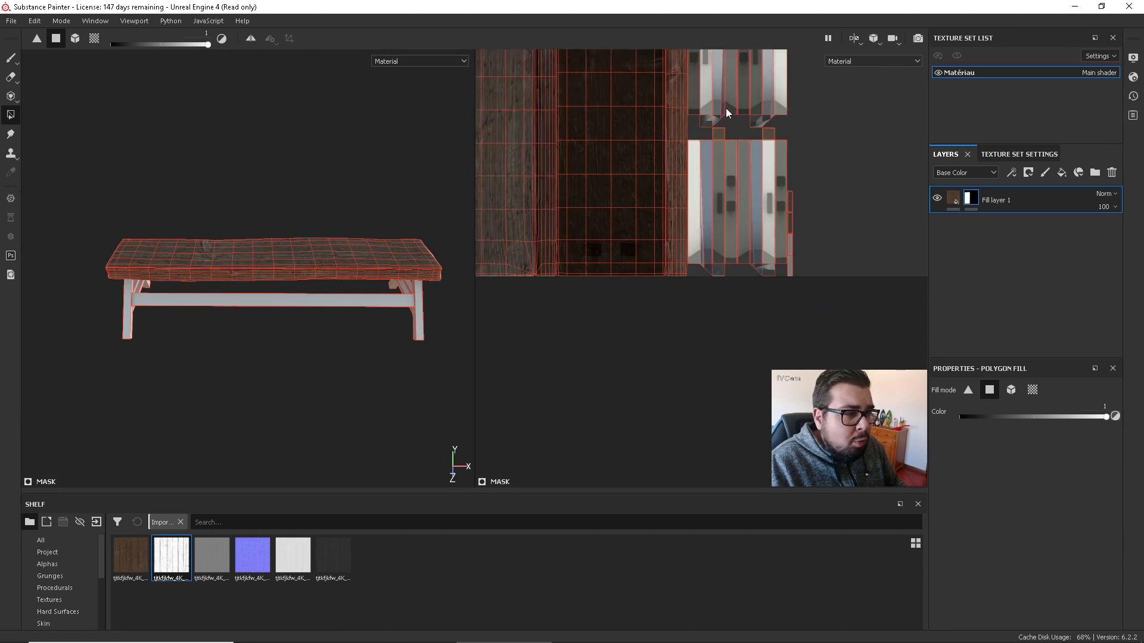
middle_drag(725, 108, 699, 305)
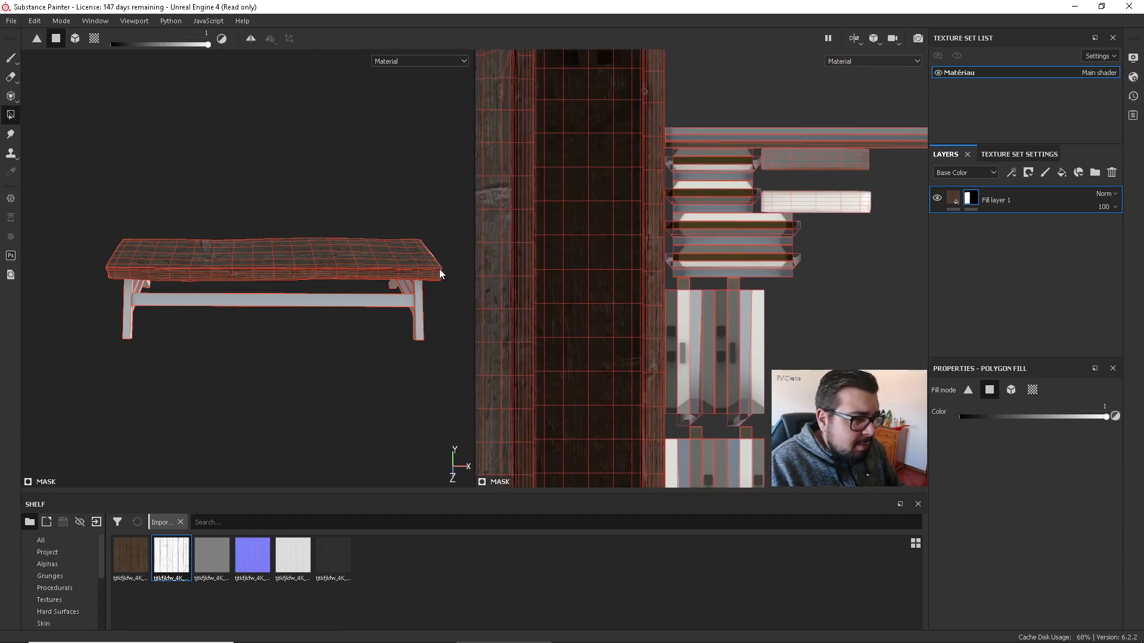
scroll(616, 258, up, 2)
scroll(617, 249, down, 4)
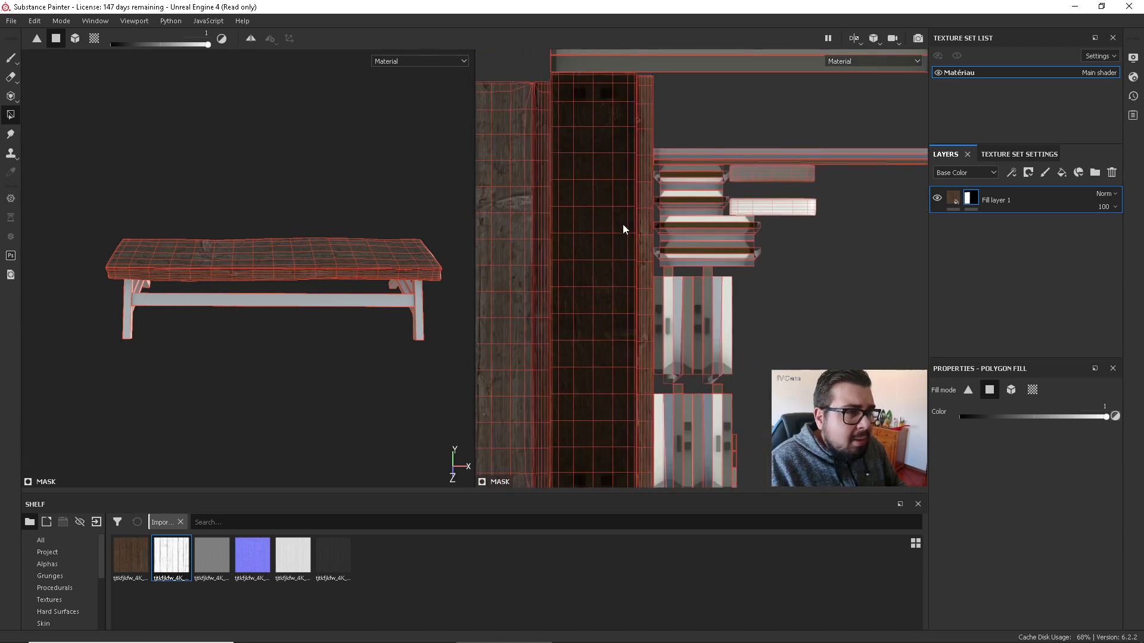
scroll(620, 224, up, 2)
alt+right_drag(617, 224, 675, 239)
mouse_move(673, 298)
alt+middle_down()
mouse_move(685, 84)
mouse_move(694, 167)
alt+middle_up()
alt+middle_drag(620, 235, 773, 238)
alt+middle_drag(689, 164, 699, 410)
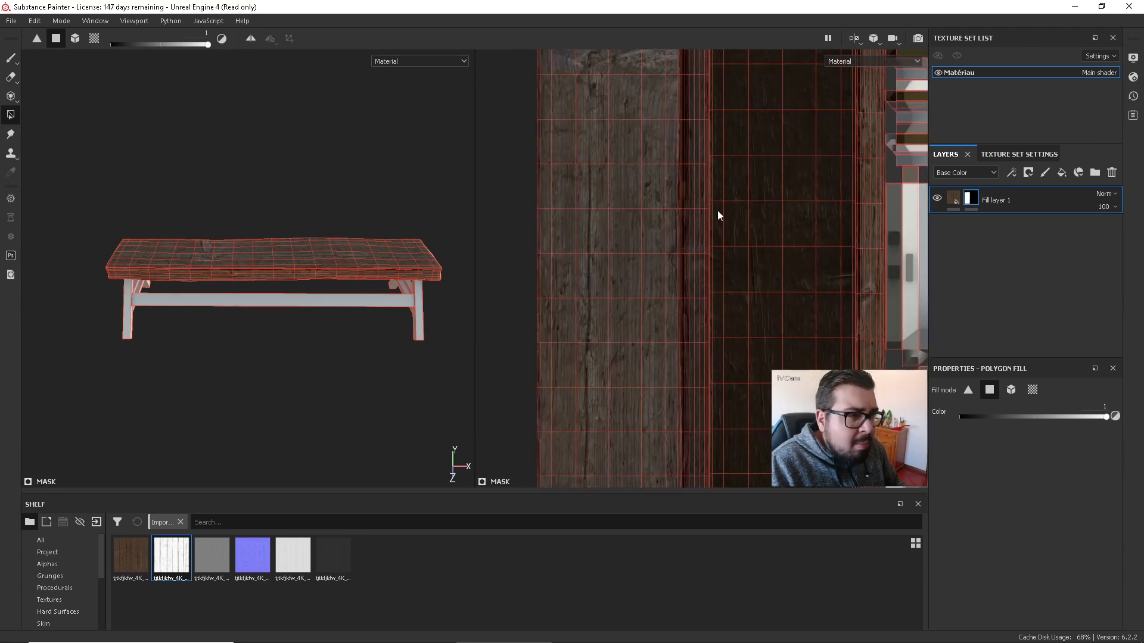
alt+middle_drag(718, 210, 685, 4)
drag(713, 318, 605, 426)
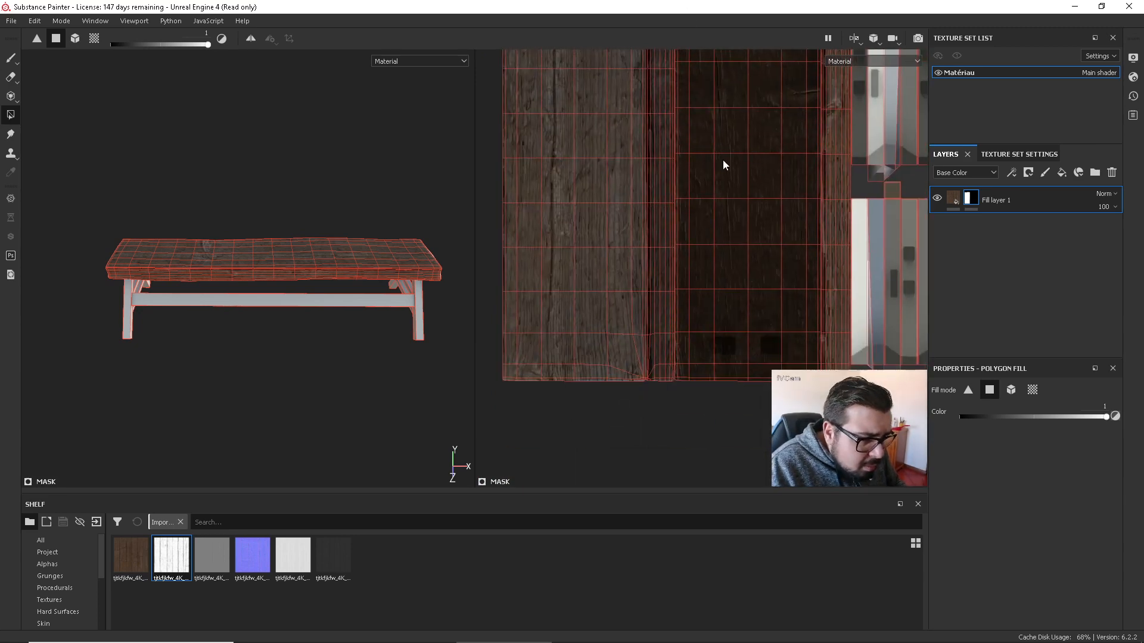
alt+middle_drag(723, 160, 695, 403)
scroll(678, 205, down, 1)
alt+middle_drag(678, 207, 710, 240)
scroll(375, 326, down, 1)
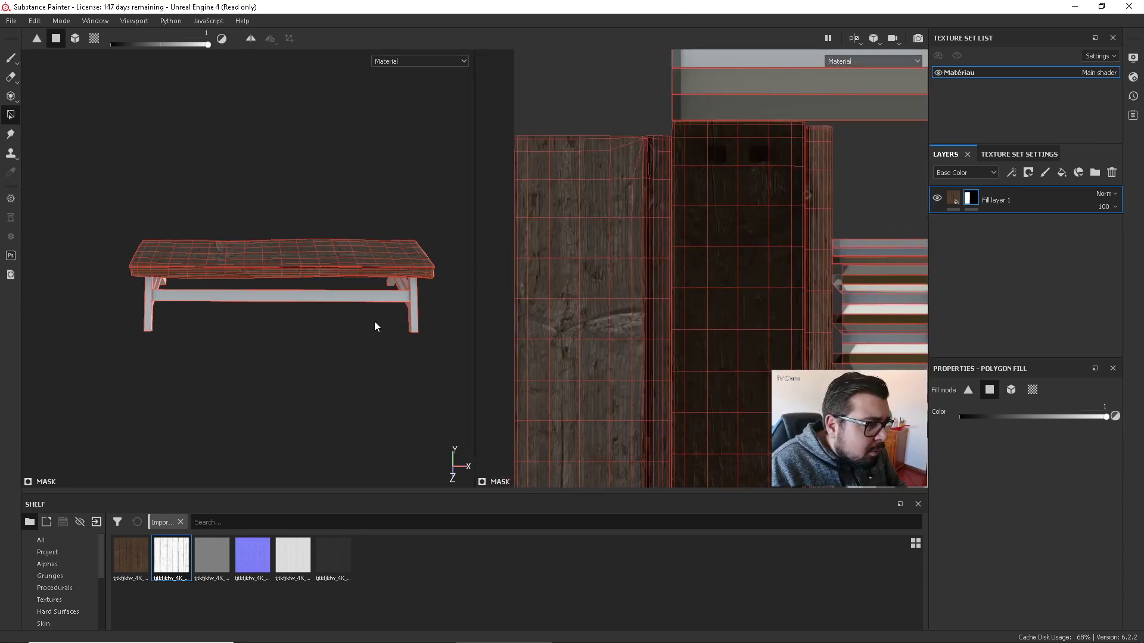
Fill the quads of the tabletop's pale end-face island on the mask with box selections.
right_click(437, 274)
alt+drag(466, 255, 387, 279)
scroll(632, 243, down, 3)
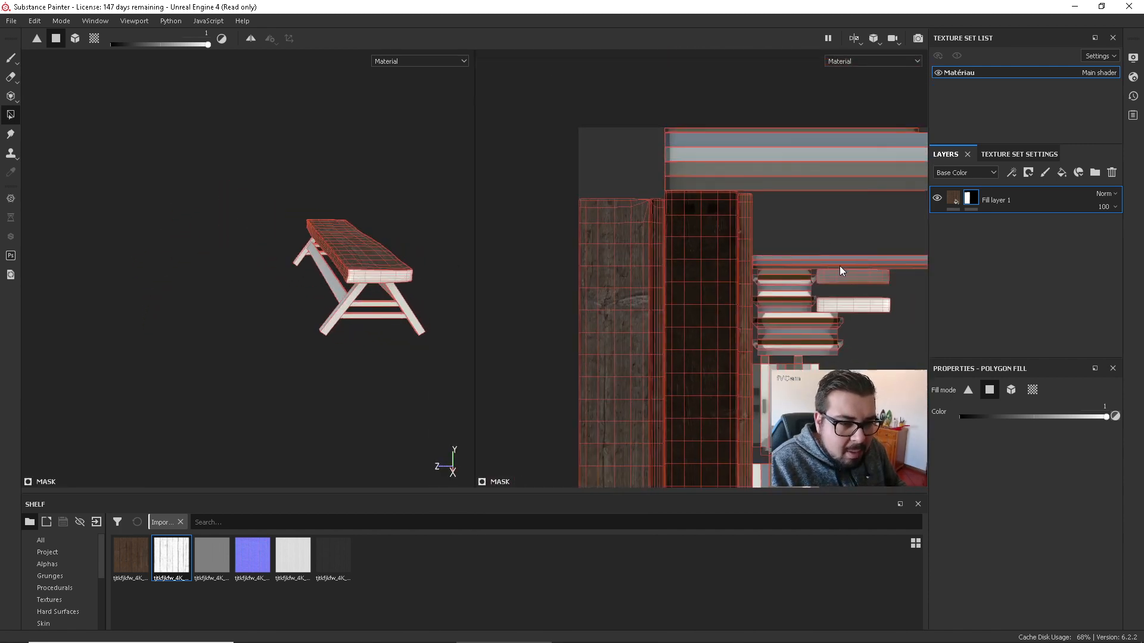
middle_drag(838, 265, 599, 224)
scroll(656, 276, down, 1)
scroll(656, 276, up, 5)
middle_drag(656, 280, 728, 294)
scroll(759, 276, up, 1)
click(762, 262)
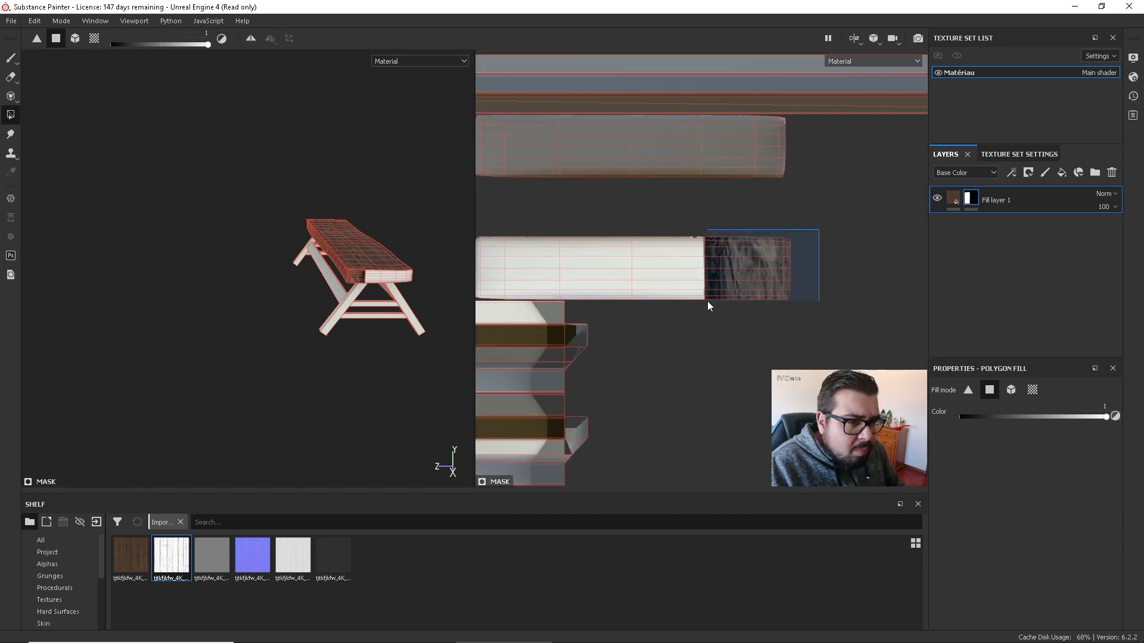
scroll(704, 274, down, 2)
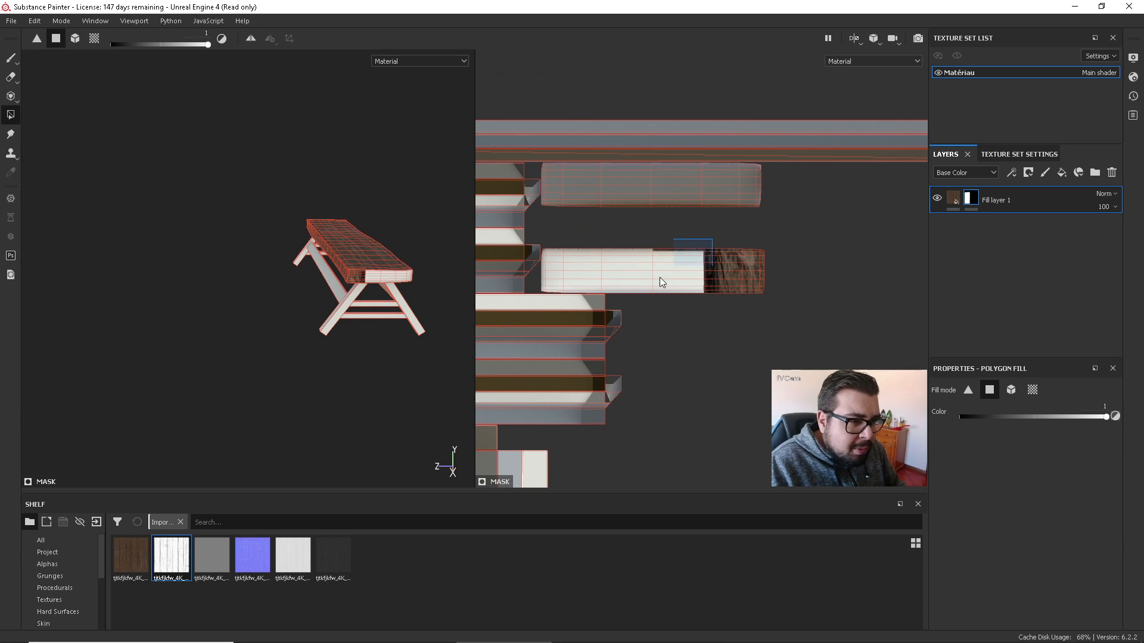
drag(660, 277, 630, 292)
drag(614, 227, 545, 288)
scroll(551, 288, up, 5)
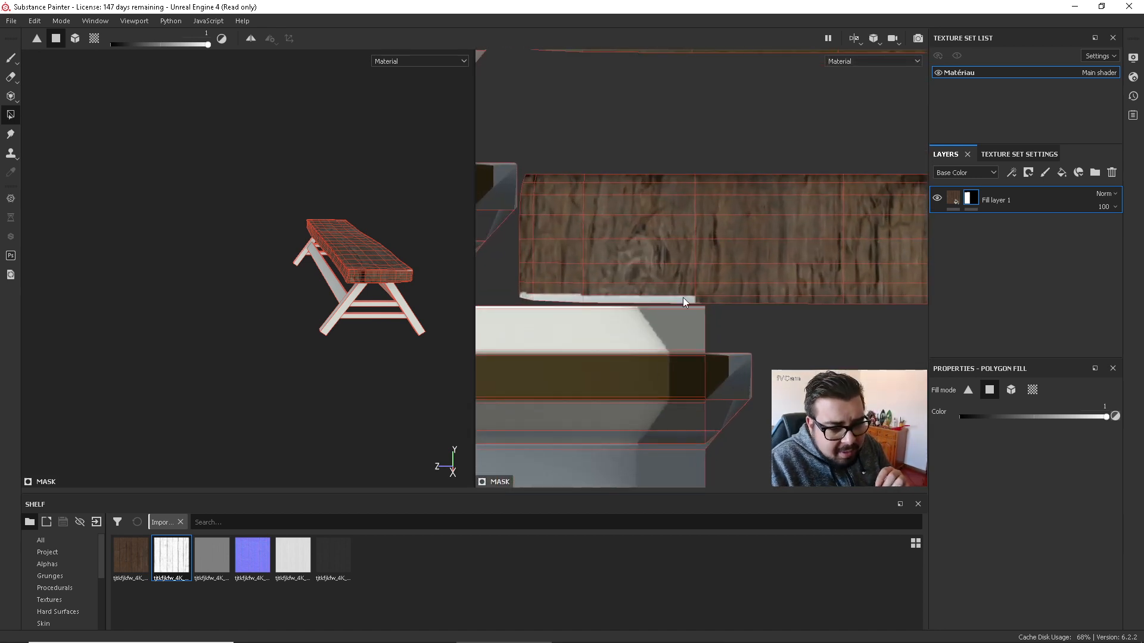
drag(739, 144, 627, 269)
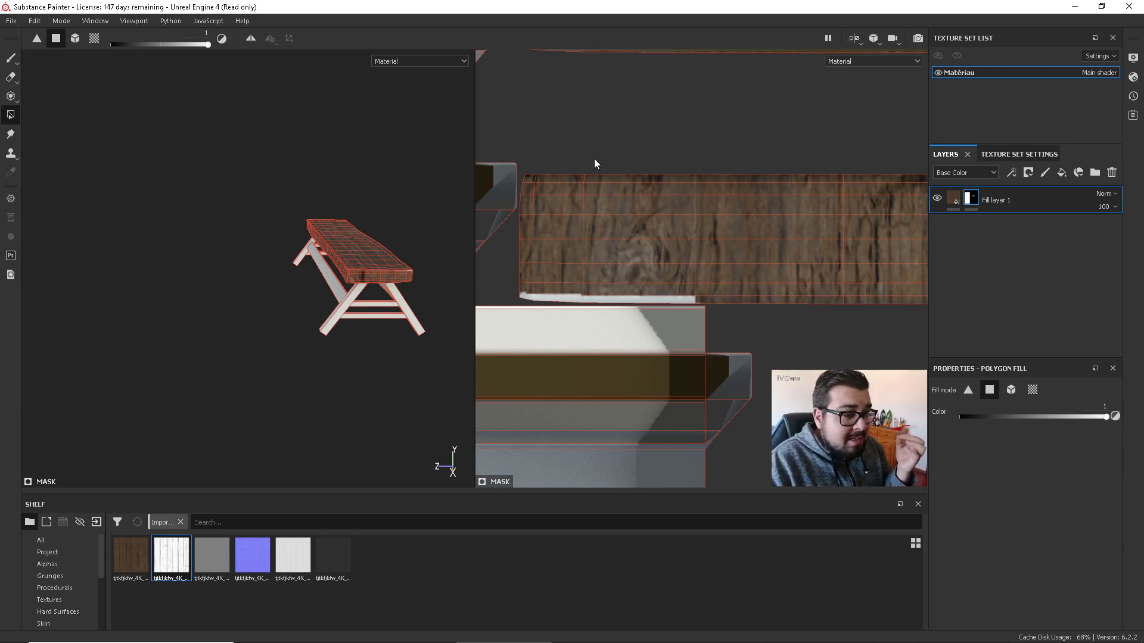
Switch Polygon Fill to mesh fill mode and fill the whole tabletop on the mask, including both end islands.
click(77, 39)
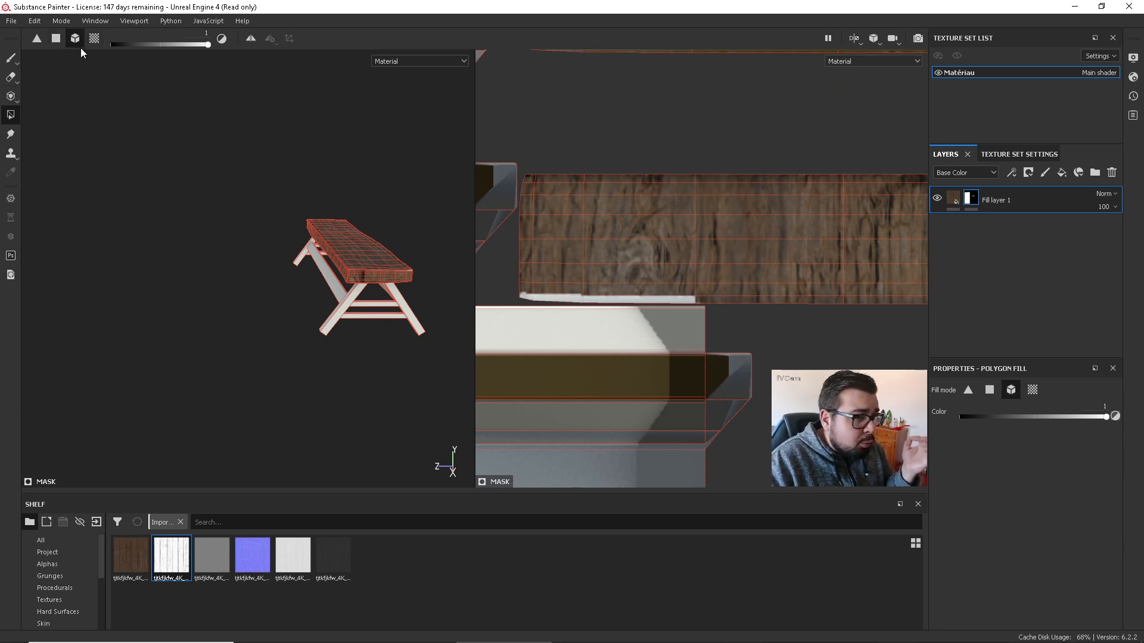
click(660, 299)
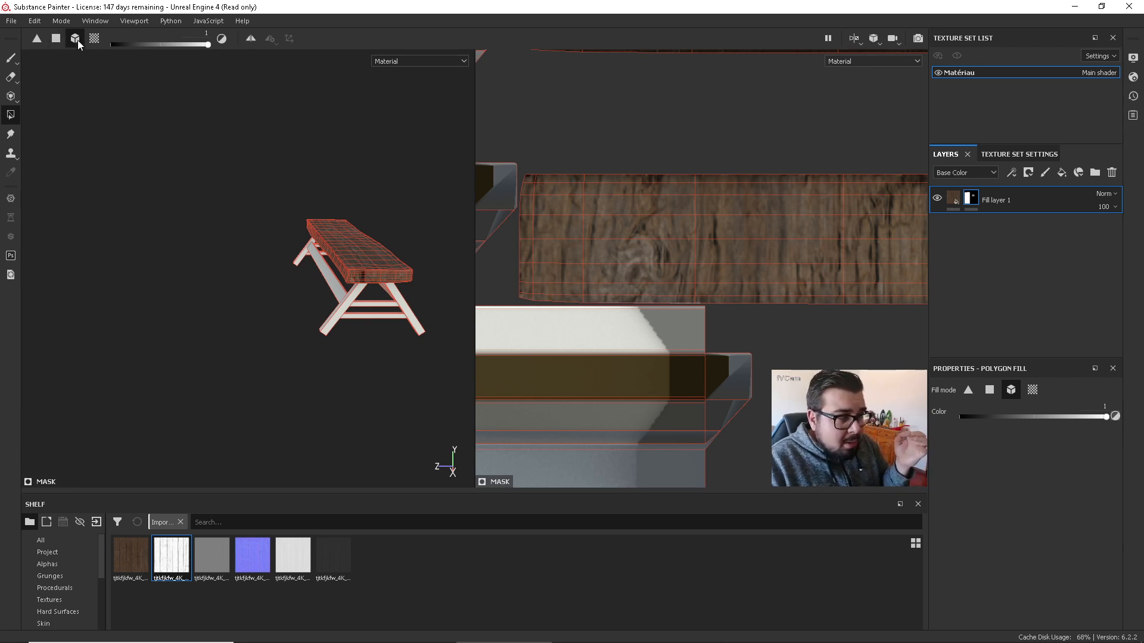
scroll(610, 282, up, 2)
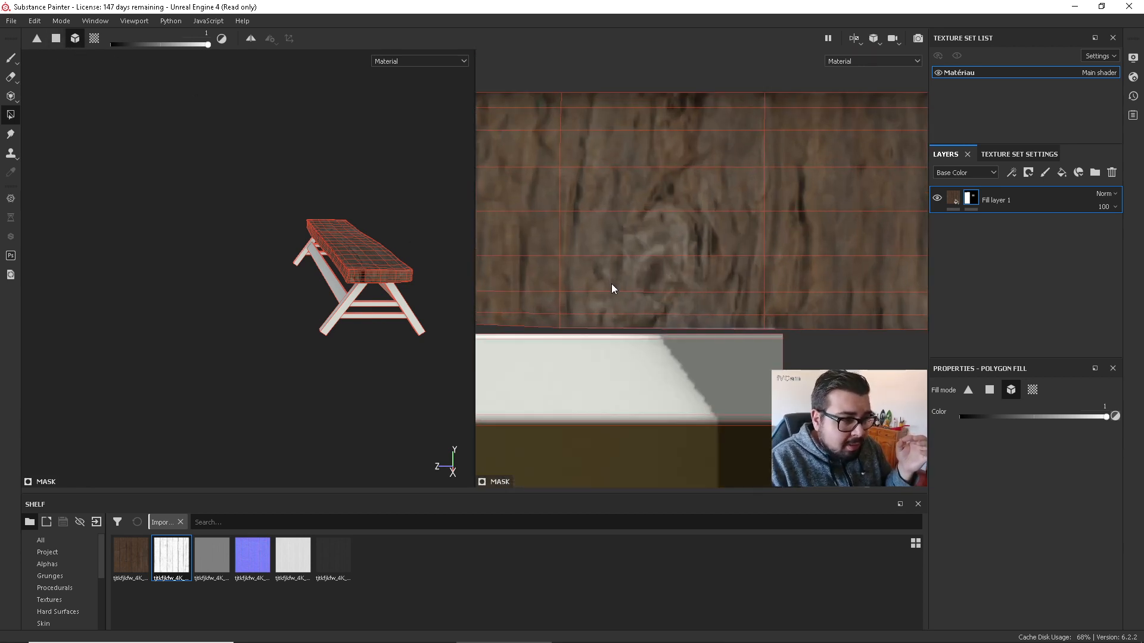
scroll(612, 287, down, 5)
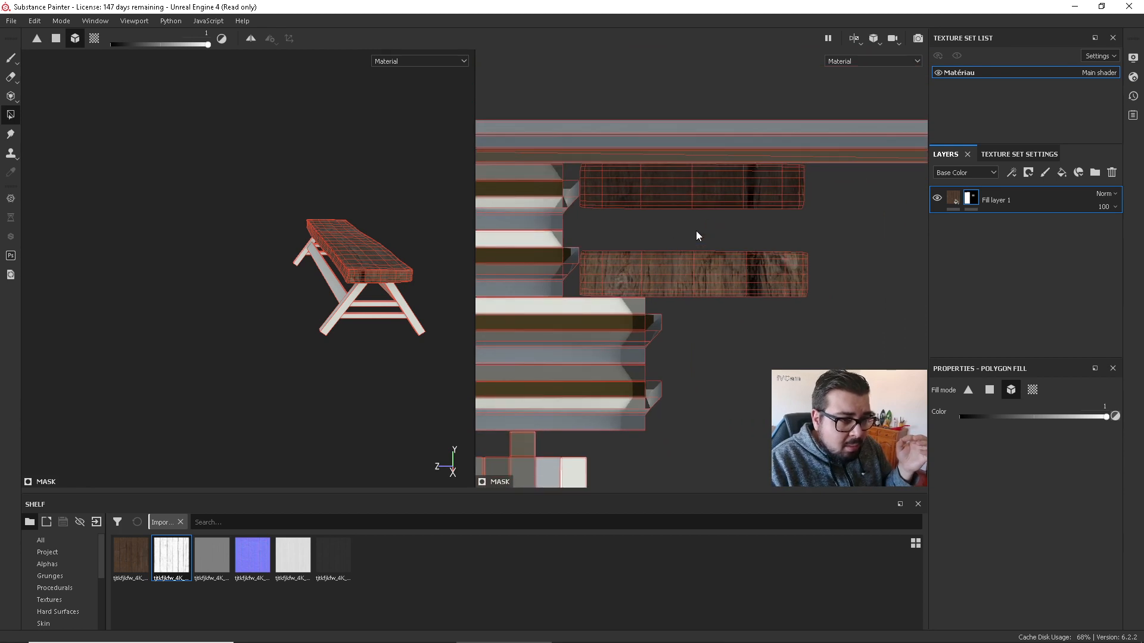
Leave Polygon Fill for the Paint tool and examine the wood texture on the tabletop's end and long sides.
scroll(656, 273, down, 5)
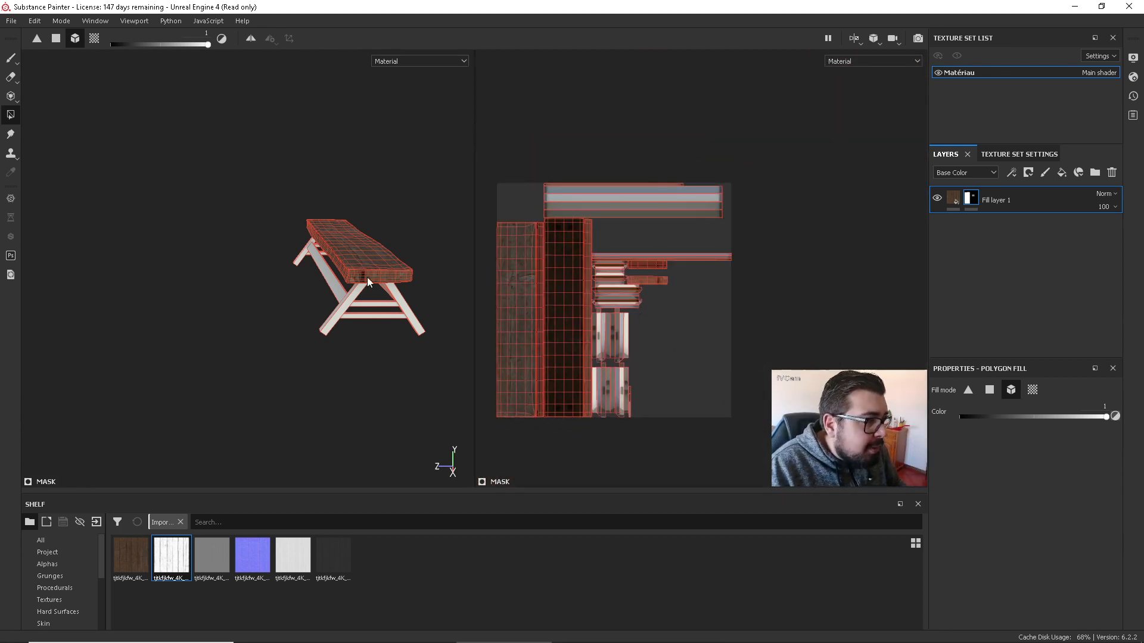
key(Tab)
key(Tab)
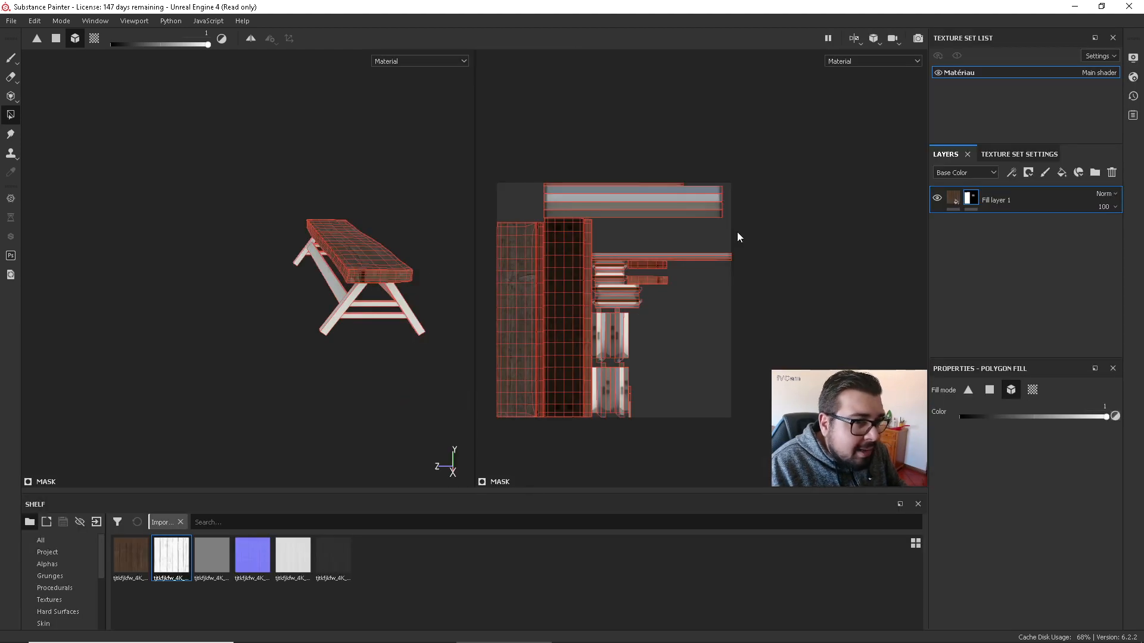
click(13, 59)
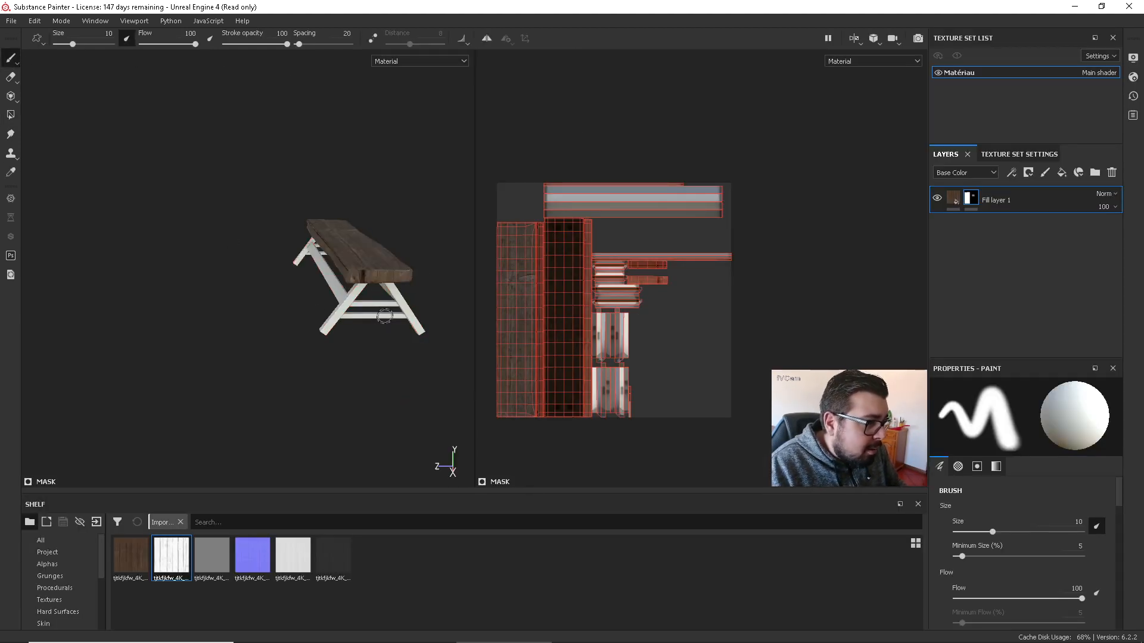
alt+right_drag(354, 337, 421, 511)
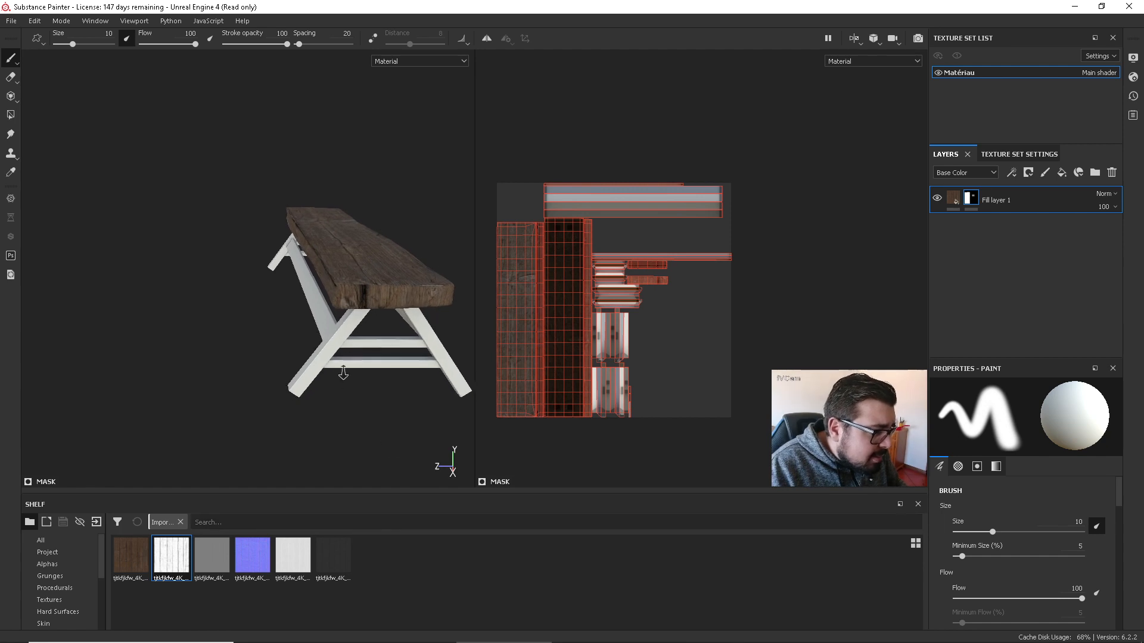
alt+right_drag(342, 373, 341, 502)
alt+drag(337, 402, 250, 334)
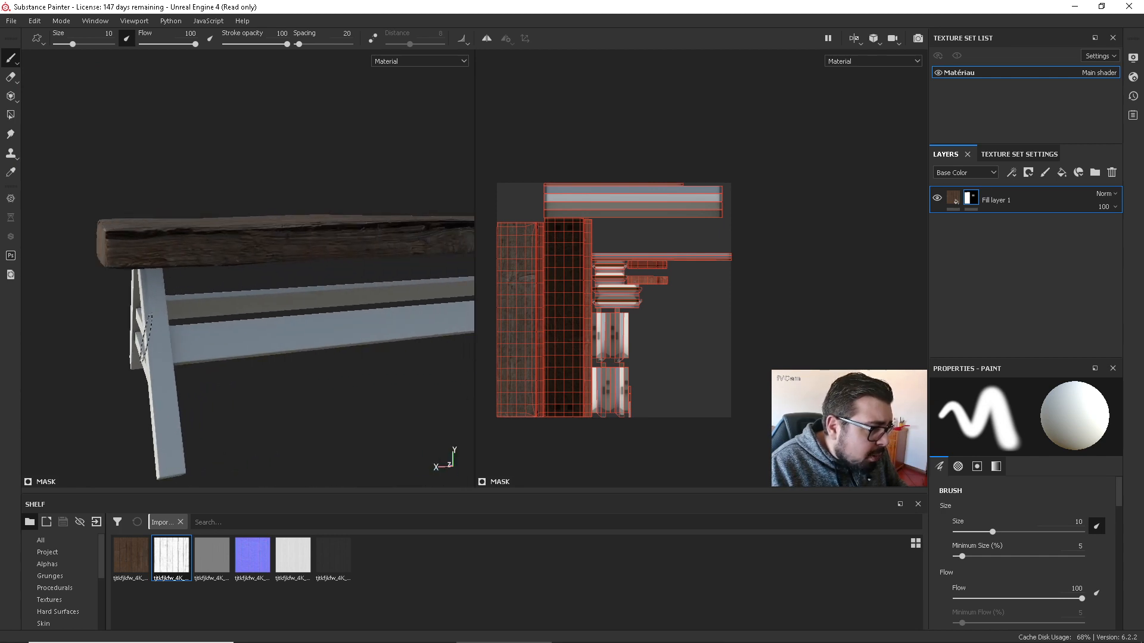
alt+middle_drag(250, 334, 370, 306)
scroll(370, 298, down, 2)
alt+drag(370, 286, 289, 249)
scroll(199, 306, up, 2)
scroll(235, 294, up, 3)
scroll(234, 293, down, 3)
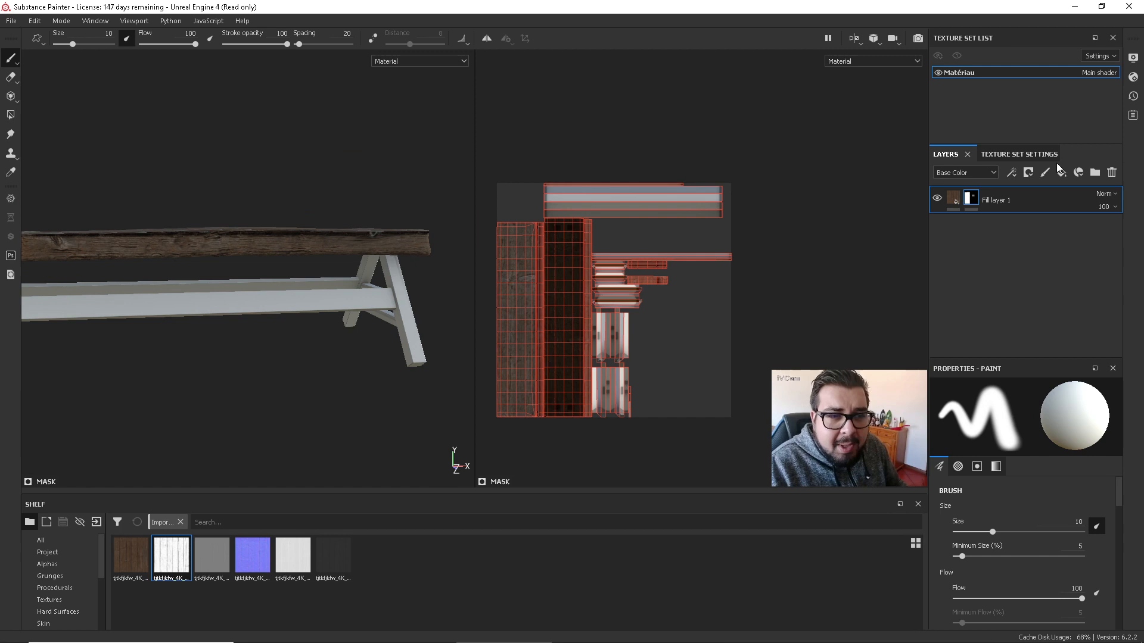
Copy the masked wood fill layer, paste the copy above a new fill layer, and delete that blank layer.
click(955, 198)
right_click(956, 198)
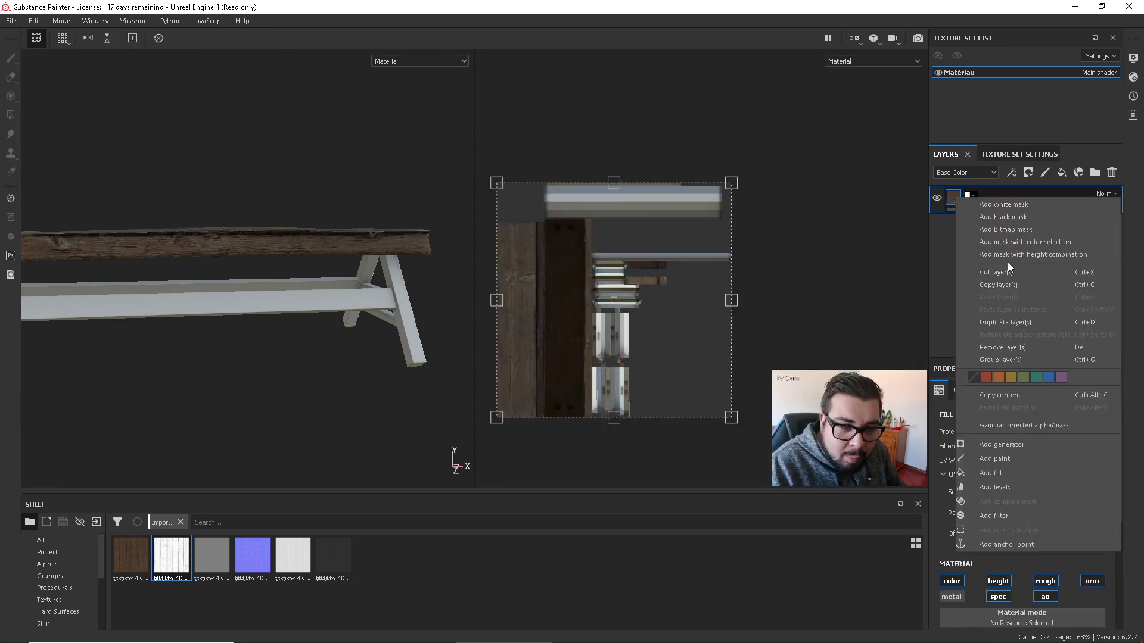
click(1011, 284)
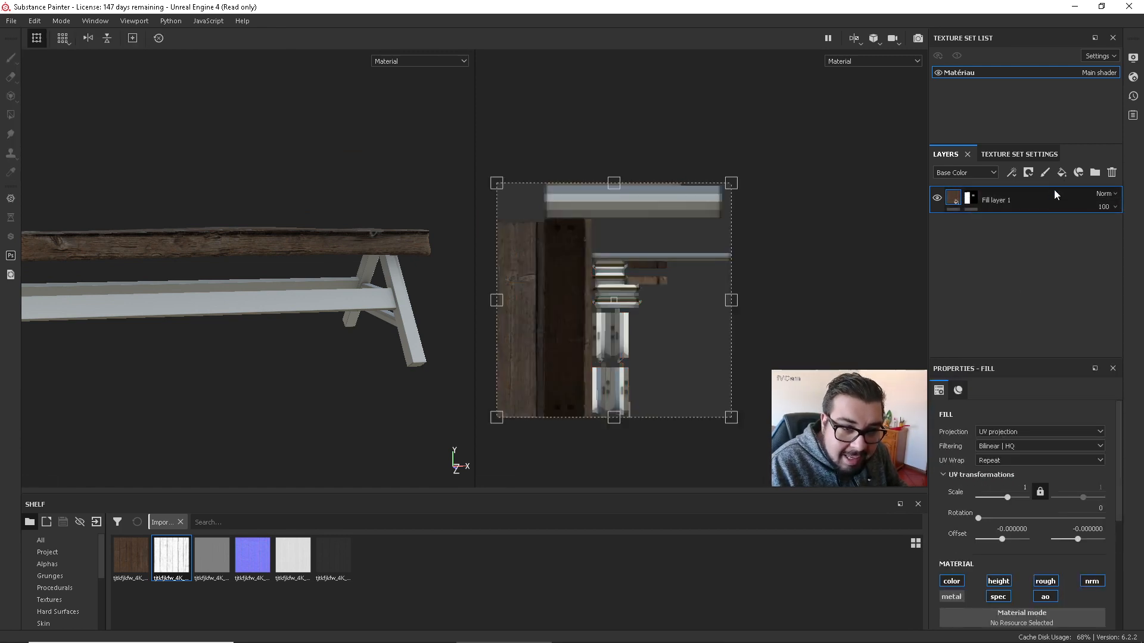
click(1061, 173)
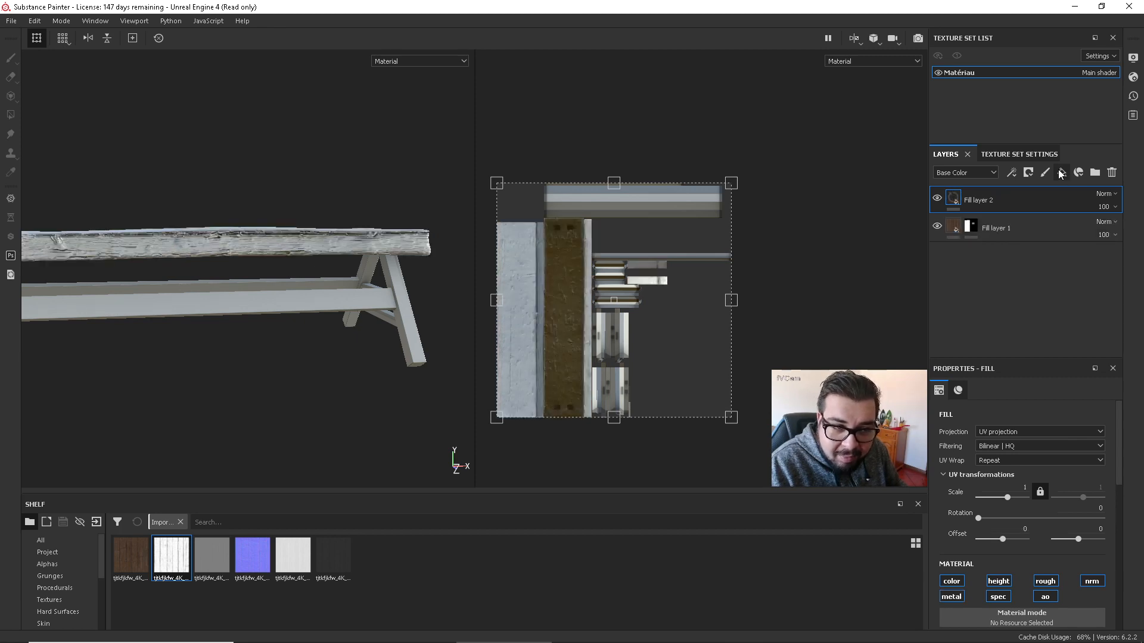
right_click(952, 199)
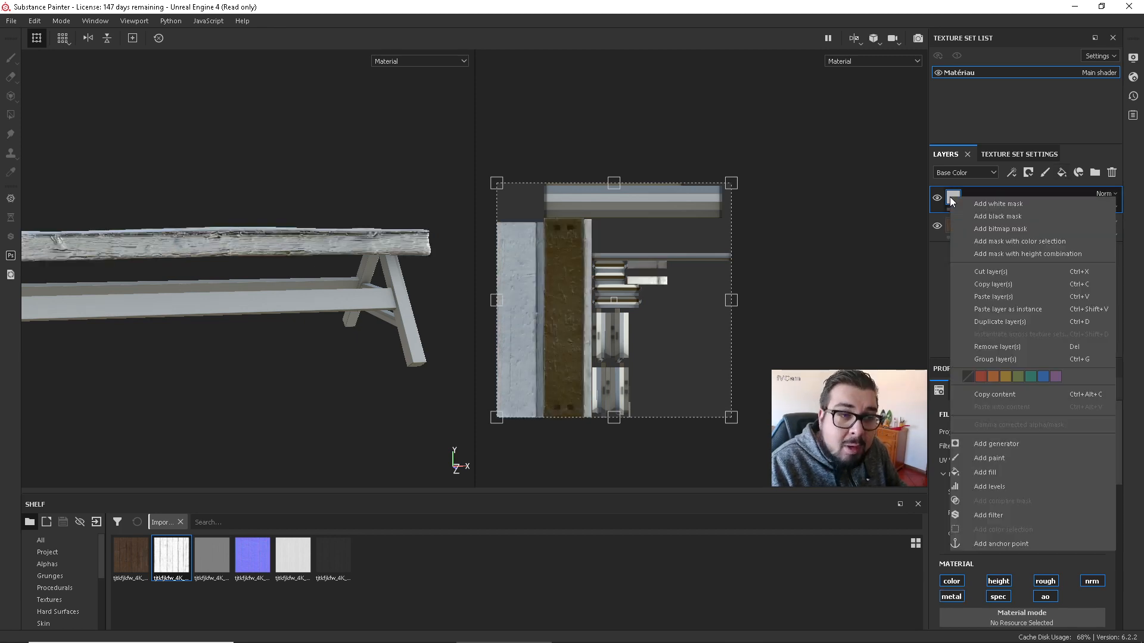
click(1004, 297)
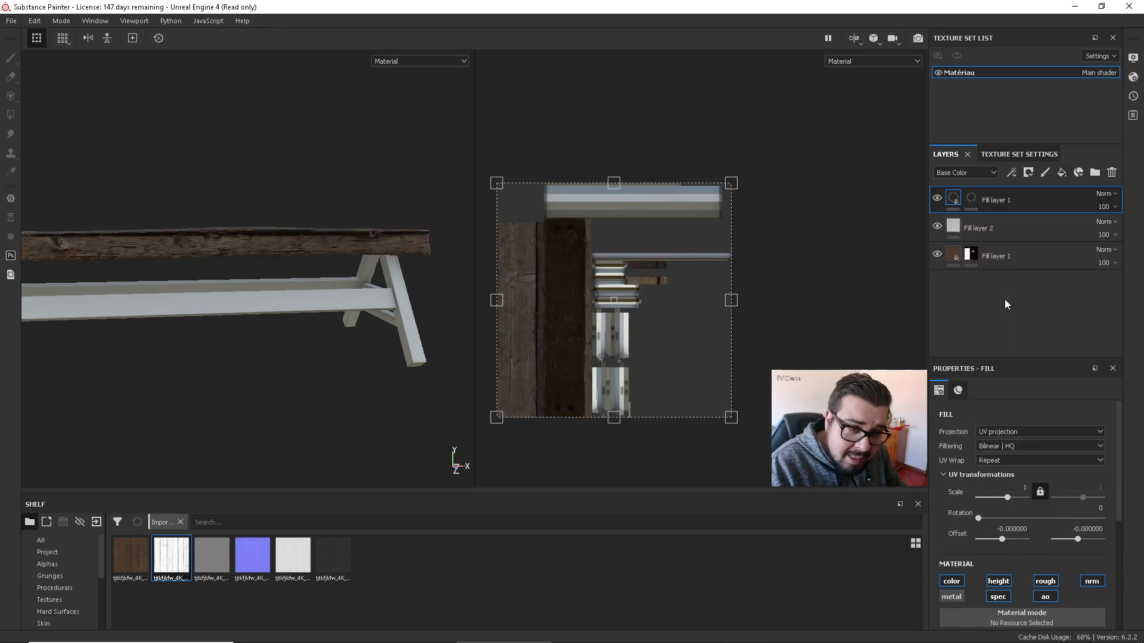
click(955, 226)
key(Delete)
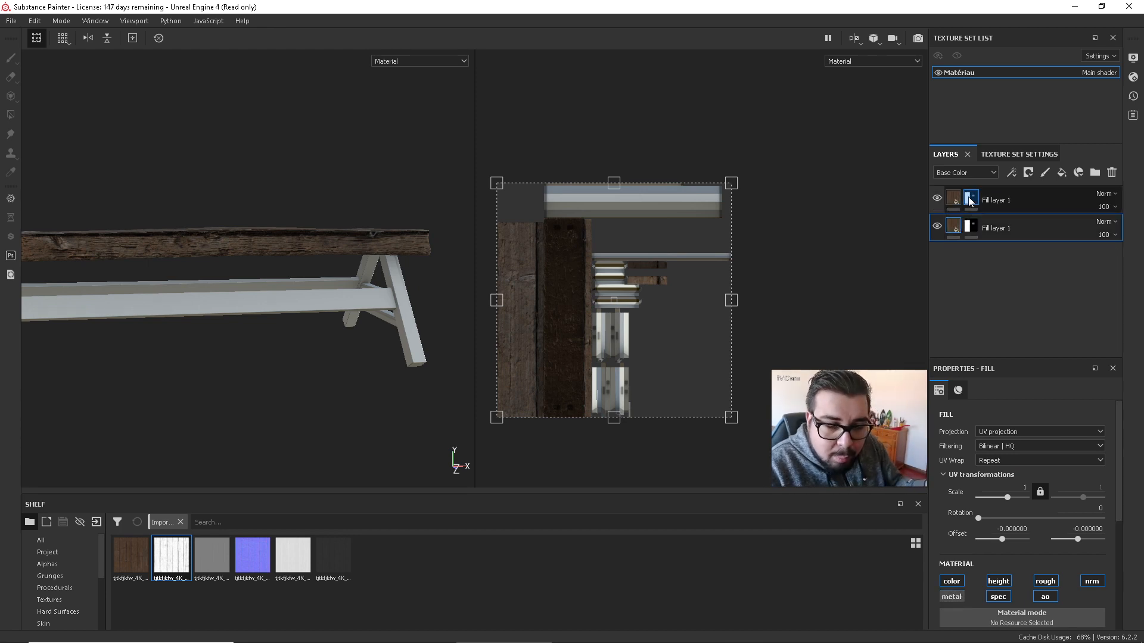
Remove the mask from the upper copy of the wood fill layer and rotate its texture to 270 degrees.
click(956, 199)
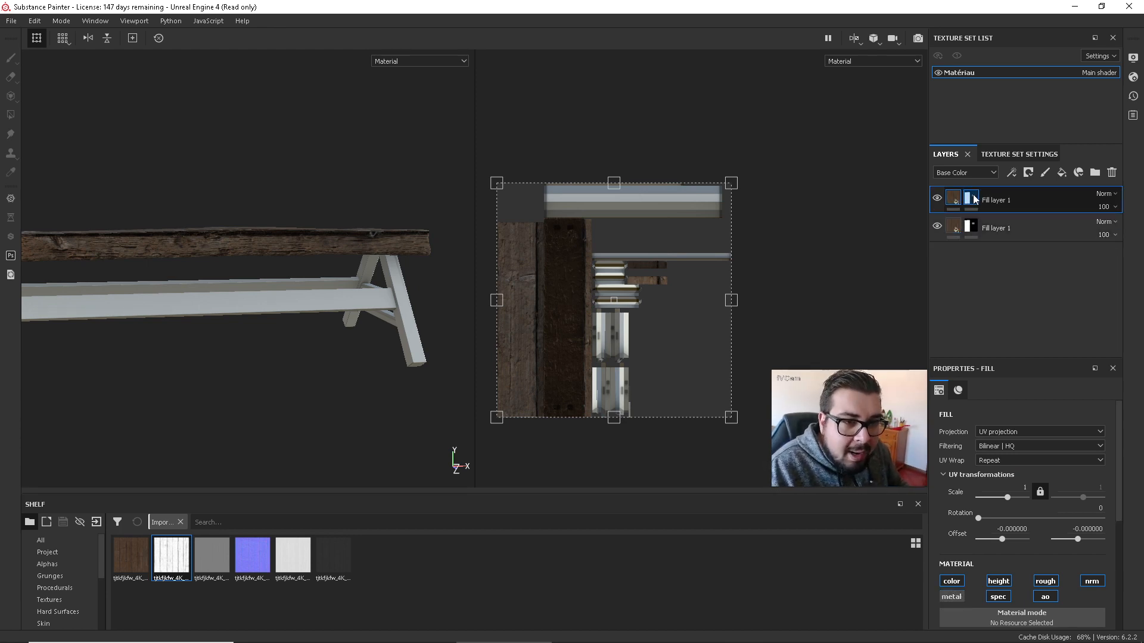
click(1112, 172)
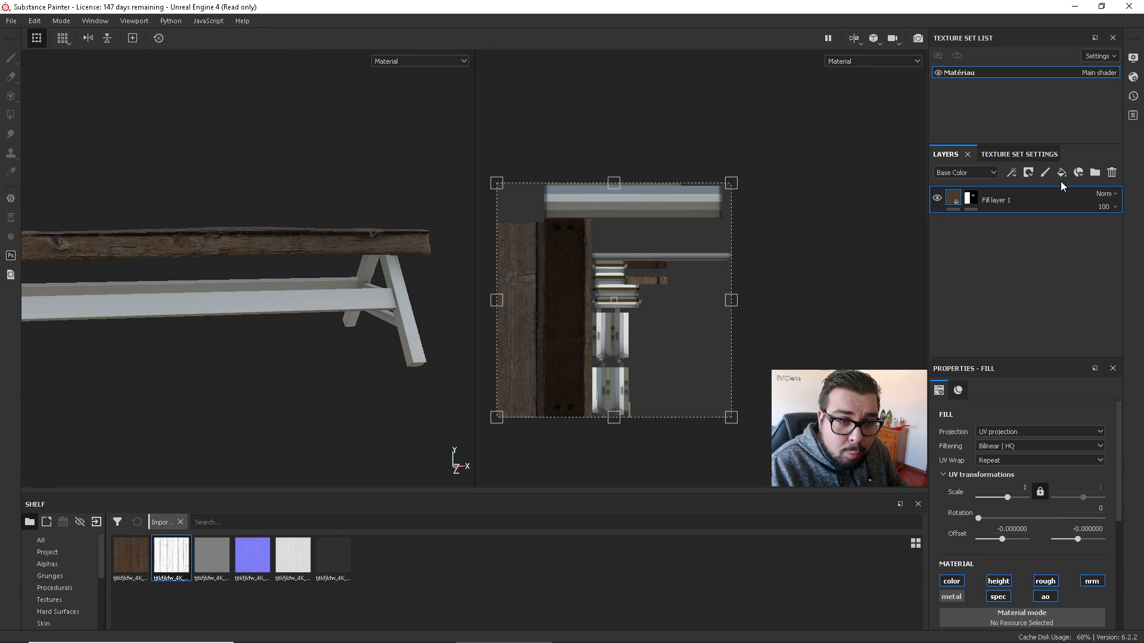
key(ctrl+z)
right_click(974, 197)
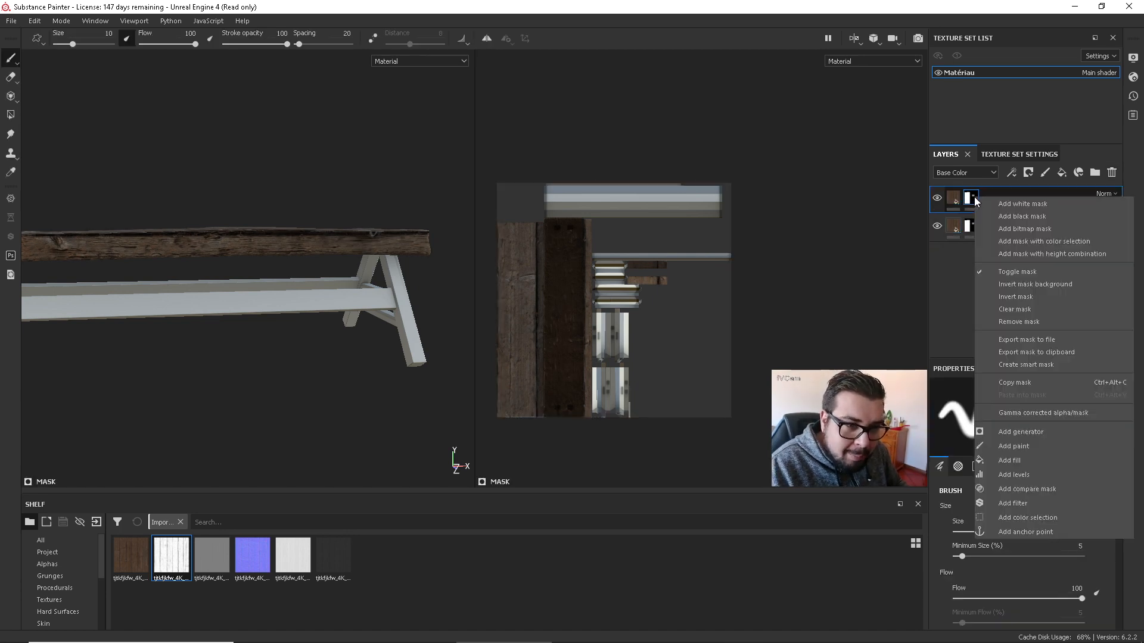
click(1030, 322)
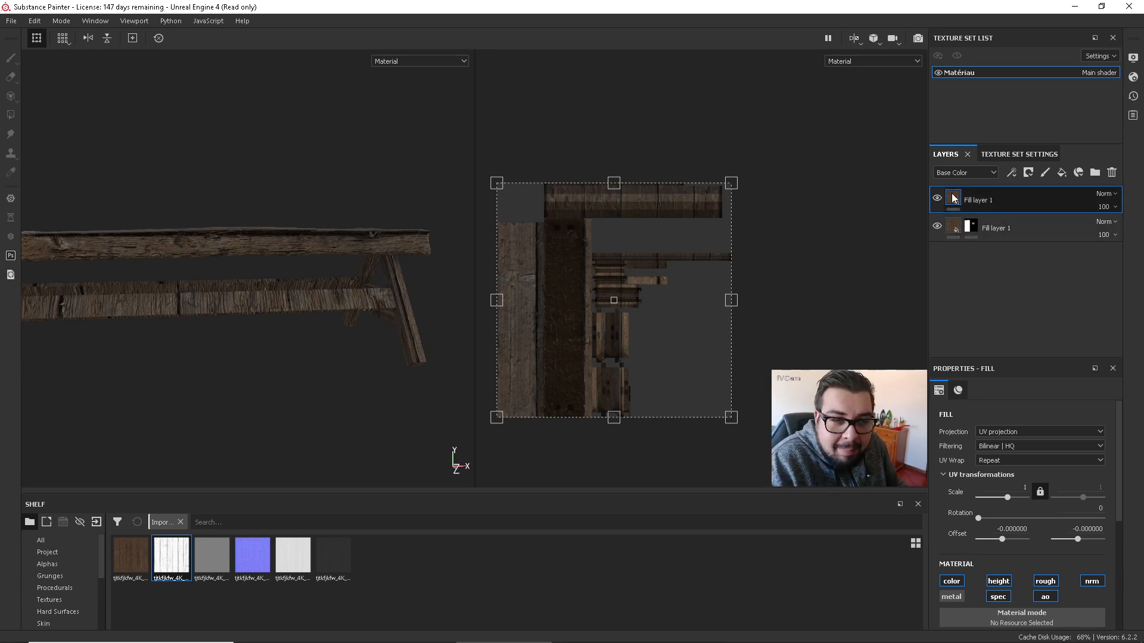
drag(745, 168, 811, 261)
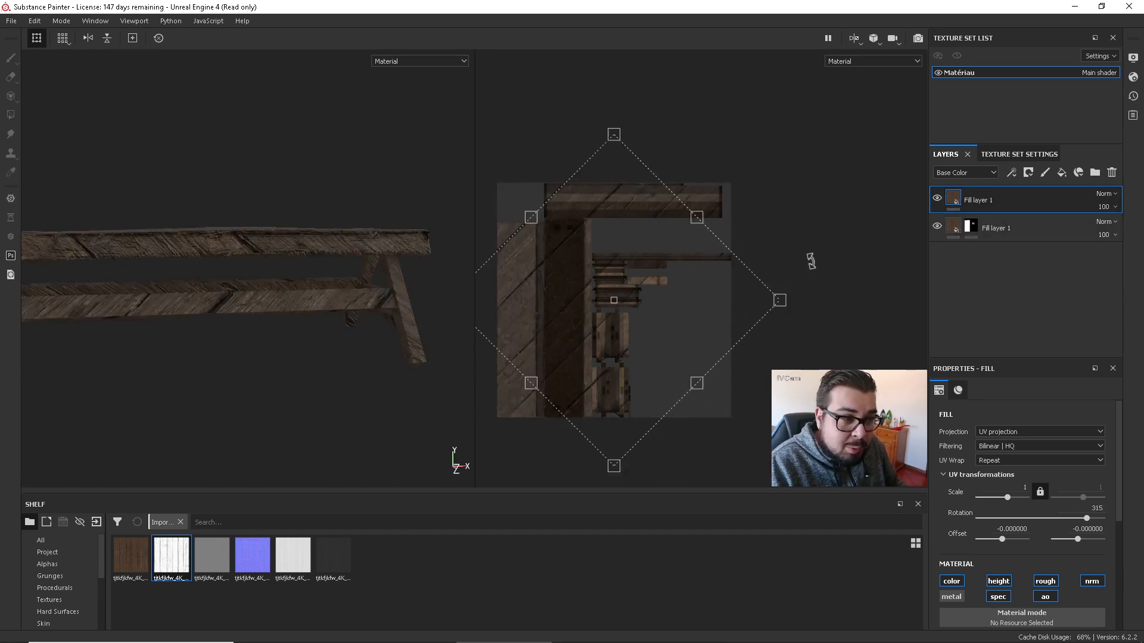
drag(821, 327, 756, 446)
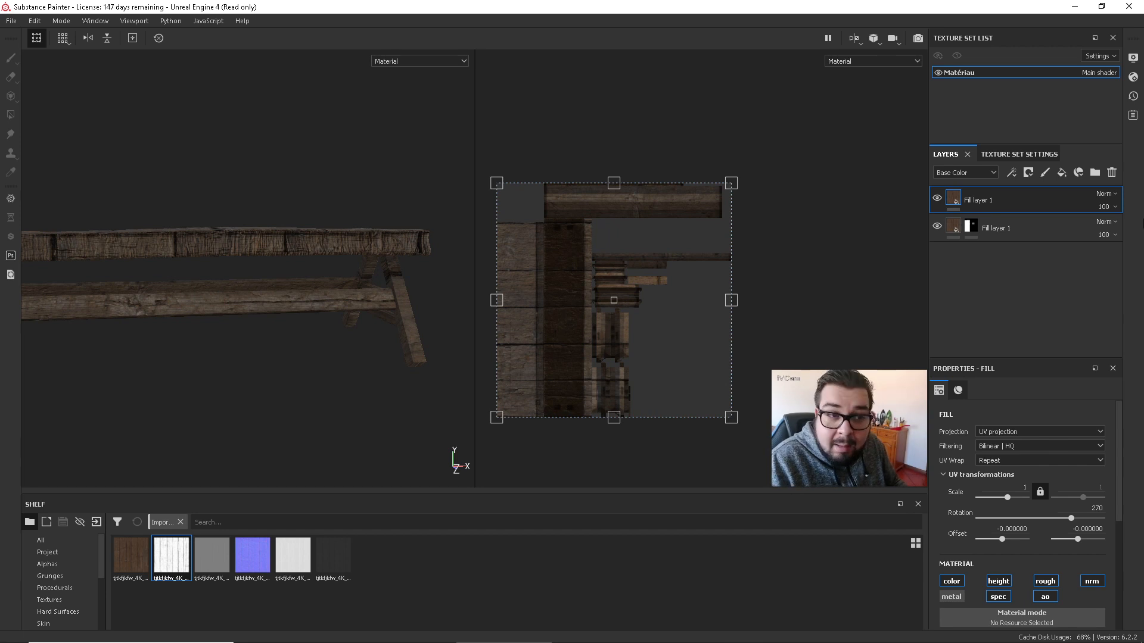
Add a black mask to the upper fill layer and paste the lower fill layer's tabletop mask into it.
click(964, 237)
right_click(969, 230)
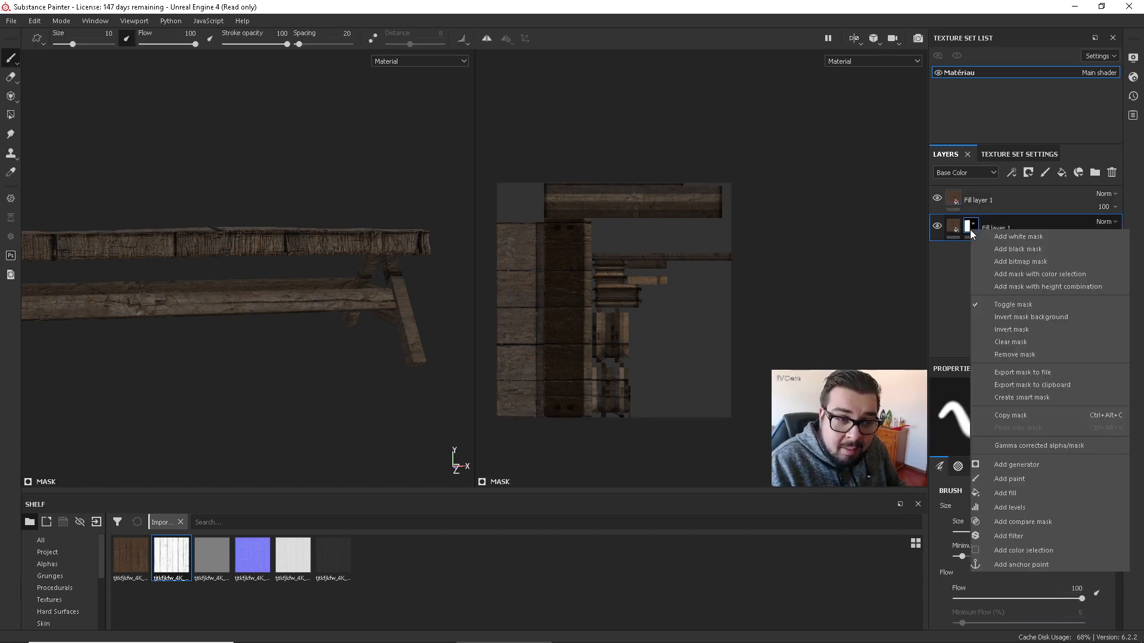
click(1020, 413)
click(955, 199)
right_click(956, 199)
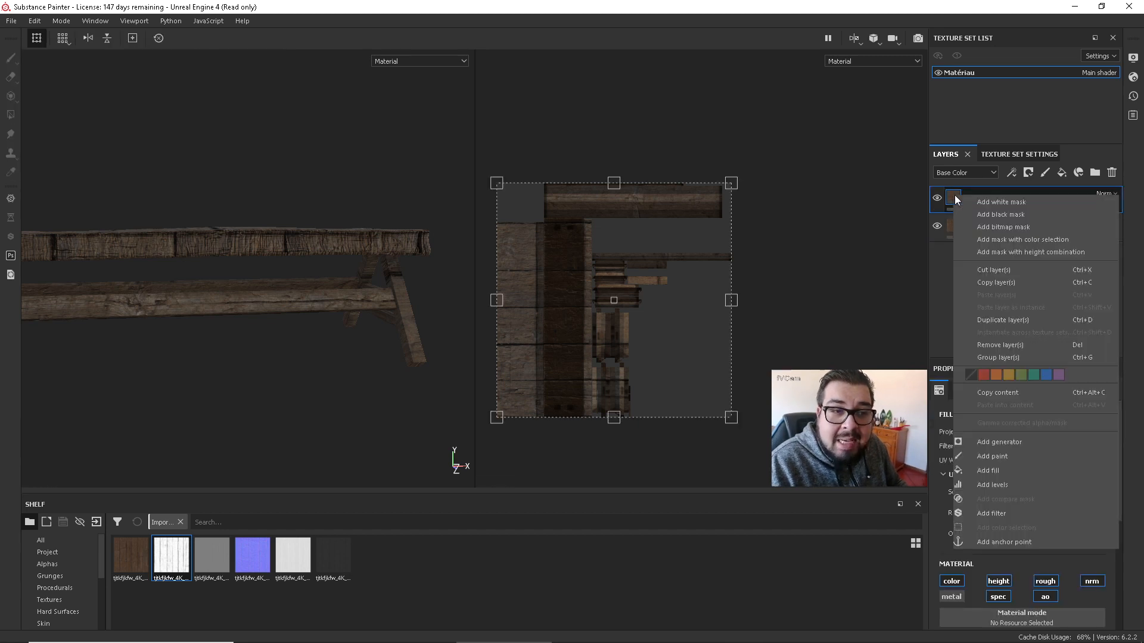
click(1013, 216)
right_click(972, 200)
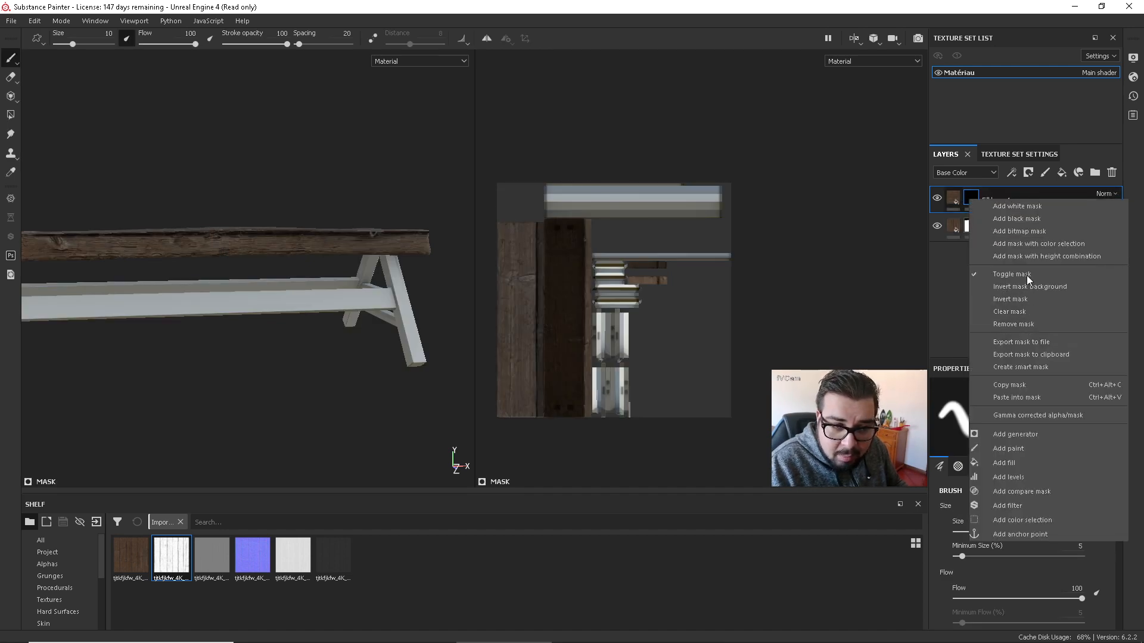
click(1026, 397)
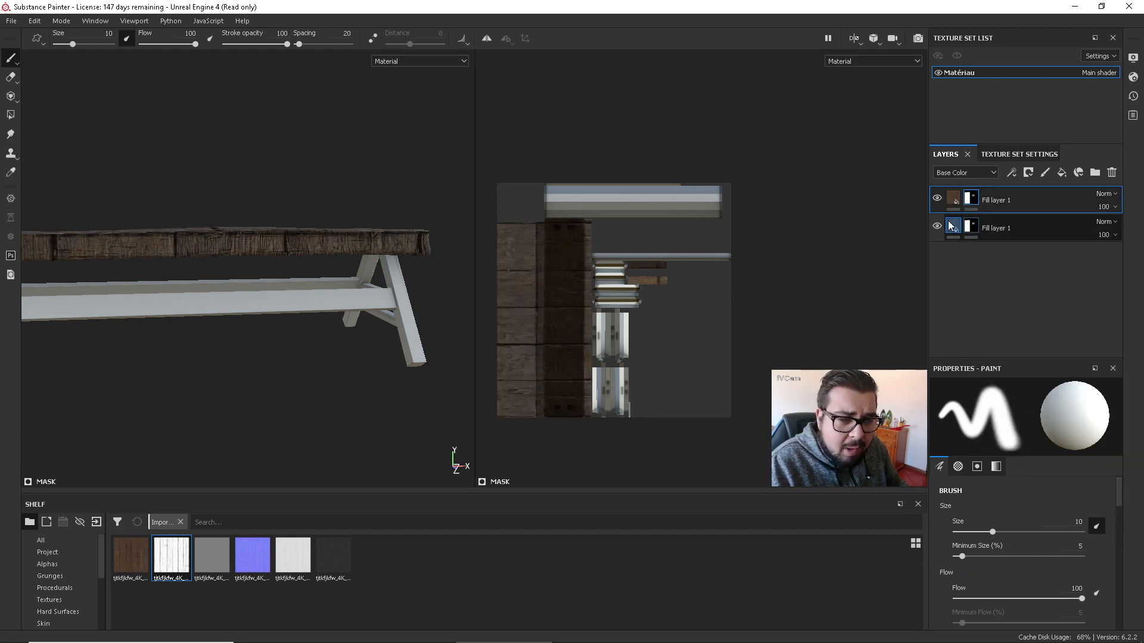
Invert the upper fill layer's mask so the rotated wood applies to the legs and braces, and inspect the bench from several angles.
click(951, 201)
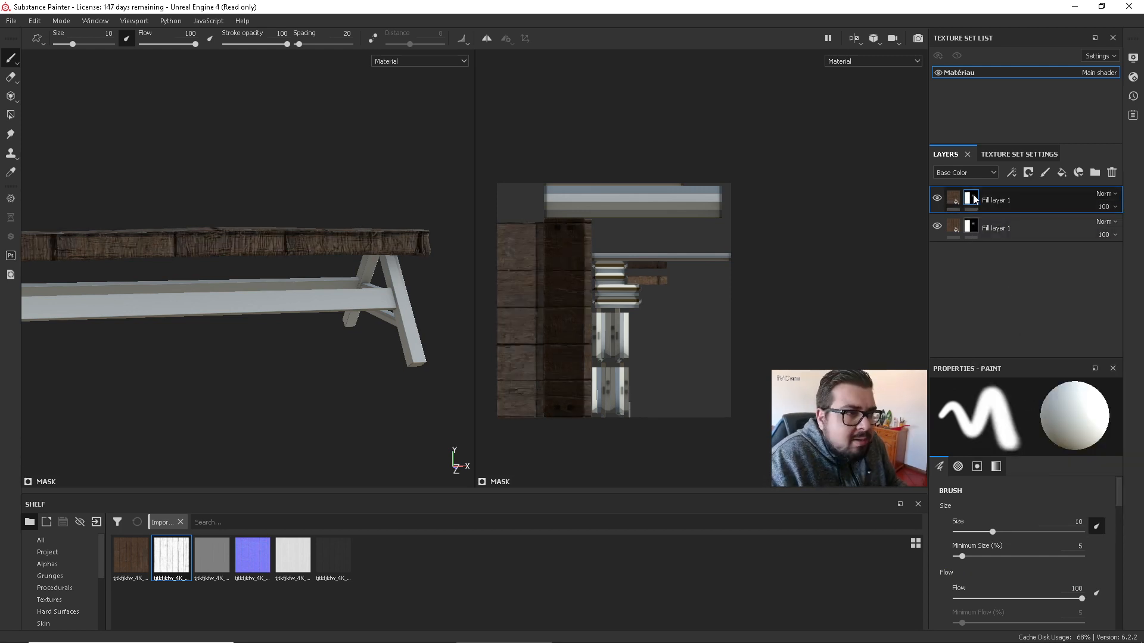
right_click(978, 199)
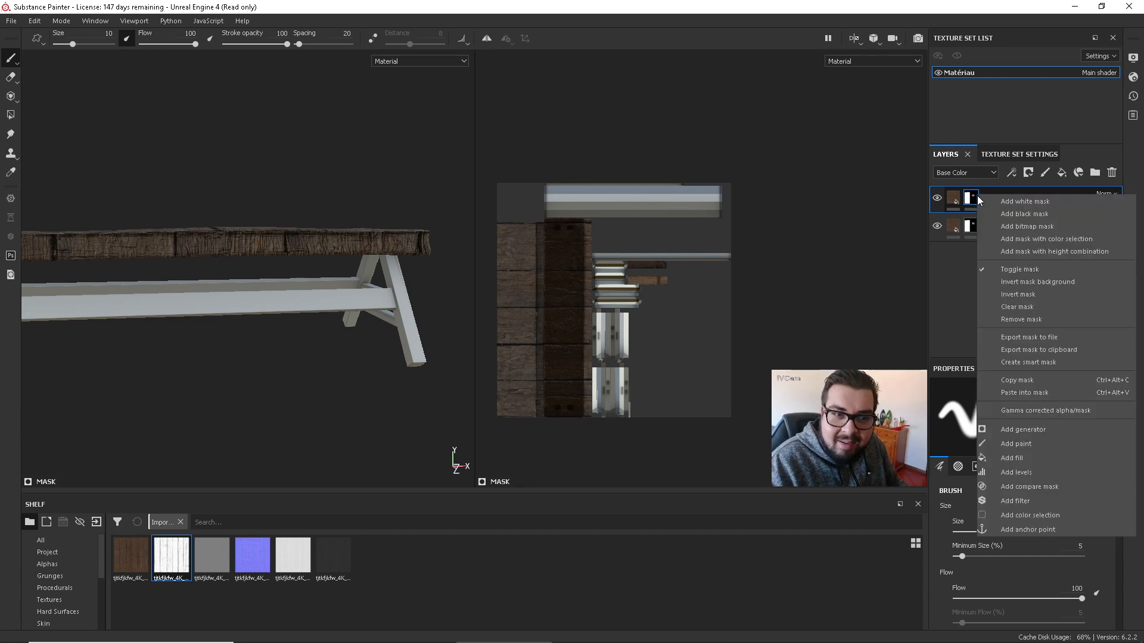
click(1029, 294)
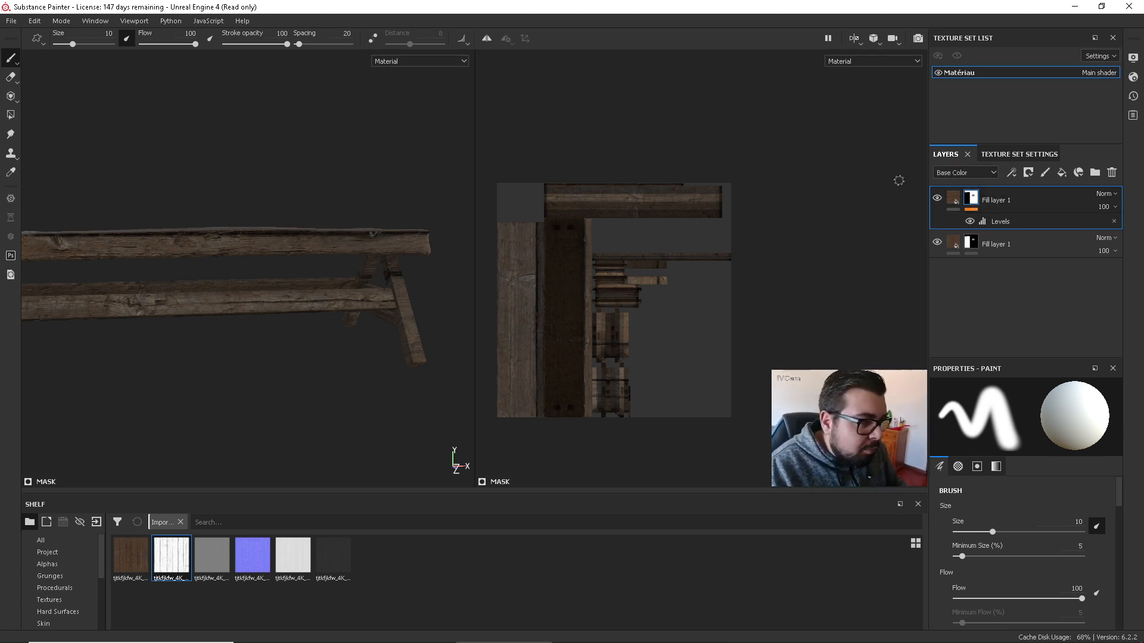
mouse_move(417, 320)
alt+mouse_down()
mouse_move(303, 337)
mouse_move(280, 296)
alt+mouse_up()
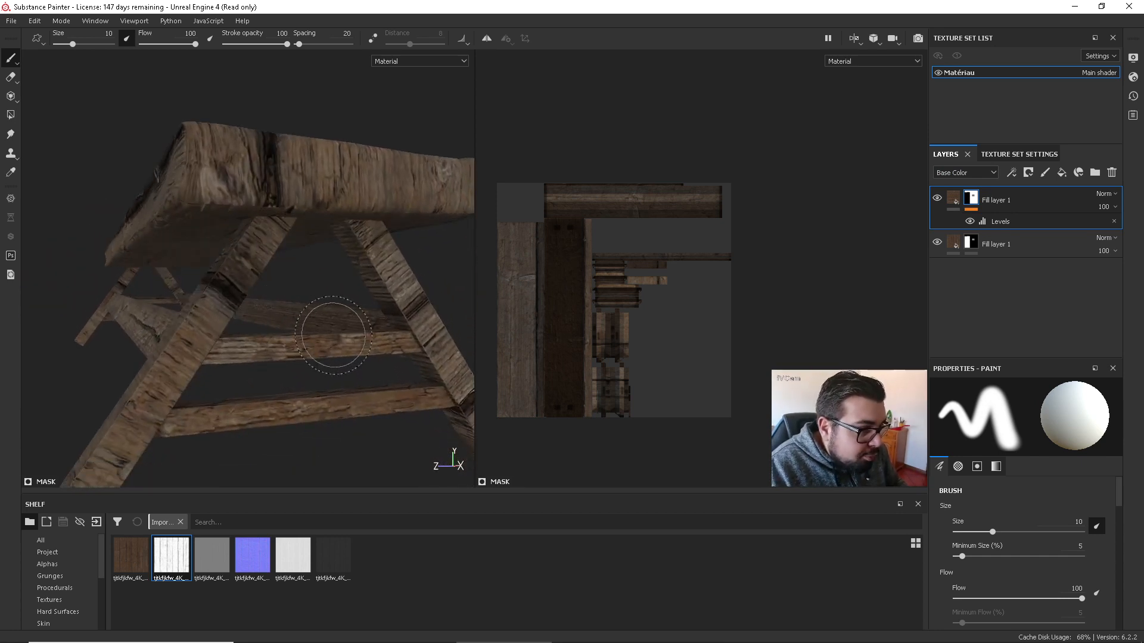
scroll(333, 335, up, 2)
scroll(337, 334, down, 6)
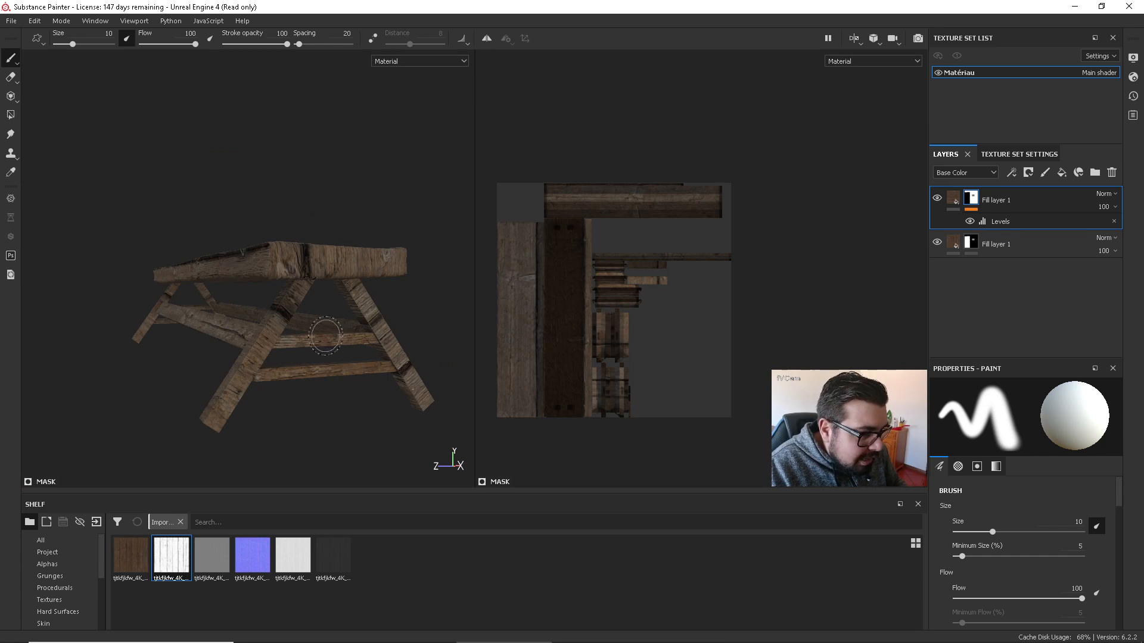
mouse_move(321, 337)
alt+mouse_down()
mouse_move(334, 375)
mouse_move(330, 391)
mouse_move(310, 393)
alt+mouse_up()
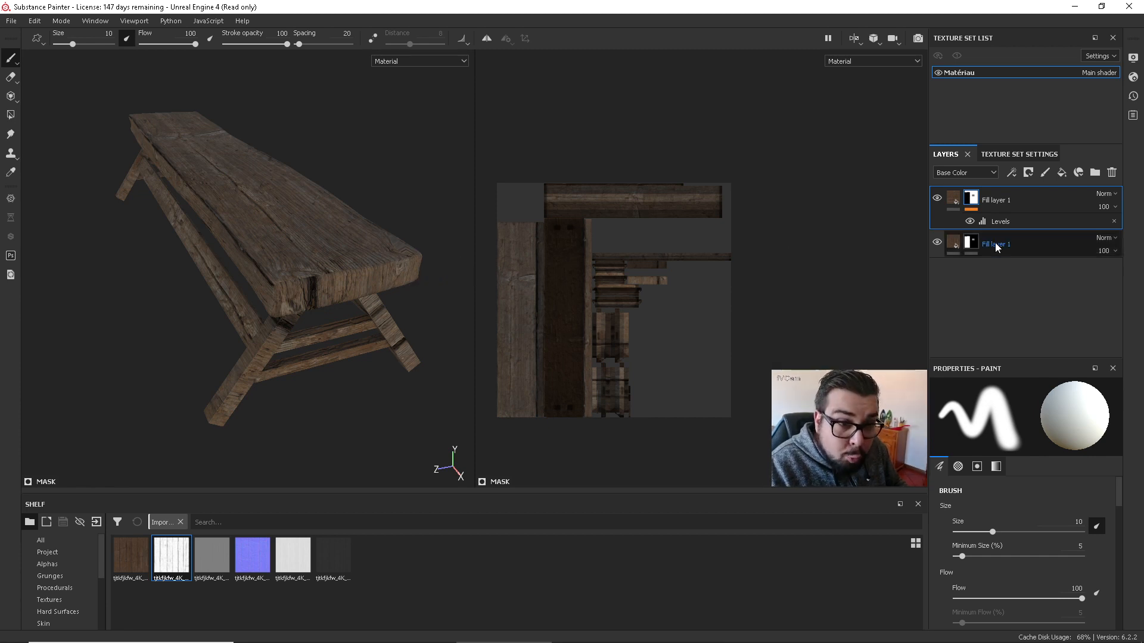
Activate the lower fill layer's mask and prepare Polygon Fill with the mask colour set to 0.
click(972, 242)
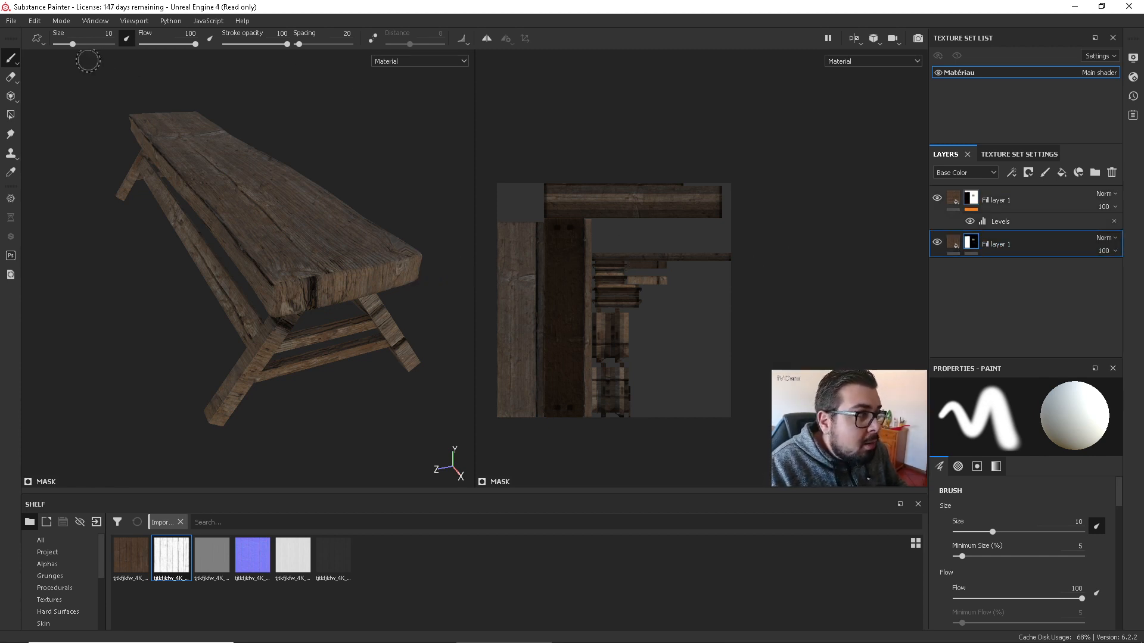
click(10, 114)
scroll(670, 298, down, 1)
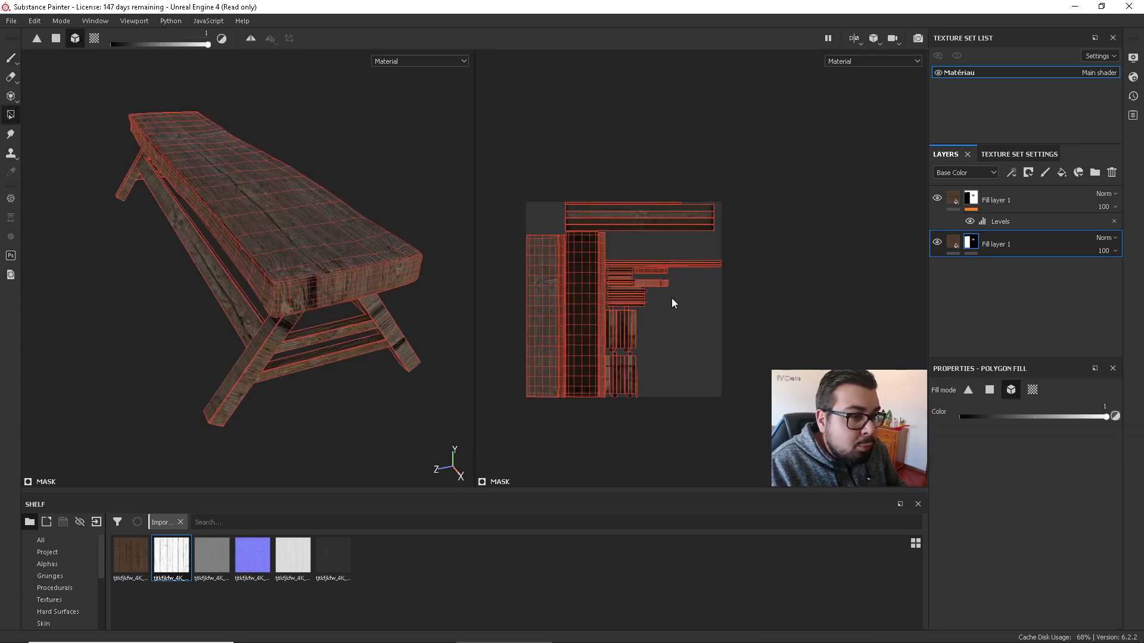
scroll(671, 298, up, 3)
scroll(671, 298, up, 2)
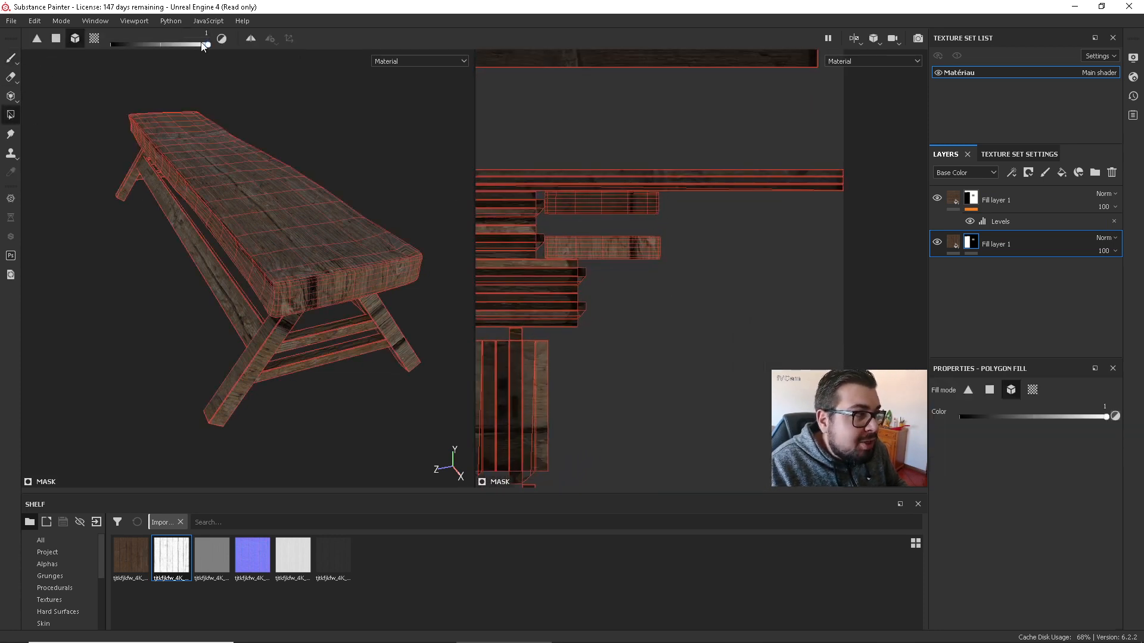
drag(210, 44, 101, 51)
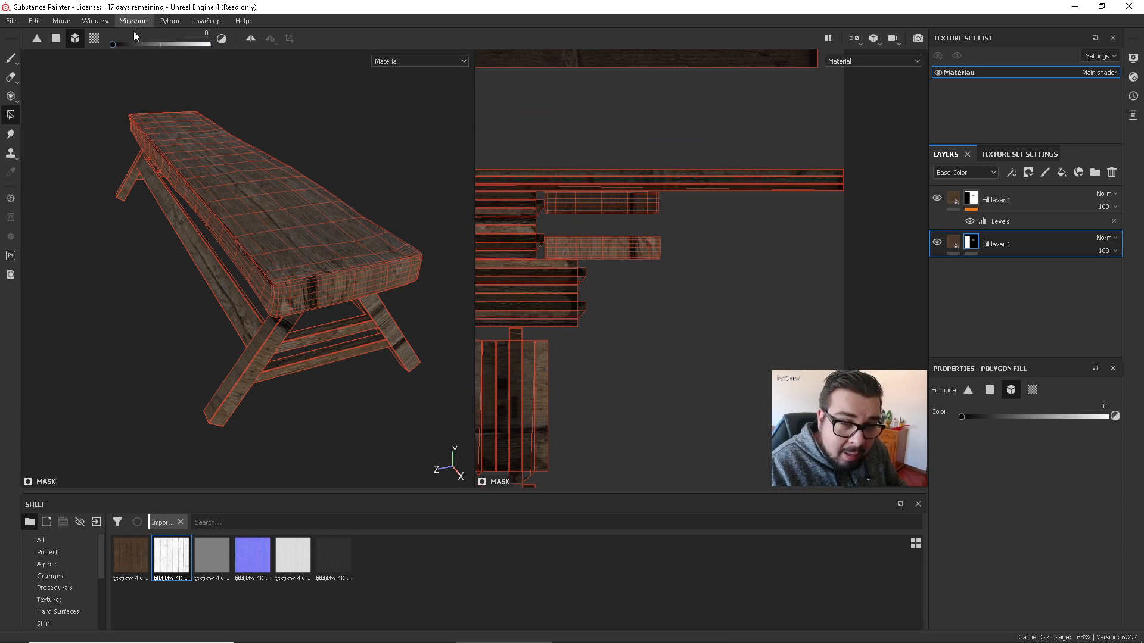
Examine the UV islands of the tabletop's end faces up close in the 2D view.
scroll(693, 205, up, 5)
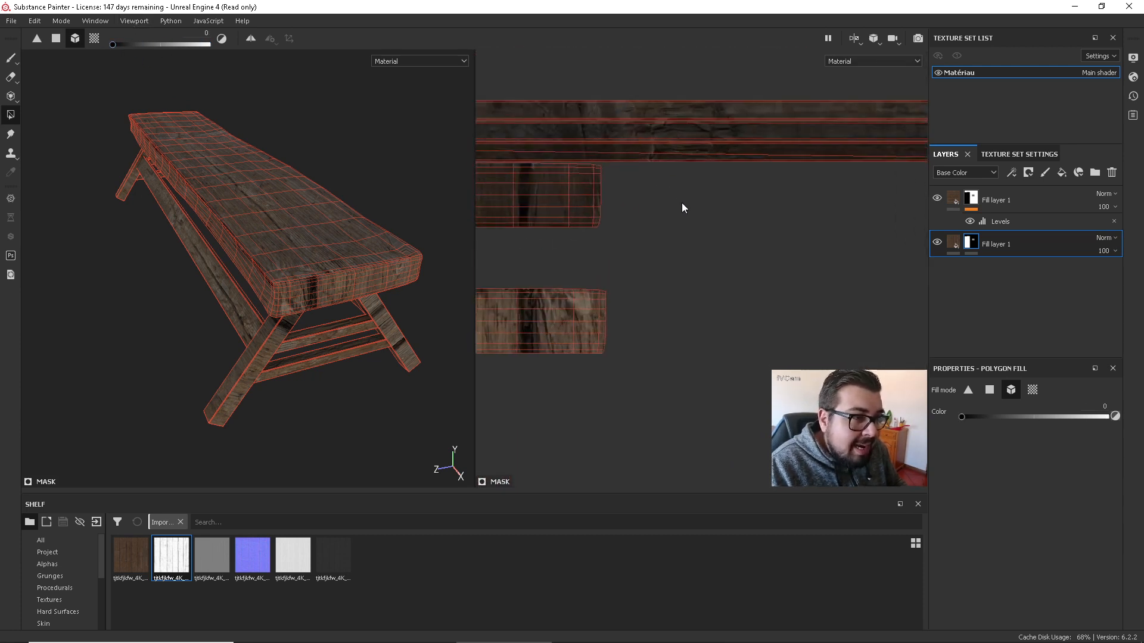
right_click(631, 198)
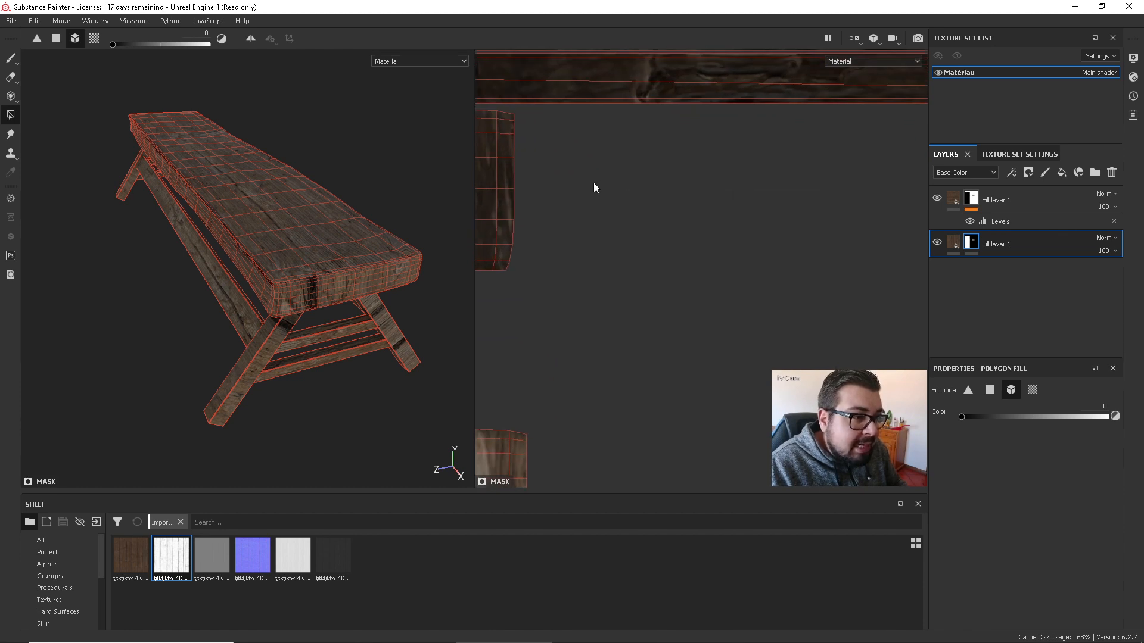
scroll(685, 201, up, 2)
scroll(642, 198, down, 1)
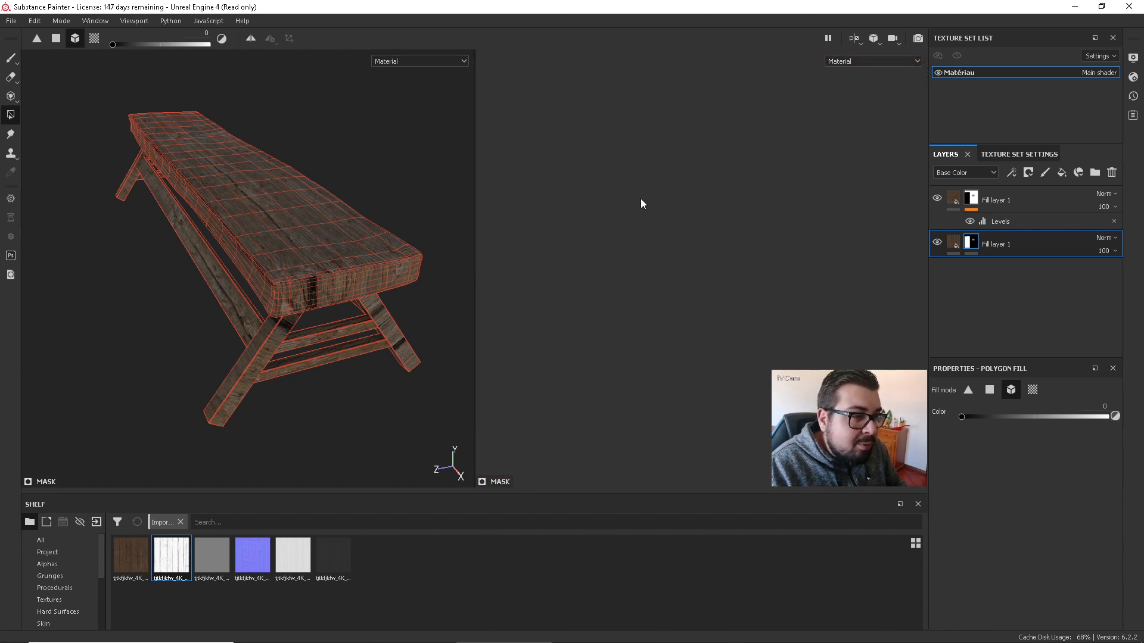
scroll(631, 209, down, 2)
scroll(628, 214, down, 4)
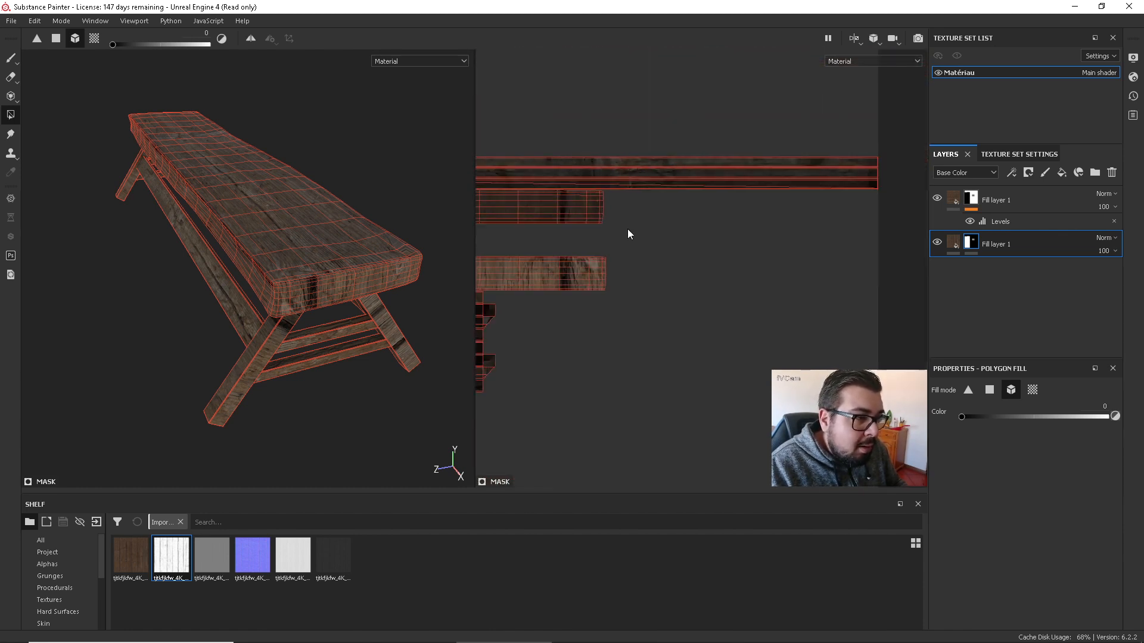
mouse_move(641, 237)
alt+mouse_down()
mouse_move(679, 234)
mouse_move(666, 195)
mouse_move(649, 223)
alt+mouse_up()
scroll(648, 225, up, 5)
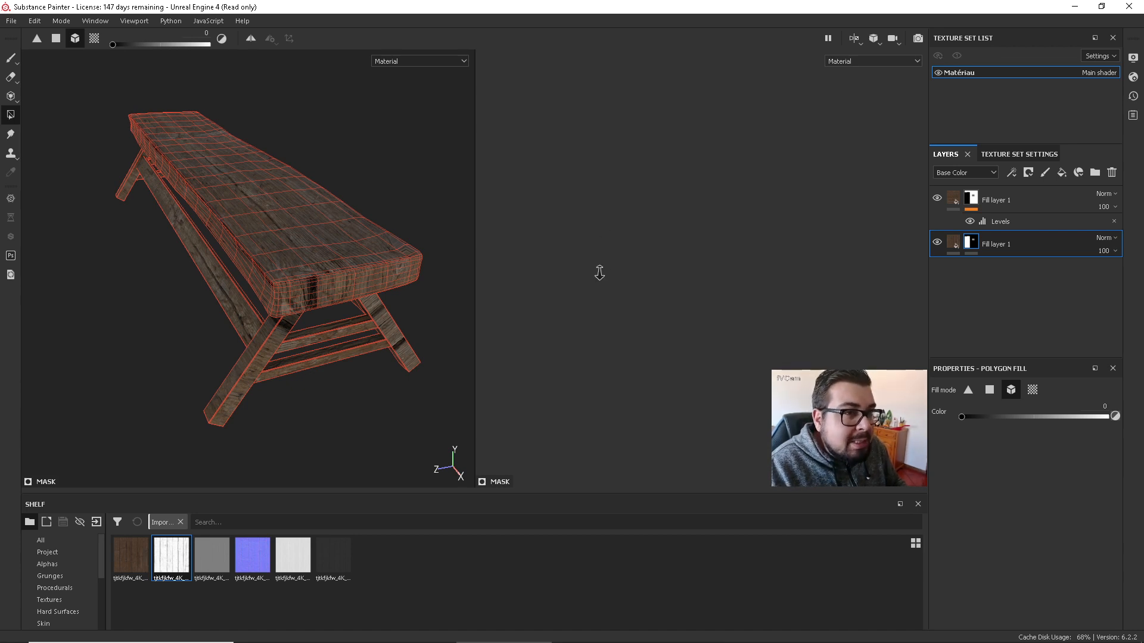
click(900, 60)
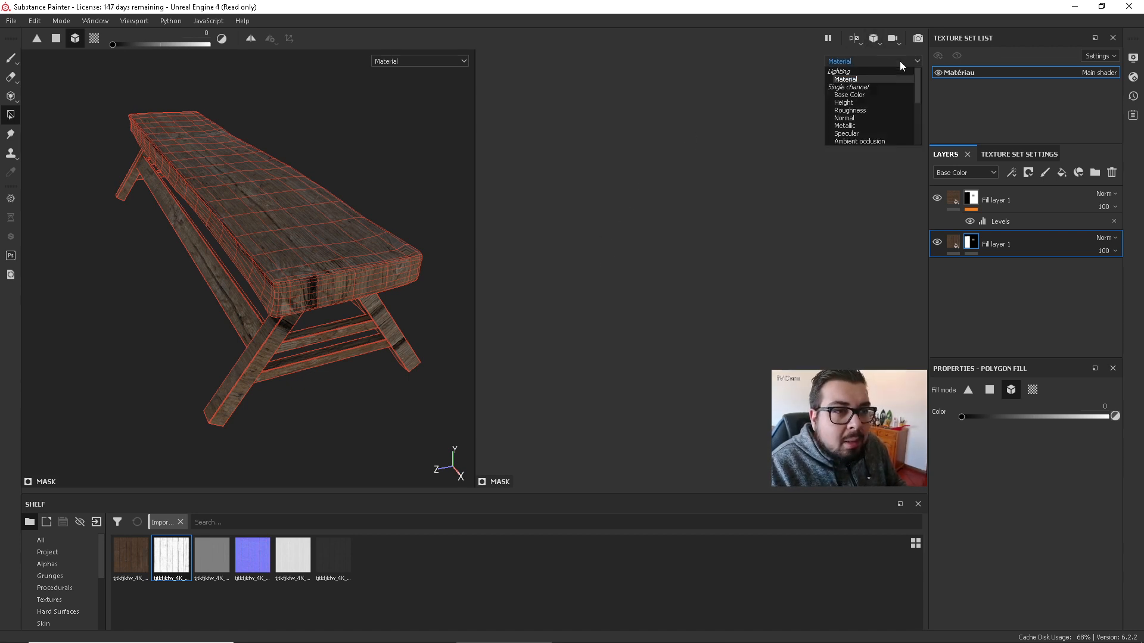
click(900, 61)
click(852, 38)
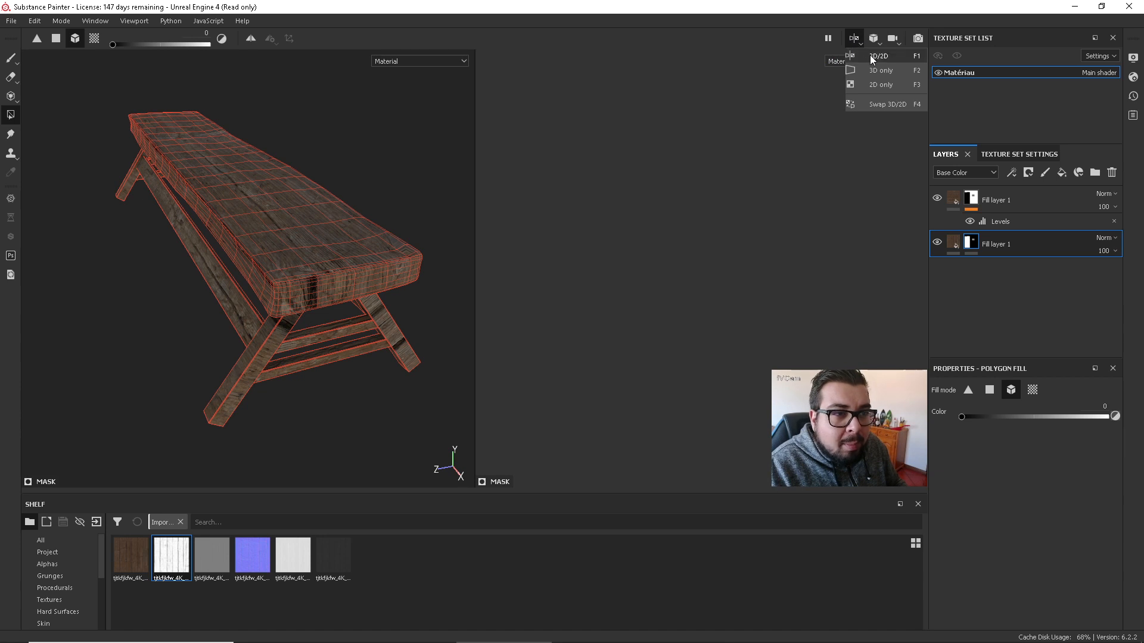
click(869, 55)
click(888, 60)
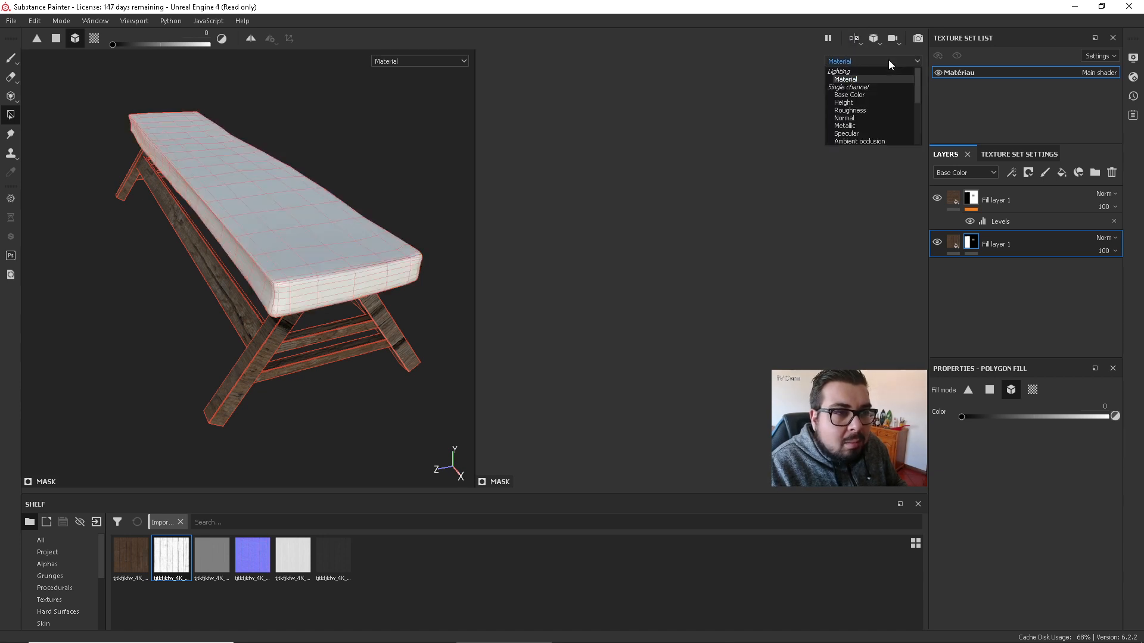
click(888, 60)
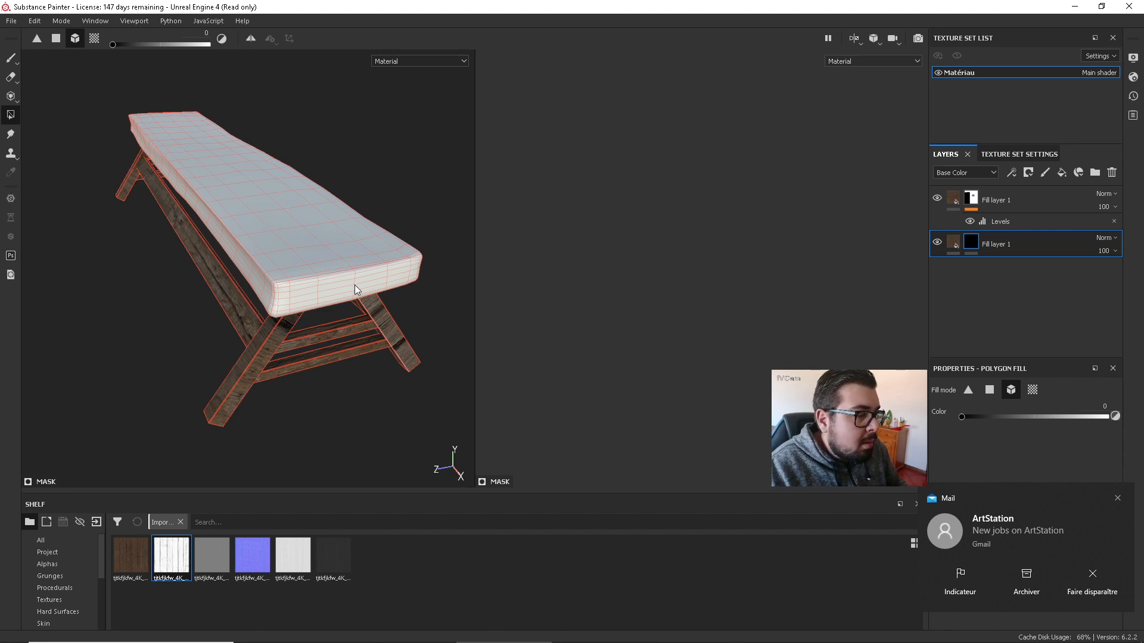
Switch Polygon Fill to quad fill mode and undo the fill that removed the tabletop from the lower layer's mask.
scroll(285, 289, up, 4)
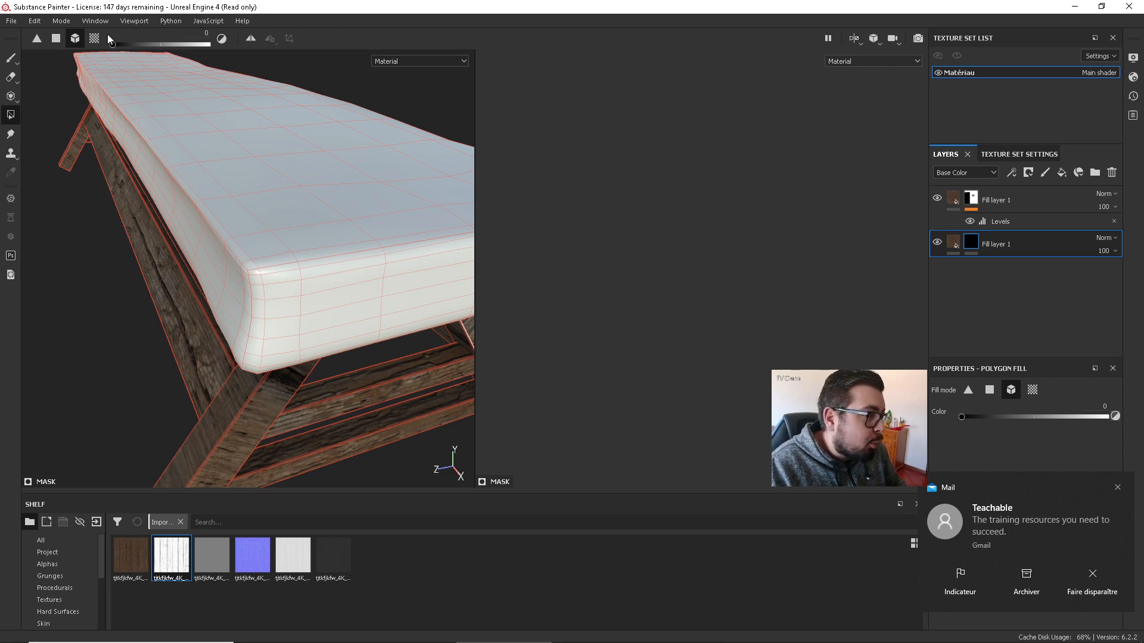
click(56, 39)
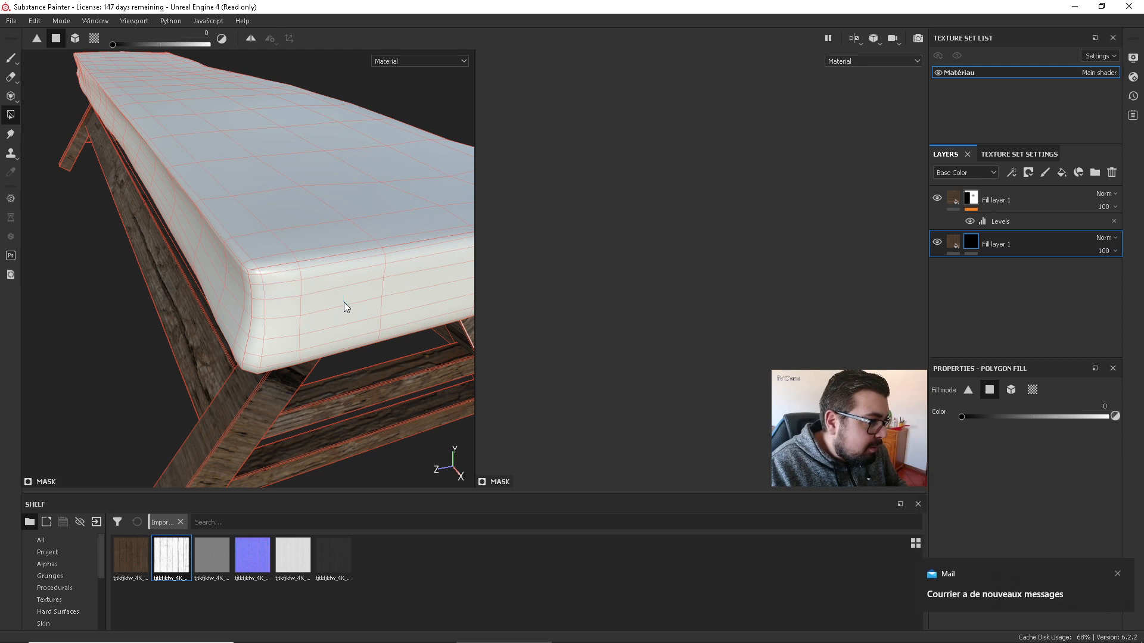
right_click(345, 279)
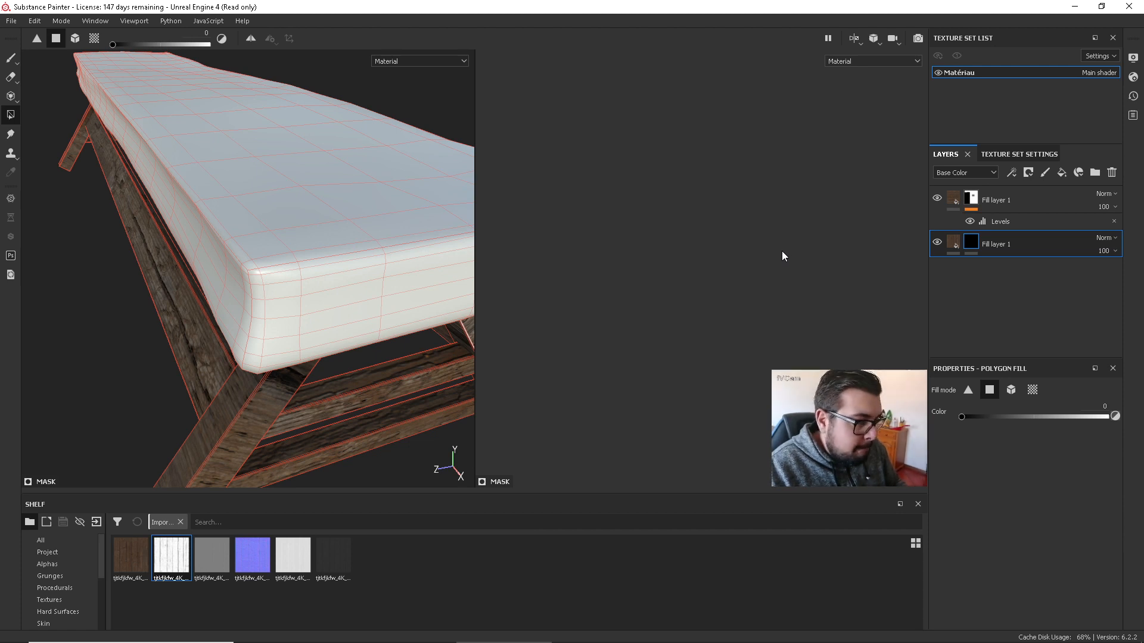
key(ctrl)
key(ctrl)
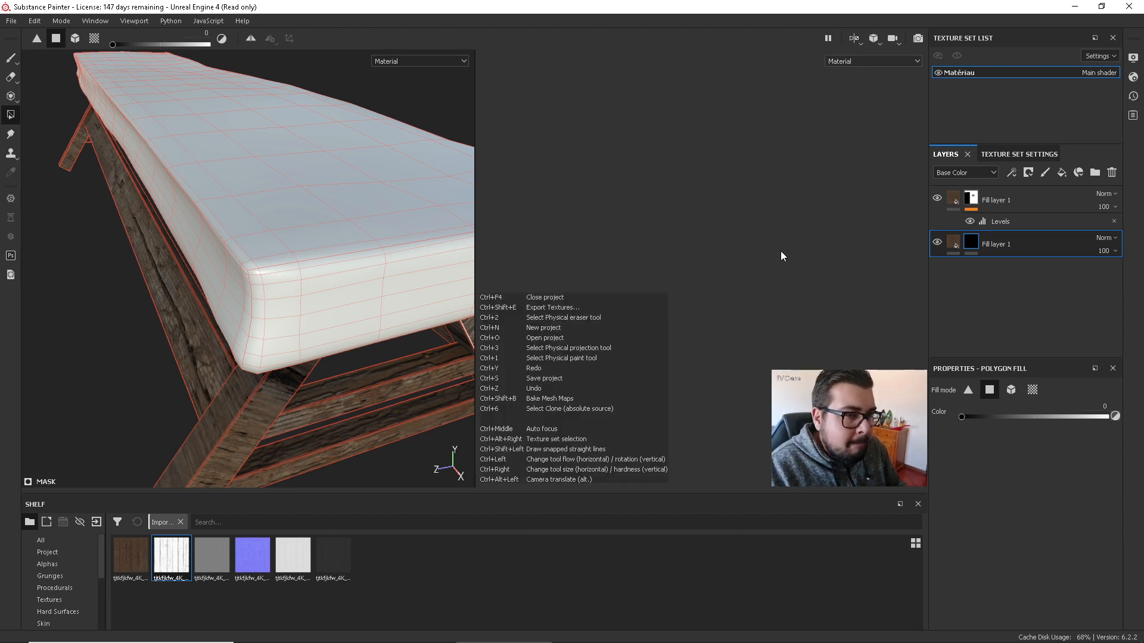
key(ctrl+z)
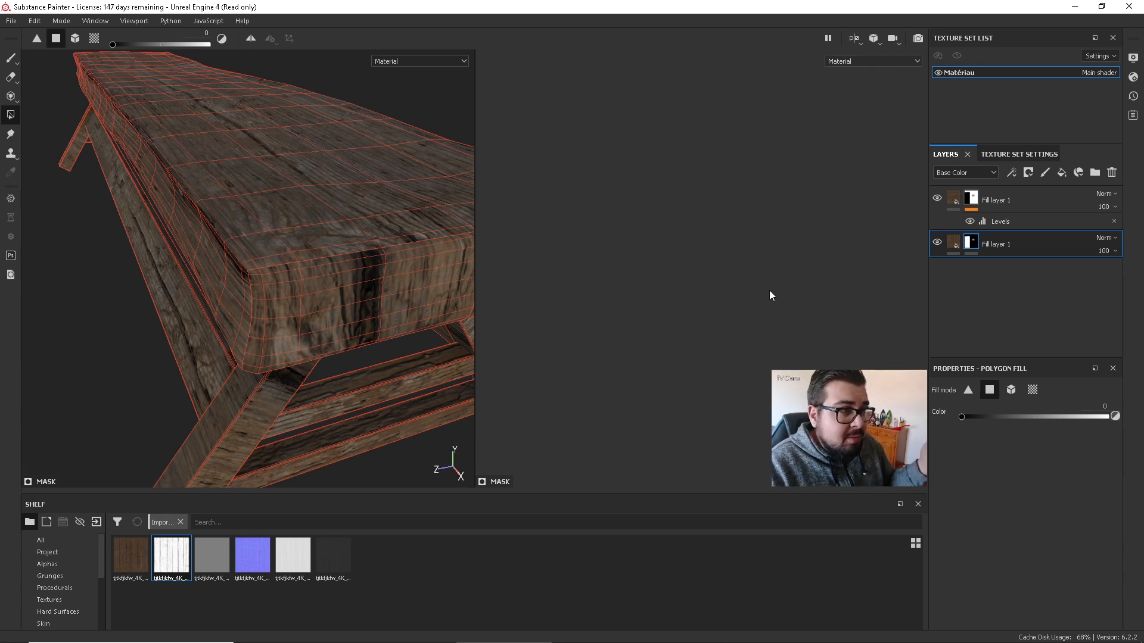
Change the viewport layout to show only the 3D view of the bench.
click(856, 38)
click(871, 70)
click(856, 39)
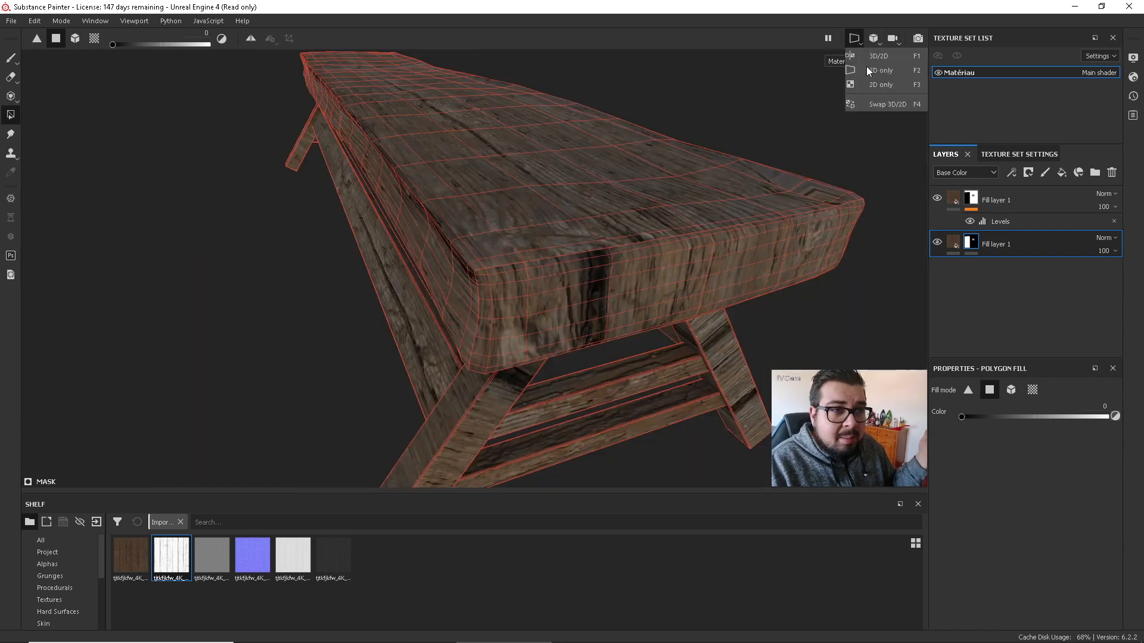
click(871, 84)
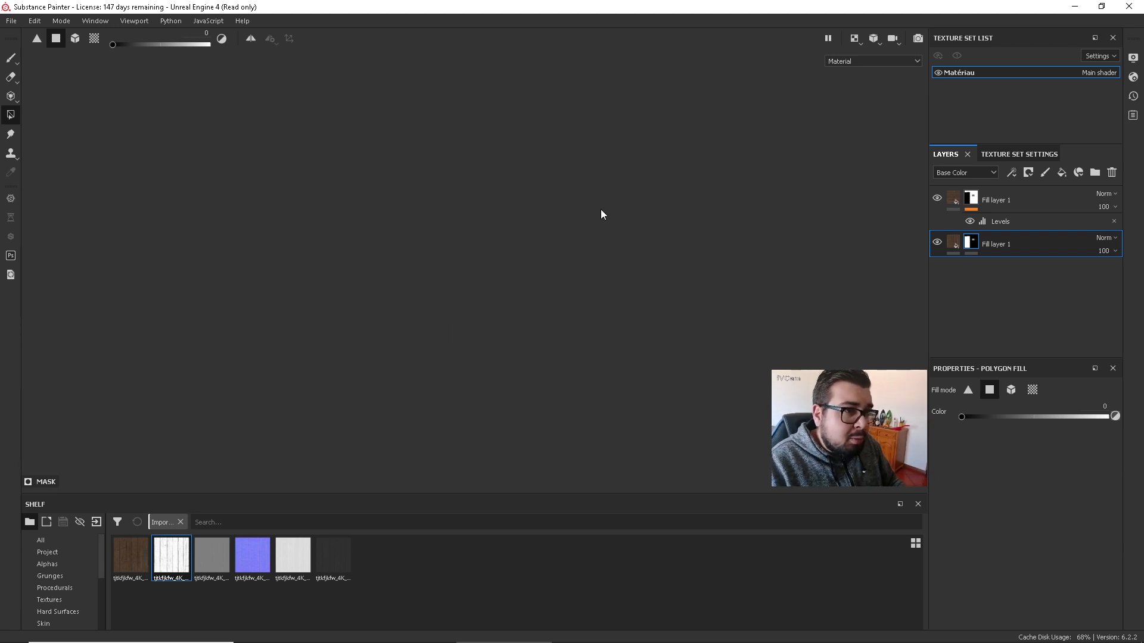
click(860, 43)
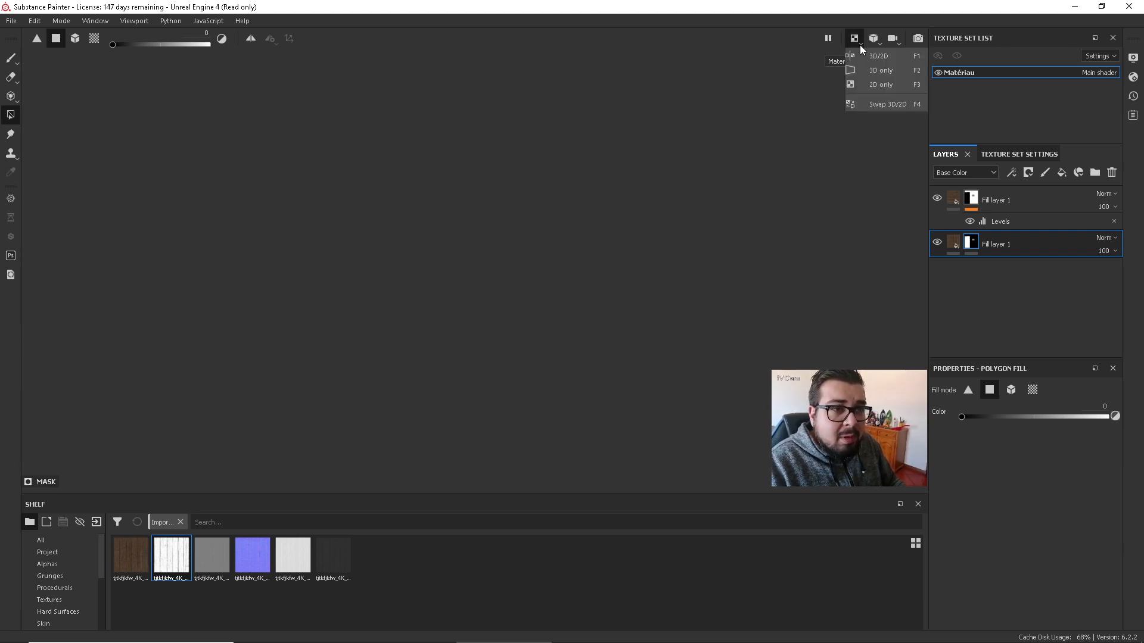
click(888, 70)
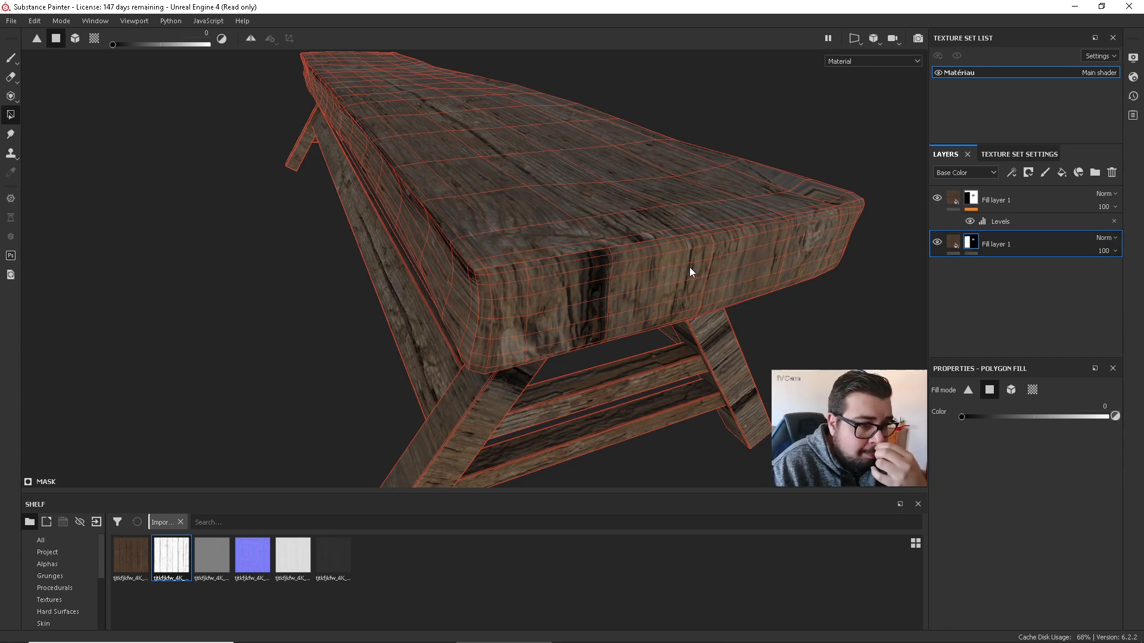
Try to mask out individual quads along the upper and side edges of the tabletop's end face.
click(543, 266)
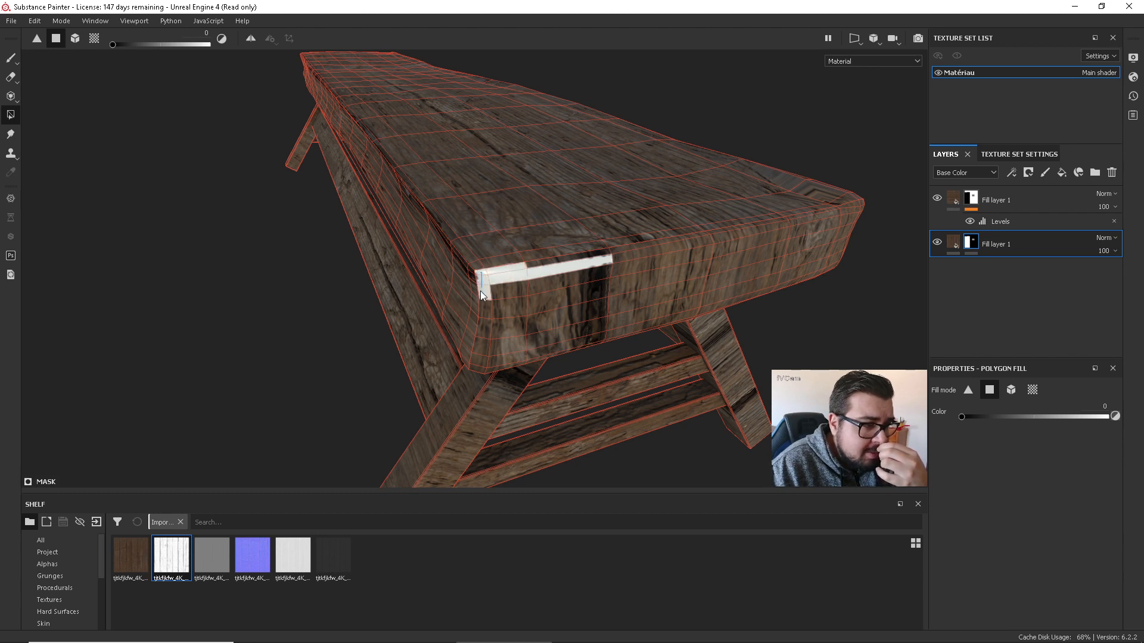
mouse_move(481, 332)
mouse_down()
mouse_move(484, 362)
mouse_move(673, 305)
mouse_move(584, 310)
mouse_up()
key(ctrl+z)
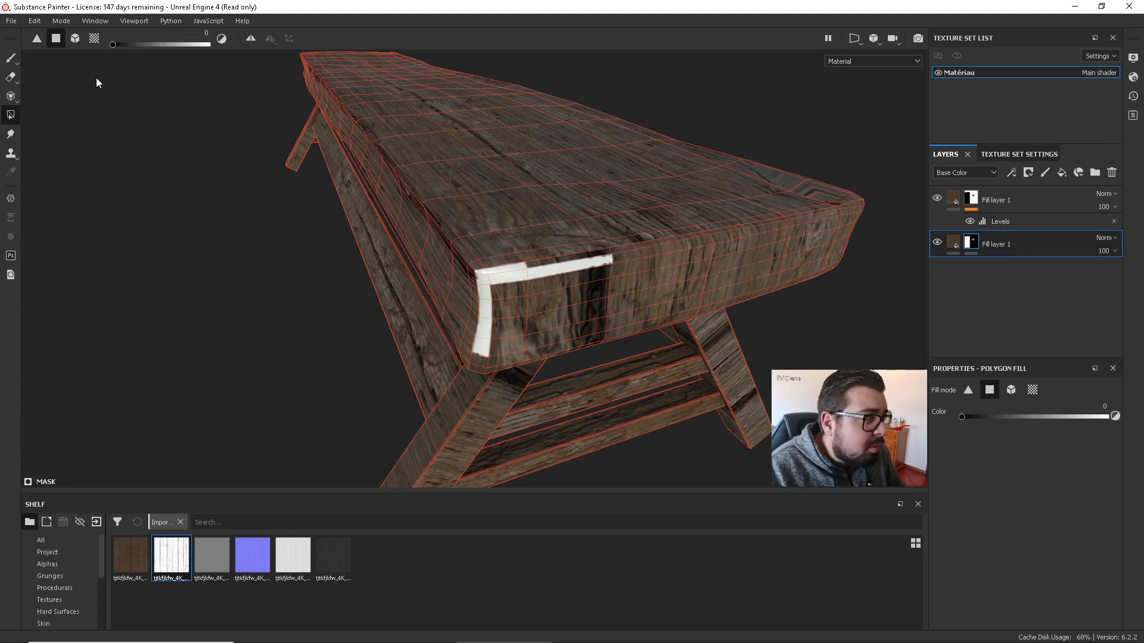
Switch to the Paint tool and undo all quad fills made on the tabletop's end face.
click(11, 58)
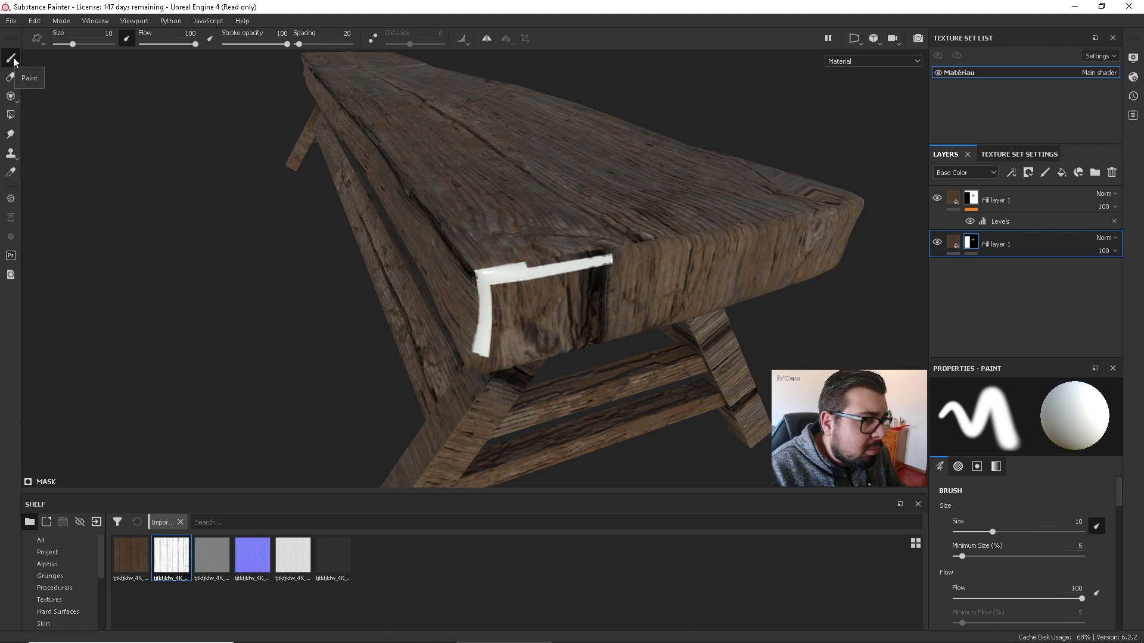
key(ctrl)
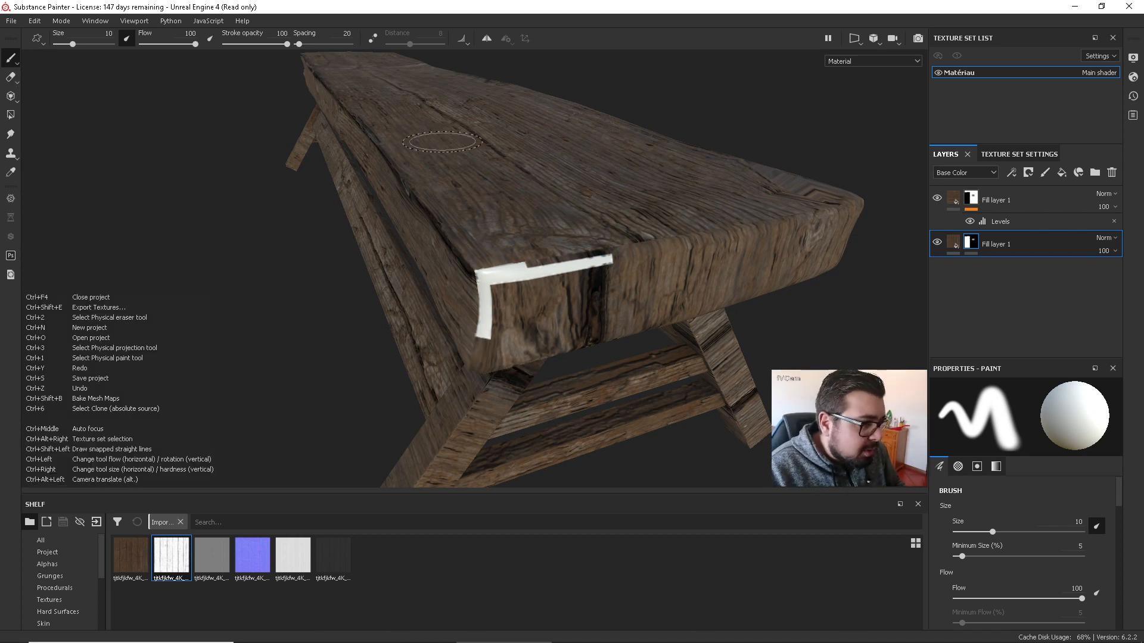
key(ctrl+z)
key(ctrl+z)
key(ctrl+z)
key(ctrl+z)
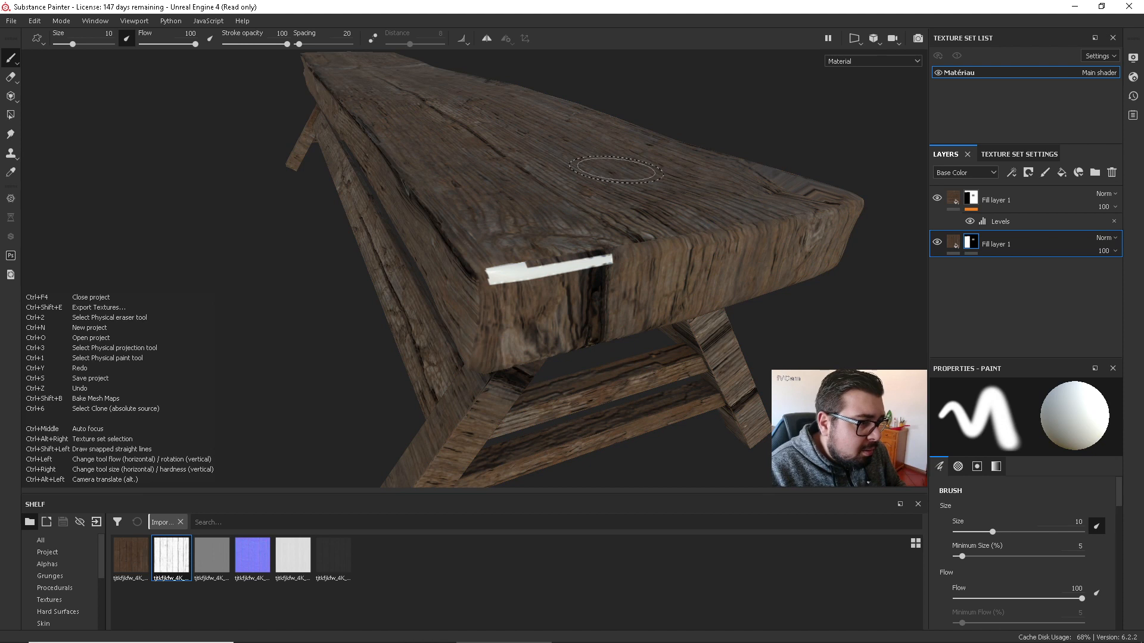
key(ctrl+z)
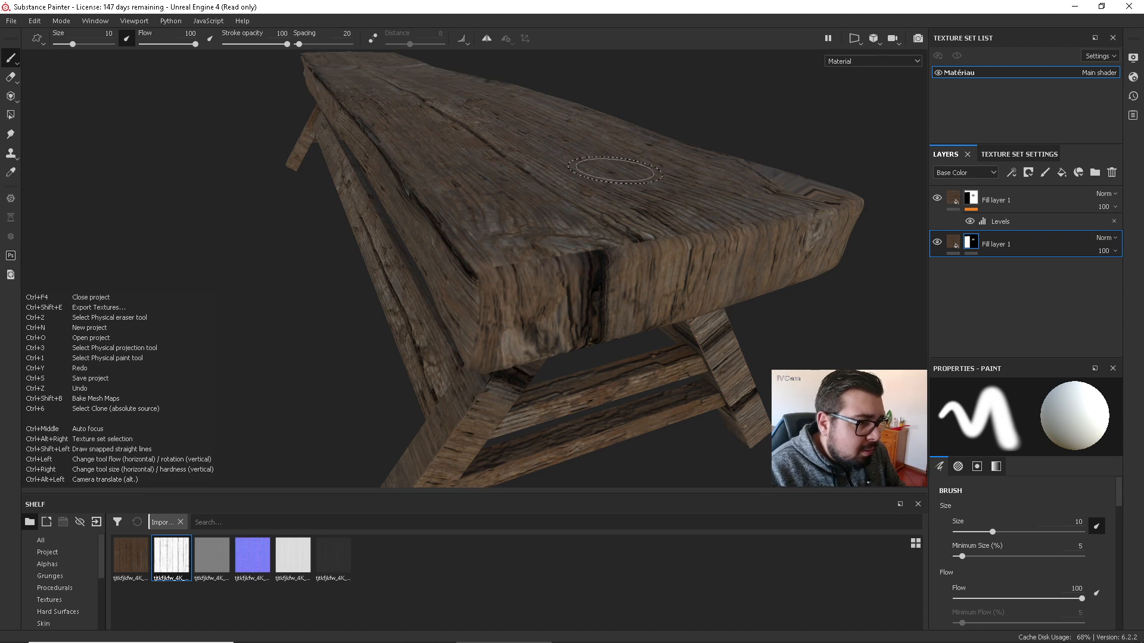
click(971, 244)
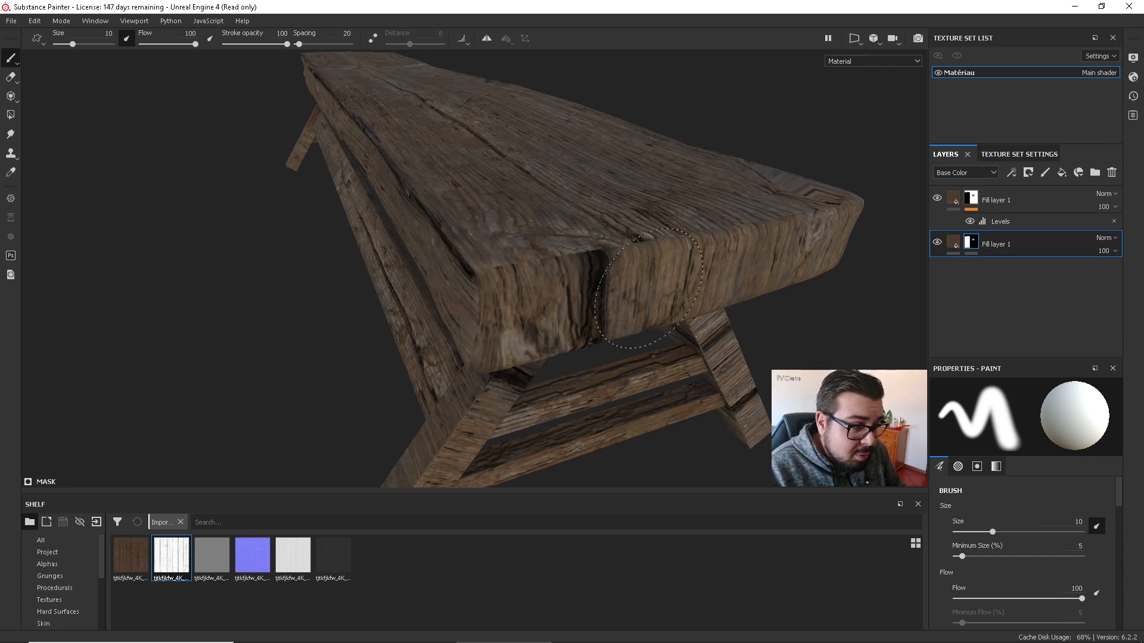
right_click(766, 339)
scroll(863, 525, down, 5)
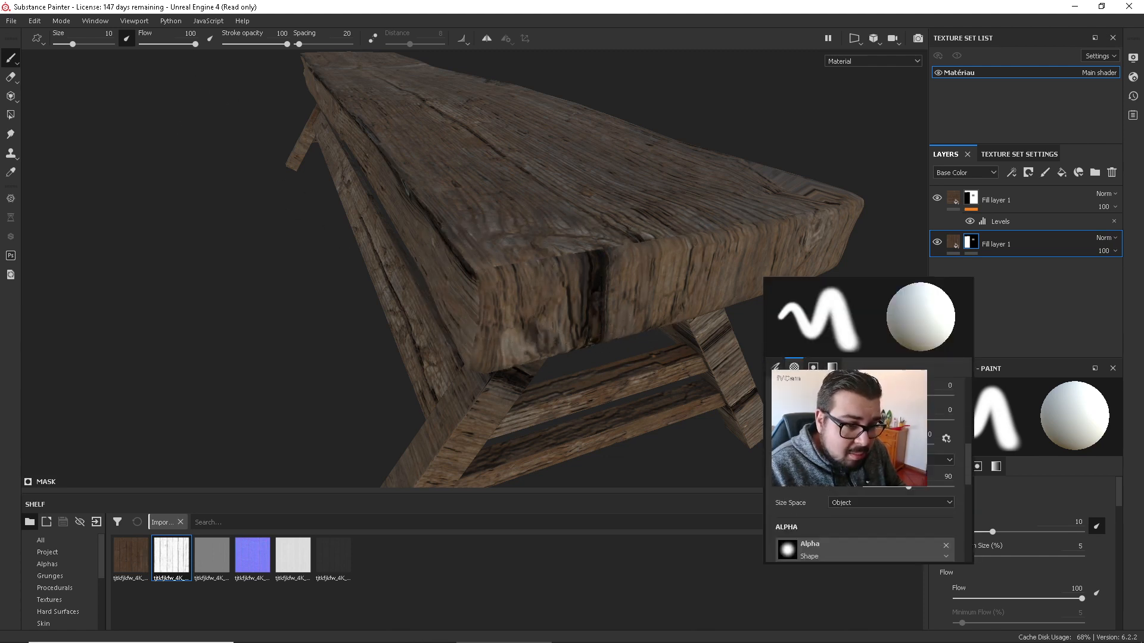
scroll(863, 524, down, 3)
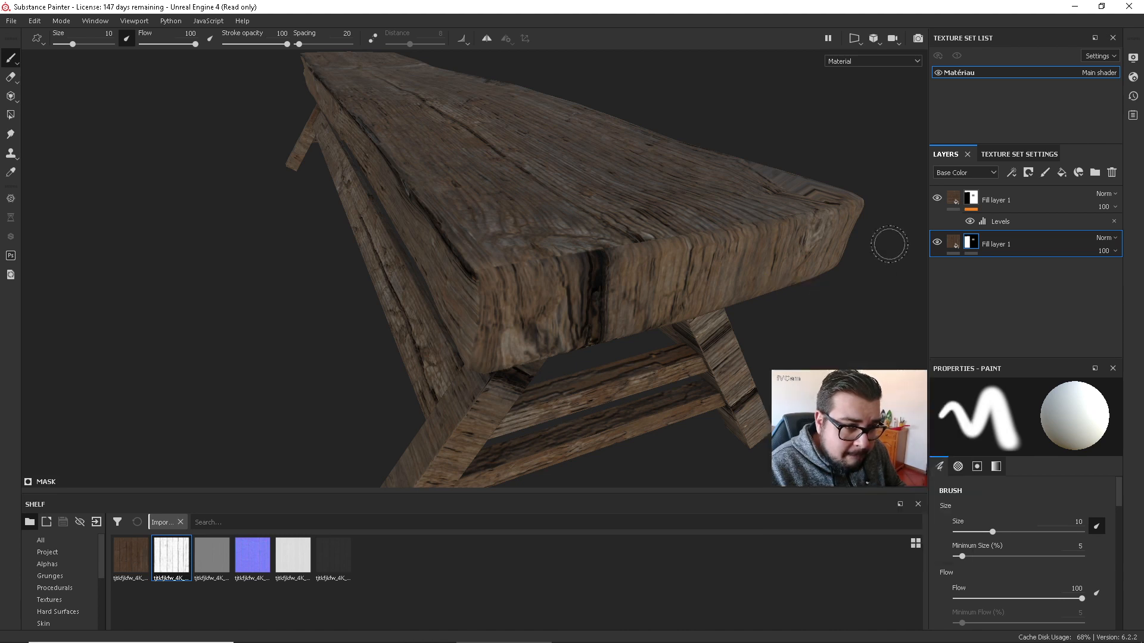
click(954, 245)
click(975, 244)
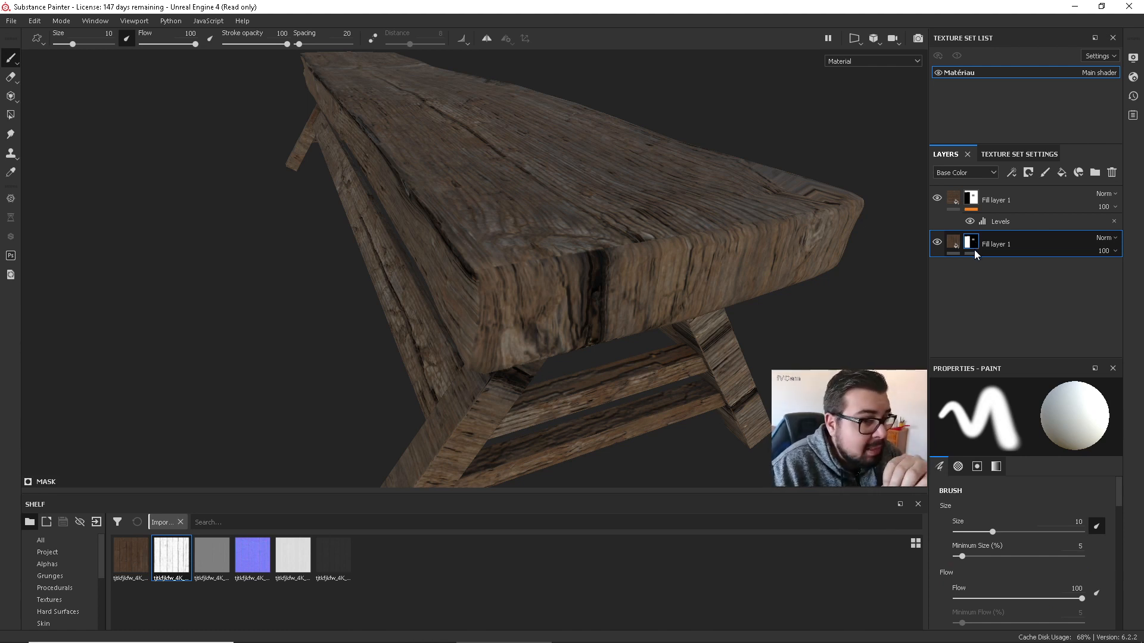
Switch to Polygon Fill, try masking out one quad on the tabletop's end face, and undo that fill.
click(11, 95)
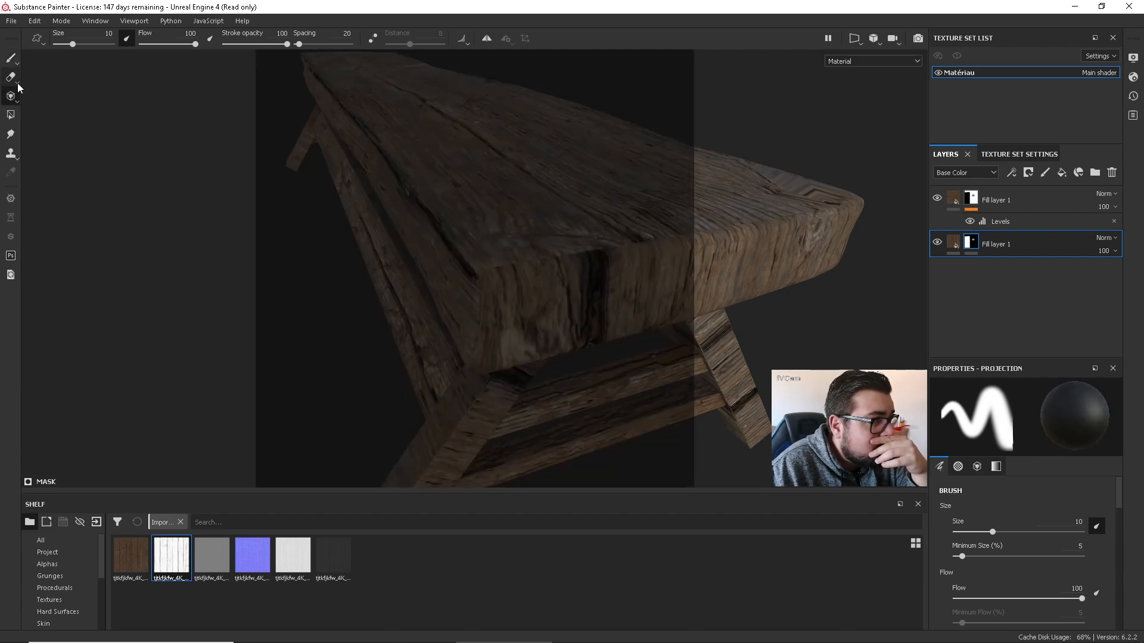
click(11, 114)
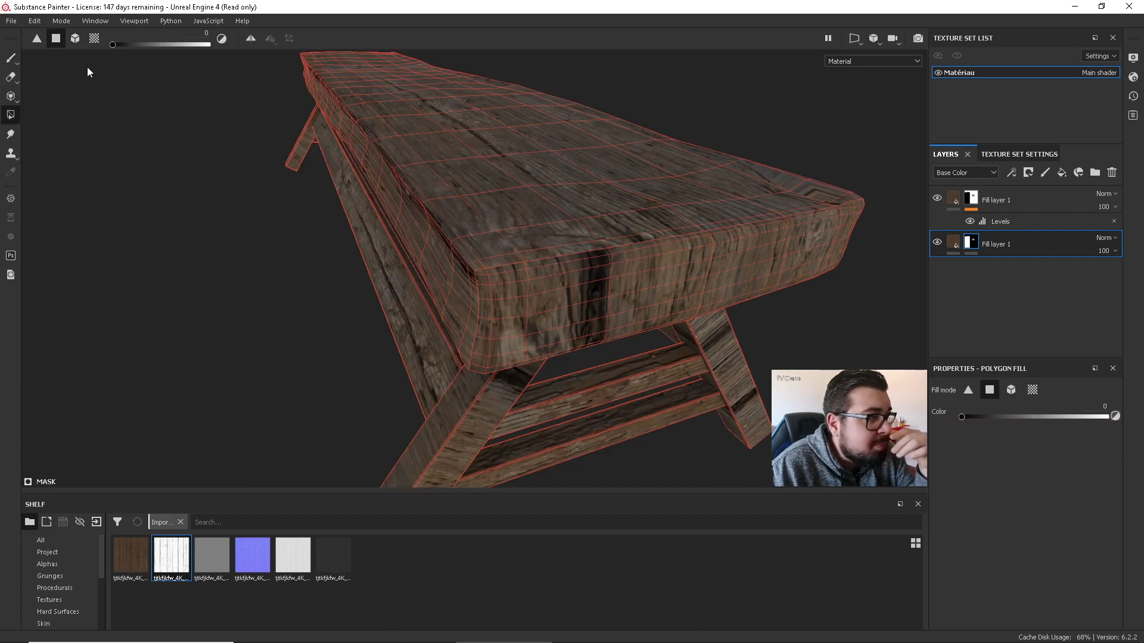
click(560, 275)
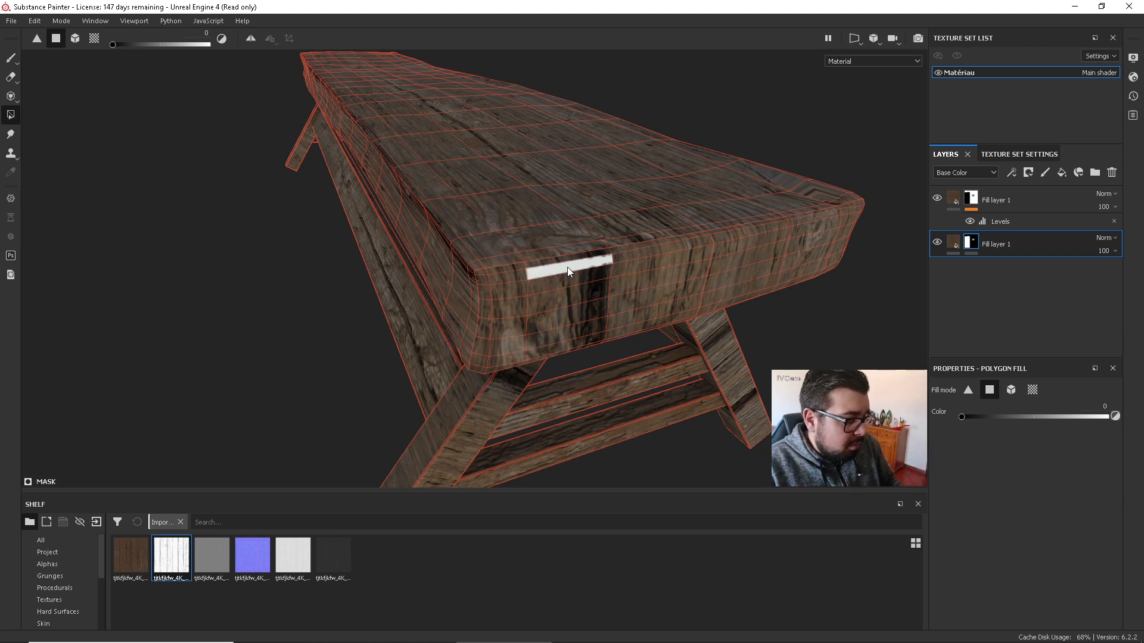
key(ctrl+z)
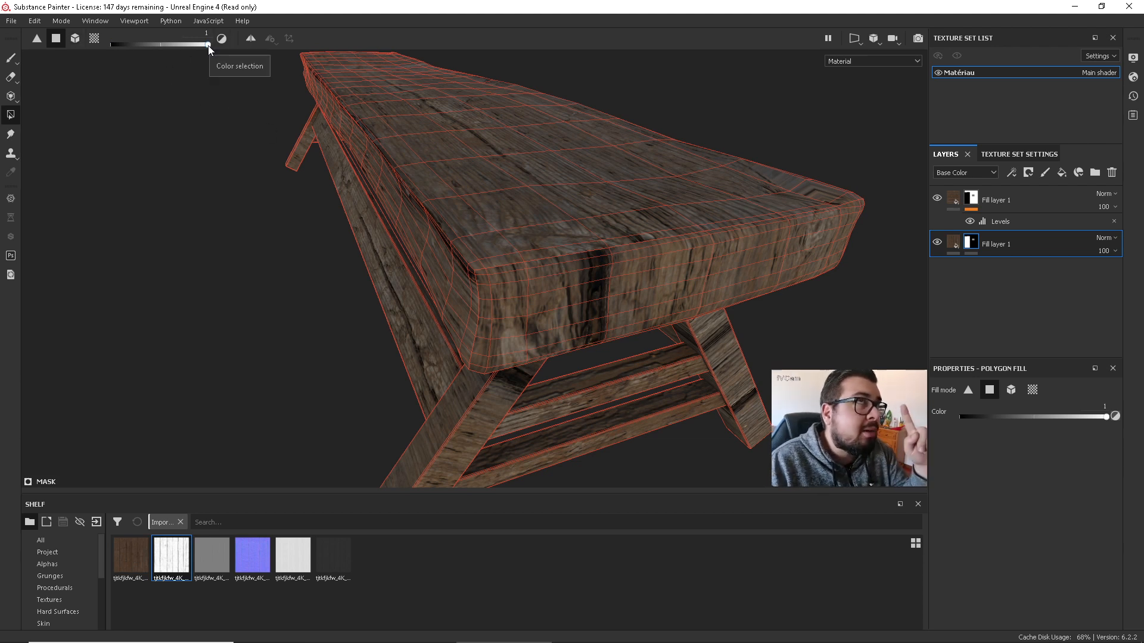
In the lower layer's mask, fill the quads along the end face's near side edge and upper part with colour 0.
click(971, 199)
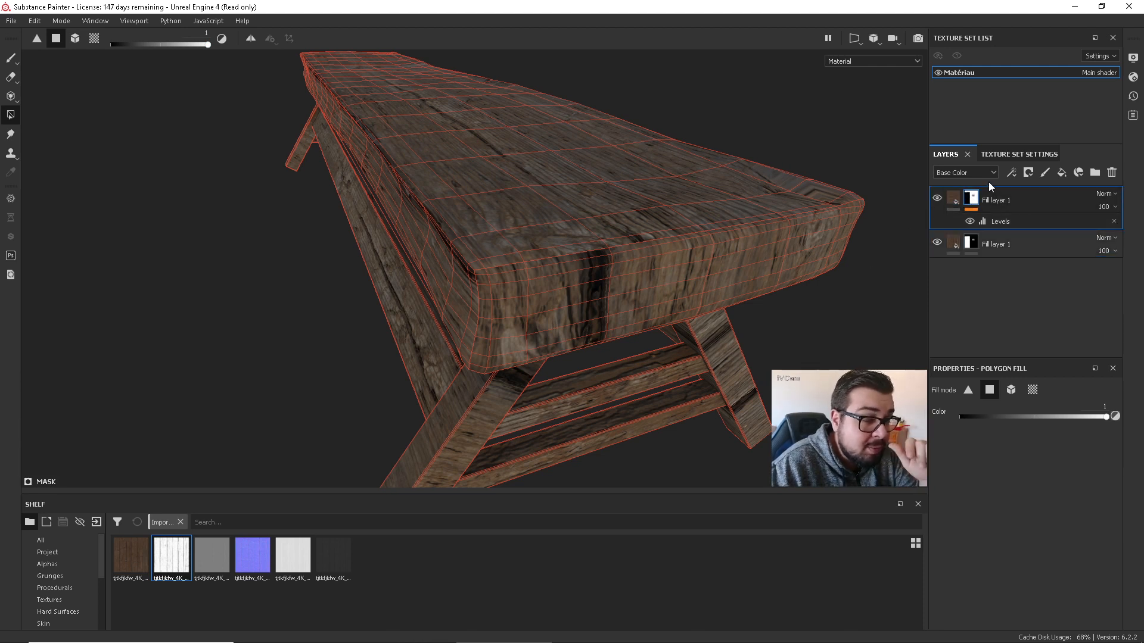
click(969, 243)
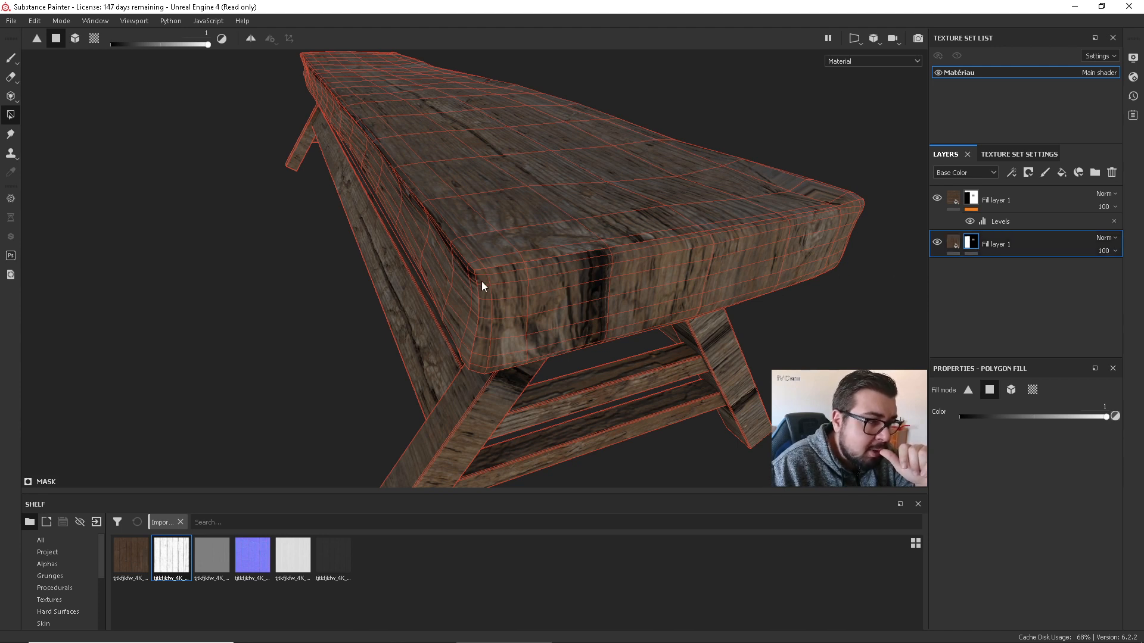
drag(209, 45, 114, 45)
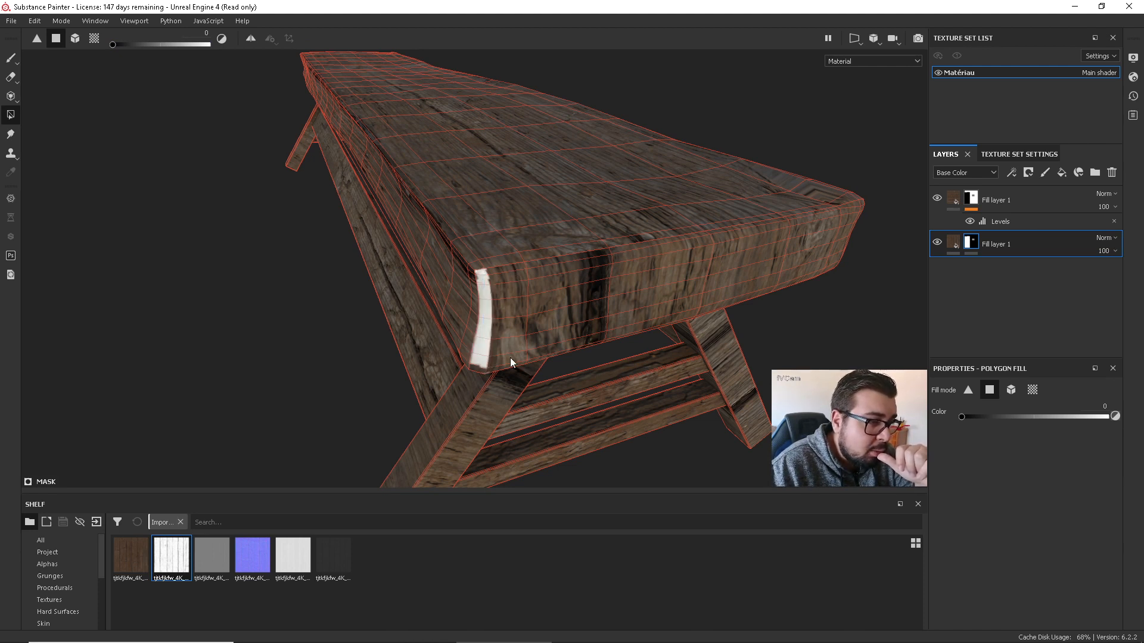
mouse_move(509, 357)
mouse_down()
mouse_move(518, 296)
mouse_move(614, 319)
mouse_move(731, 288)
mouse_move(654, 276)
mouse_move(675, 248)
mouse_move(688, 270)
mouse_up()
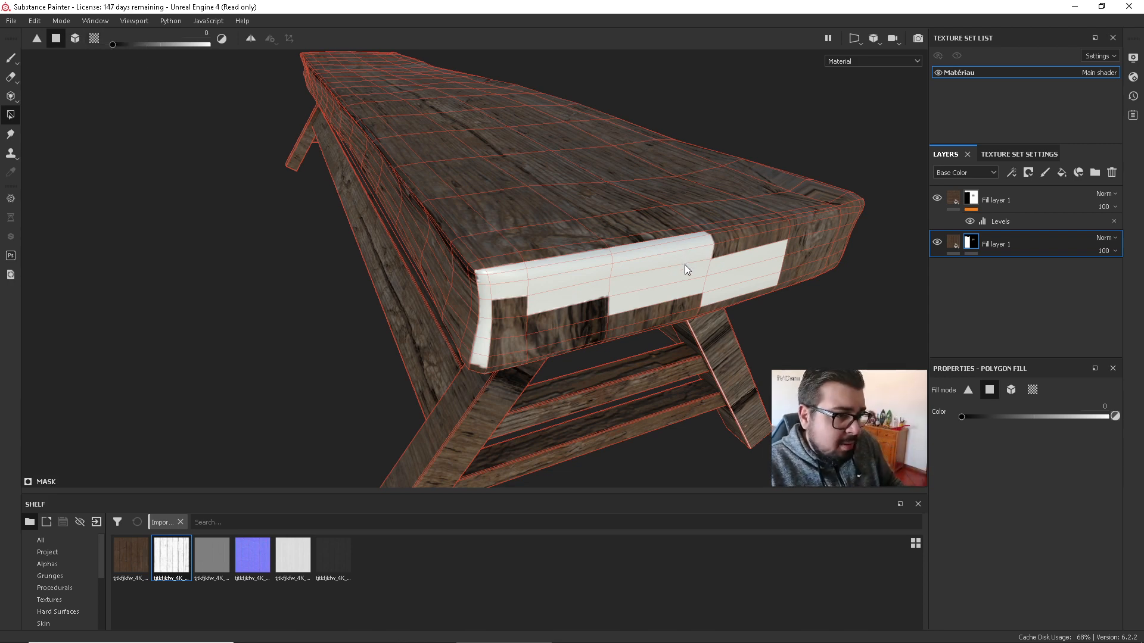
Mask out the quads around the lower near corner of the tabletop's end face.
alt+drag(685, 264, 466, 287)
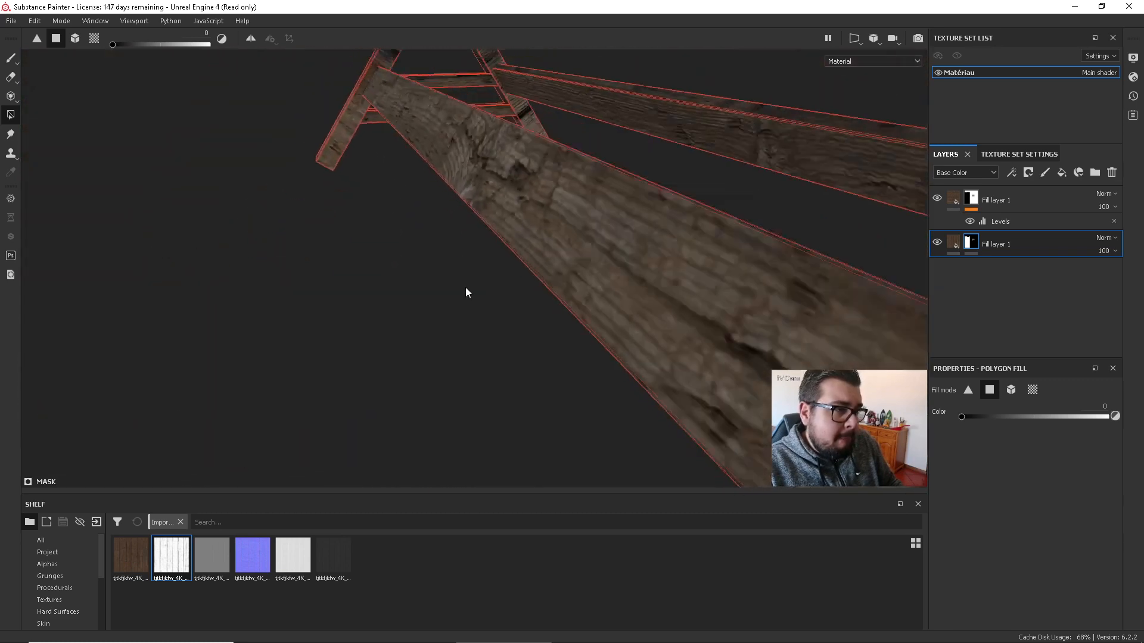
scroll(466, 287, down, 6)
alt+drag(563, 261, 512, 243)
scroll(513, 245, up, 5)
scroll(573, 165, up, 1)
click(562, 142)
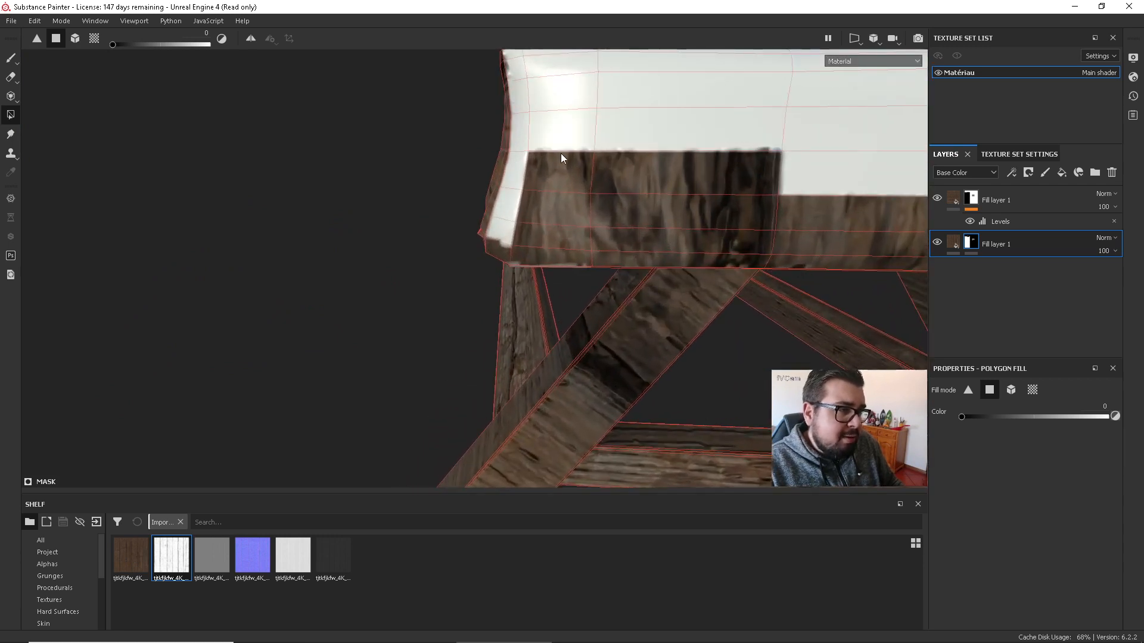
click(551, 207)
click(548, 241)
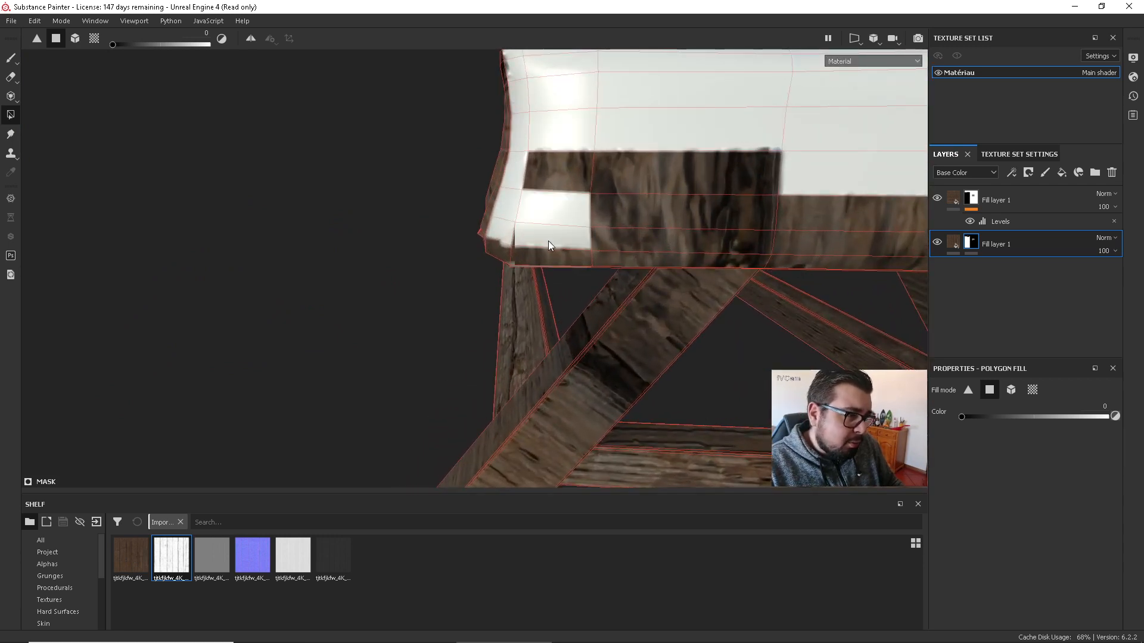
click(535, 255)
click(506, 250)
Mask out the remaining middle and lower quads in the next two columns of the end face.
click(592, 197)
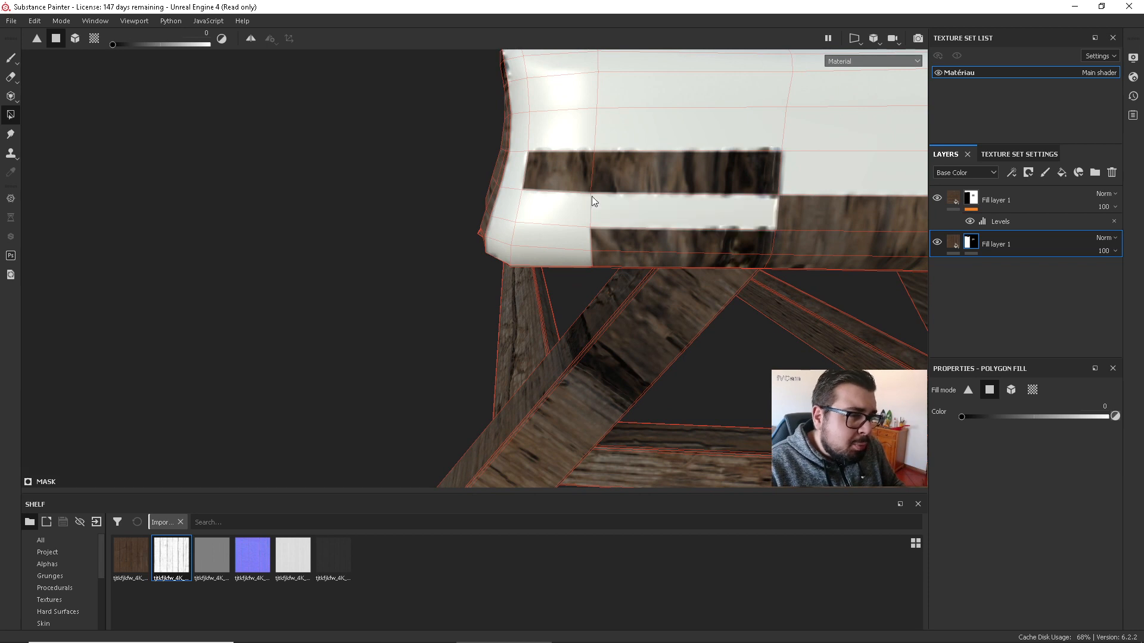
click(661, 238)
click(663, 261)
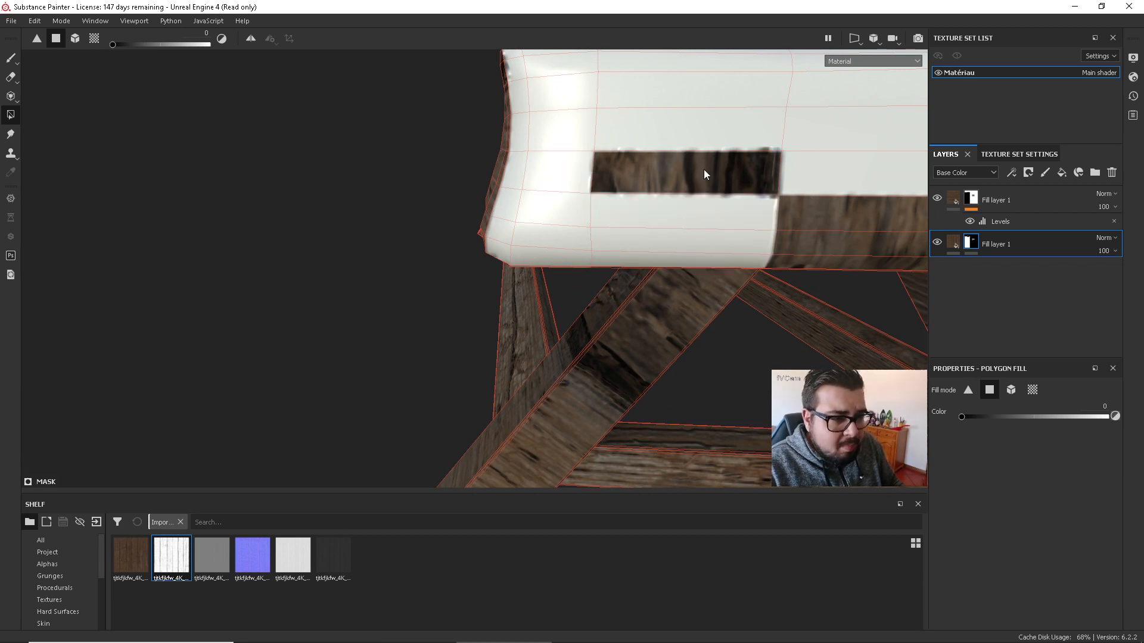
click(703, 169)
click(826, 221)
click(824, 252)
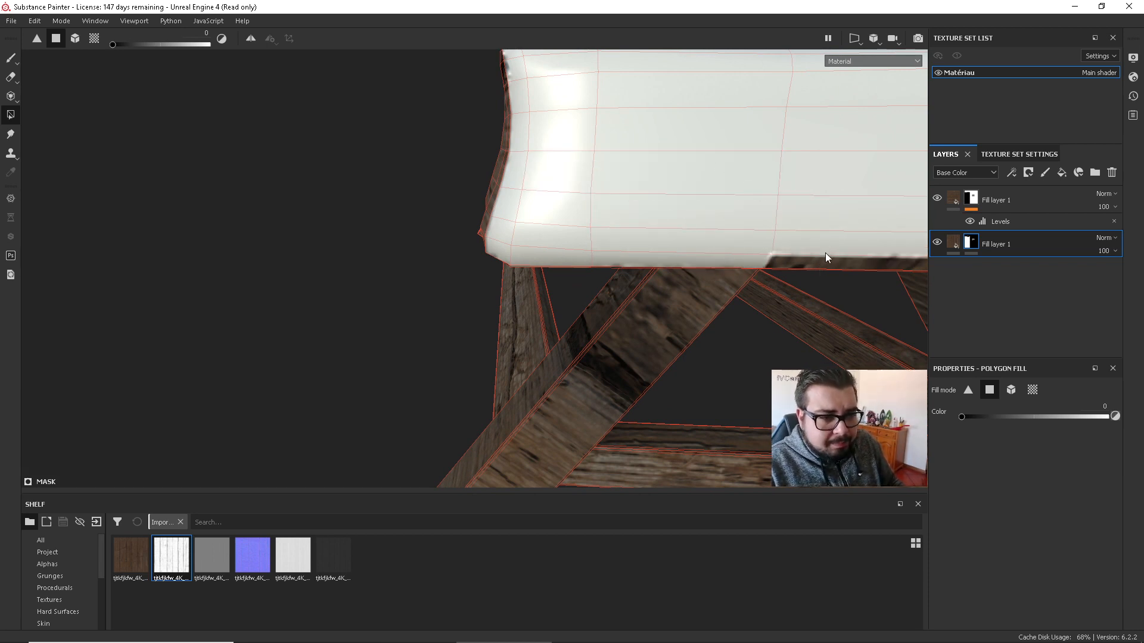
click(834, 259)
Mask out the leftover upper and lower quads in the end face's next column towards the far side.
alt+drag(835, 258, 366, 262)
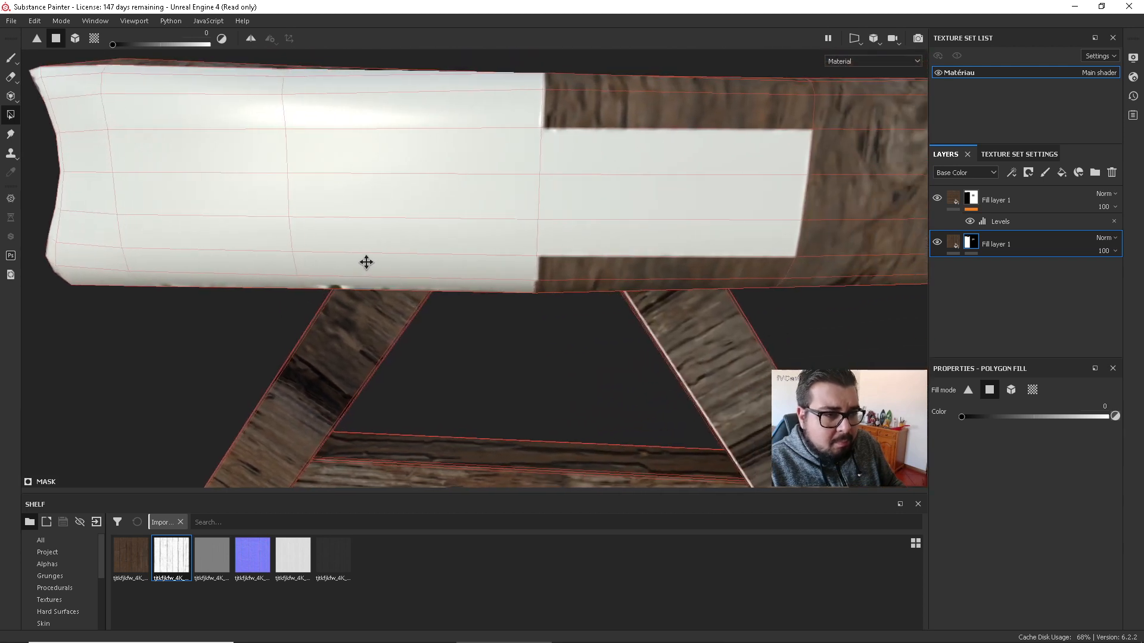
click(638, 267)
click(639, 281)
click(697, 81)
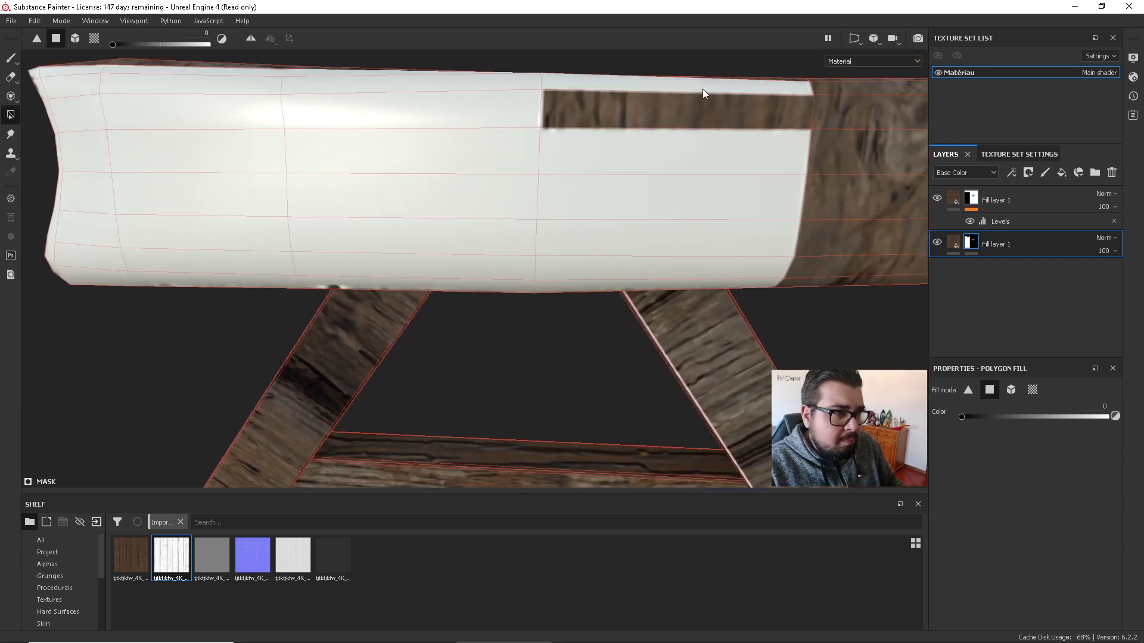
click(703, 98)
Mask out the quads along the upper, outer and lower edges of the end face's far section.
alt+drag(843, 156, 529, 170)
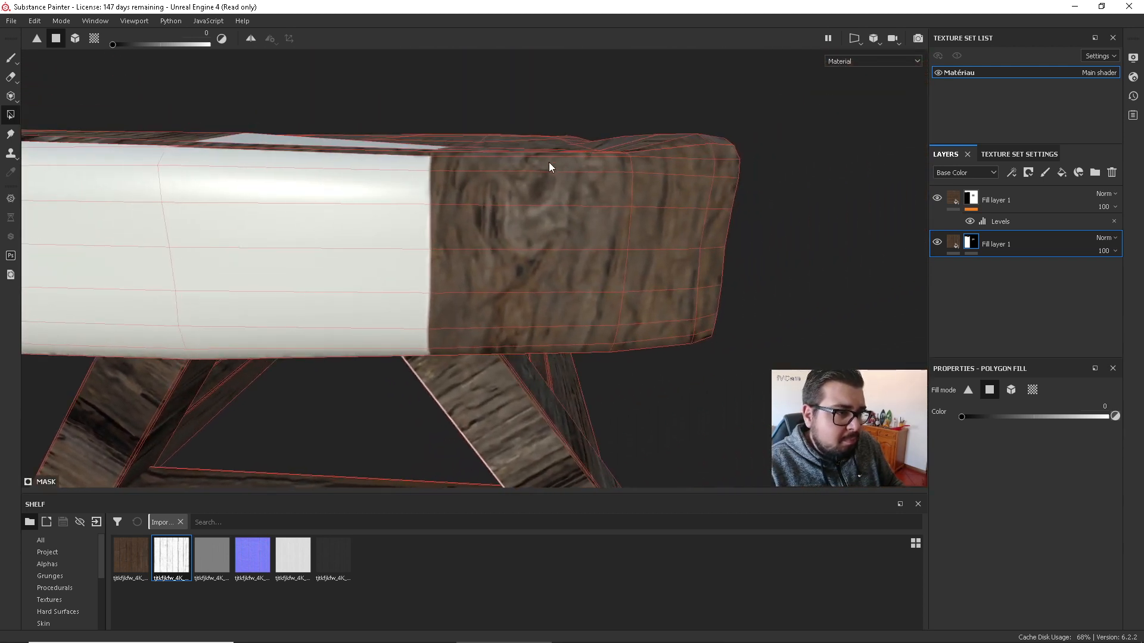
click(575, 164)
click(709, 173)
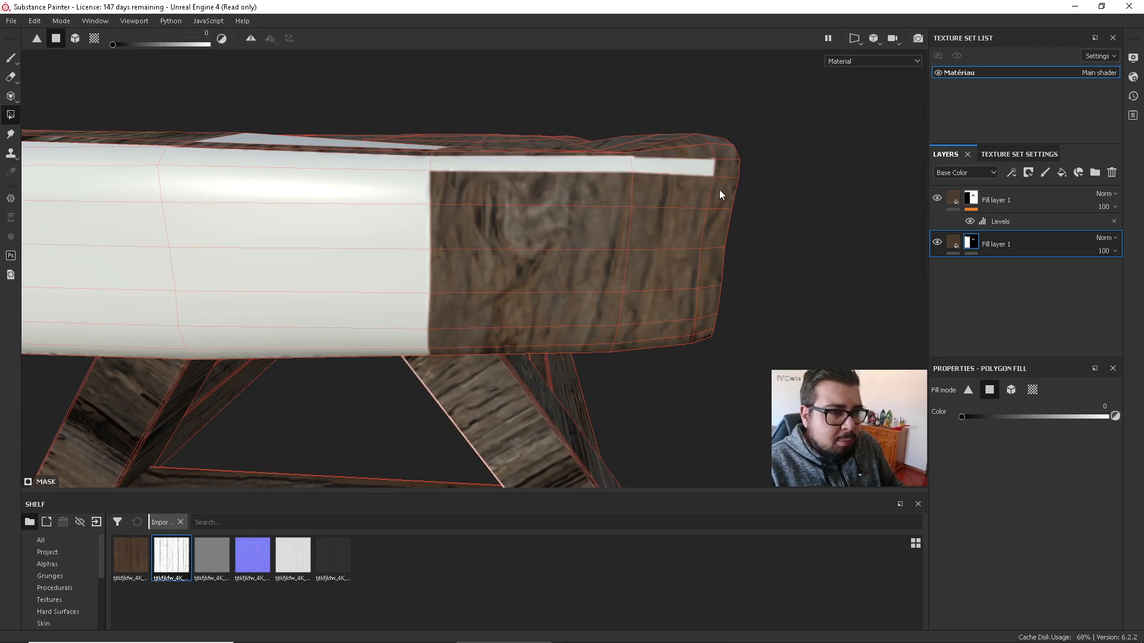
click(725, 178)
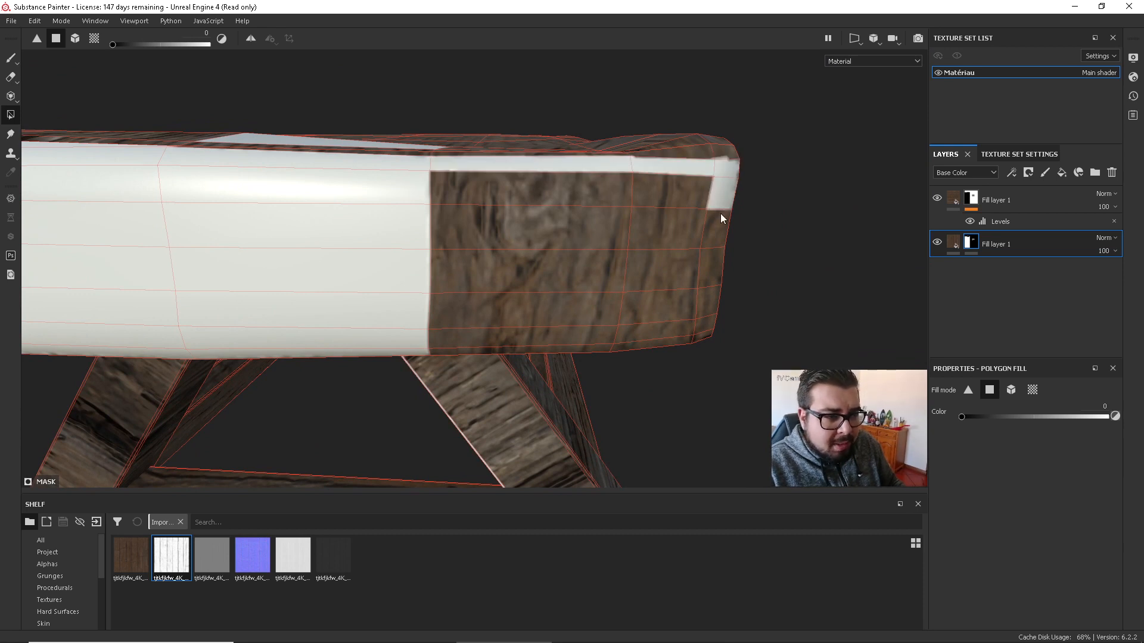
click(710, 267)
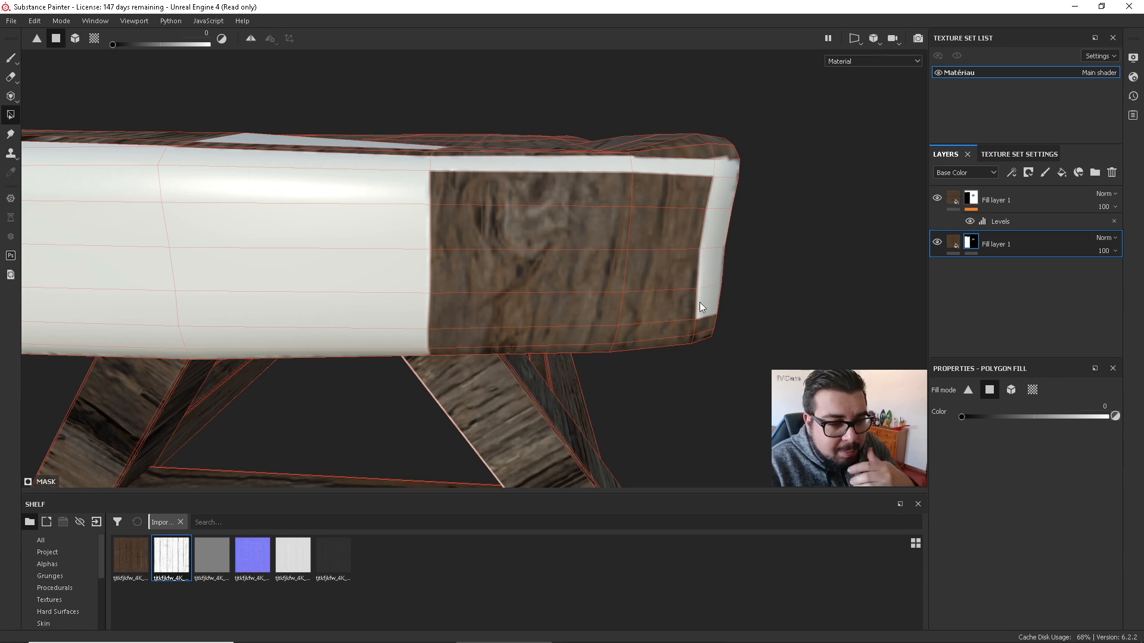
click(704, 326)
click(696, 338)
click(572, 347)
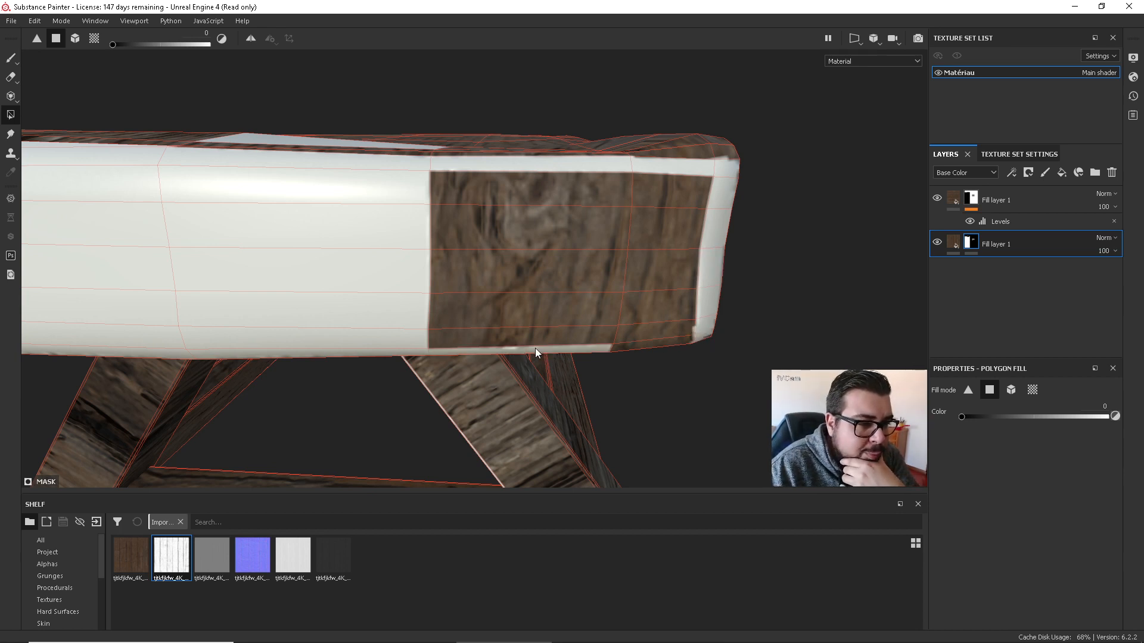
Mask out all remaining inner quads of the end face's far section, including the row above its lower edge.
click(467, 311)
click(496, 280)
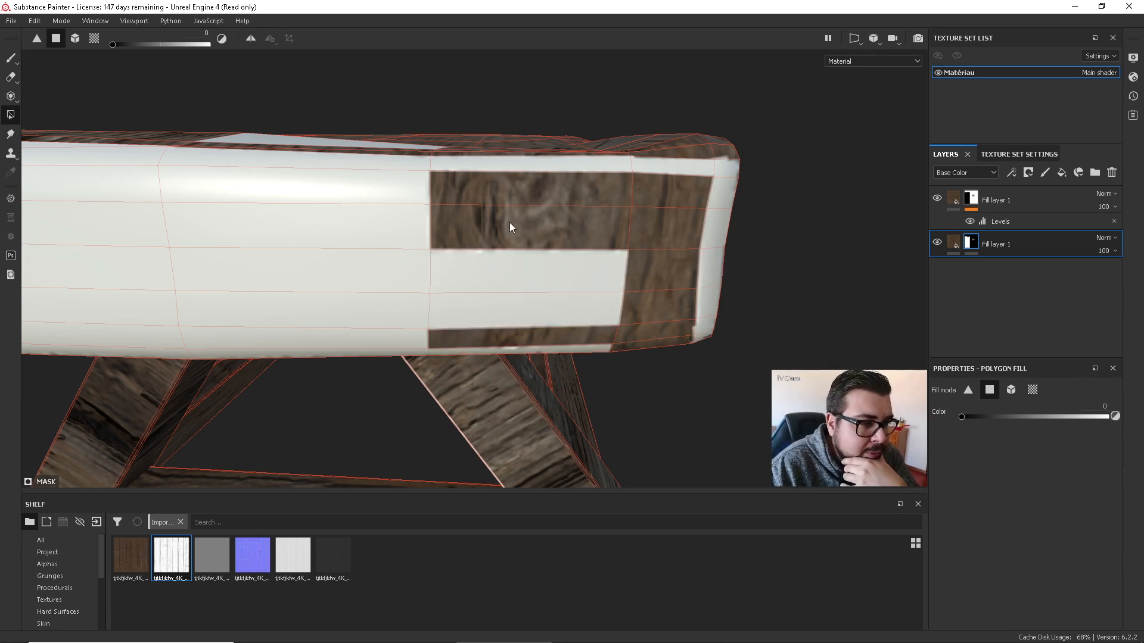
click(545, 188)
click(556, 238)
click(687, 193)
click(678, 230)
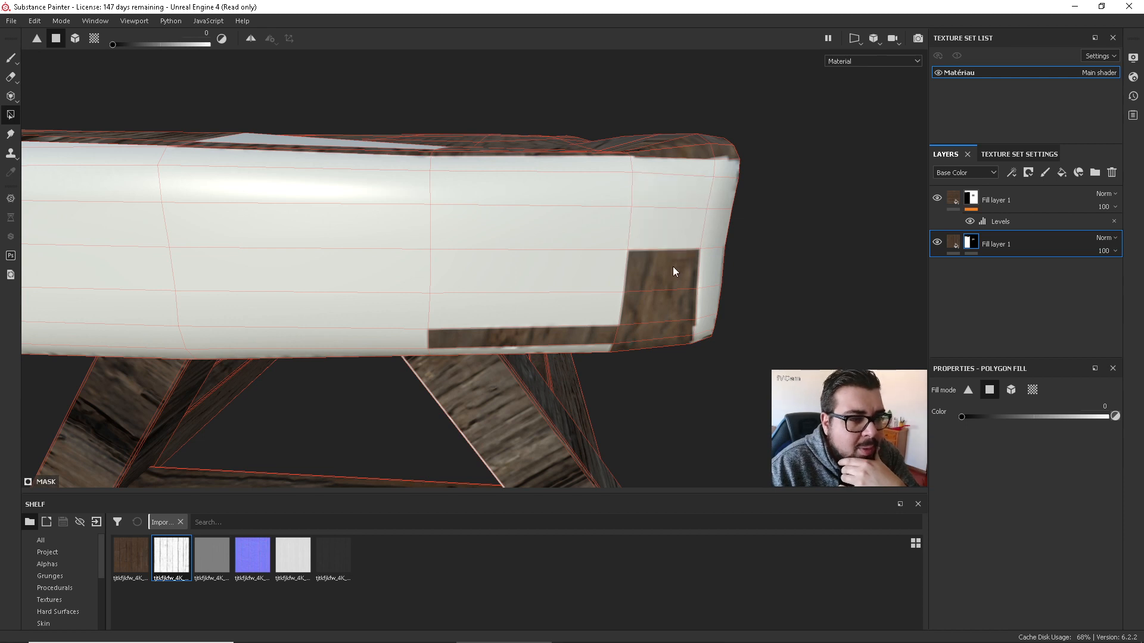
click(674, 272)
click(659, 331)
click(667, 312)
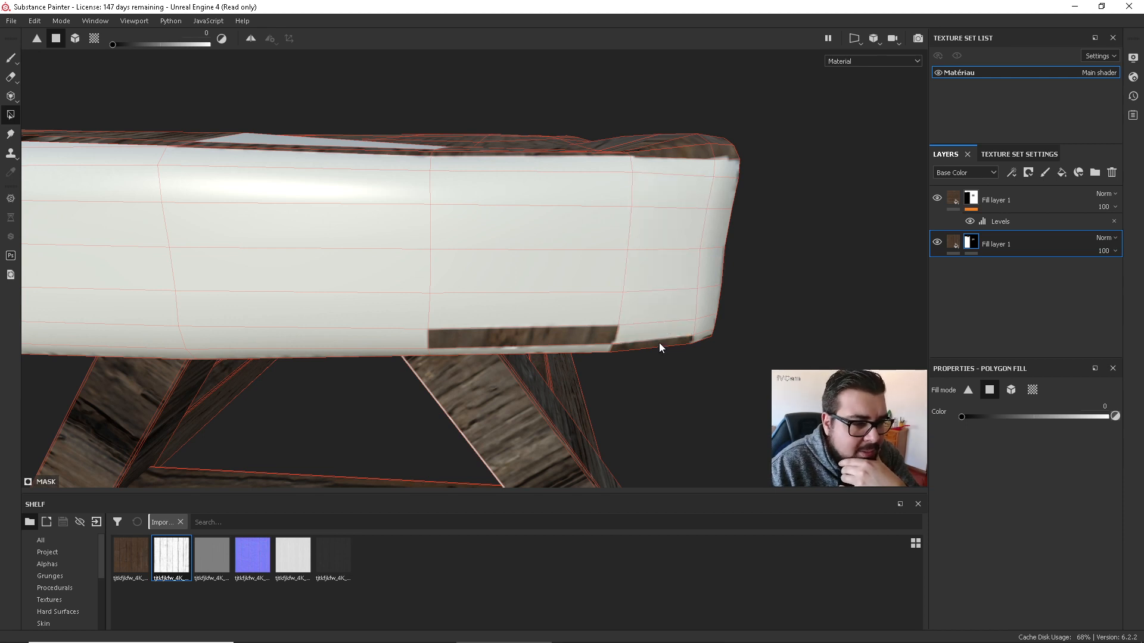
click(659, 342)
click(557, 334)
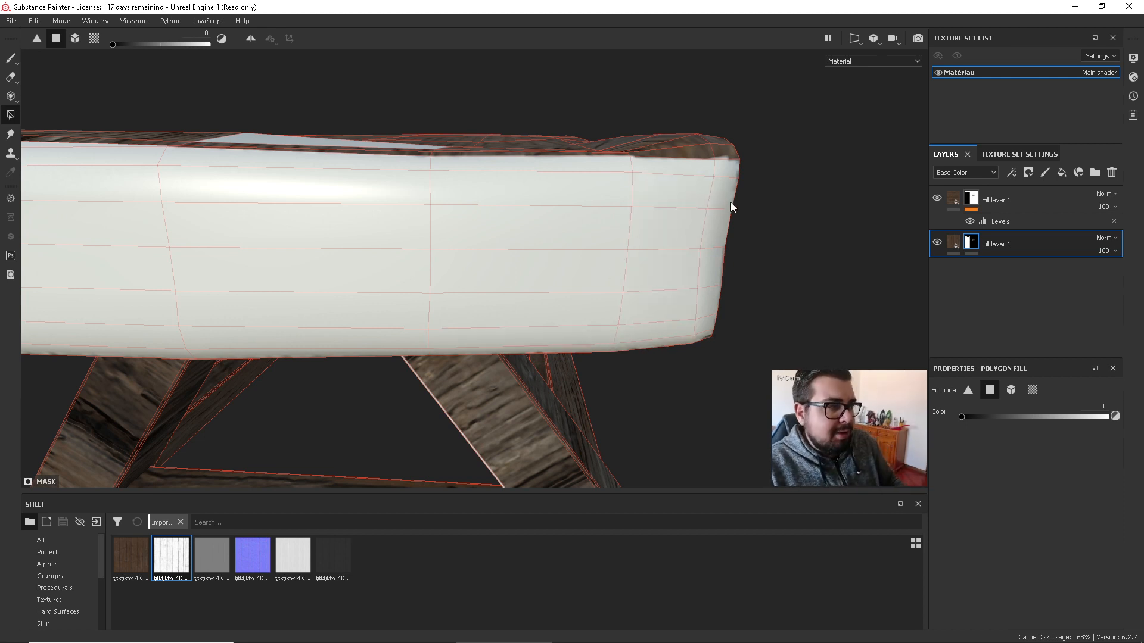
Restore the large stray quad on the tabletop's upper surface with fill colour 1.
alt+drag(738, 214, 519, 248)
click(493, 188)
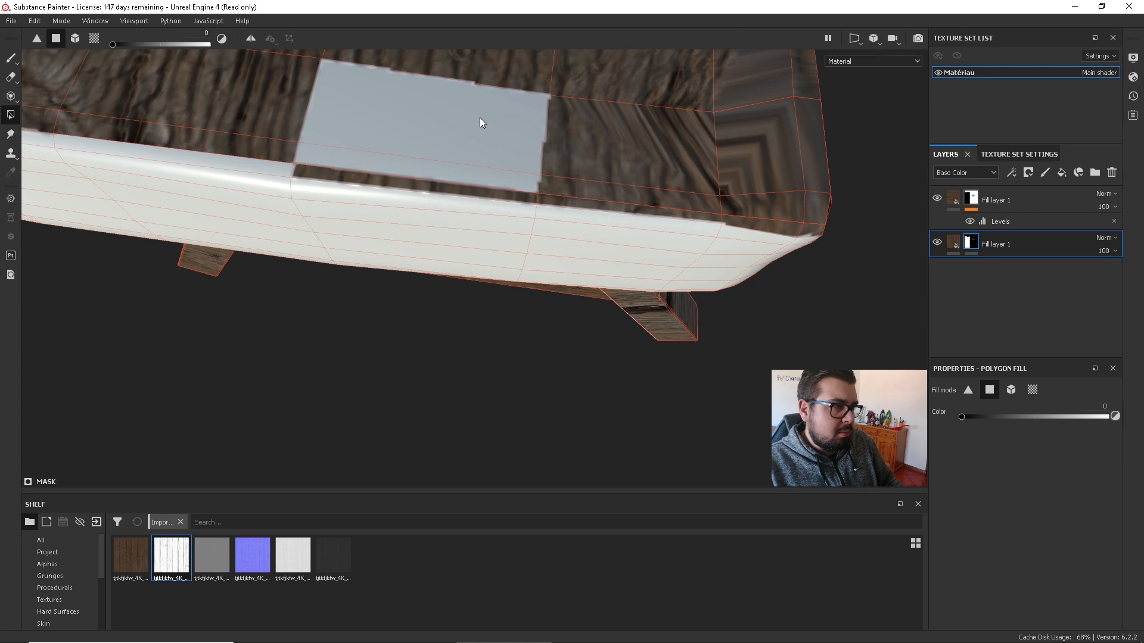
key(ctrl)
key(shift)
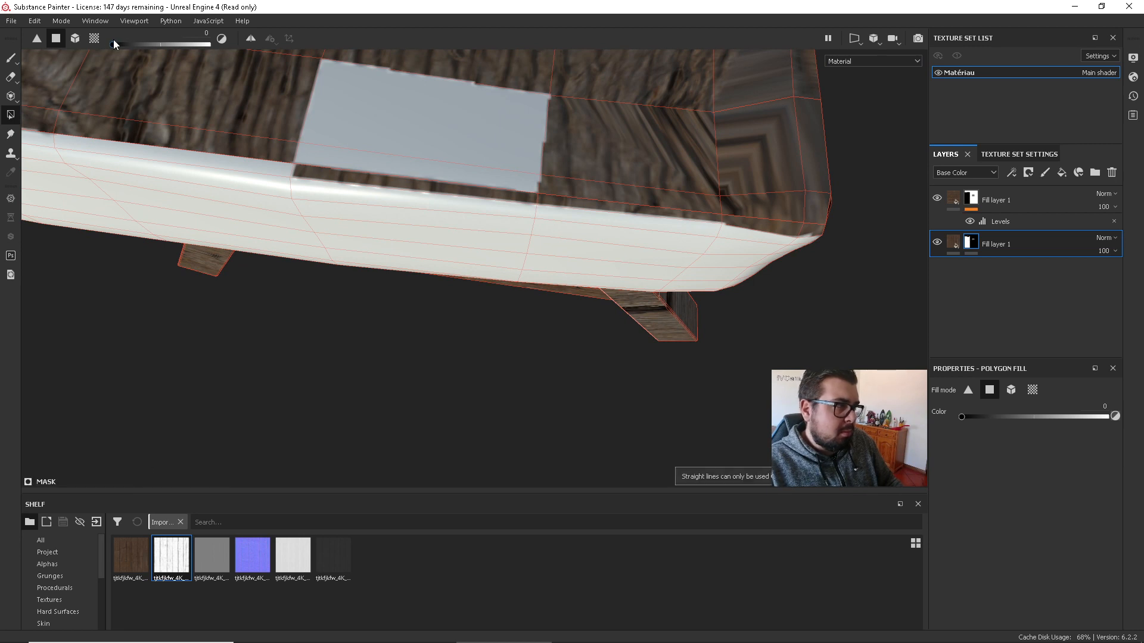
drag(113, 40, 361, 59)
click(406, 125)
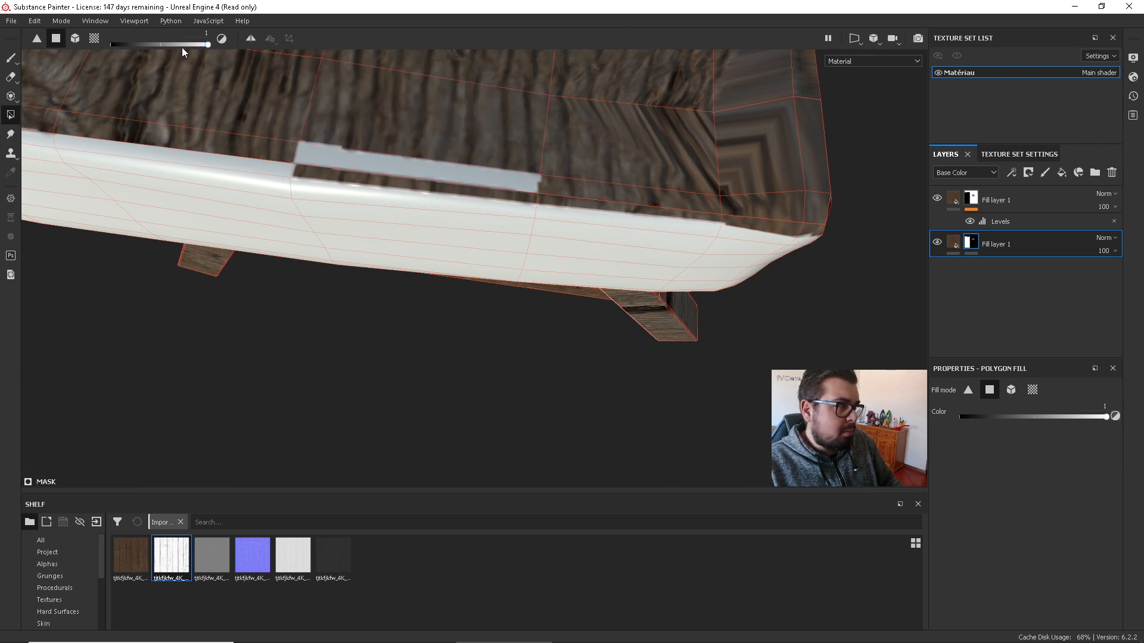
Mask out the end face's remaining upper-edge quads with colour 0, and restore the stray strip on the upper surface with colour 1.
drag(181, 46, 112, 45)
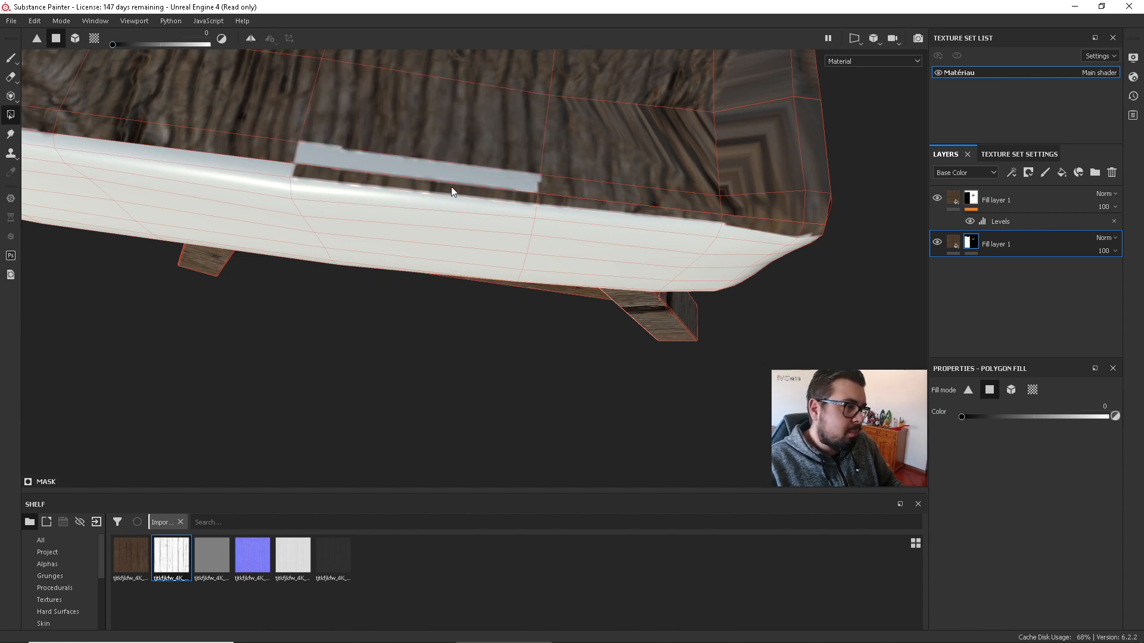
click(472, 182)
click(589, 205)
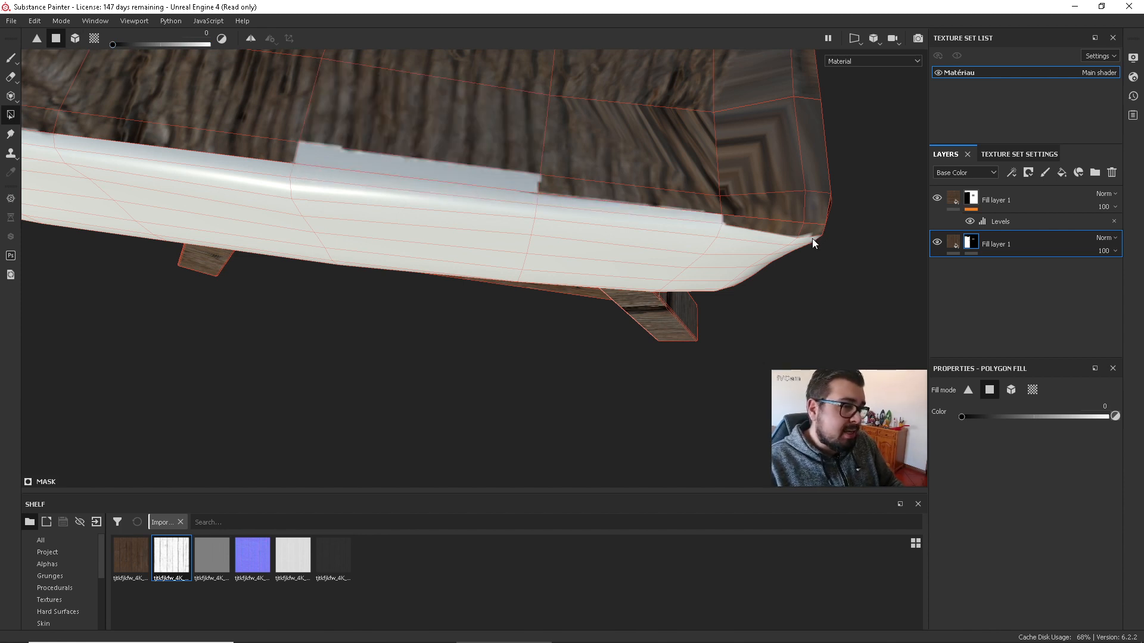
click(779, 231)
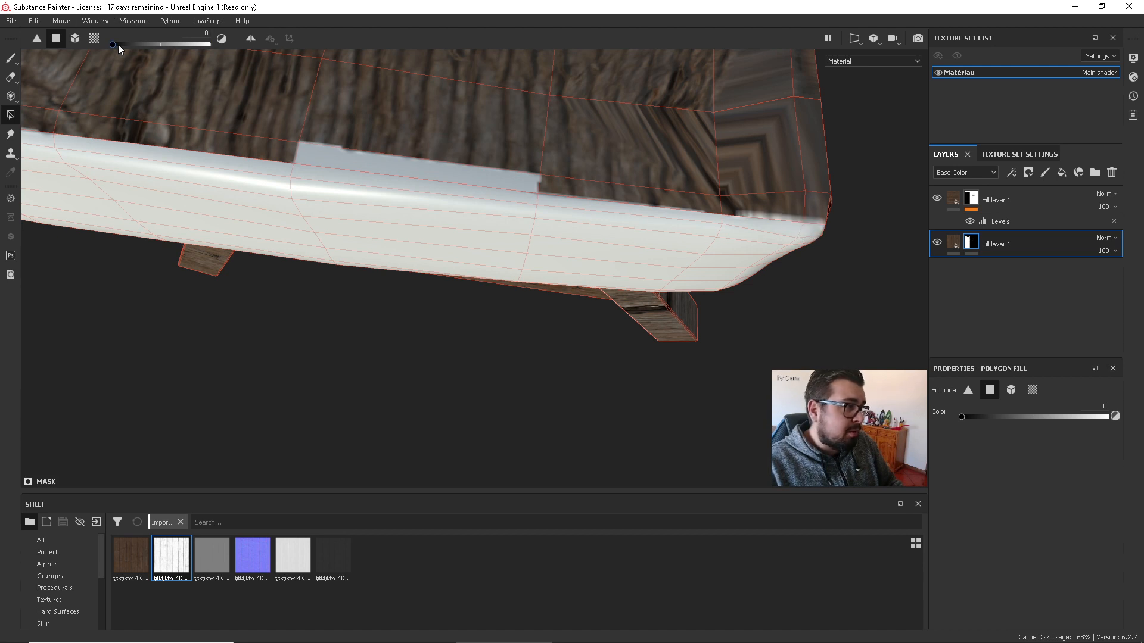
drag(118, 45, 209, 45)
click(391, 156)
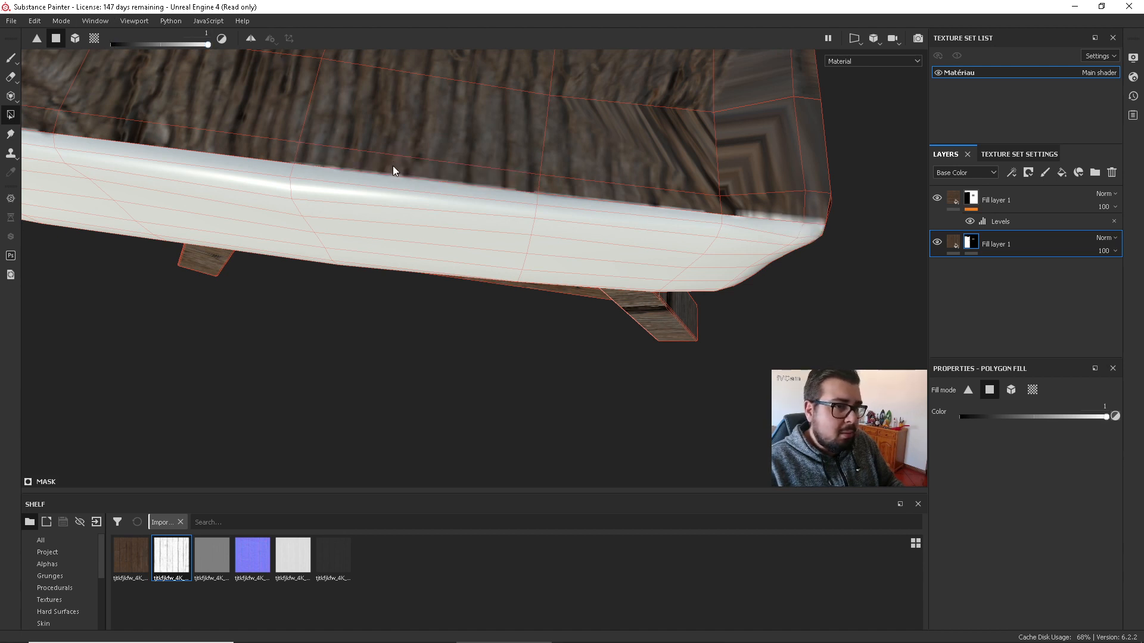
Examine the tabletop's end face, lower edge and underside for wrongly masked quads.
mouse_move(411, 101)
alt+mouse_down()
mouse_move(495, 158)
mouse_move(387, 156)
mouse_move(401, 192)
mouse_move(465, 94)
mouse_move(467, 71)
mouse_move(431, 120)
mouse_move(429, 212)
mouse_move(414, 110)
alt+mouse_up()
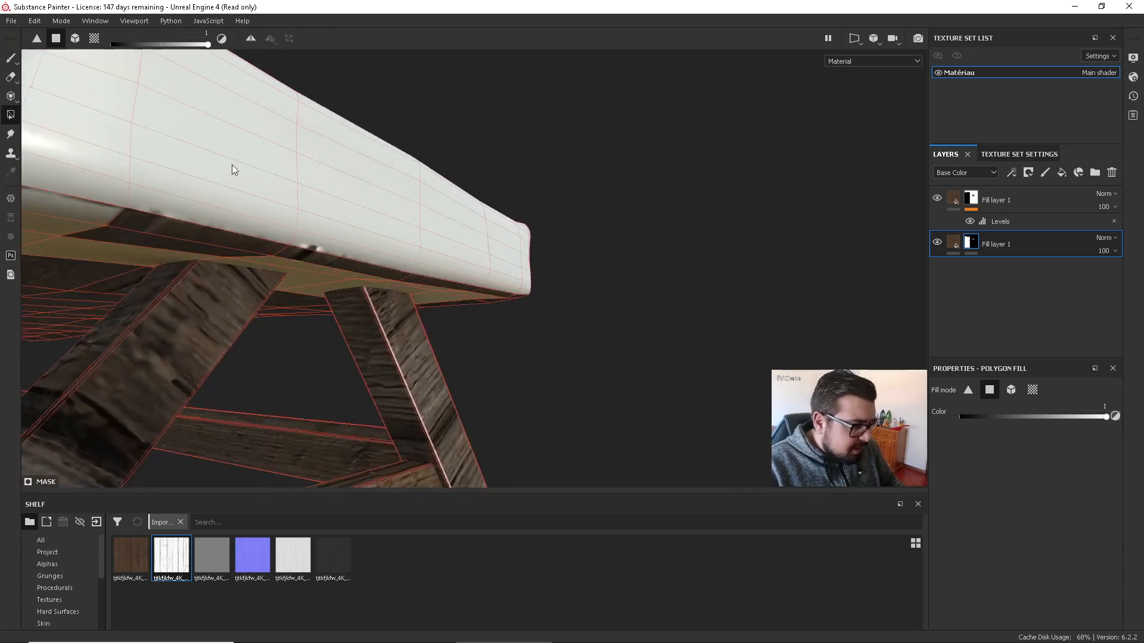
drag(203, 45, 103, 45)
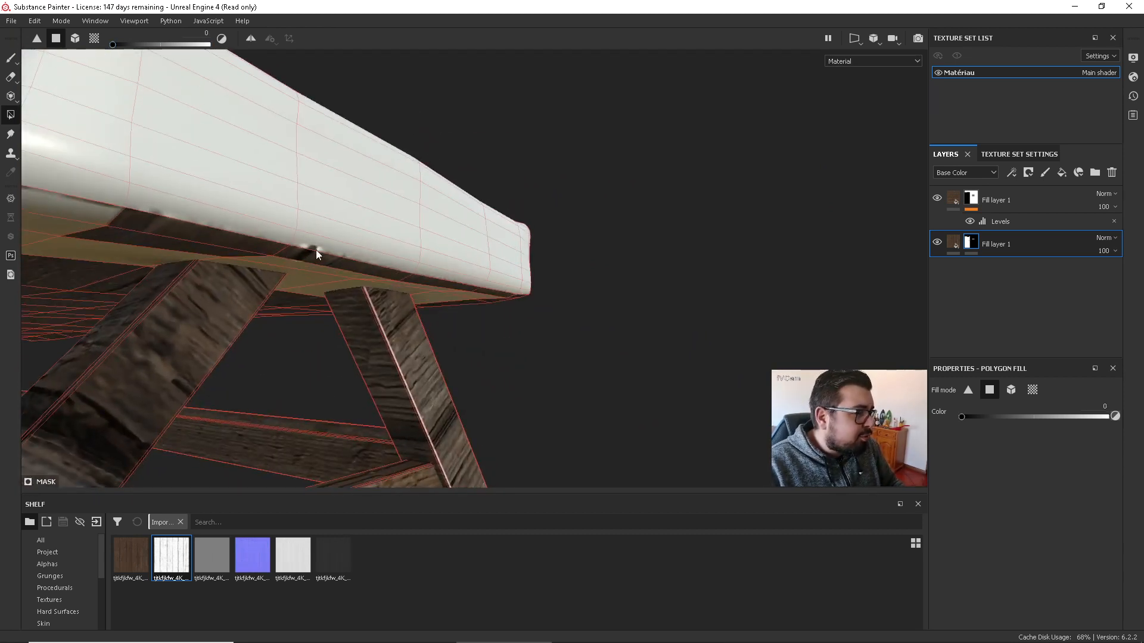
alt+drag(380, 323, 403, 352)
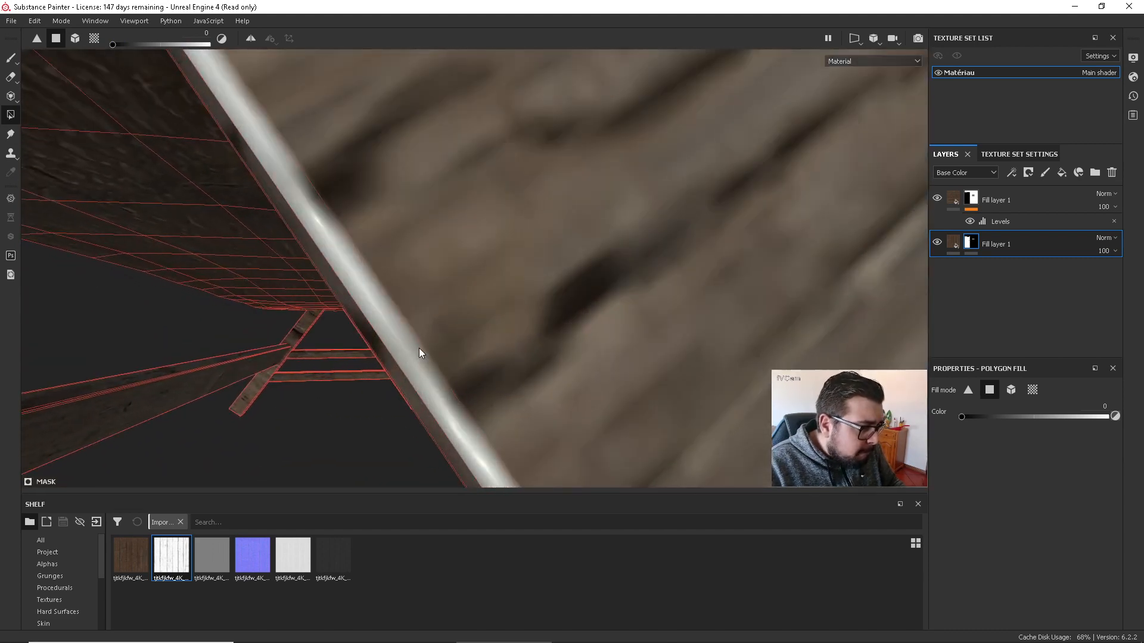
scroll(498, 317, down, 8)
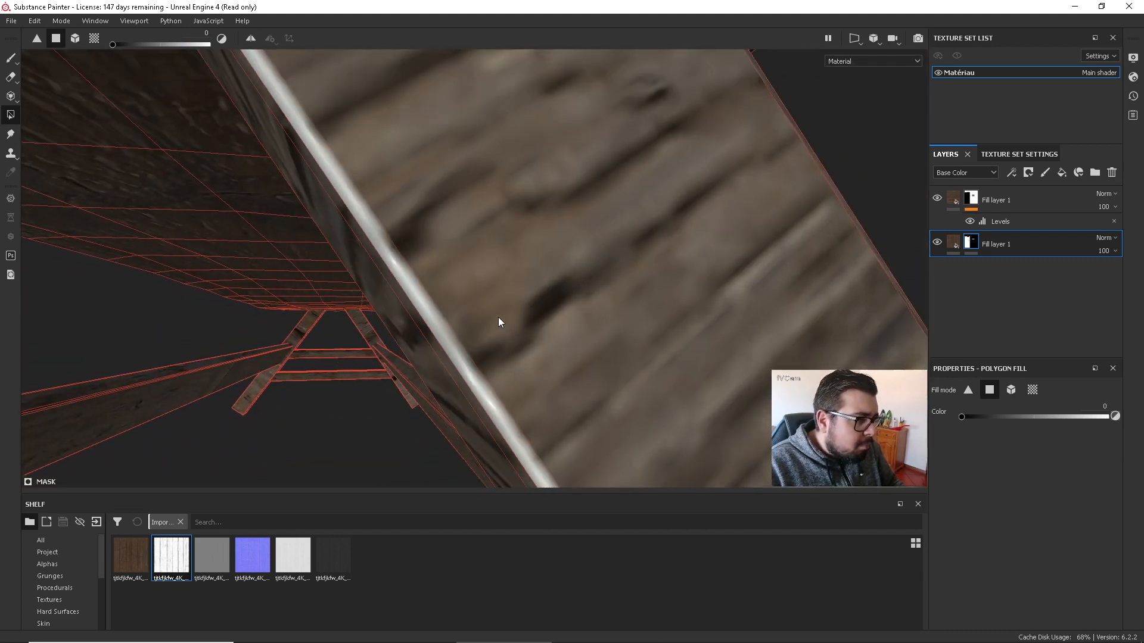
alt+drag(508, 333, 568, 408)
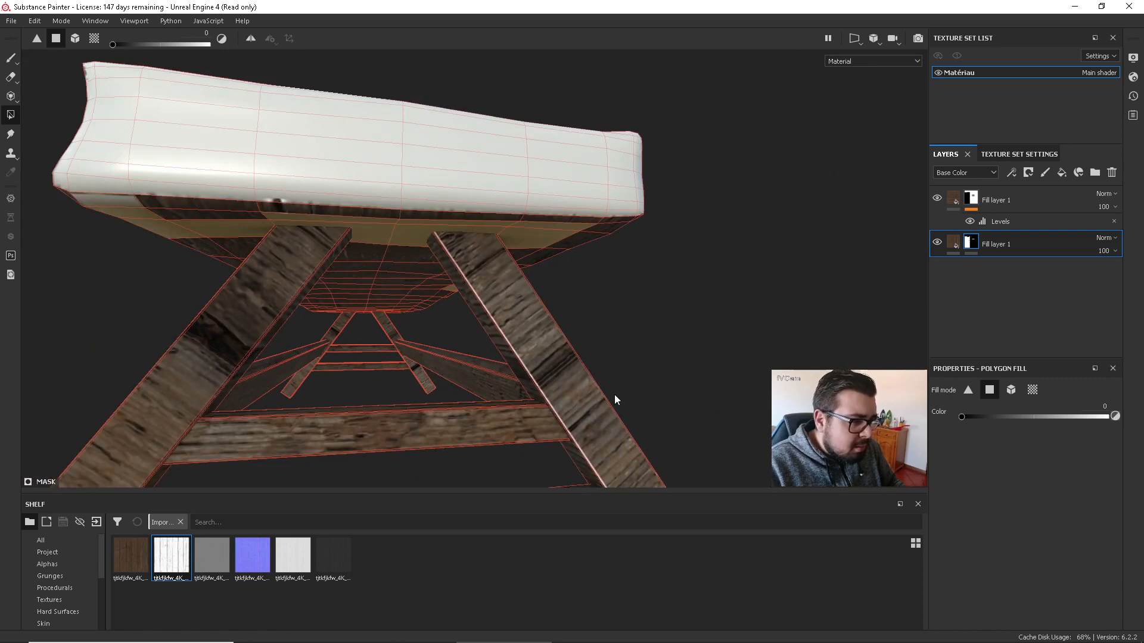
scroll(623, 375, up, 3)
scroll(631, 356, down, 5)
drag(664, 368, 482, 483)
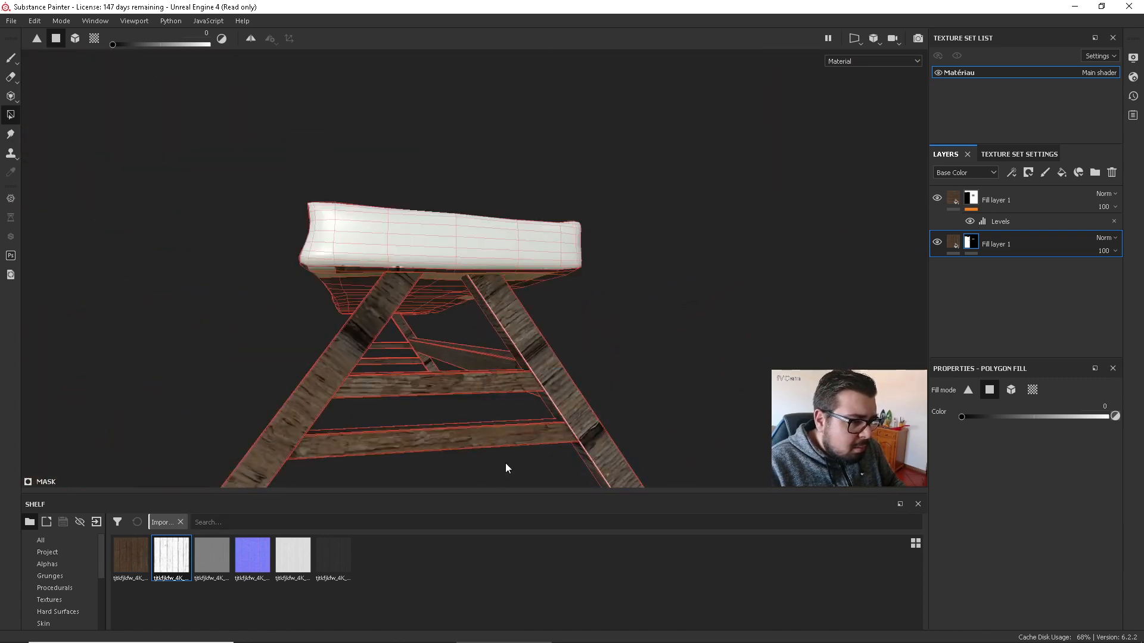
scroll(521, 419, down, 5)
alt+drag(524, 415, 492, 480)
alt+drag(516, 437, 522, 424)
scroll(522, 424, up, 10)
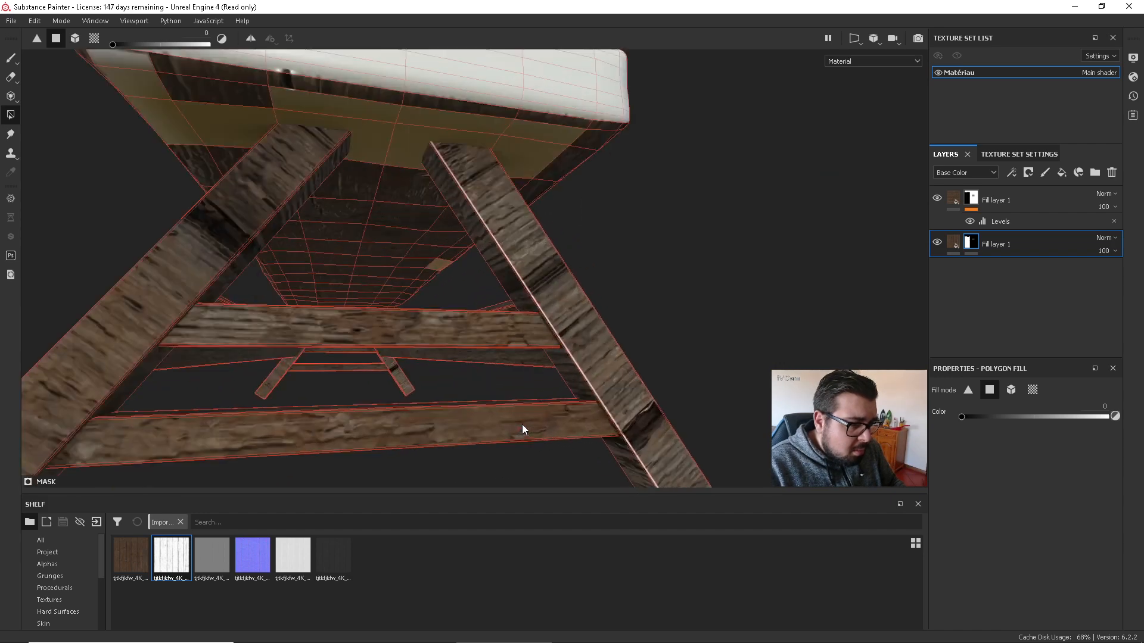
scroll(522, 420, down, 8)
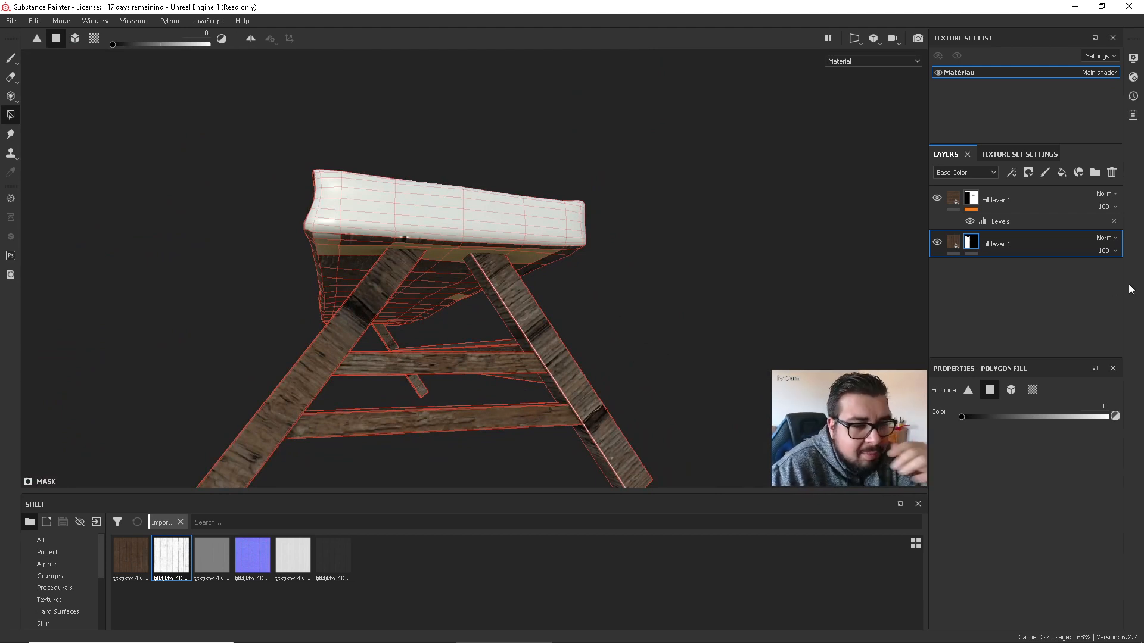
Remove the masks from both wood fill layers.
right_click(970, 242)
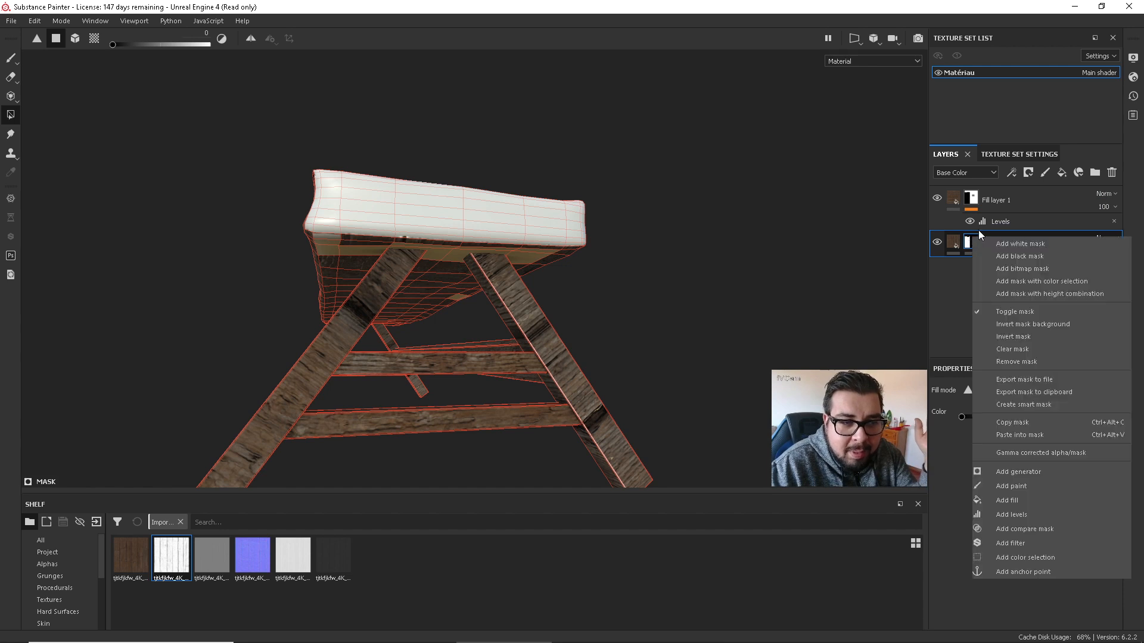
click(1033, 361)
click(972, 198)
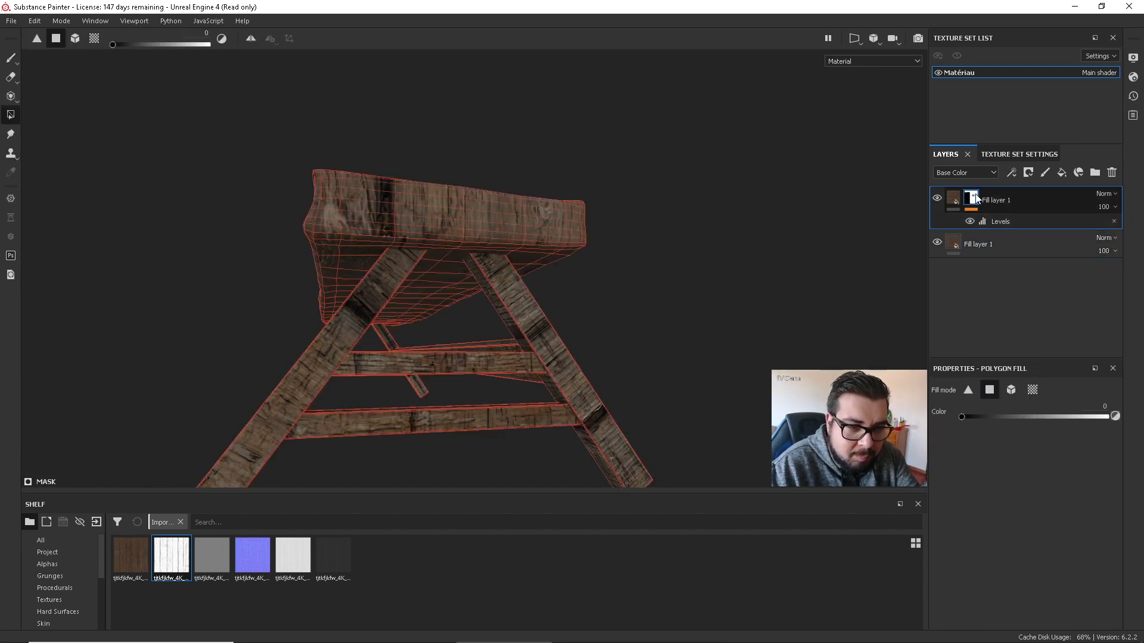
right_click(974, 196)
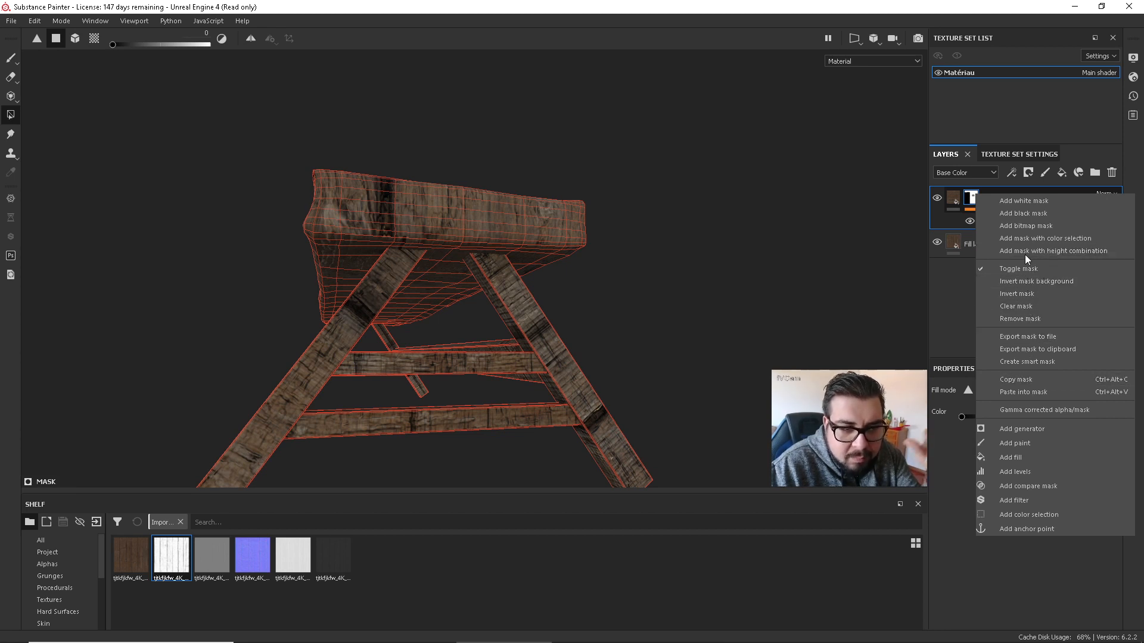
click(1034, 319)
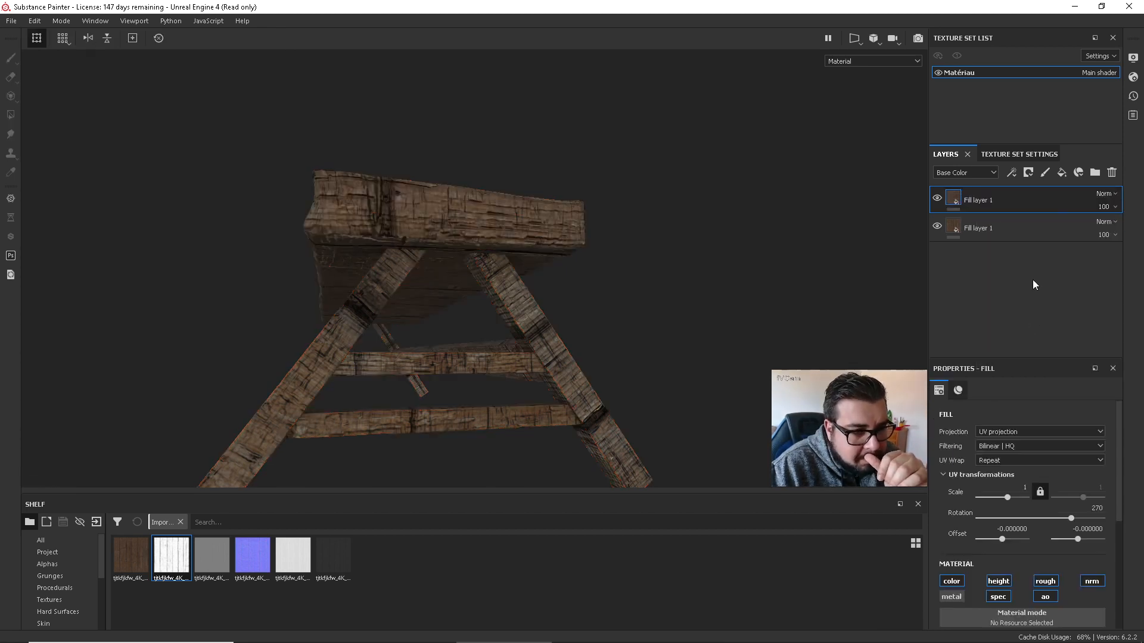
right_click(954, 202)
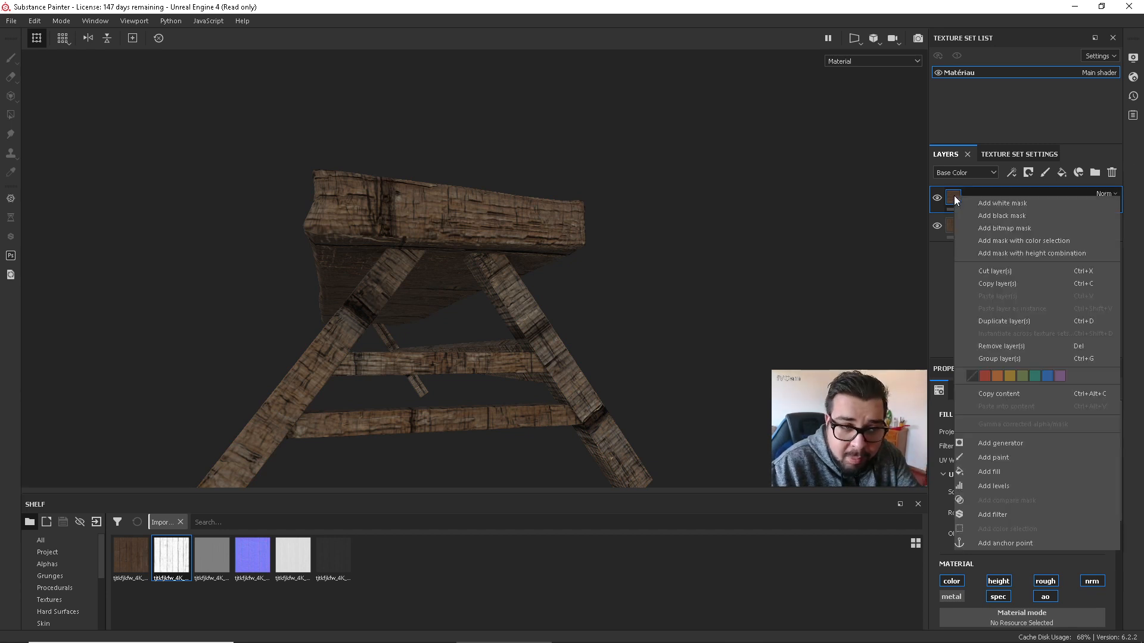
click(756, 198)
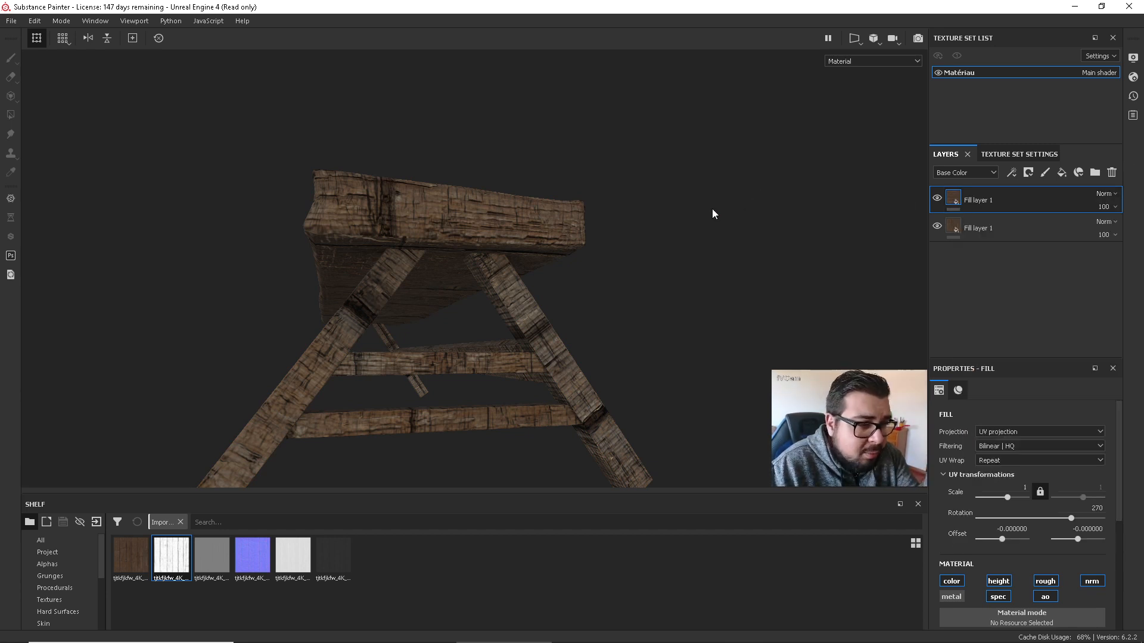
alt+drag(712, 212, 670, 221)
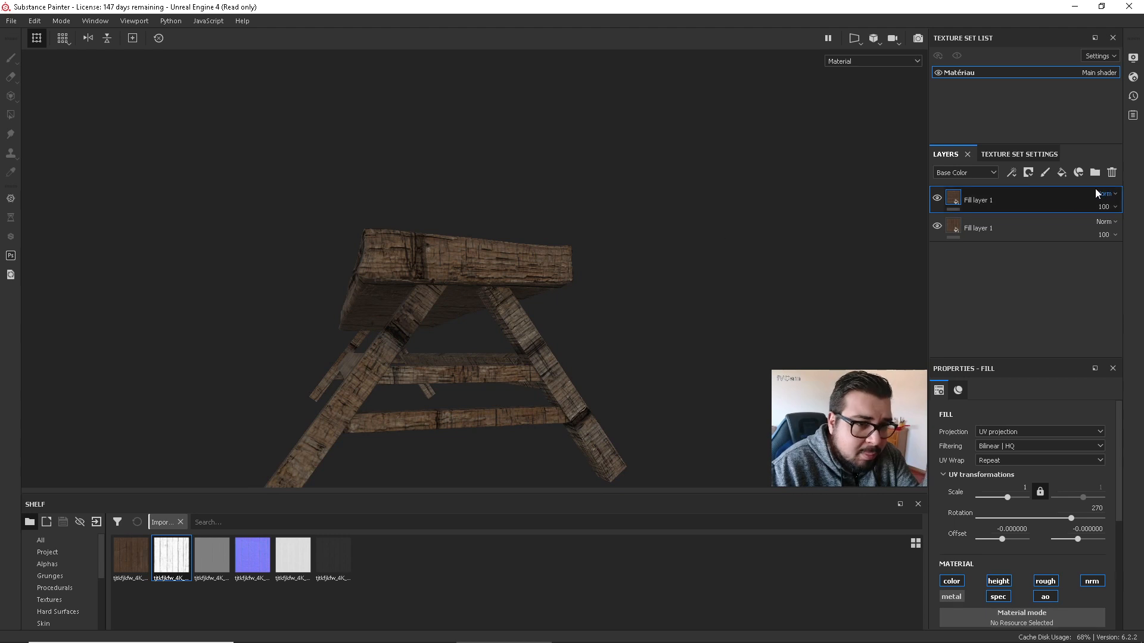
Hide the upper fill layer and add a black mask to the lower one.
click(937, 198)
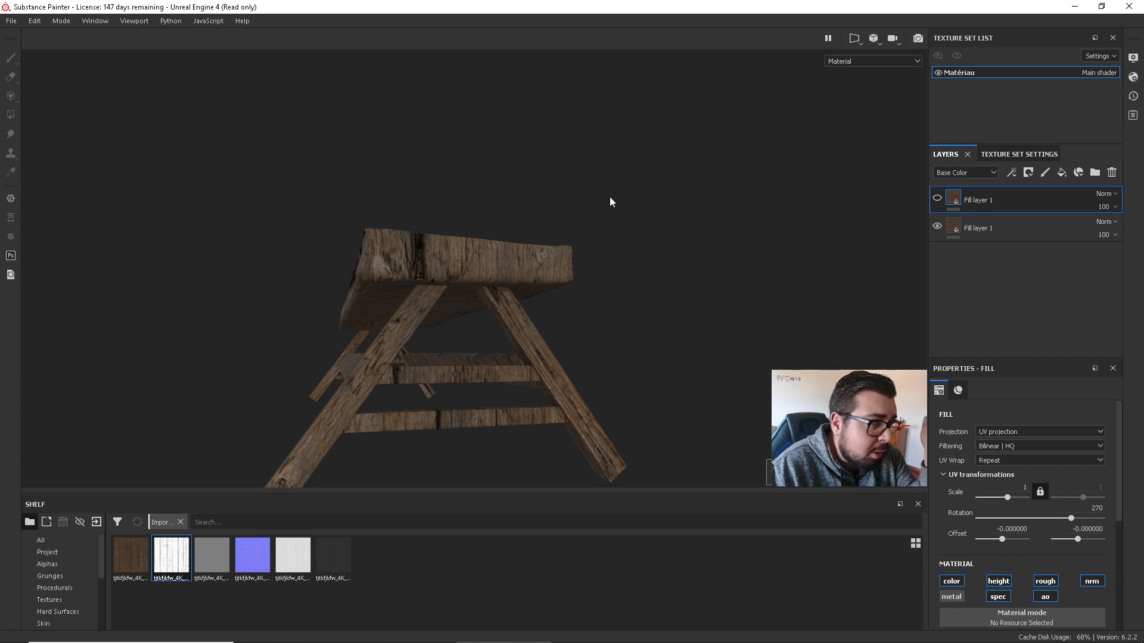
right_click(955, 227)
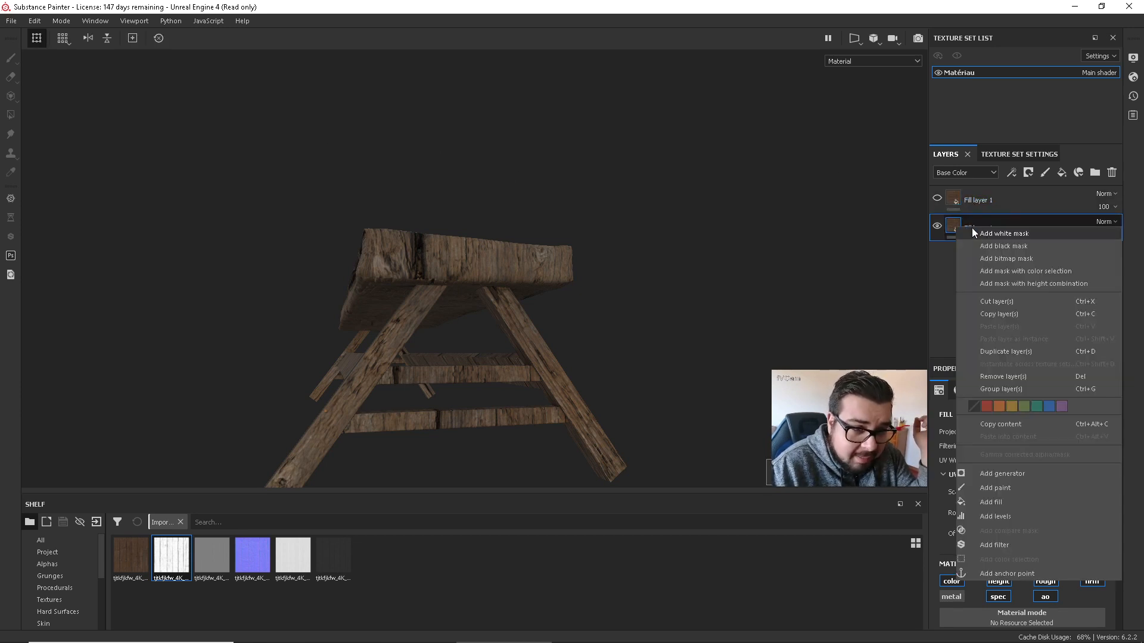
click(1020, 248)
Reveal the wood on the bench's legs in the lower layer's mask using Polygon Fill in mesh mode with colour 1.
key(4)
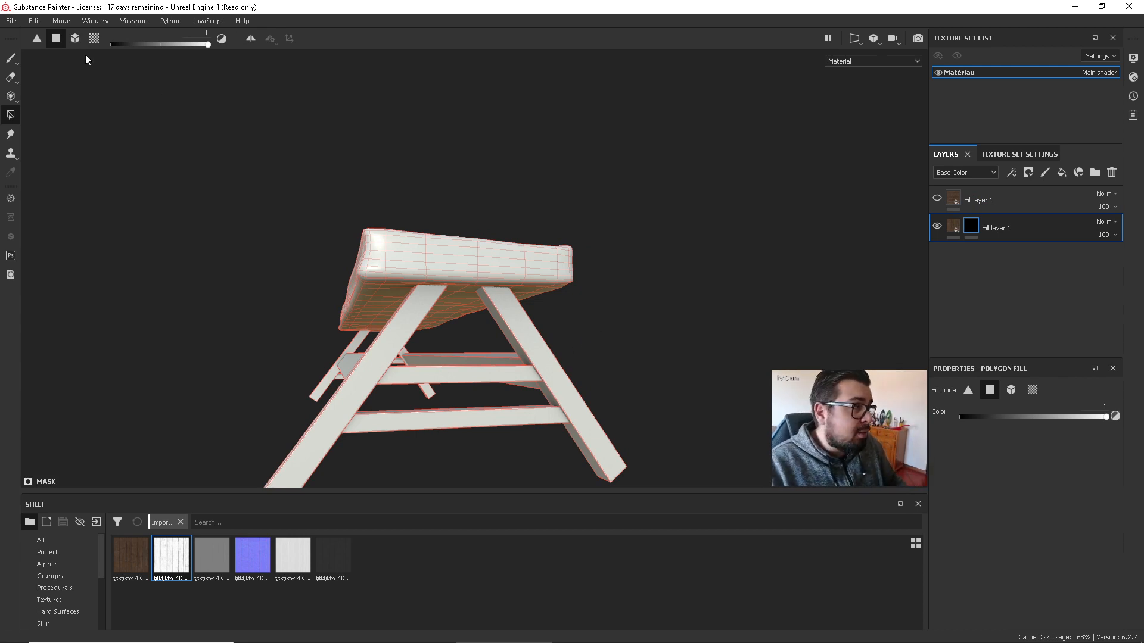
click(73, 39)
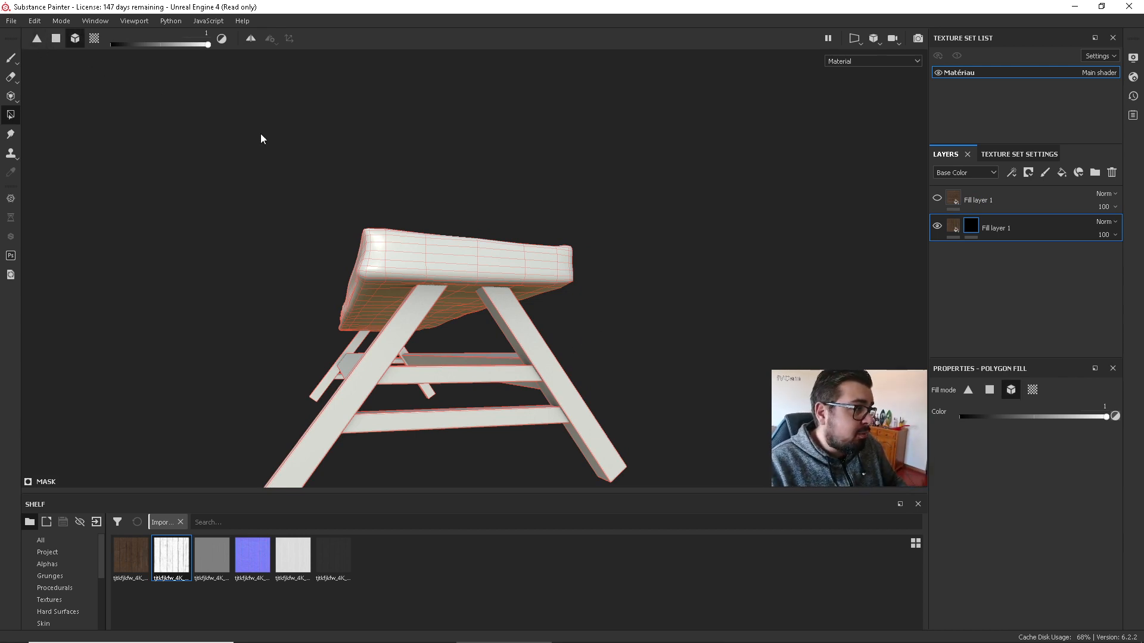
click(515, 325)
click(373, 330)
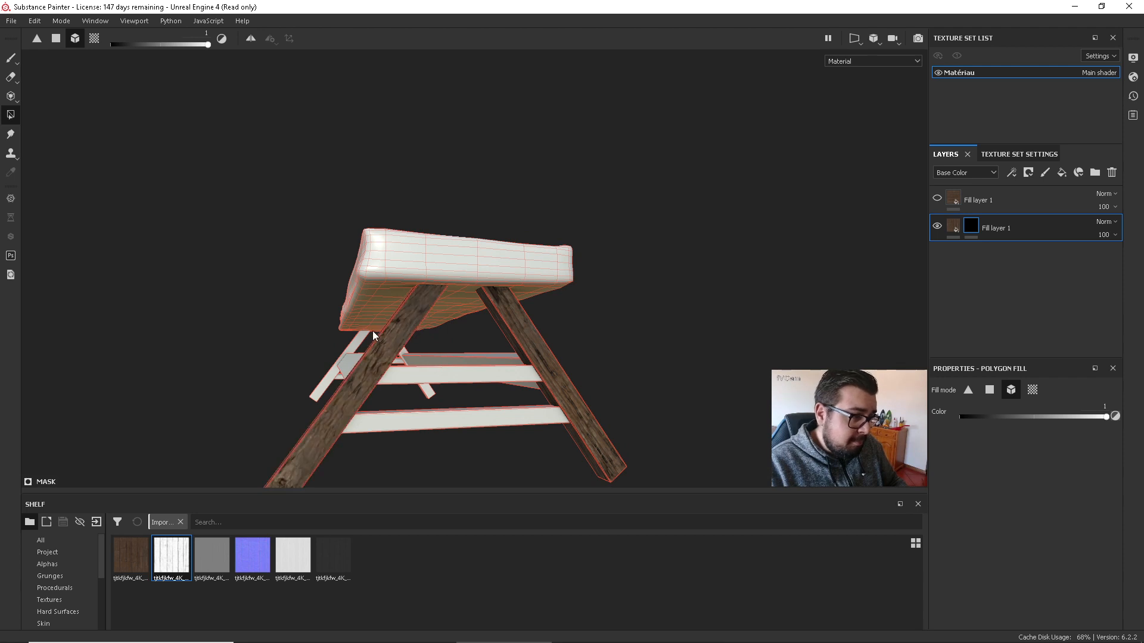
click(351, 347)
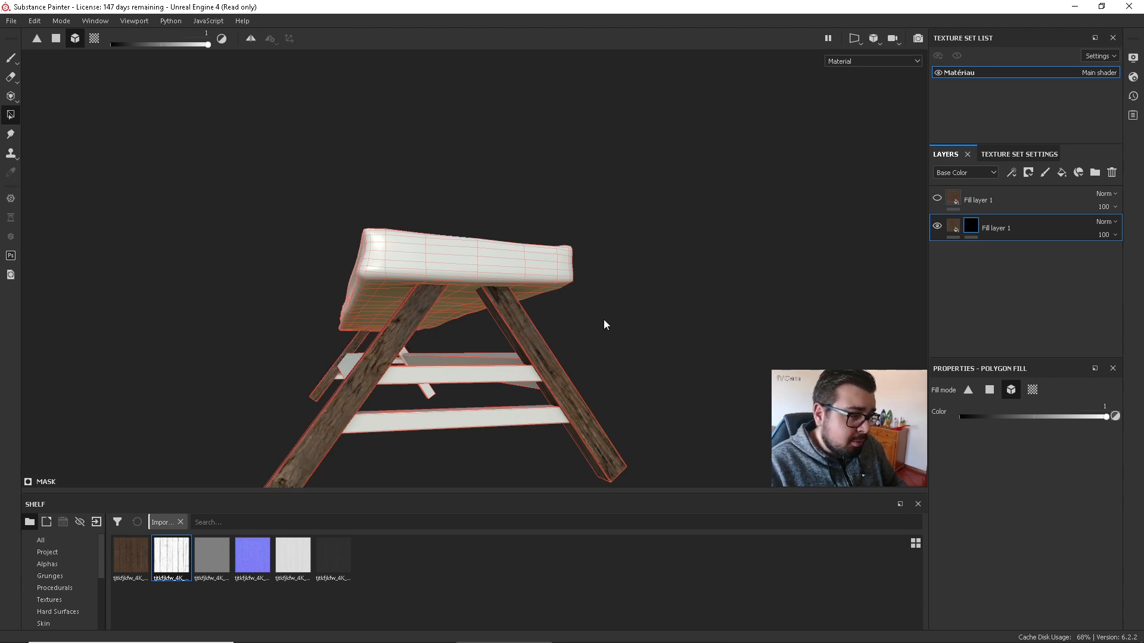
alt+drag(603, 320, 527, 332)
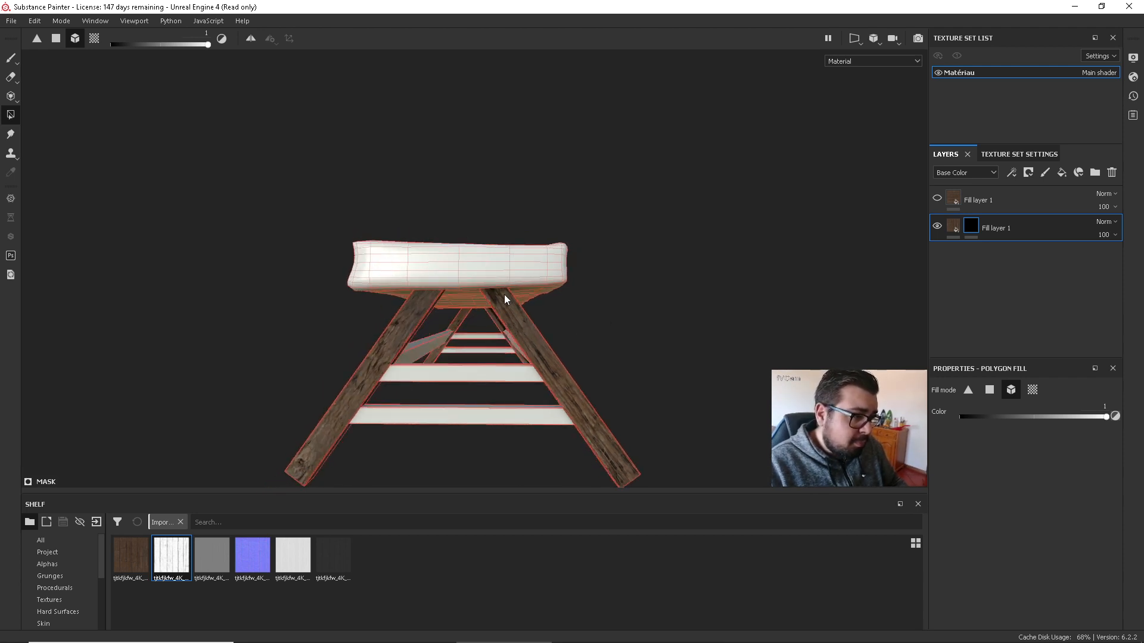
alt+drag(504, 294, 536, 283)
Reveal the wood on the tabletop's middle section with quad fill in colour 1, leaving both ends masked.
alt+drag(298, 253, 592, 312)
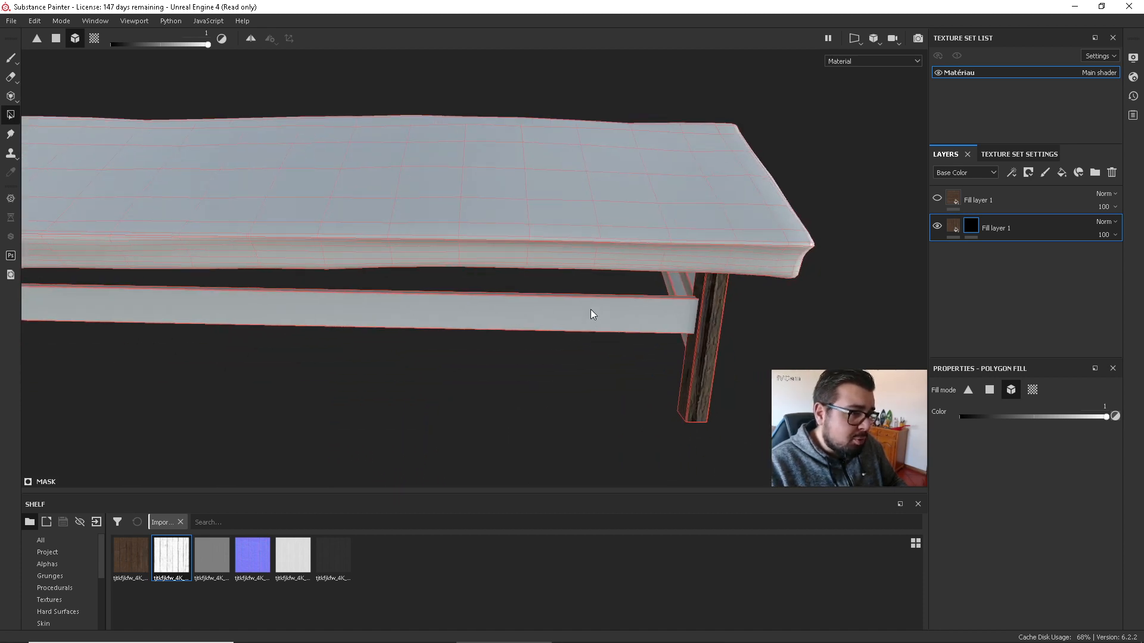
scroll(591, 309, down, 4)
alt+middle_drag(373, 286, 514, 305)
alt+drag(491, 291, 498, 194)
scroll(506, 219, up, 5)
scroll(518, 249, up, 3)
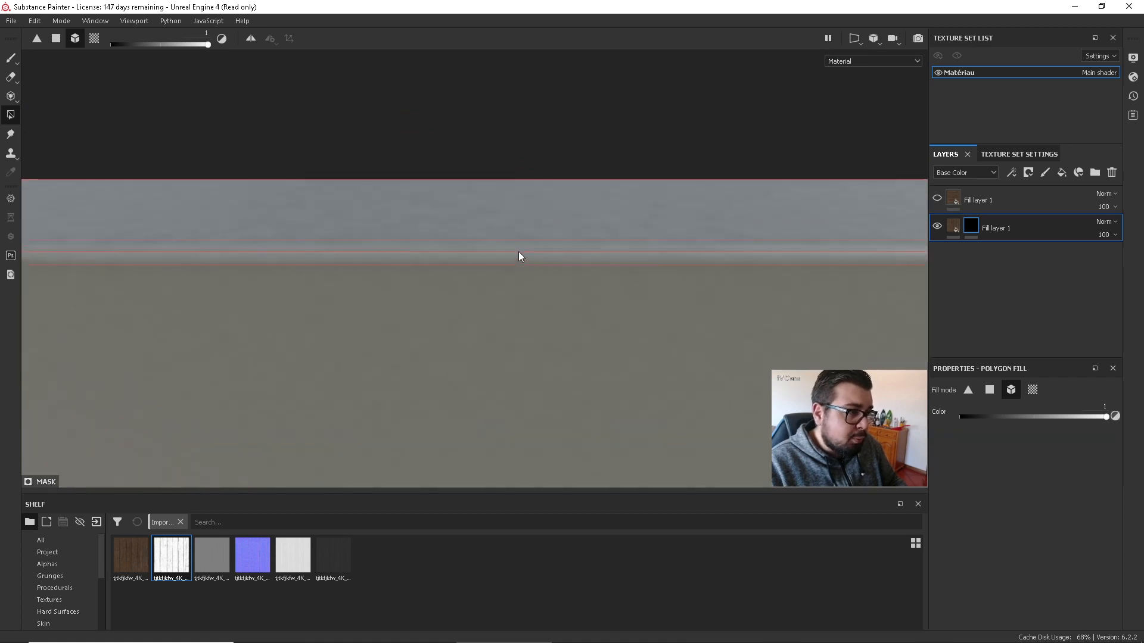
scroll(520, 261, down, 5)
scroll(520, 269, up, 3)
scroll(520, 273, down, 4)
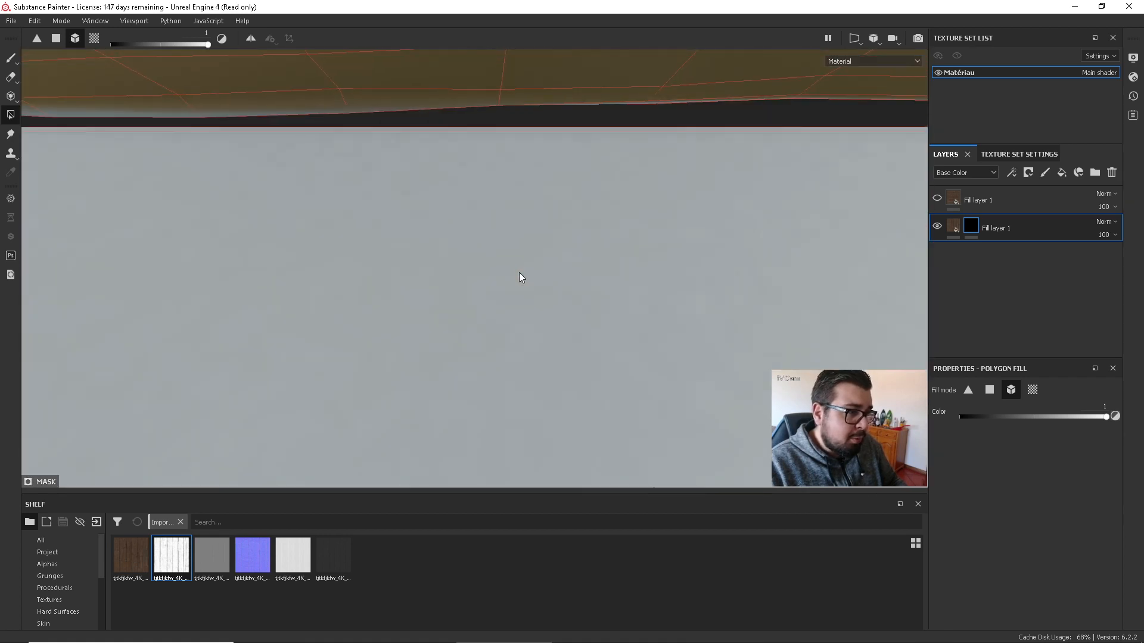
scroll(519, 273, down, 6)
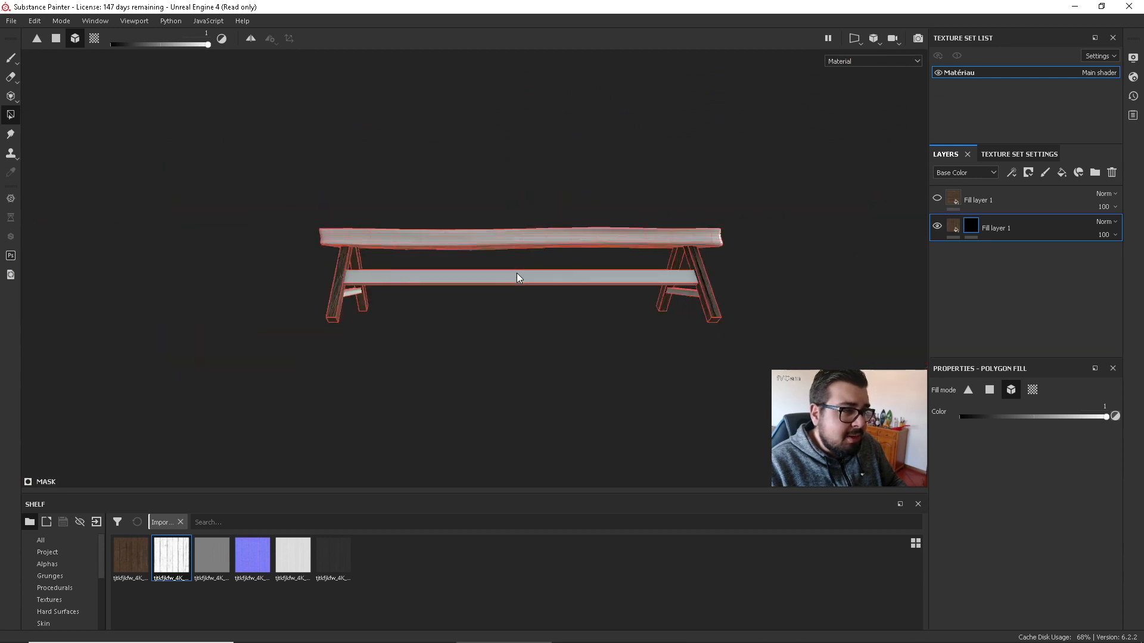
key(alt)
scroll(517, 273, up, 5)
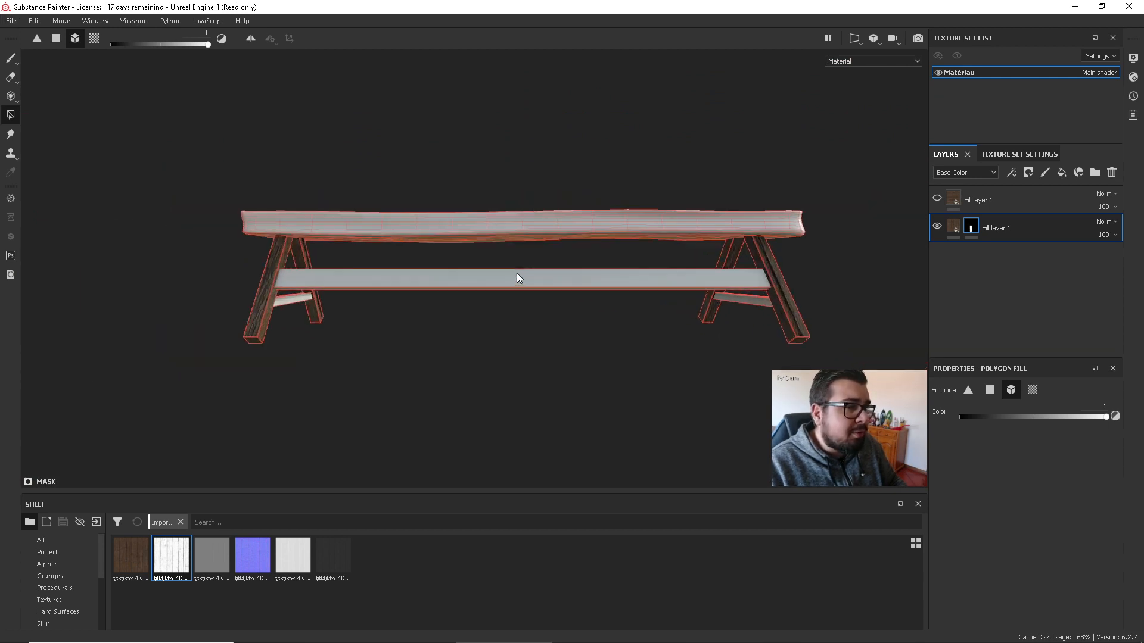
click(62, 39)
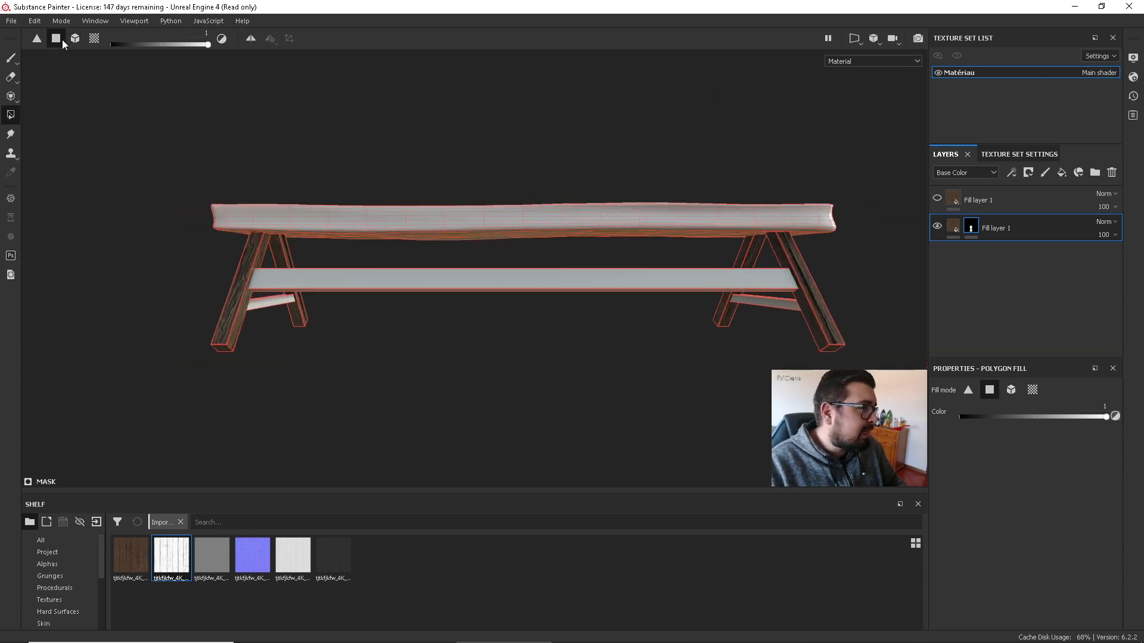
drag(602, 129, 292, 246)
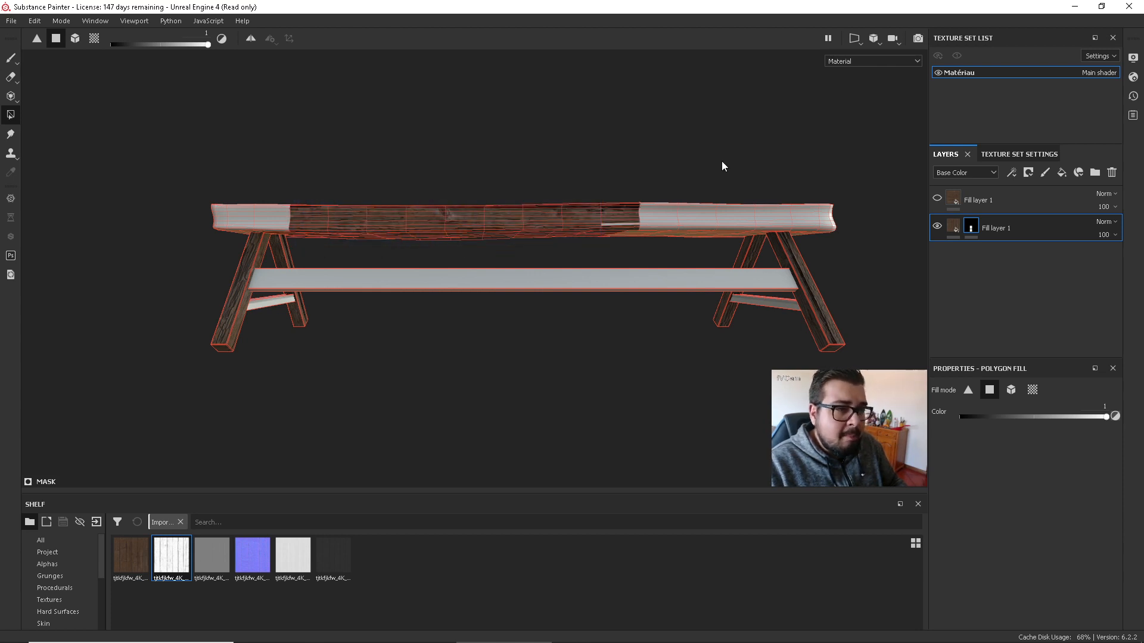
drag(722, 162, 574, 248)
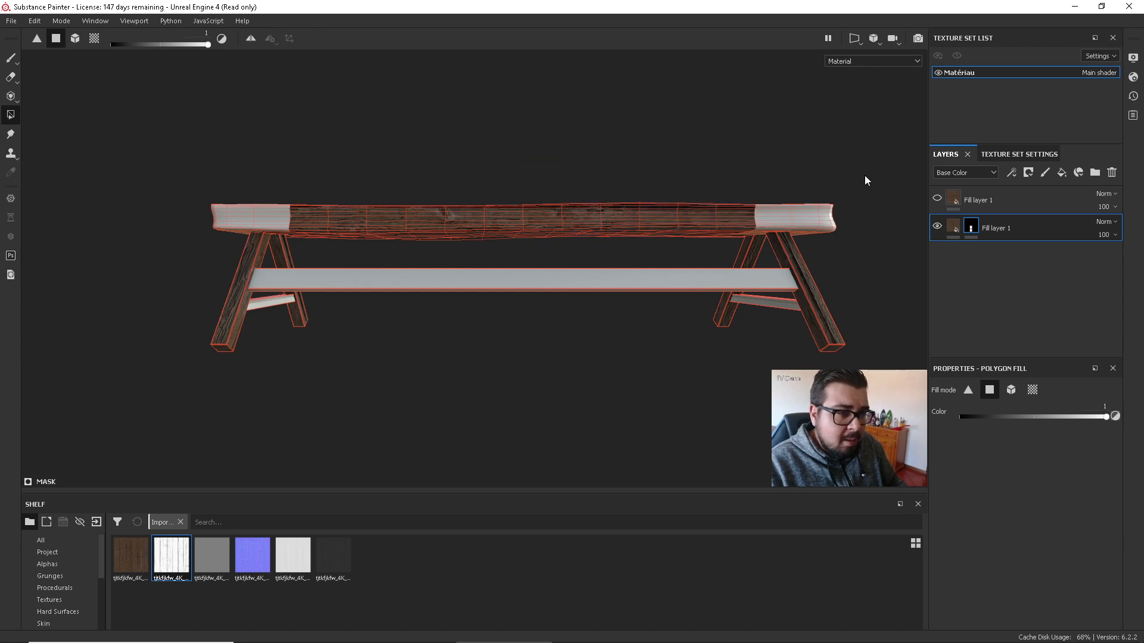
Try the 3D/2D split view with the Material display, and return to the 3D-only view.
click(882, 60)
click(871, 61)
click(855, 39)
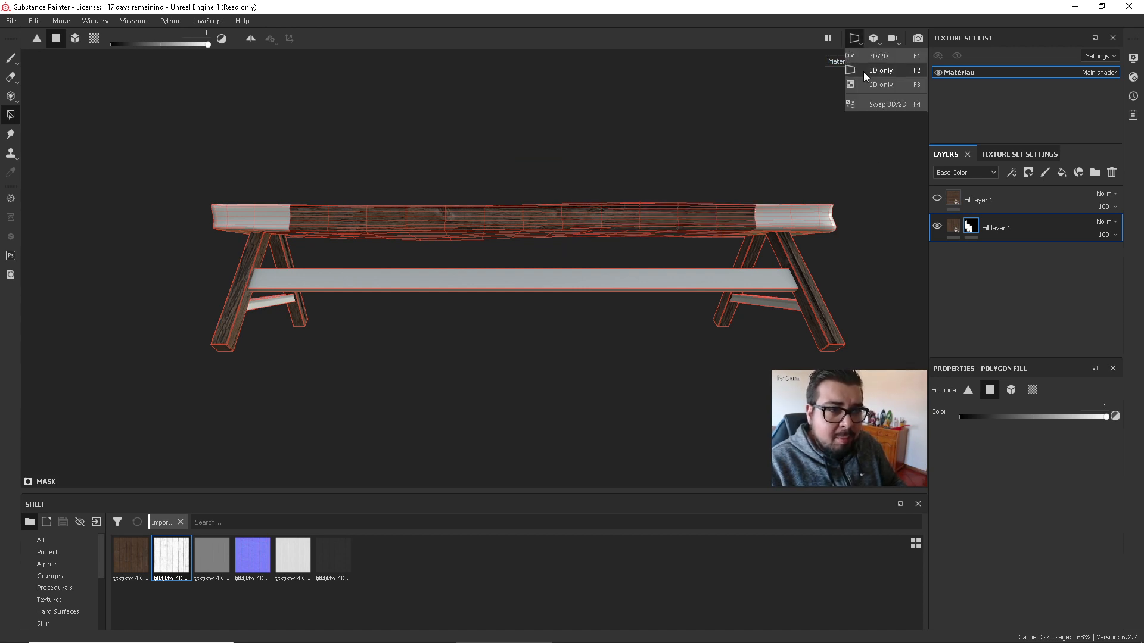
click(877, 57)
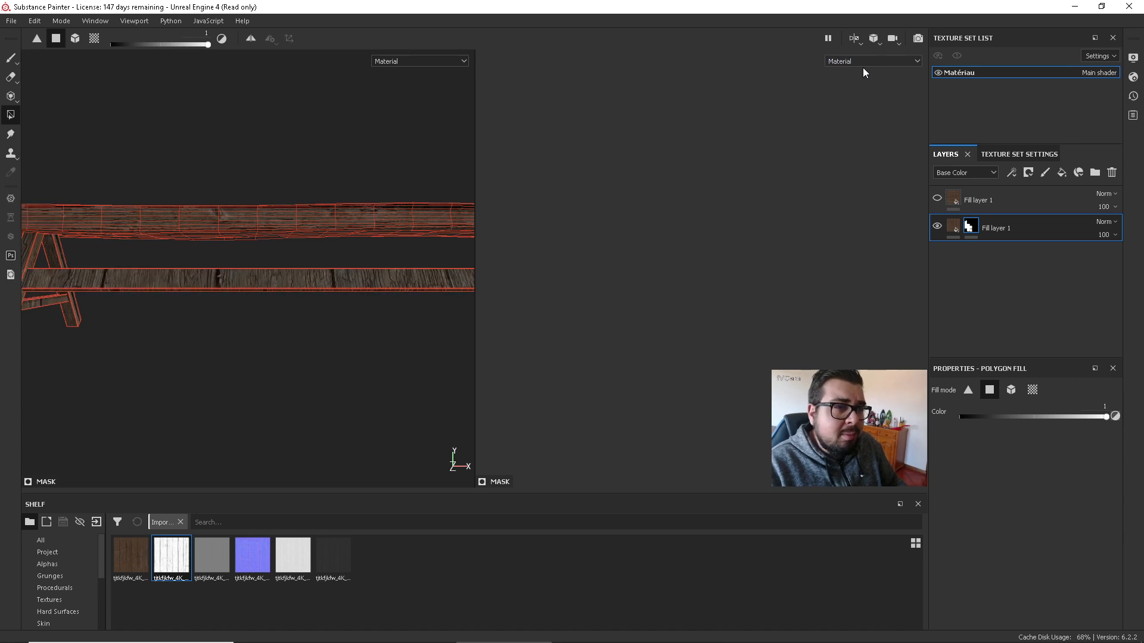
click(872, 60)
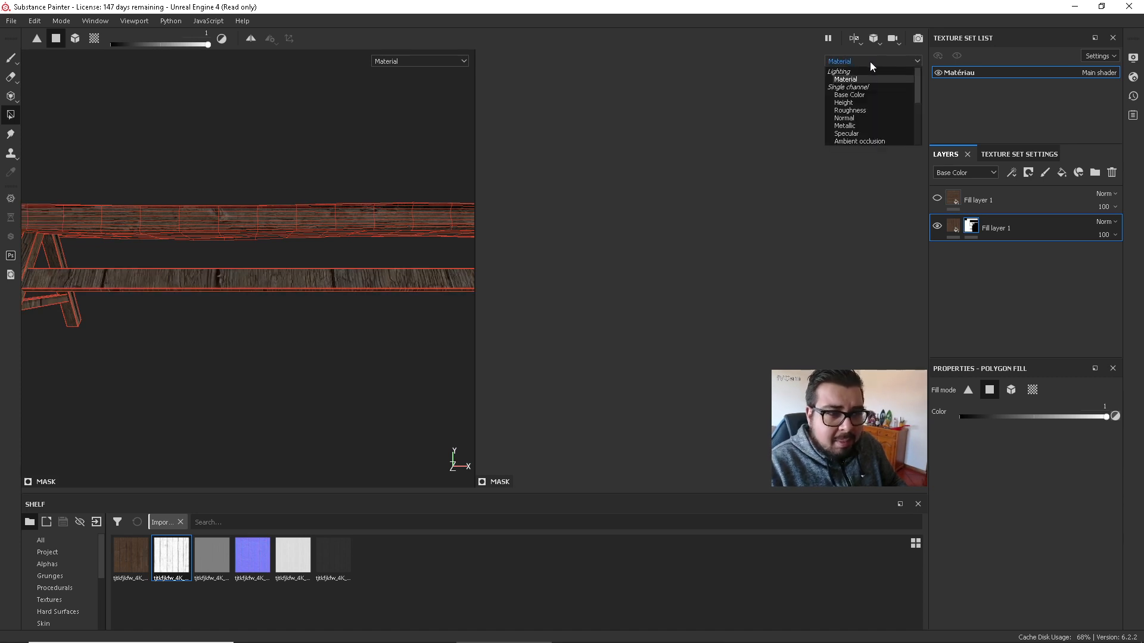
click(861, 79)
click(852, 42)
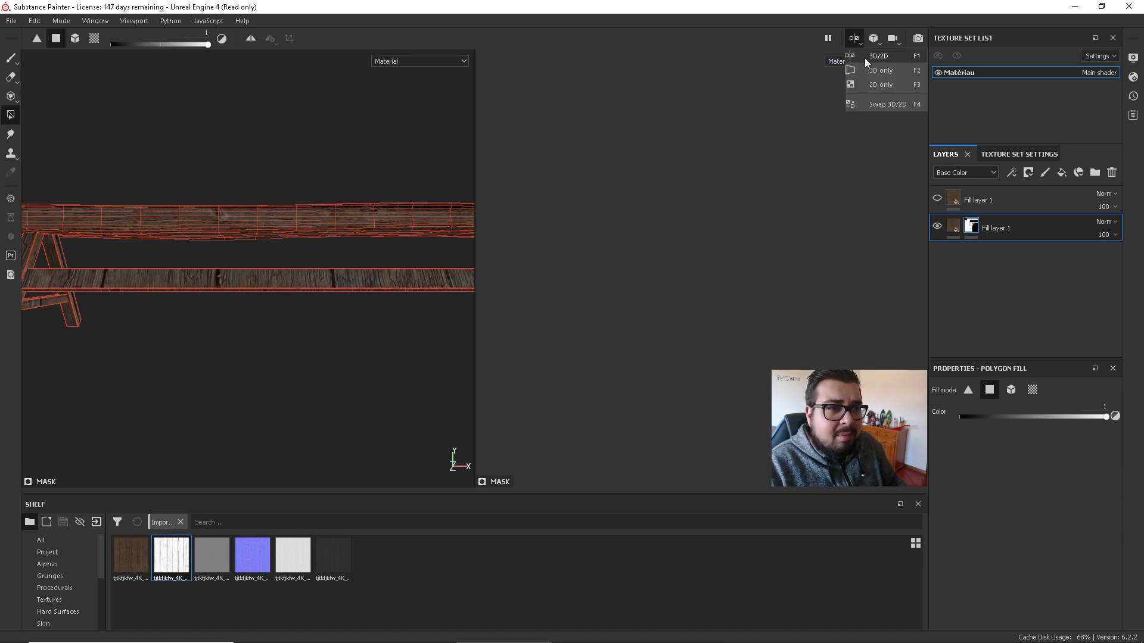
click(863, 58)
alt+drag(539, 179, 567, 207)
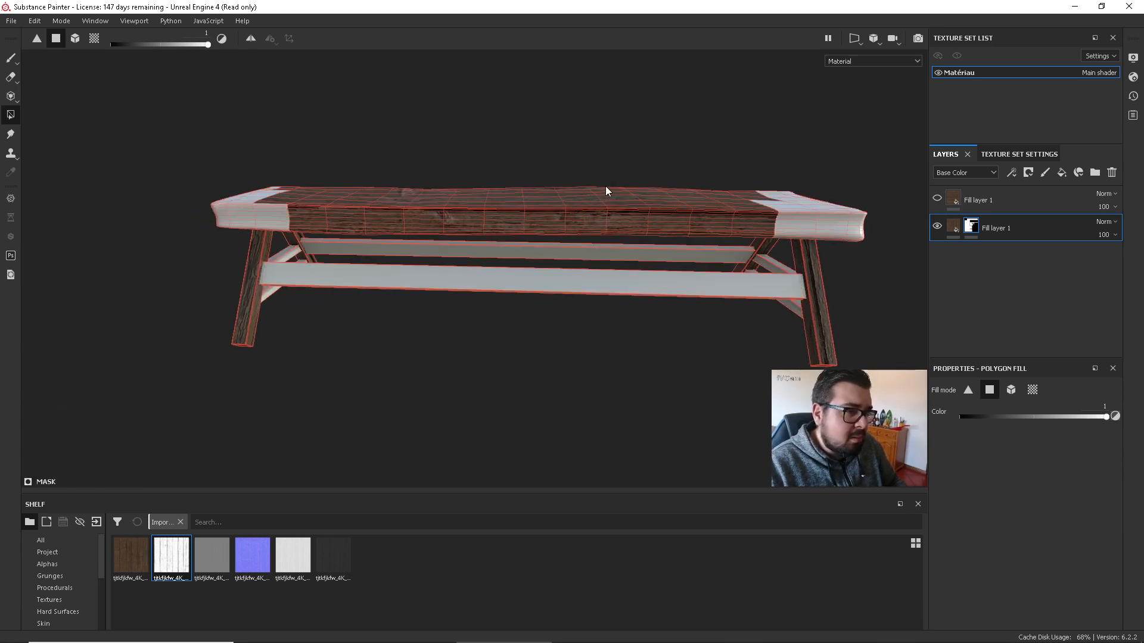
Extend the revealed wood along the tabletop's side edge toward one end with quad fill in colour 1, leaving the end's outermost part masked.
alt+drag(522, 165, 499, 141)
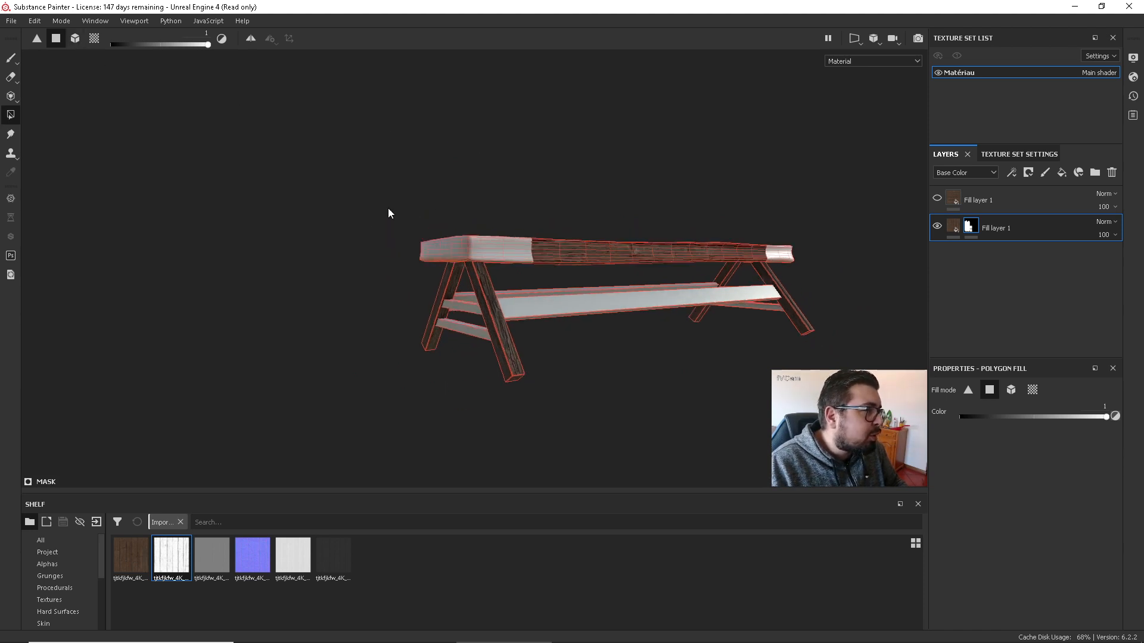
scroll(388, 208, up, 5)
scroll(404, 209, up, 3)
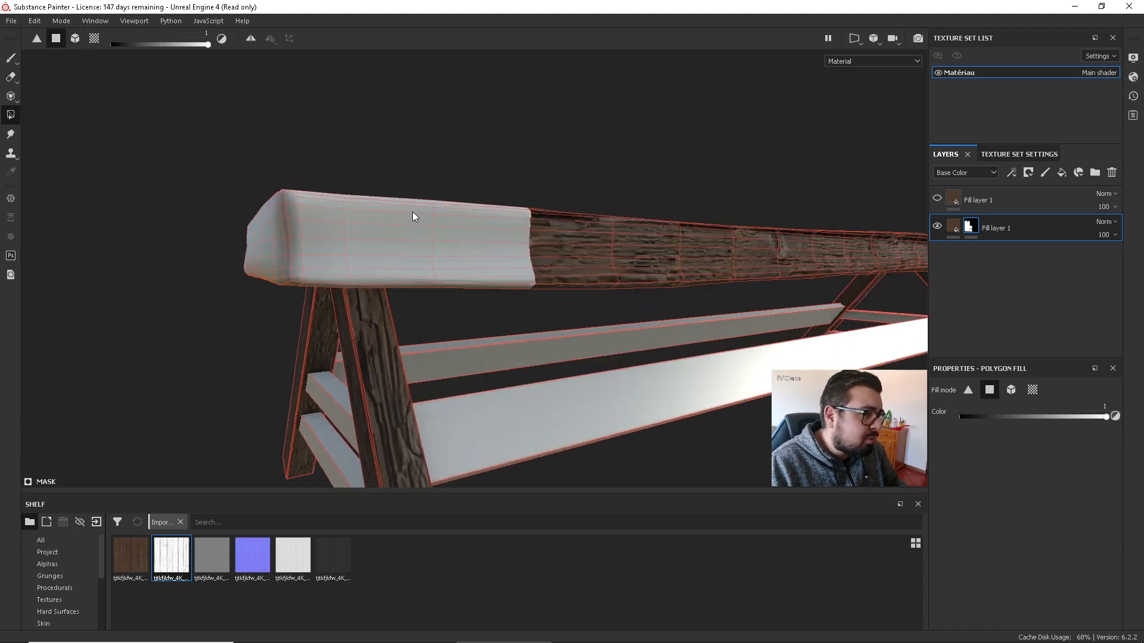
click(513, 215)
drag(513, 216, 507, 295)
mouse_move(417, 221)
mouse_down()
mouse_move(421, 298)
mouse_move(437, 225)
mouse_up()
click(500, 212)
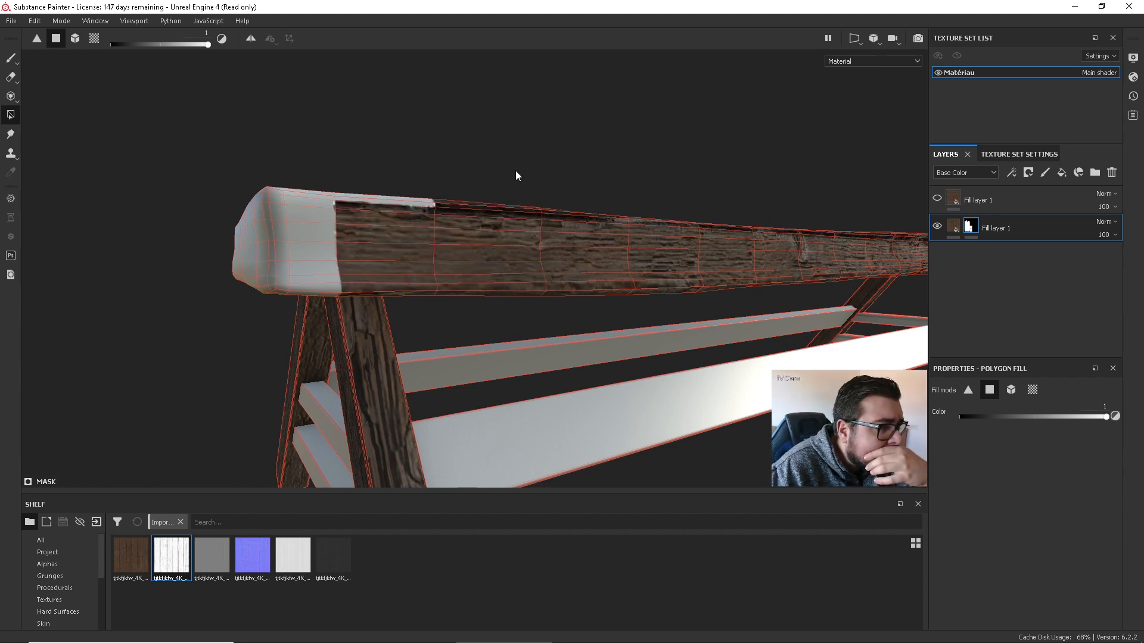
Try to bring the UV layout into view in the 3D/2D split view, and go back to the bench in 3D only.
click(134, 22)
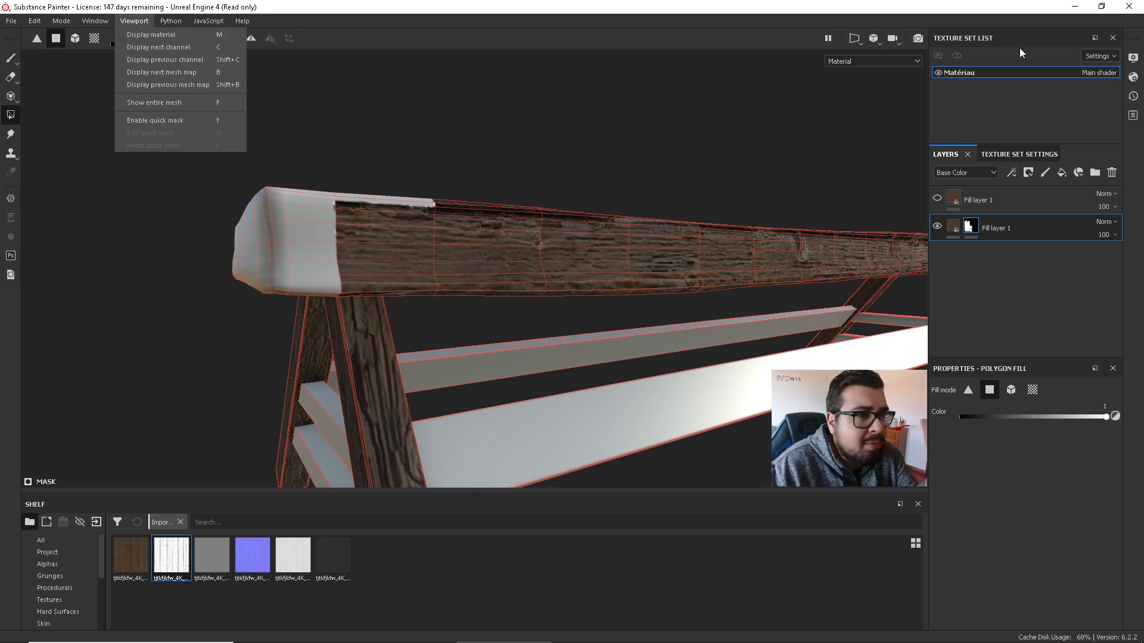
click(860, 38)
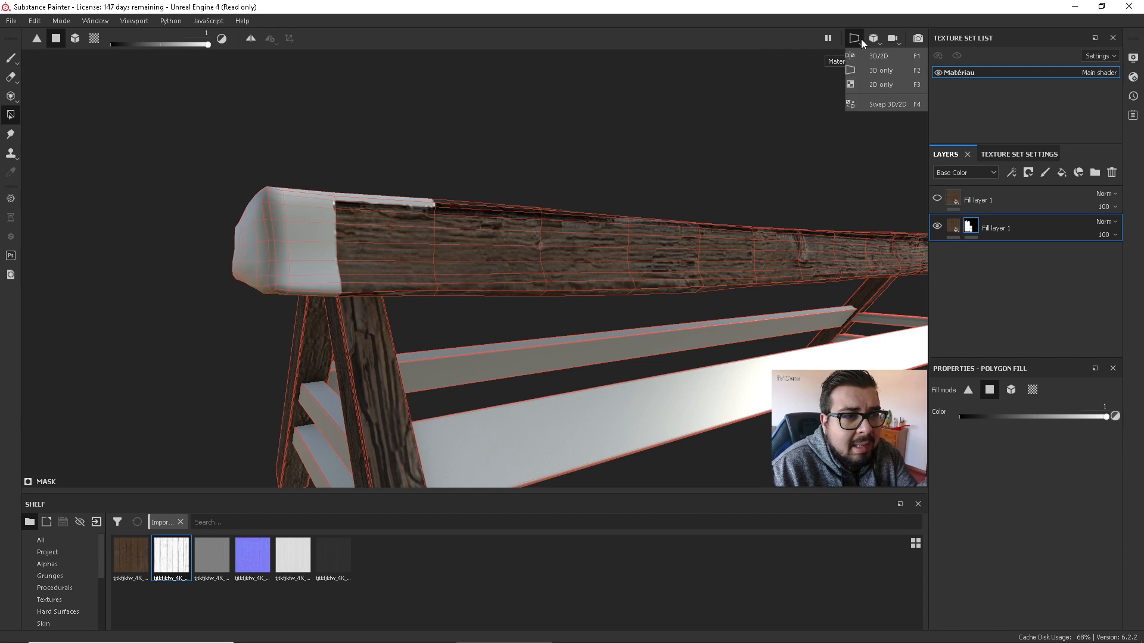
click(875, 70)
drag(838, 233, 754, 234)
drag(827, 289, 498, 471)
key(ctrl+z)
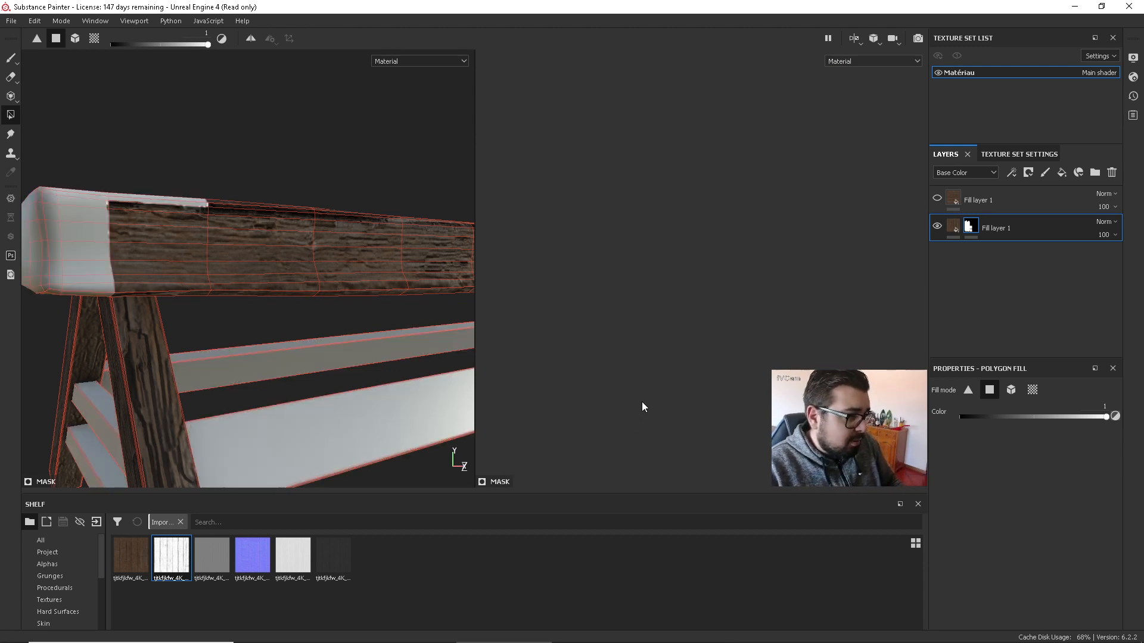
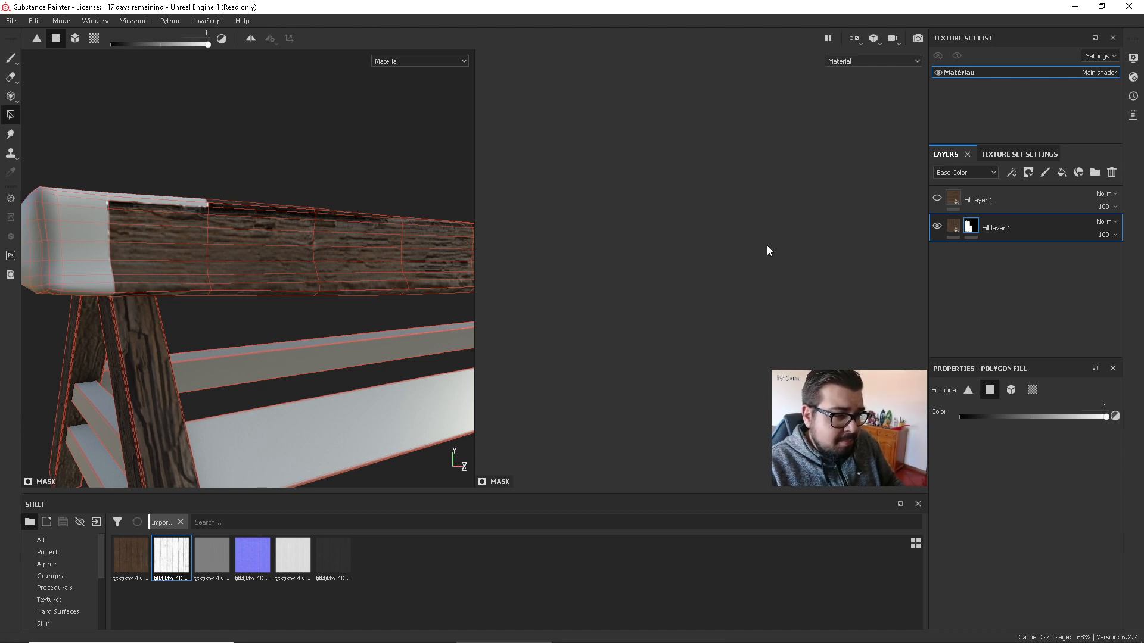
key(ctrl+alt)
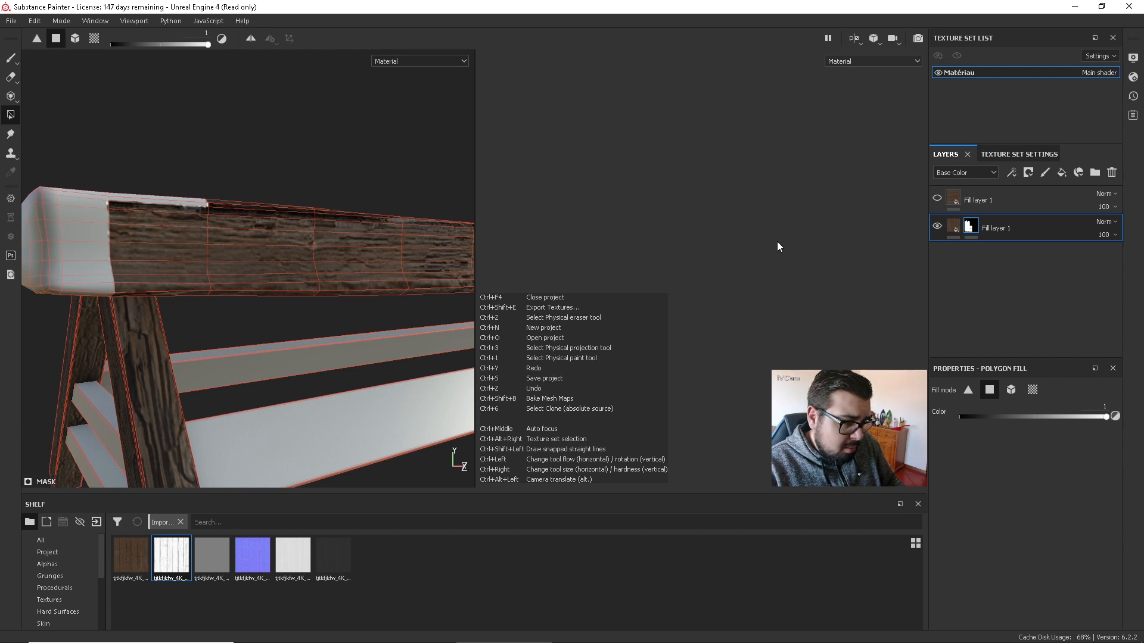
click(892, 59)
click(860, 41)
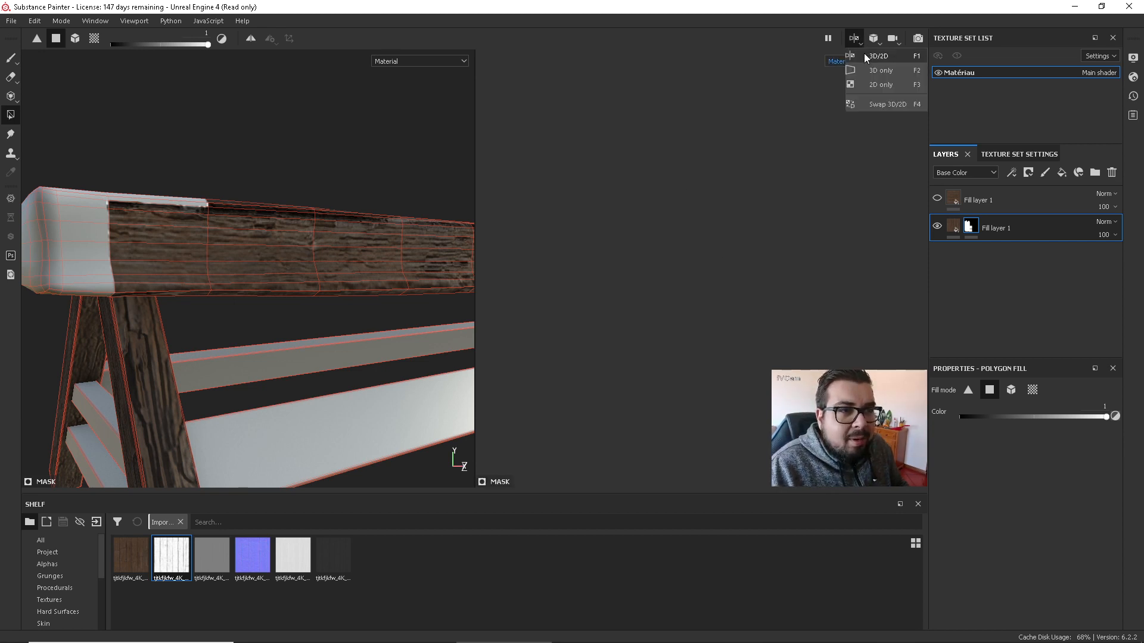
click(871, 70)
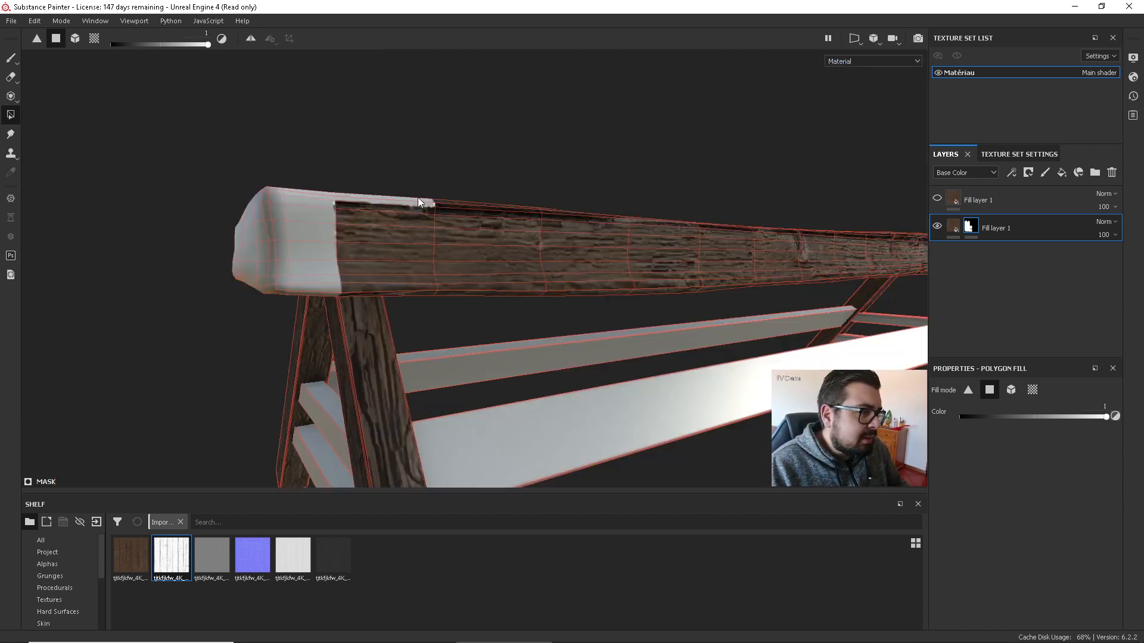
alt+drag(253, 125, 439, 259)
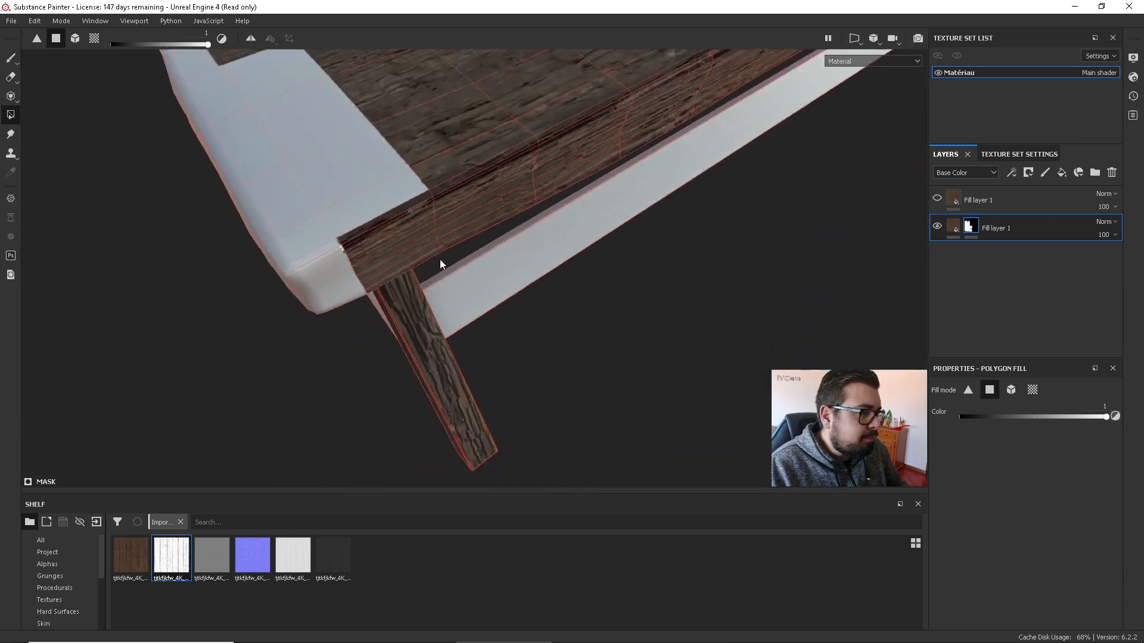
Polygon-fill the bare faces on the bench seat's top and underside near the end in the Fill layer 1 mask.
drag(391, 203, 260, 56)
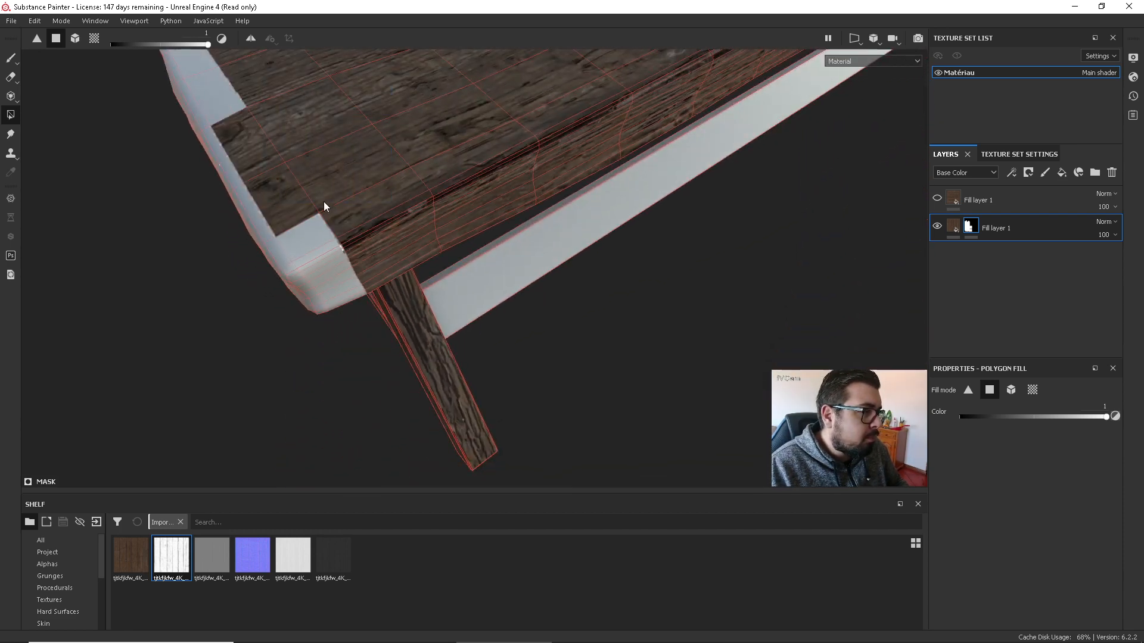
drag(317, 253, 304, 95)
alt+drag(274, 258, 421, 300)
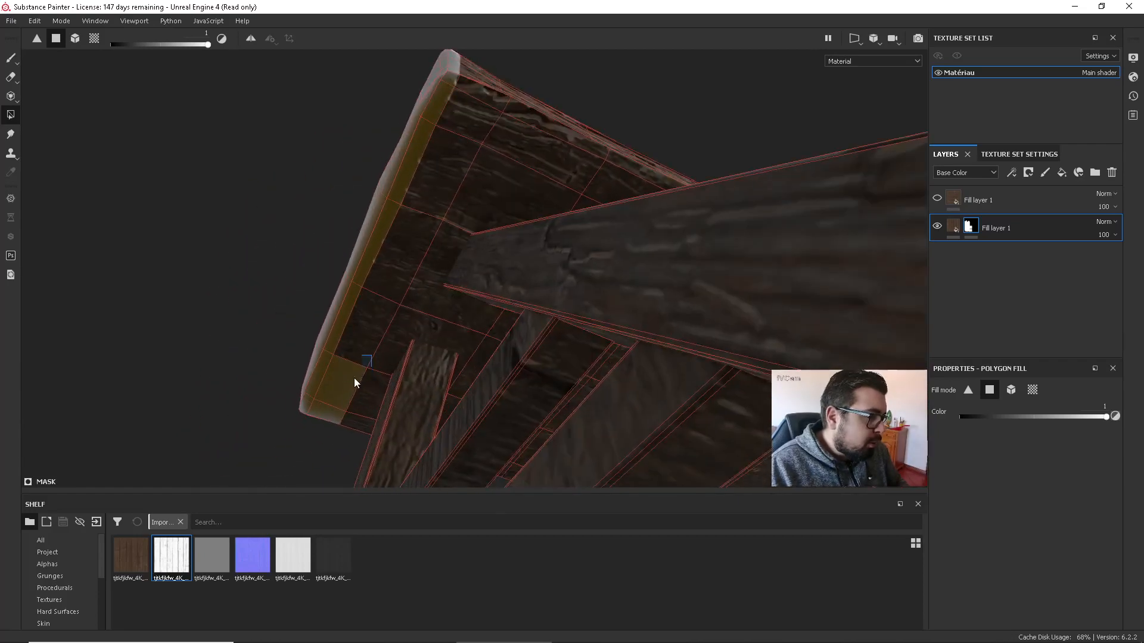
drag(335, 414, 333, 409)
alt+drag(334, 409, 424, 362)
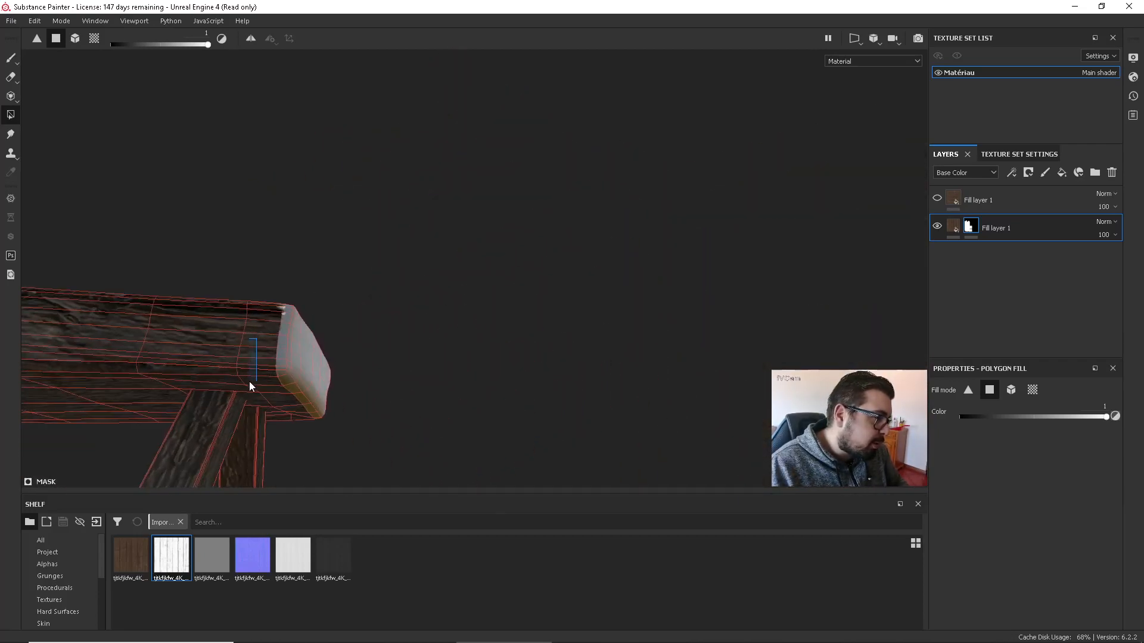
Fill the remaining bare seat-top faces along the end edge and corner in the wood layer's mask.
alt+drag(250, 382, 286, 208)
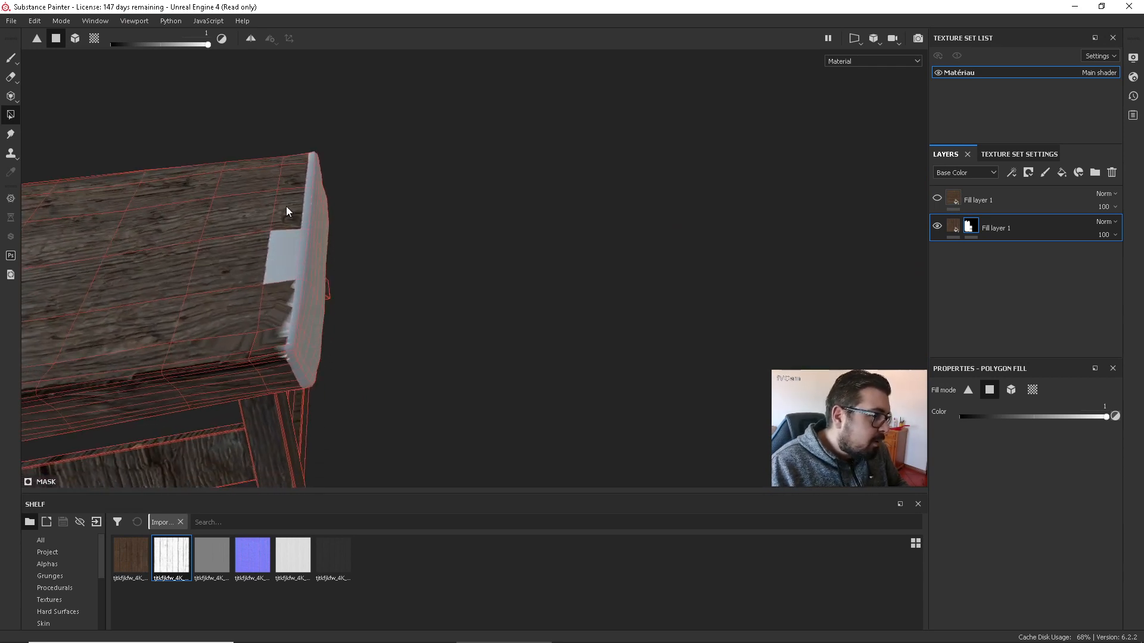
drag(270, 297, 303, 284)
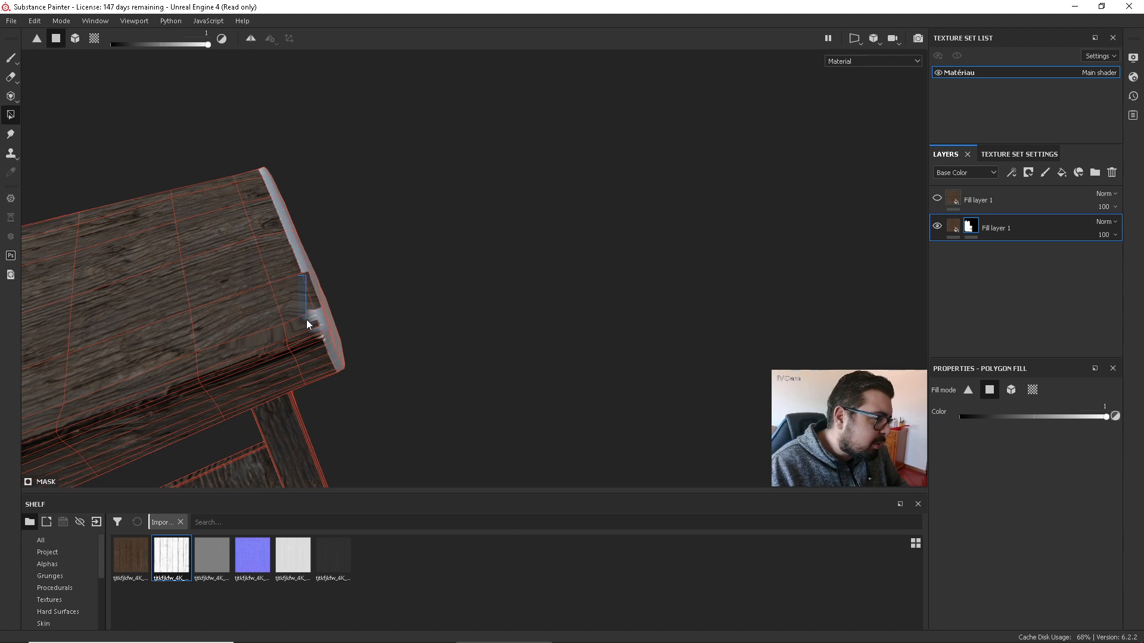
drag(307, 323, 295, 319)
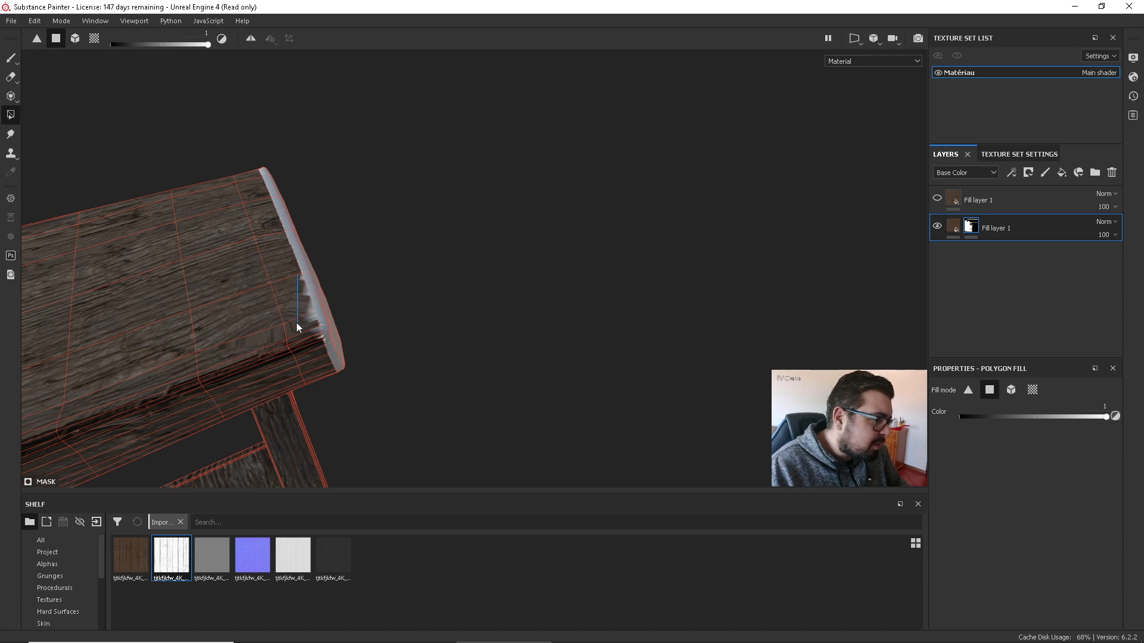
alt+middle_drag(273, 280, 418, 274)
scroll(418, 287, up, 2)
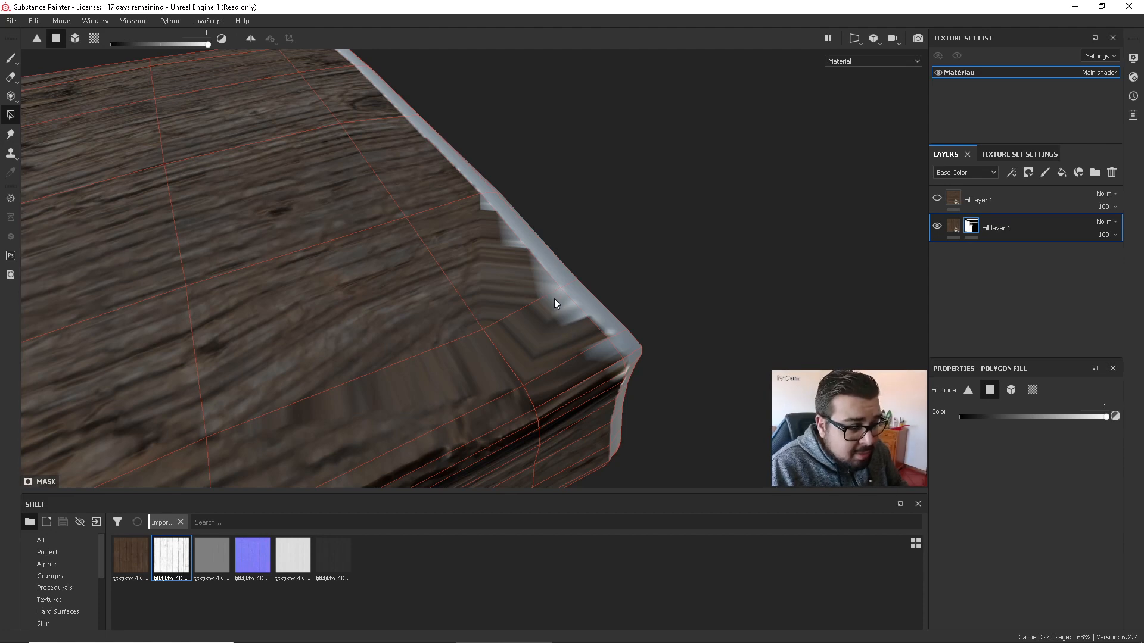
alt+drag(554, 298, 555, 435)
scroll(516, 301, down, 2)
drag(526, 249, 517, 240)
alt+drag(541, 302, 528, 406)
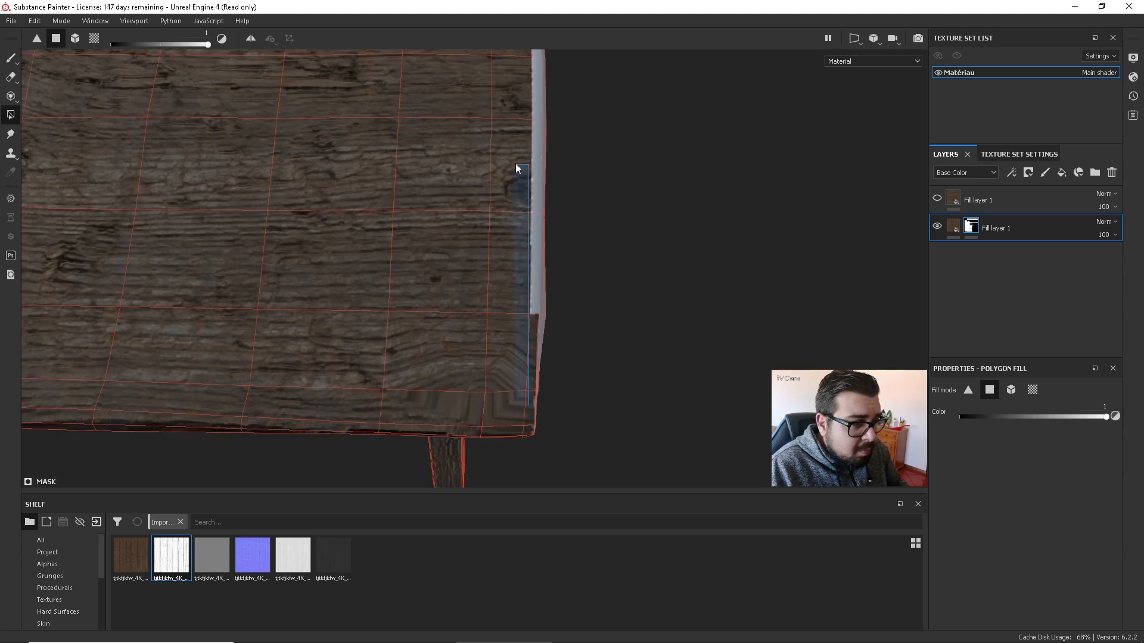
alt+drag(531, 148, 518, 322)
drag(498, 218, 397, 262)
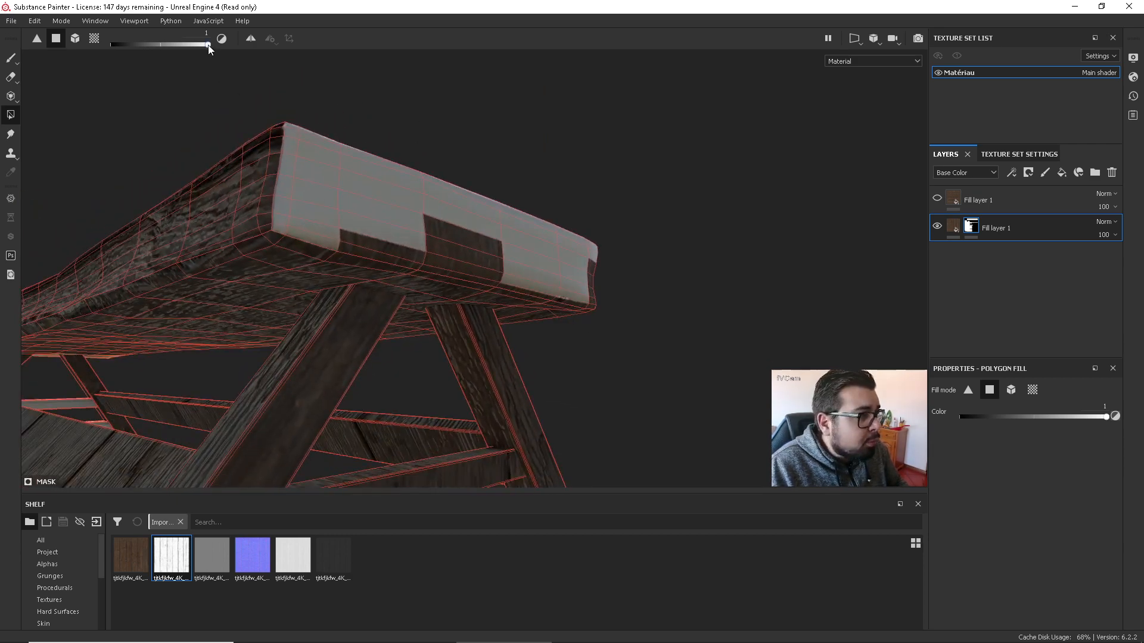
Set the polygon fill color to 0 and mask out the stray wood faces on the seat's end cap.
drag(209, 46, 74, 61)
click(387, 250)
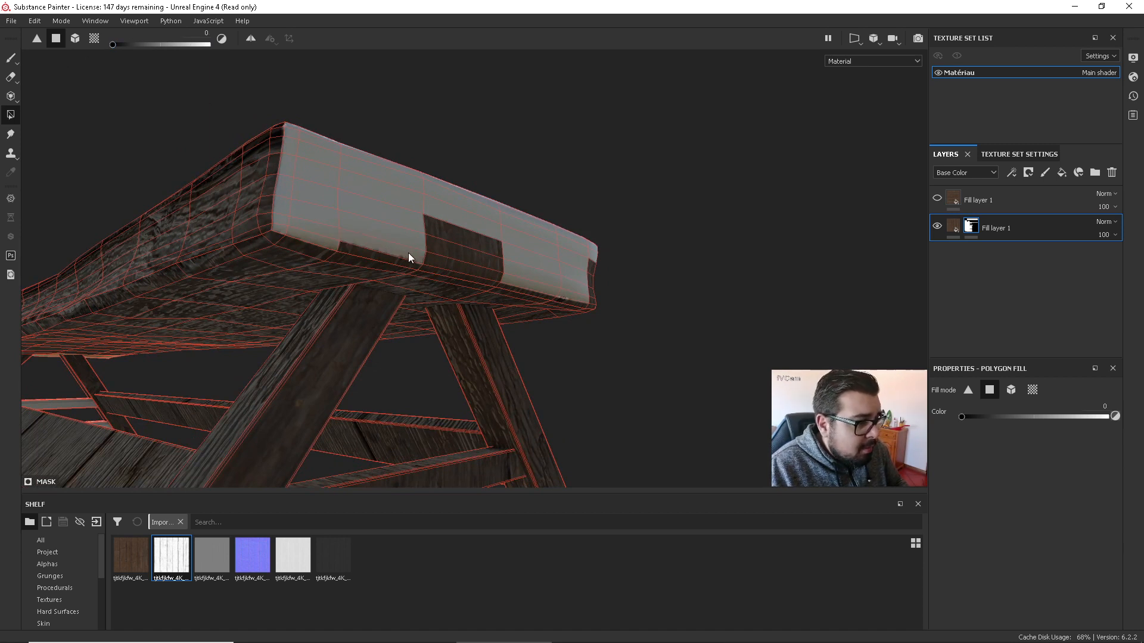
click(395, 262)
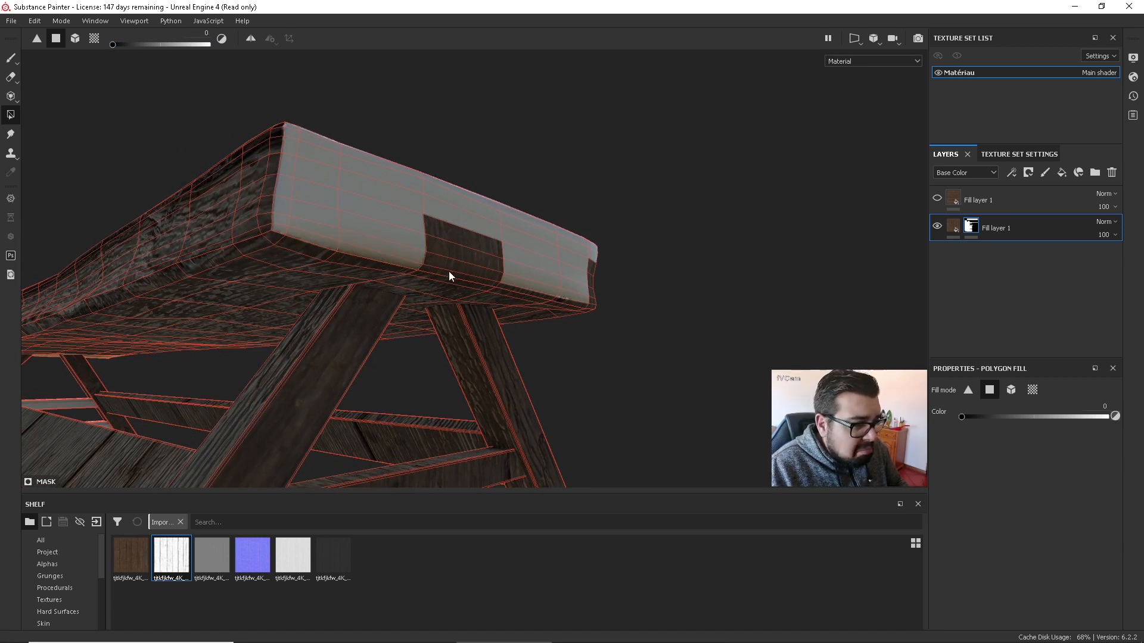
click(448, 271)
click(460, 261)
click(469, 247)
alt+drag(500, 248, 481, 293)
click(568, 301)
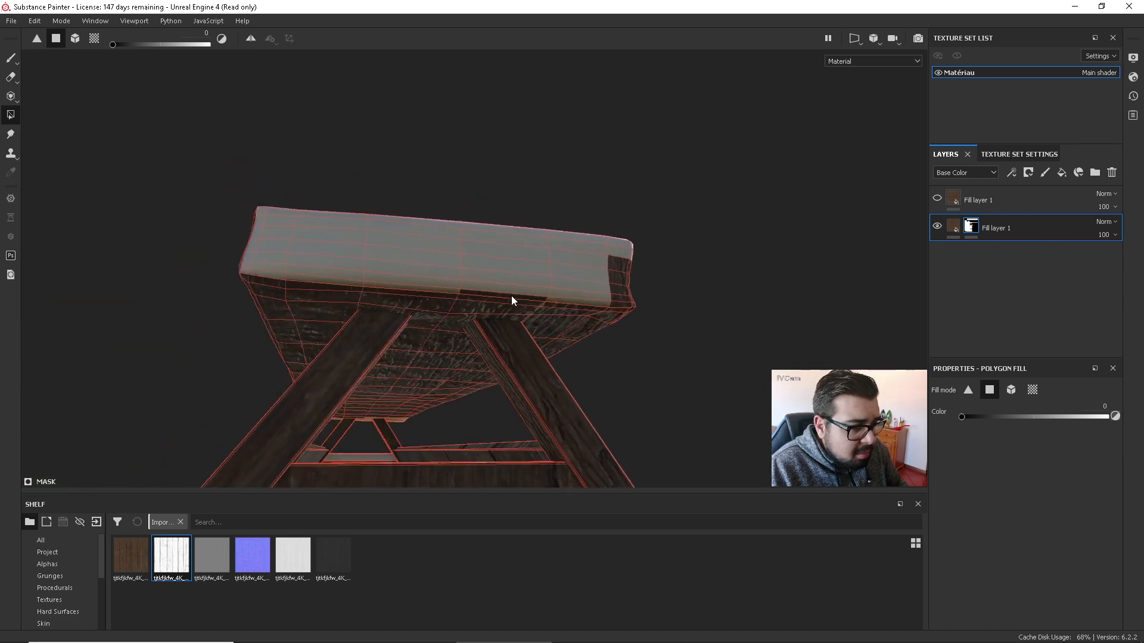
click(511, 296)
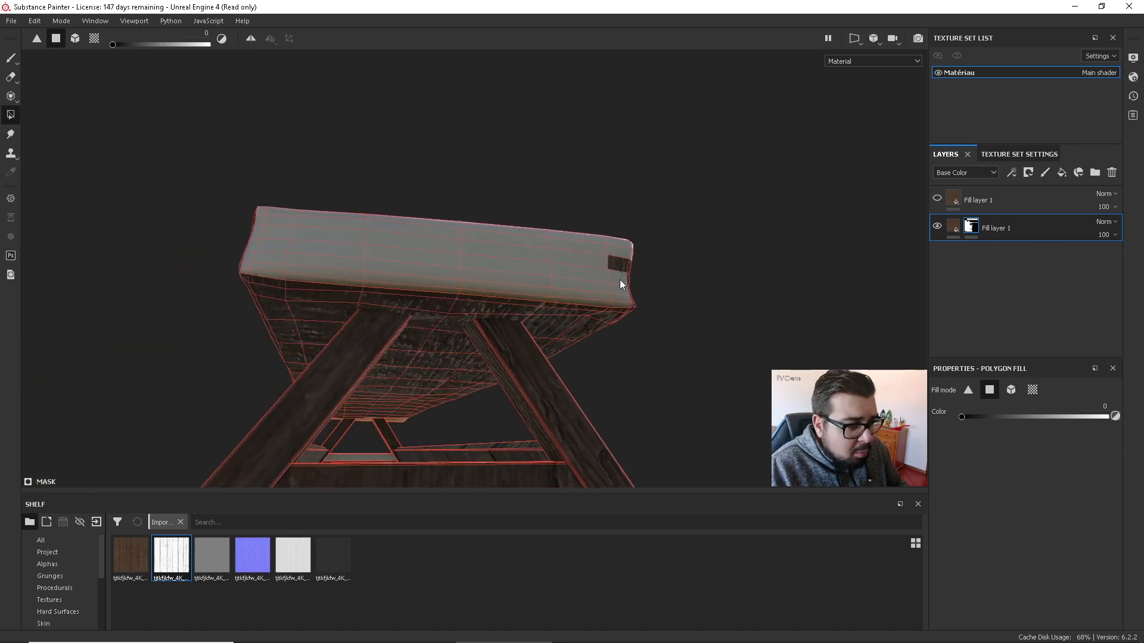
alt+drag(620, 273, 582, 307)
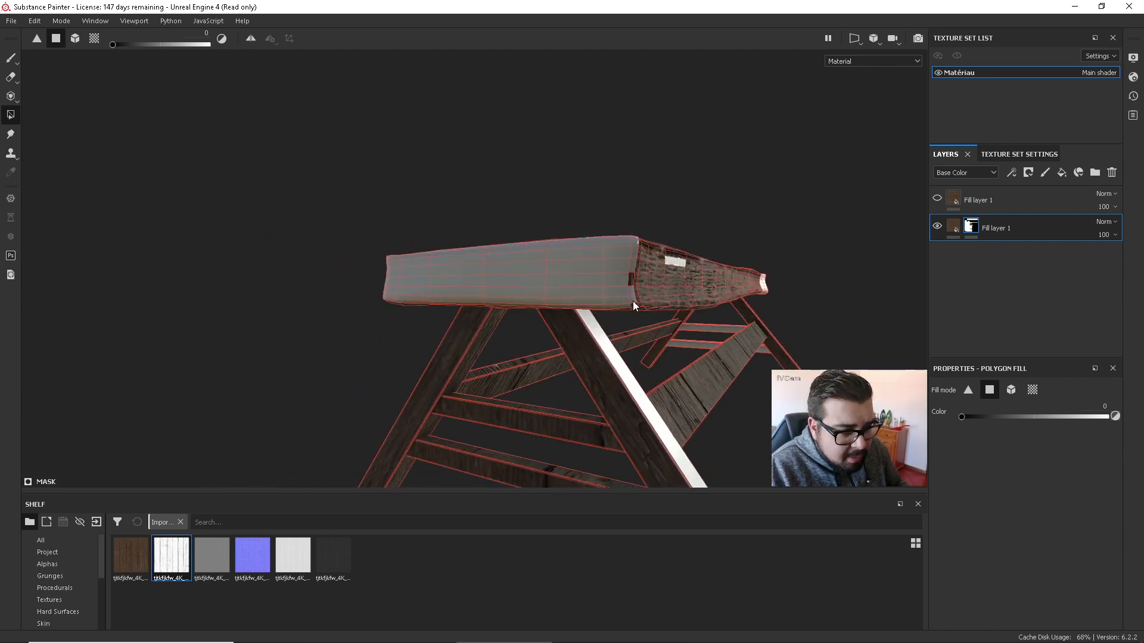
Set the polygon fill color to 1 and fill the bare patches on the seat's top and long side.
alt+drag(655, 270, 680, 281)
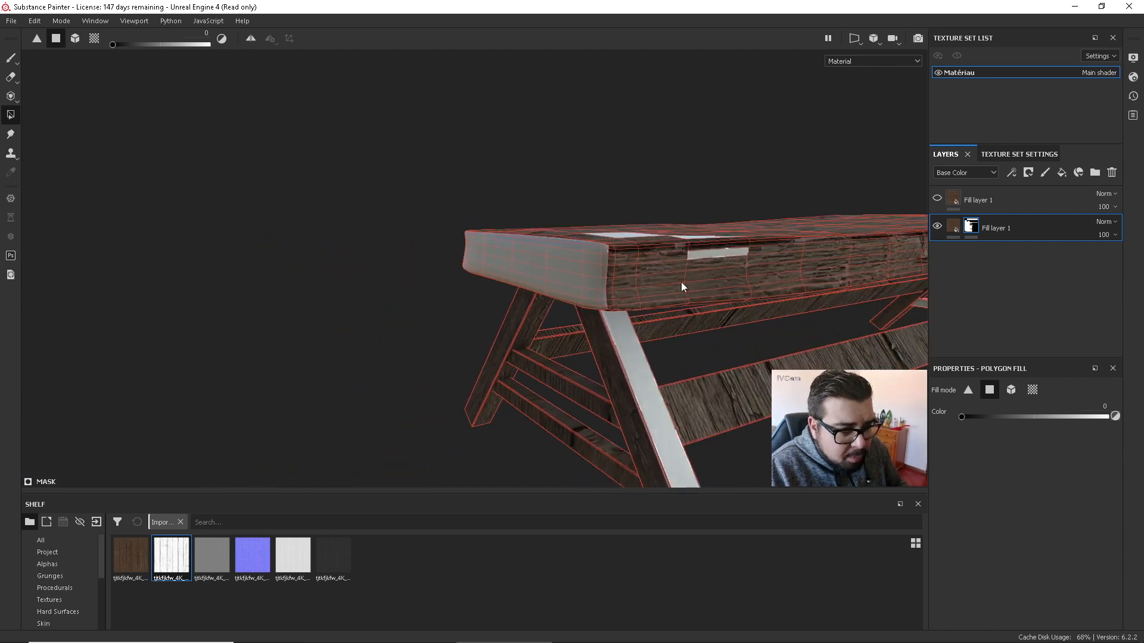
drag(113, 45, 220, 45)
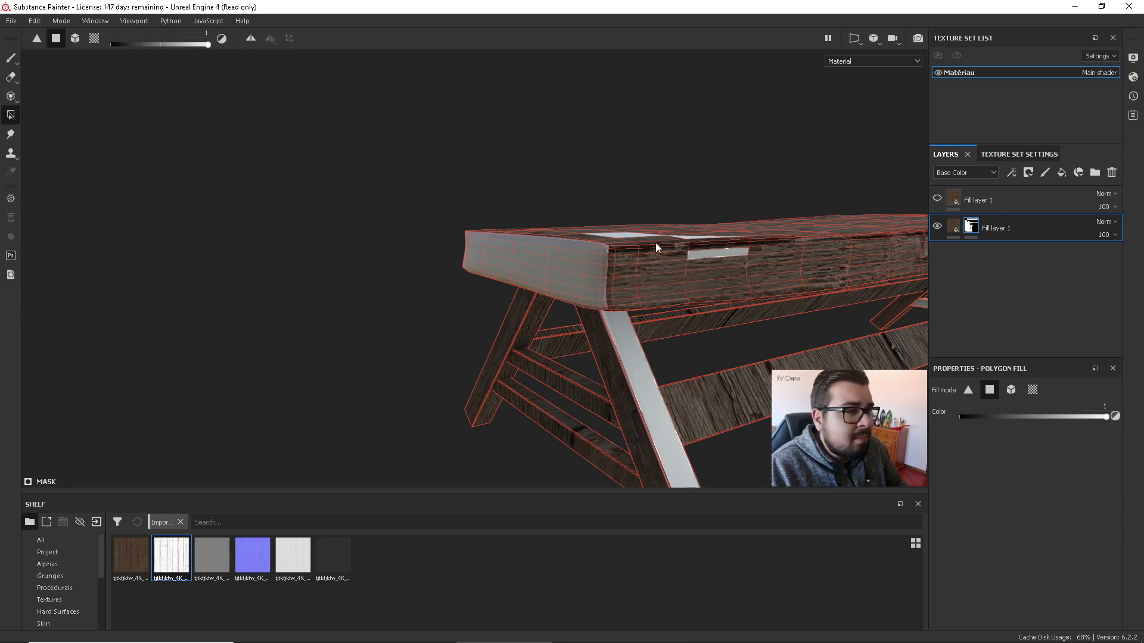
alt+drag(703, 244, 477, 230)
key(ctrl+z)
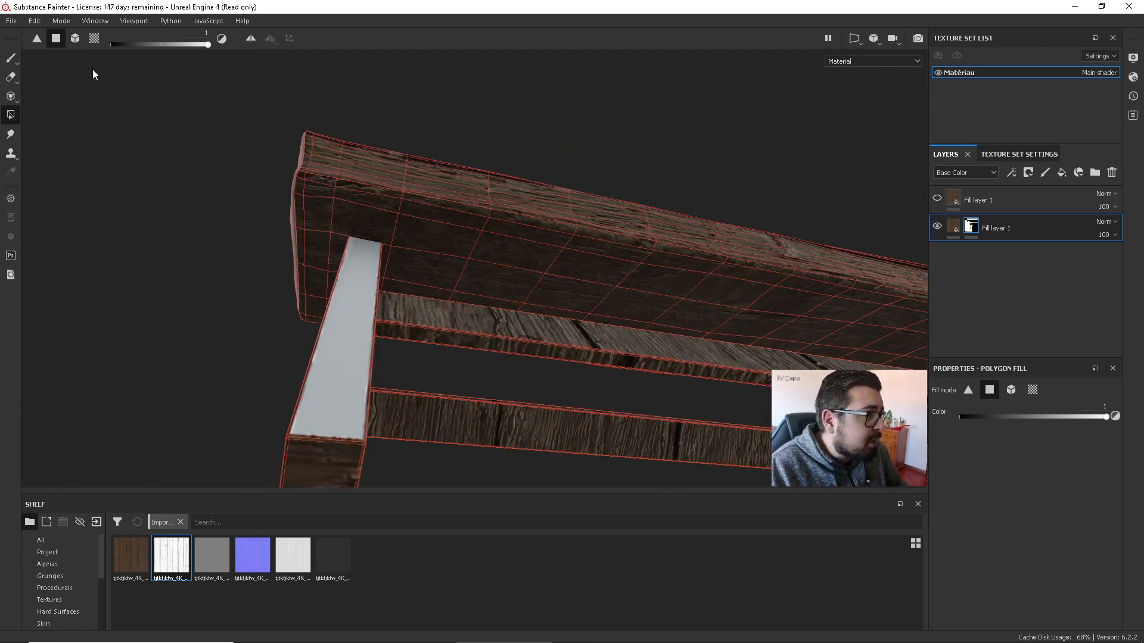
click(75, 38)
click(348, 307)
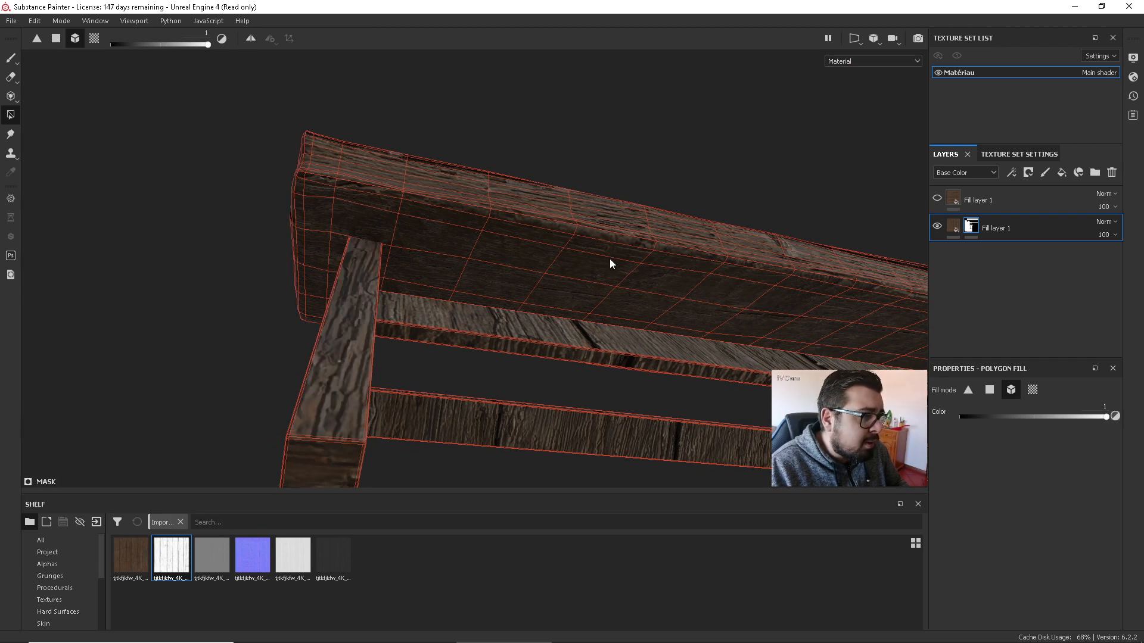
alt+drag(610, 262, 612, 383)
key(ctrl+z)
Return to polygon fill mode and fill the leg's bare inner face with wood.
alt+middle_drag(490, 304, 498, 266)
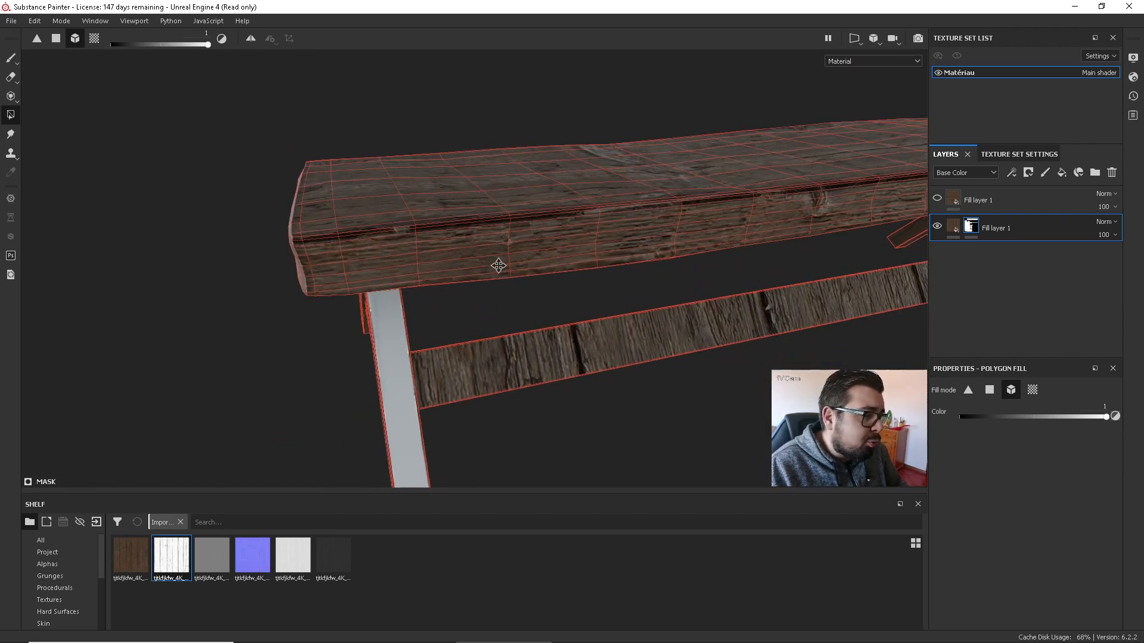
alt+drag(498, 266, 398, 125)
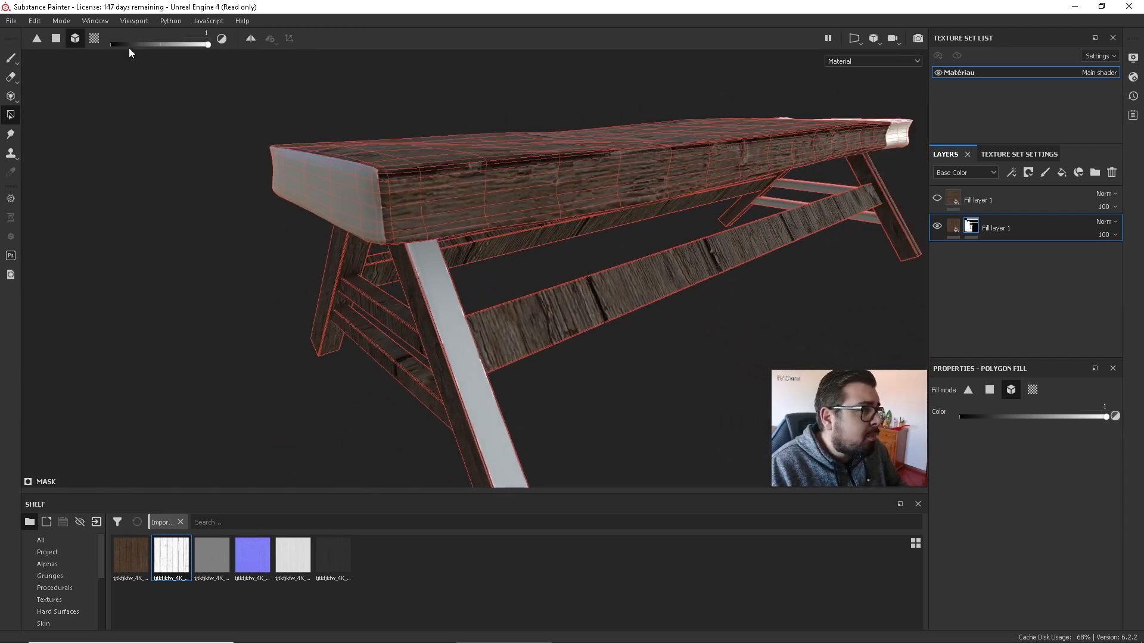
click(55, 38)
click(479, 338)
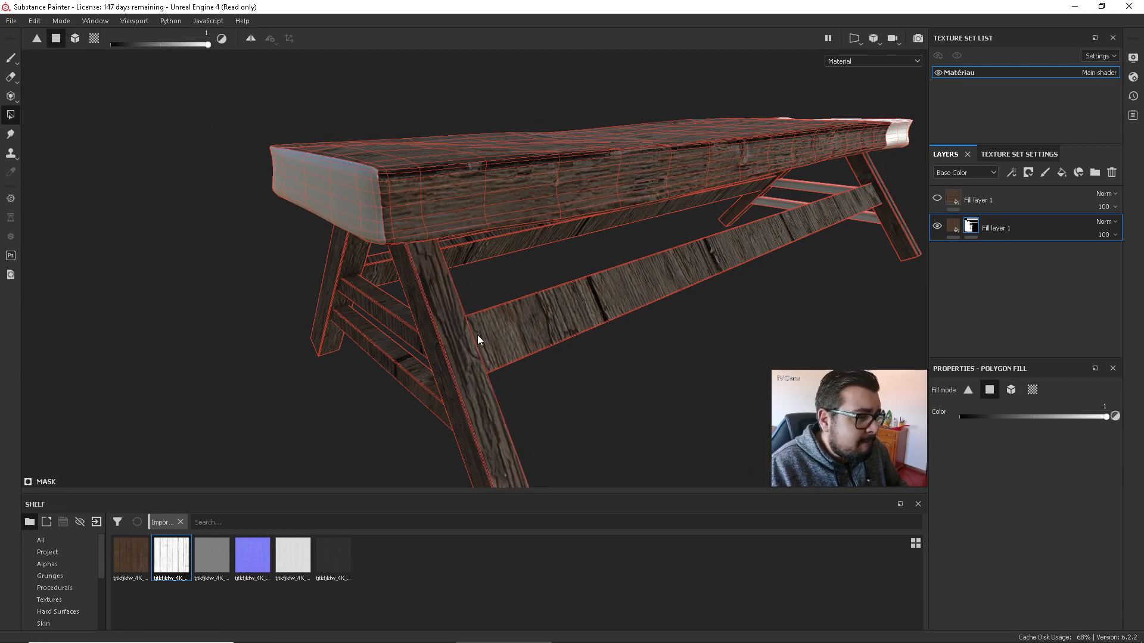
Set the fill color to 0 and mask out the long rails and the short cross braces between the legs.
drag(529, 293, 438, 321)
drag(497, 242, 314, 271)
drag(208, 45, 112, 45)
alt+drag(423, 120, 498, 422)
alt+drag(375, 439, 581, 422)
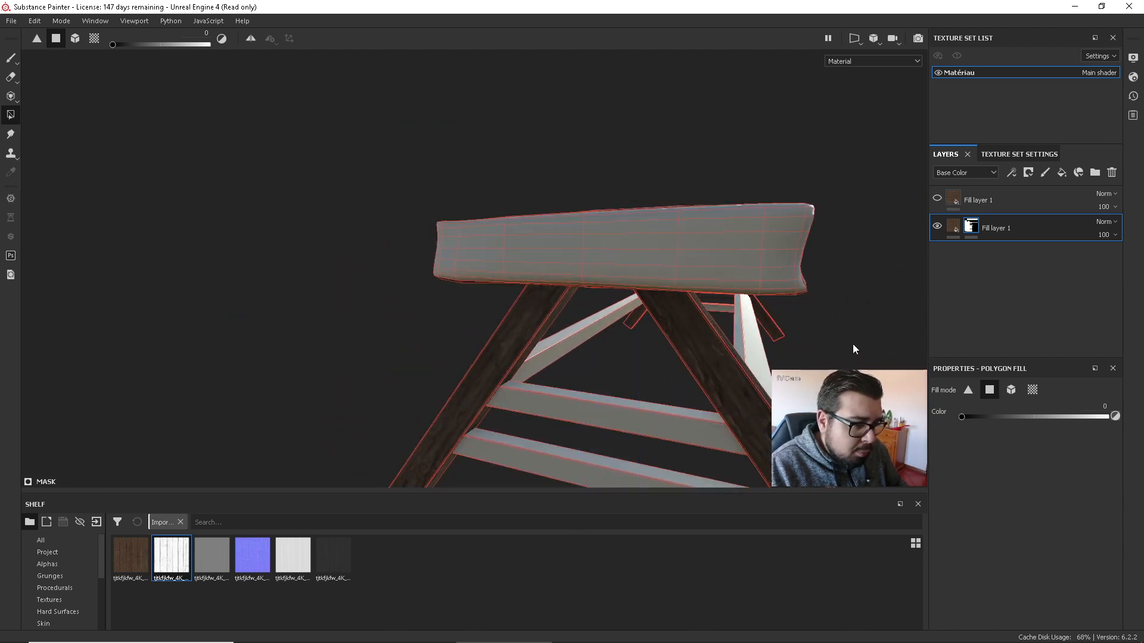
alt+drag(853, 350, 766, 278)
key(ctrl+z)
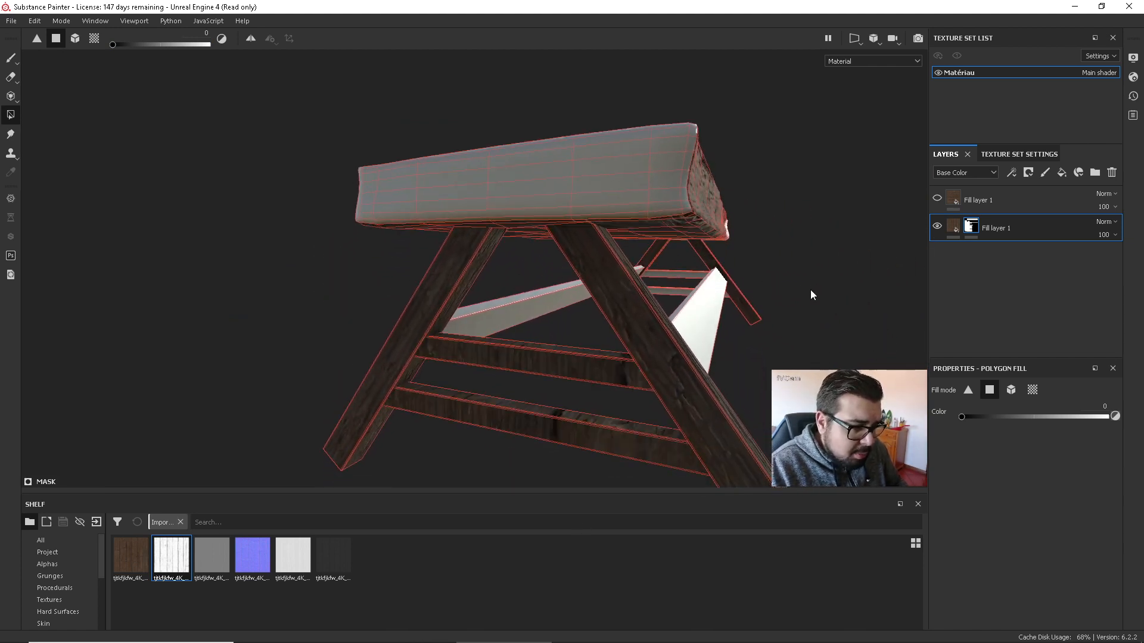
drag(520, 347, 519, 466)
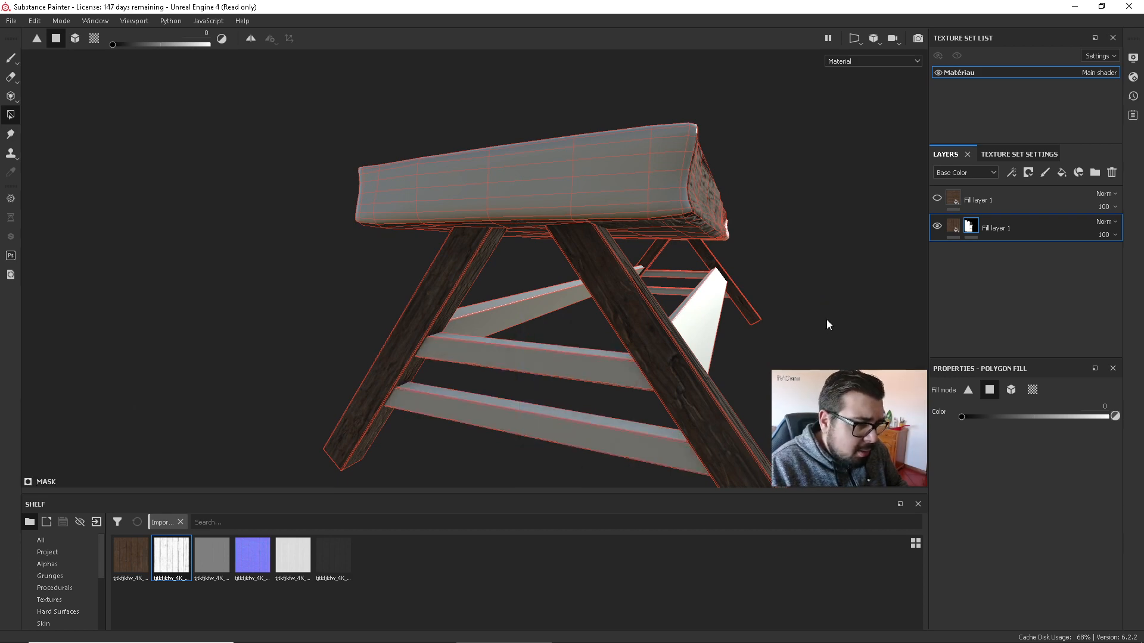
Set the fill color to 1 and fill the bare top, side and underside seat faces near the opposite end.
alt+drag(827, 325, 658, 365)
scroll(659, 365, up, 5)
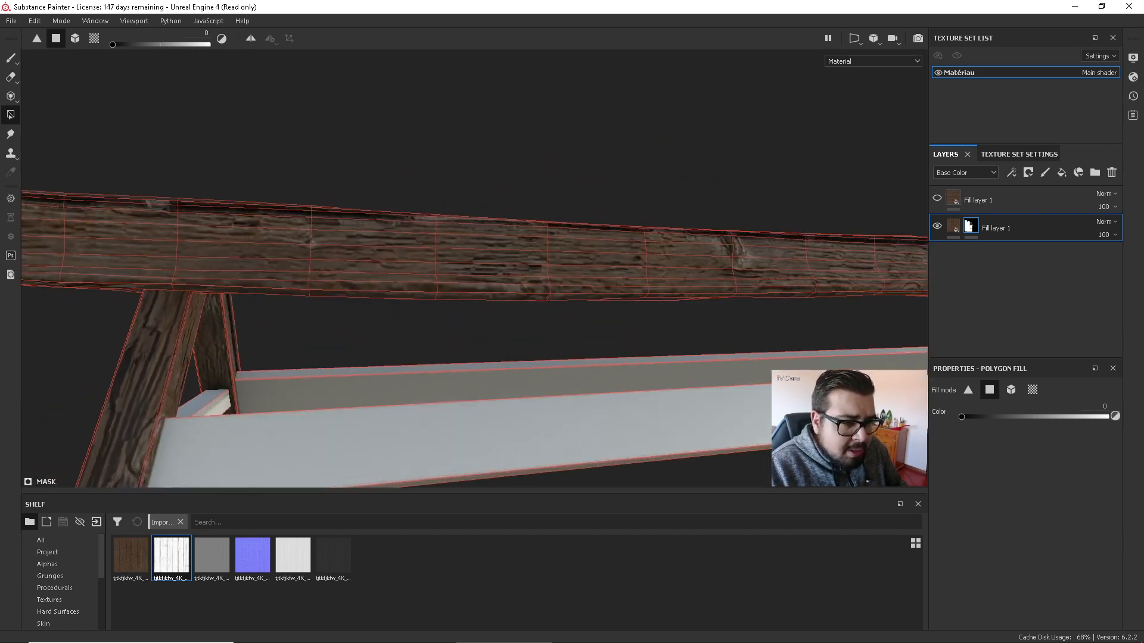
scroll(805, 302, down, 4)
alt+drag(805, 302, 753, 284)
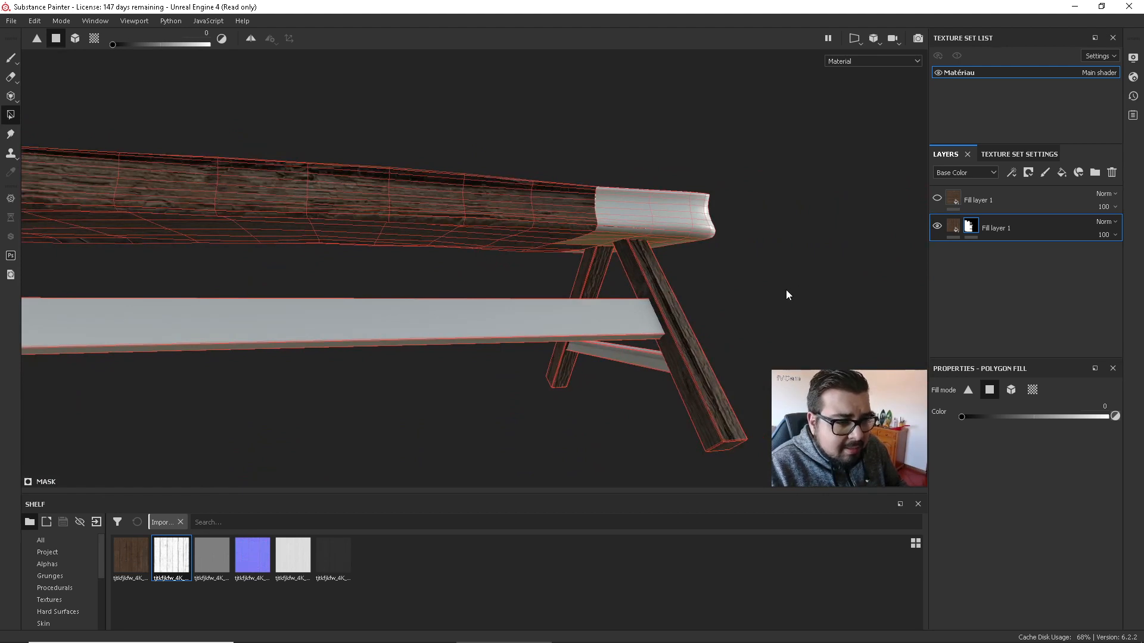
scroll(781, 270, up, 2)
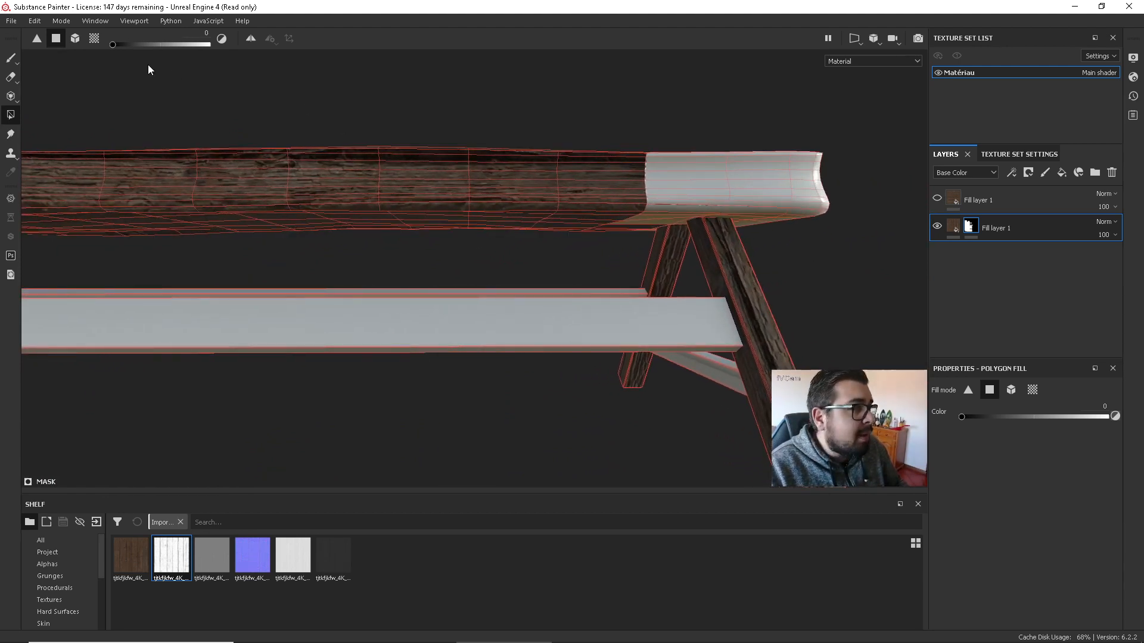
alt+drag(148, 69, 247, 143)
drag(113, 44, 229, 52)
drag(445, 170, 442, 286)
alt+drag(612, 249, 559, 317)
alt+drag(587, 248, 587, 183)
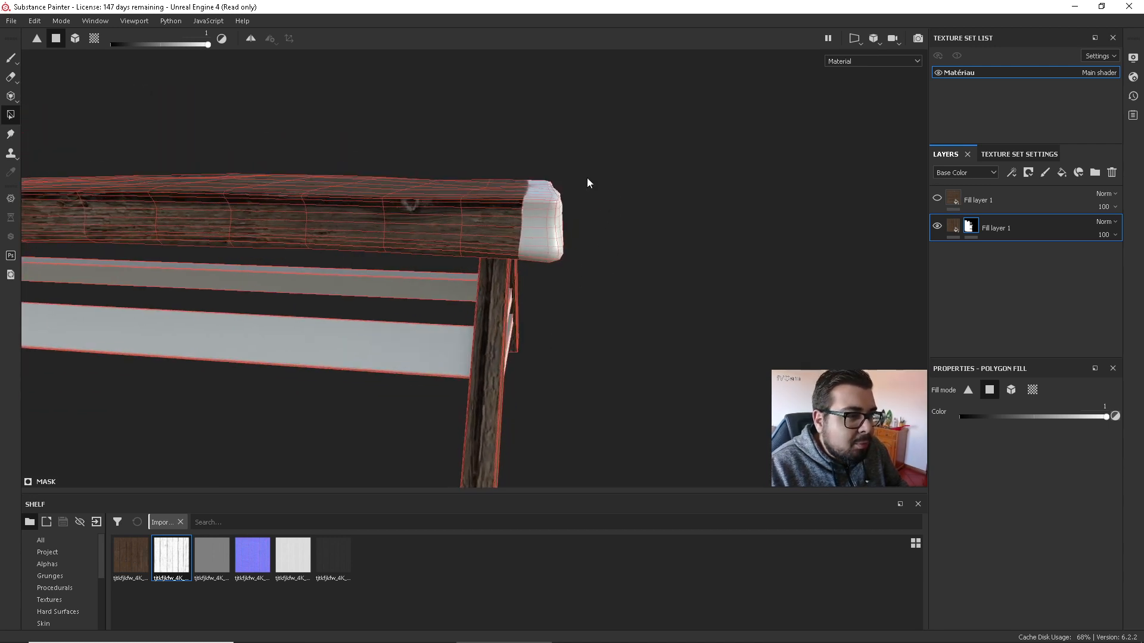
drag(537, 153, 470, 314)
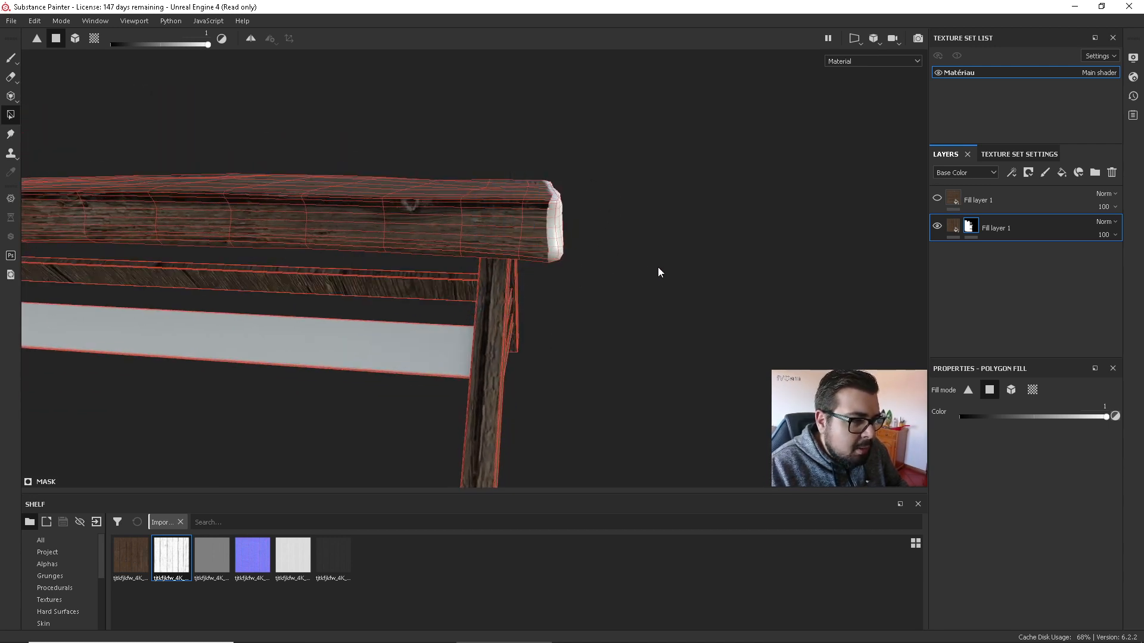
alt+drag(648, 270, 199, 192)
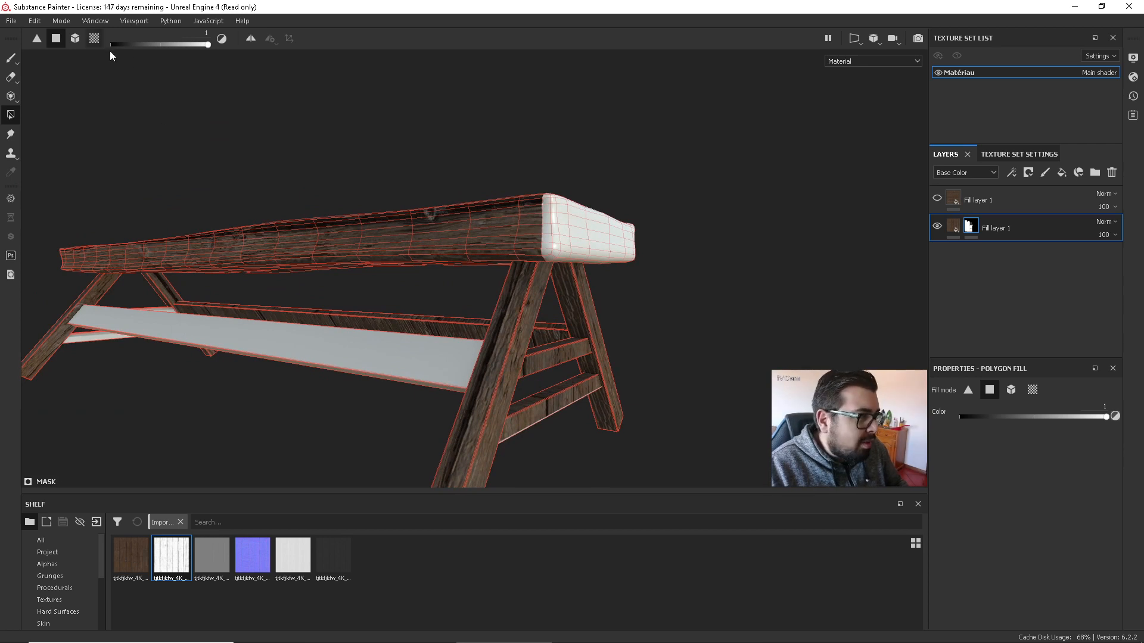
Set the fill color to 0 and mask out the wood on the opposite end's cross braces and the long rail.
drag(208, 45, 99, 53)
alt+drag(656, 394, 552, 375)
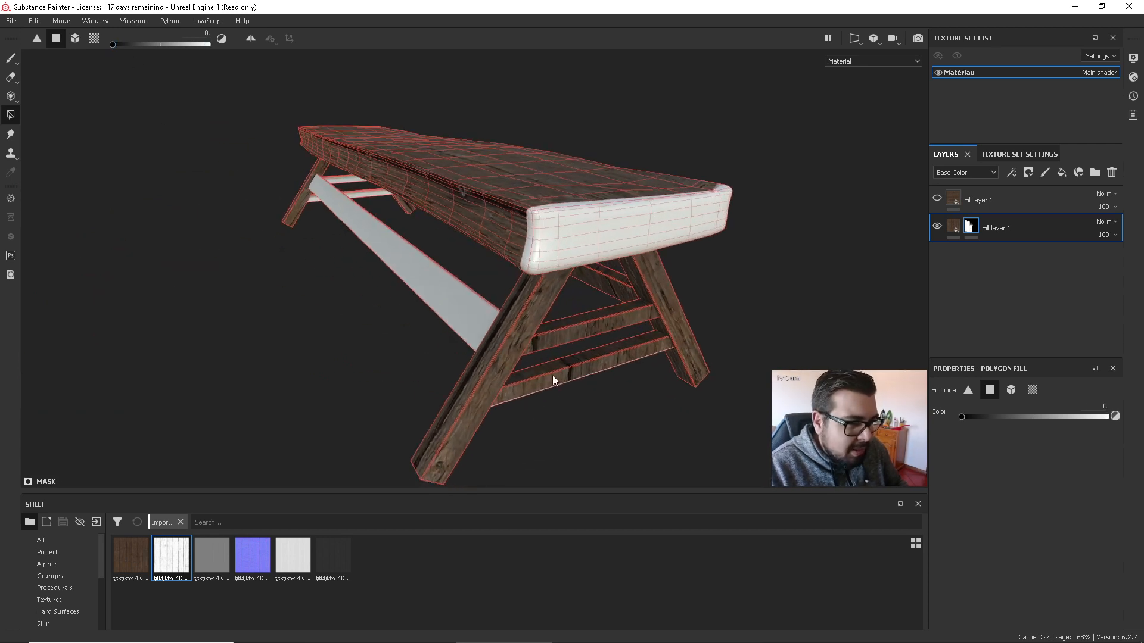
click(595, 317)
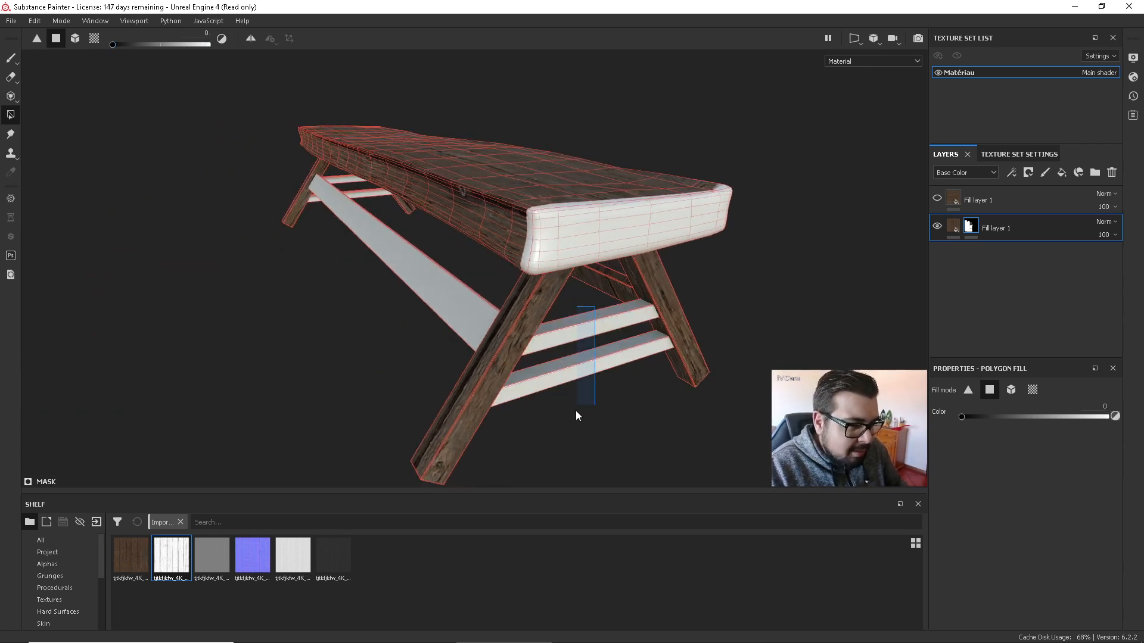
alt+drag(524, 379, 478, 329)
scroll(478, 329, up, 5)
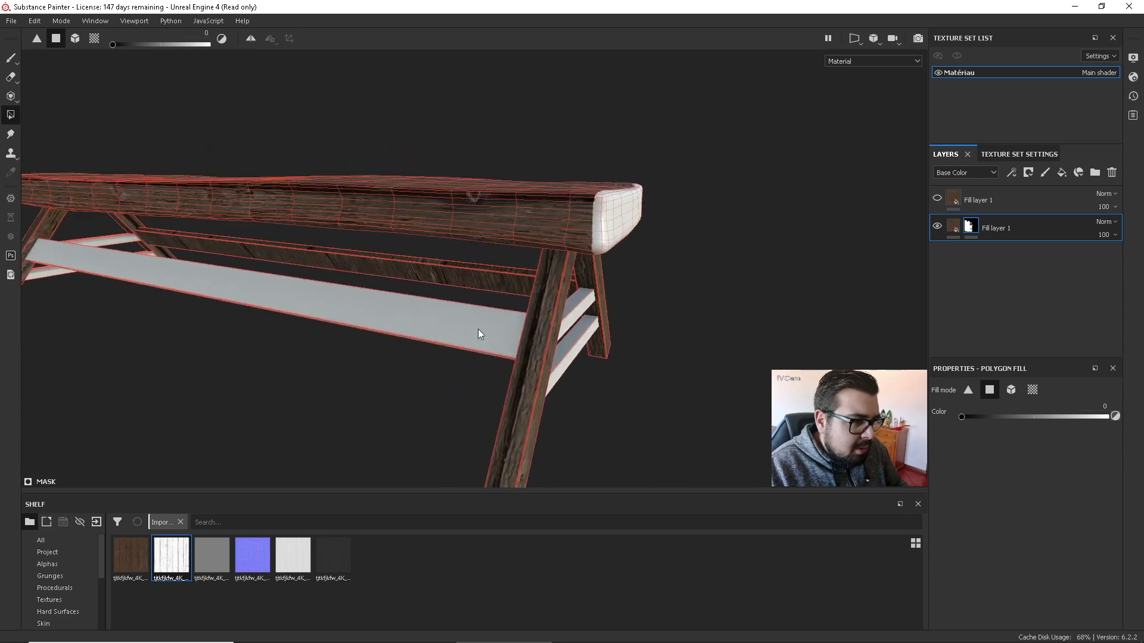
click(458, 258)
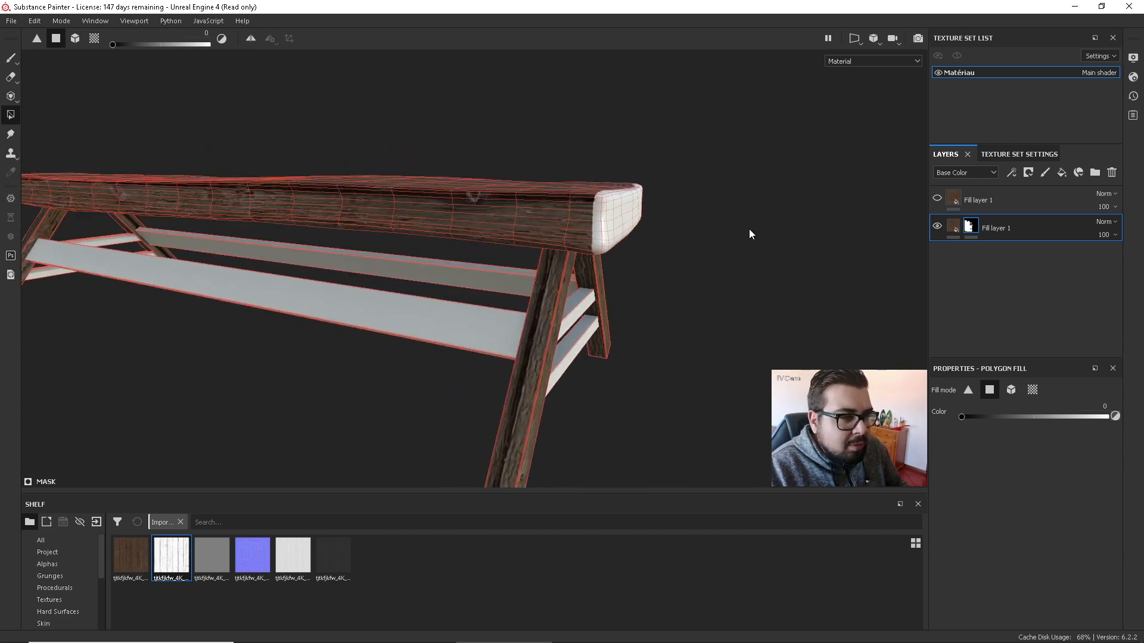
alt+drag(749, 229, 232, 229)
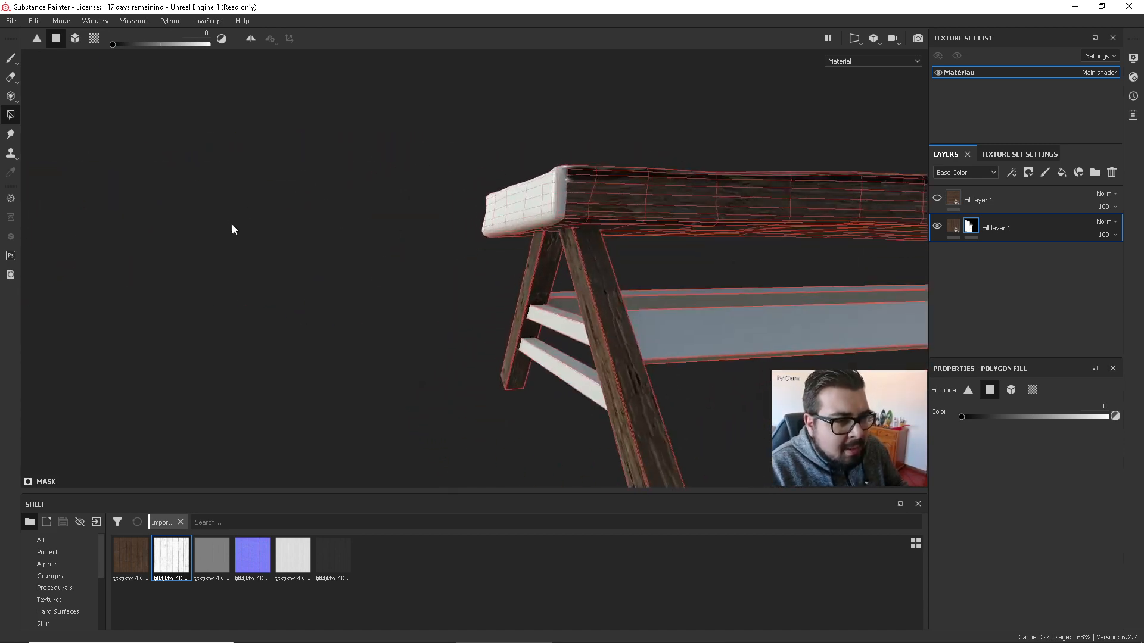
Set the fill color to 1 and fill the bare top and side faces along the seat's edge beside the end cap.
alt+drag(681, 246, 447, 174)
click(112, 38)
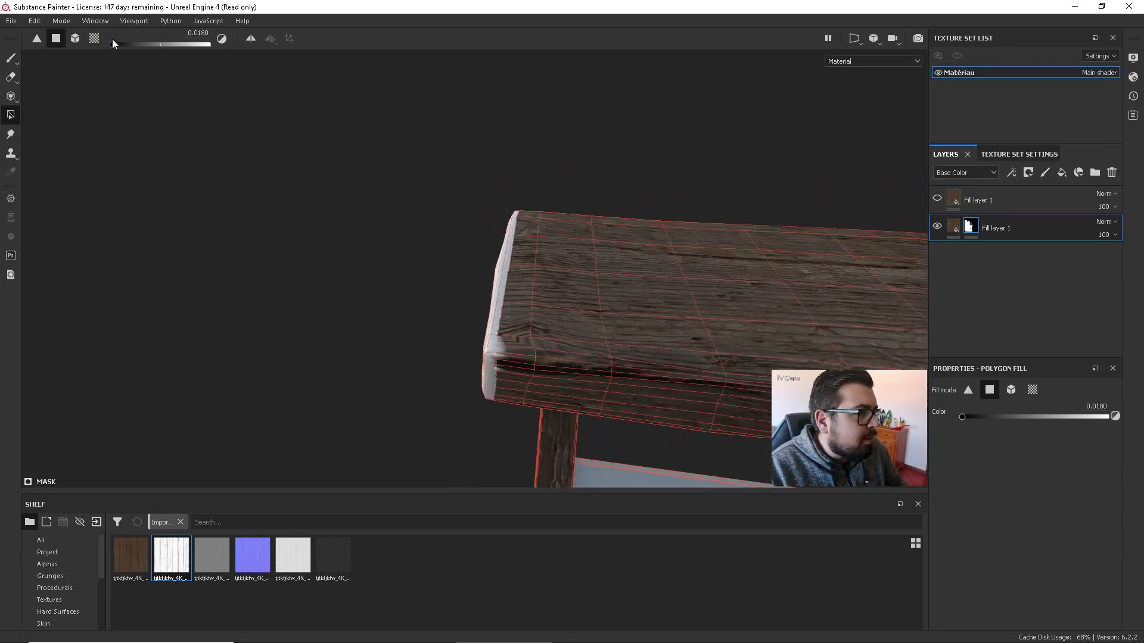
drag(112, 38, 255, 41)
drag(531, 195, 518, 271)
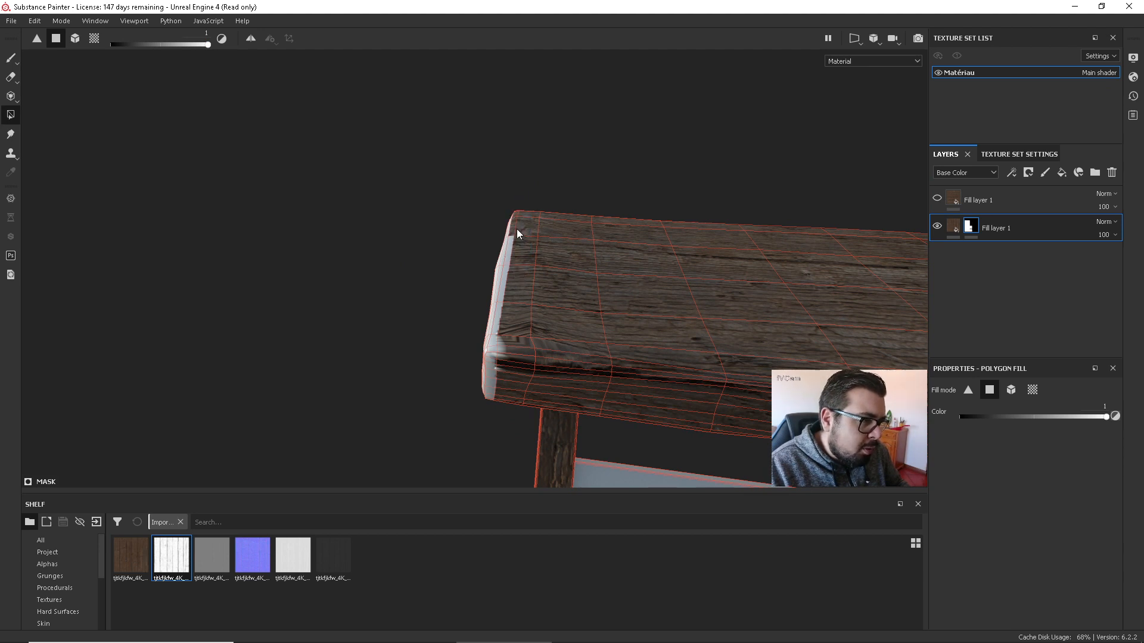
drag(516, 331, 509, 250)
key(ctrl+z)
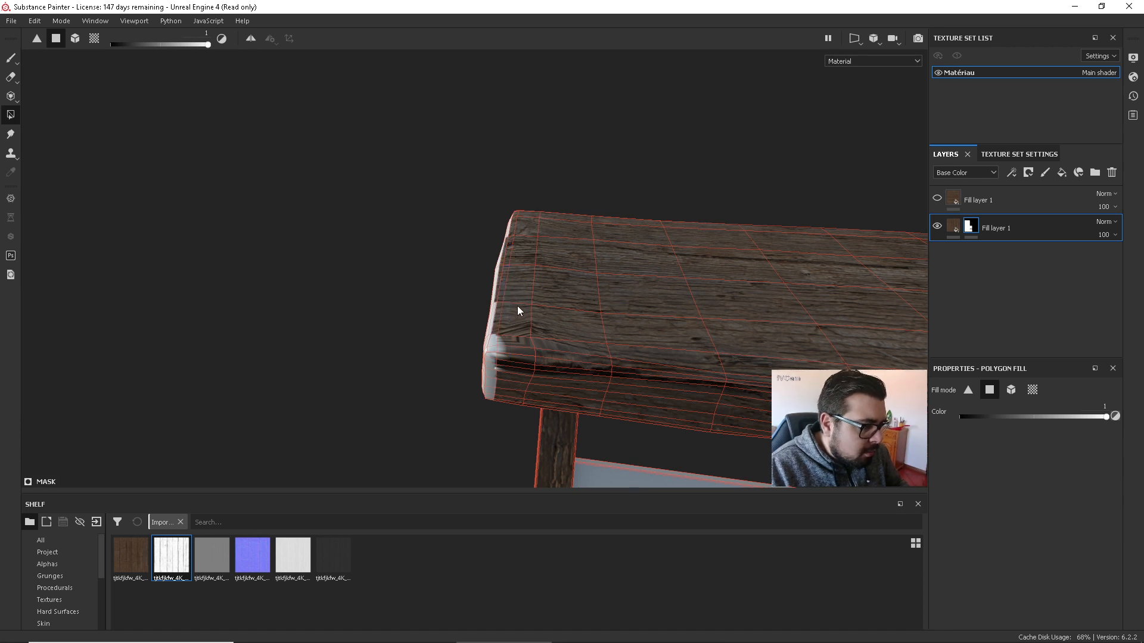
drag(516, 315, 493, 410)
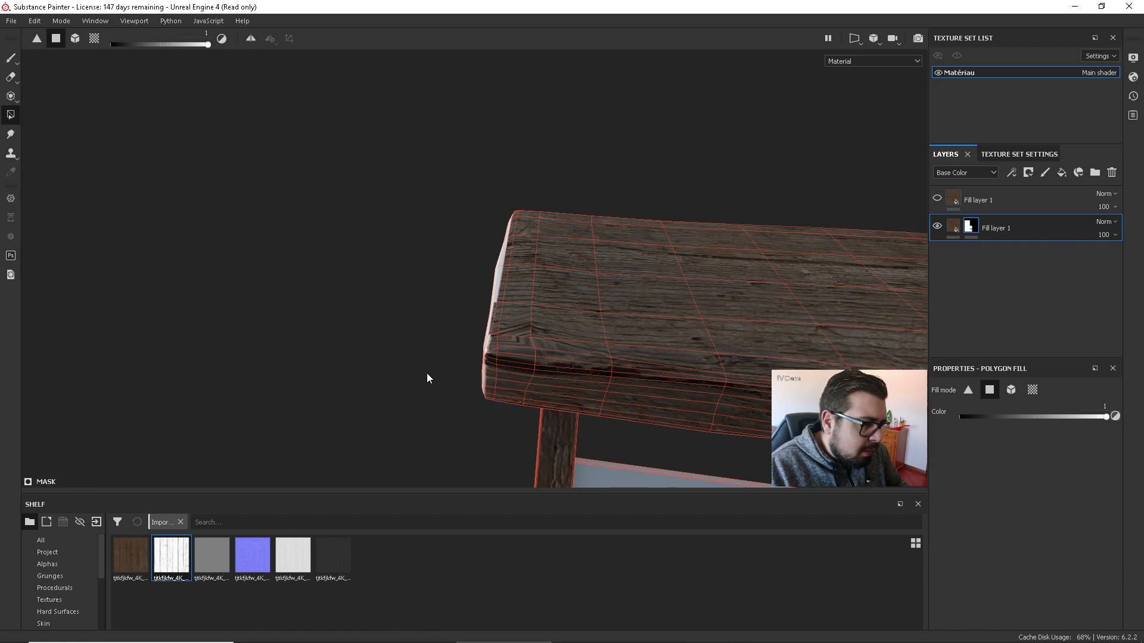
Set the fill color to 0 and mask out the stray wood faces around the seat's end cap.
alt+drag(427, 377, 542, 347)
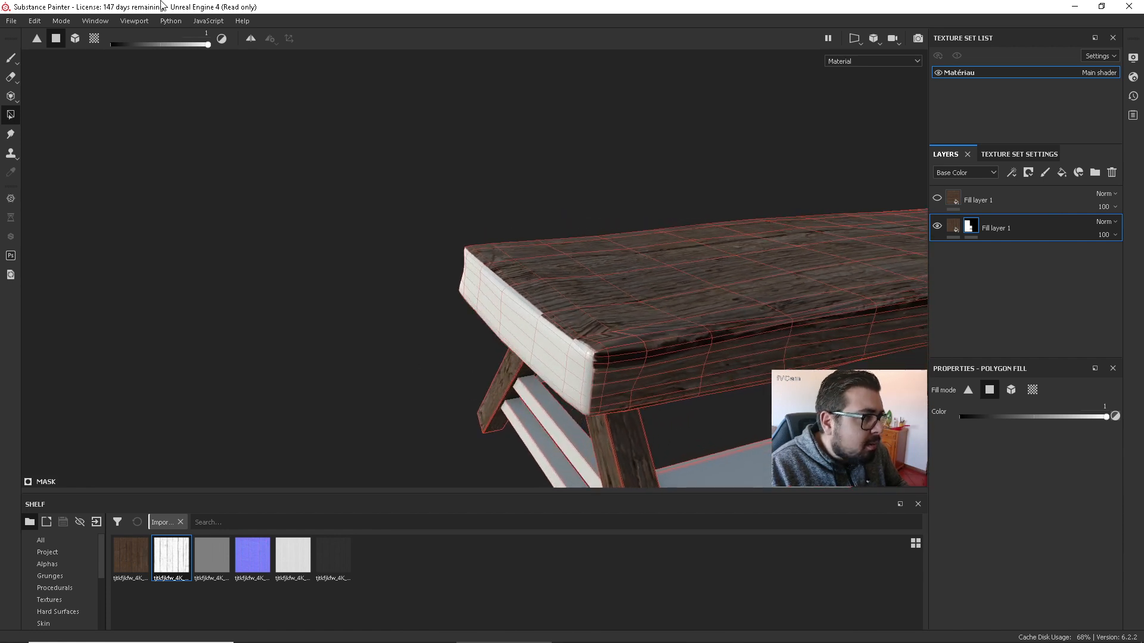
drag(207, 44, 114, 45)
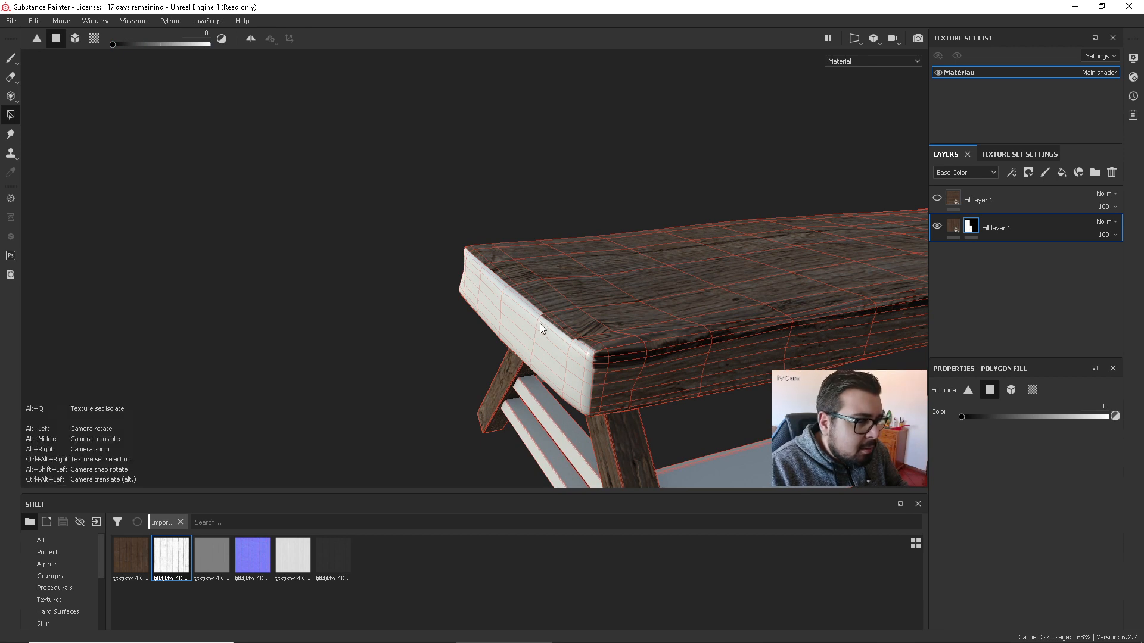
alt+drag(560, 332, 606, 146)
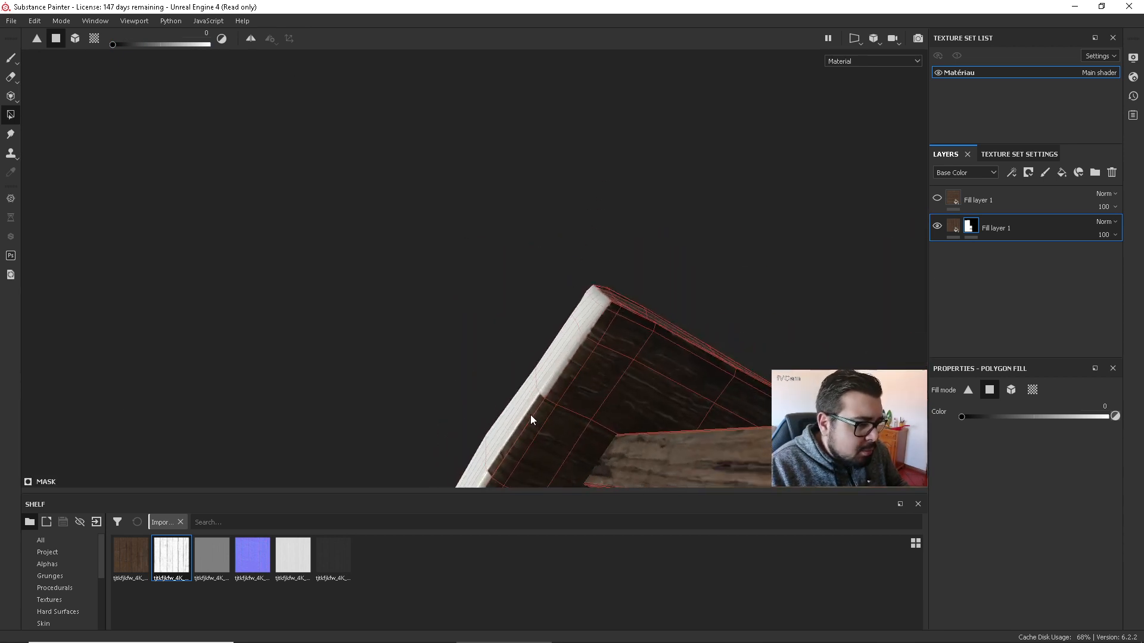
alt+drag(531, 414, 576, 363)
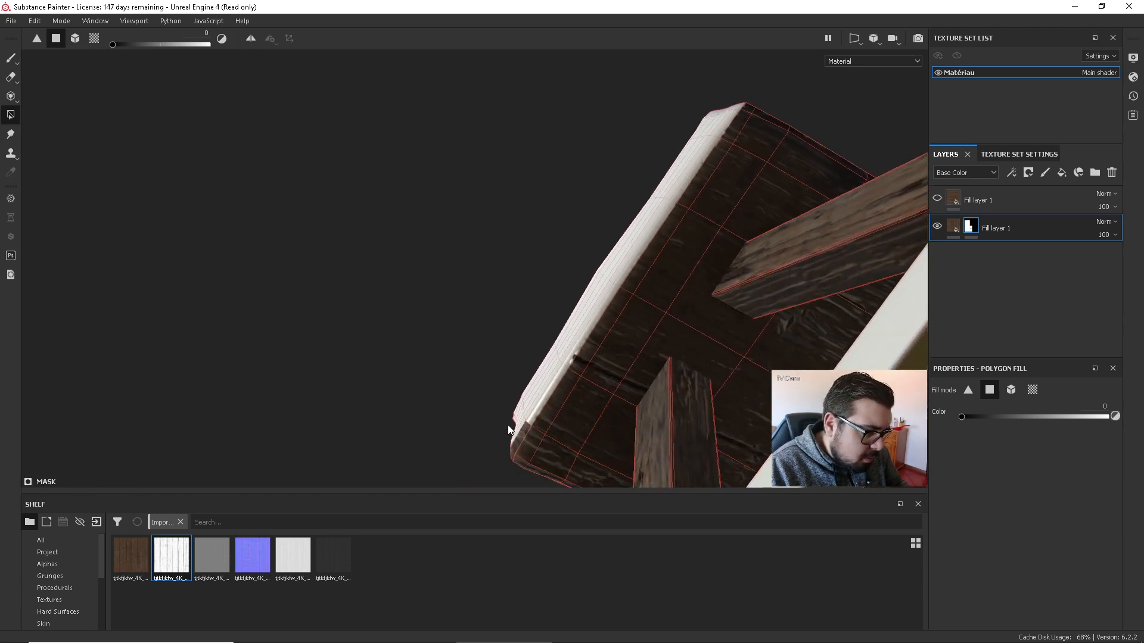
alt+drag(506, 423, 470, 365)
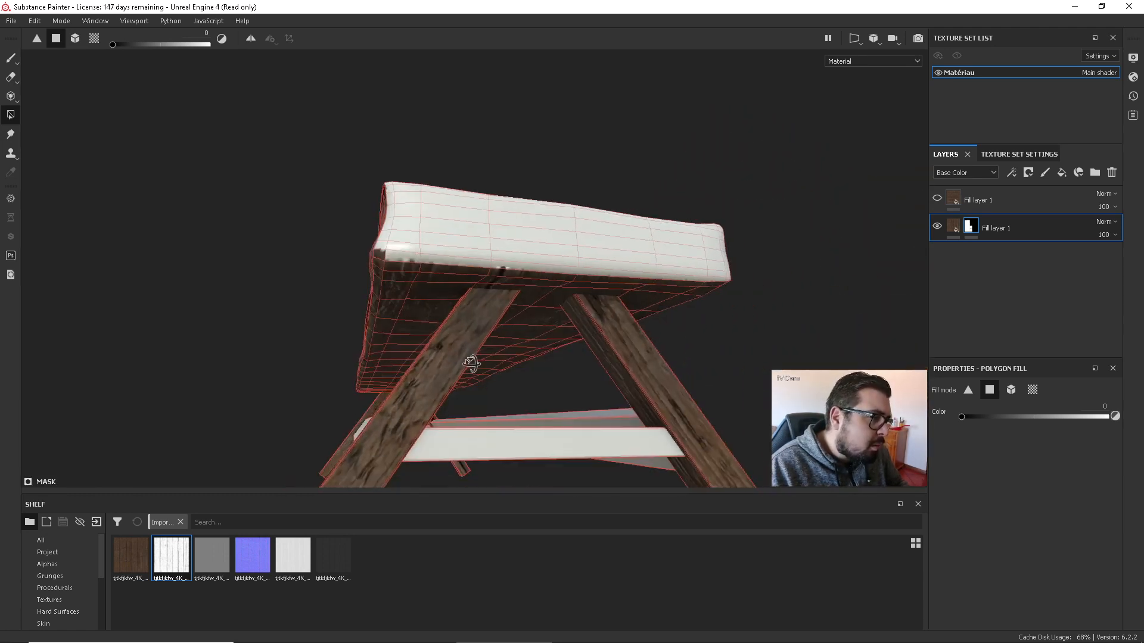
alt+middle_drag(387, 259, 544, 374)
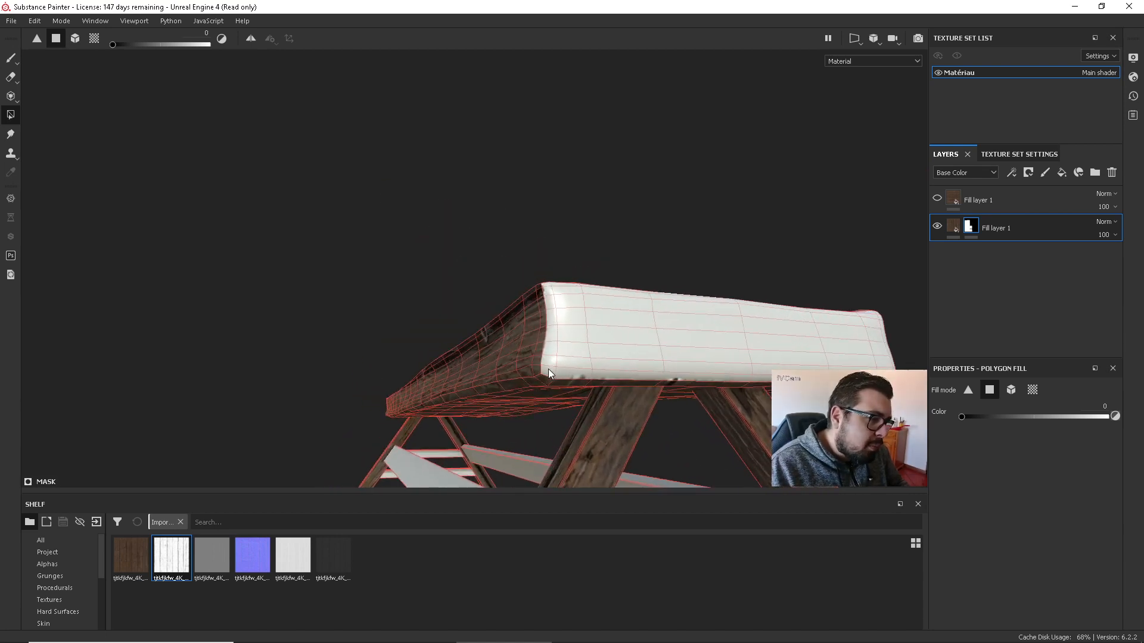
alt+drag(577, 331, 616, 416)
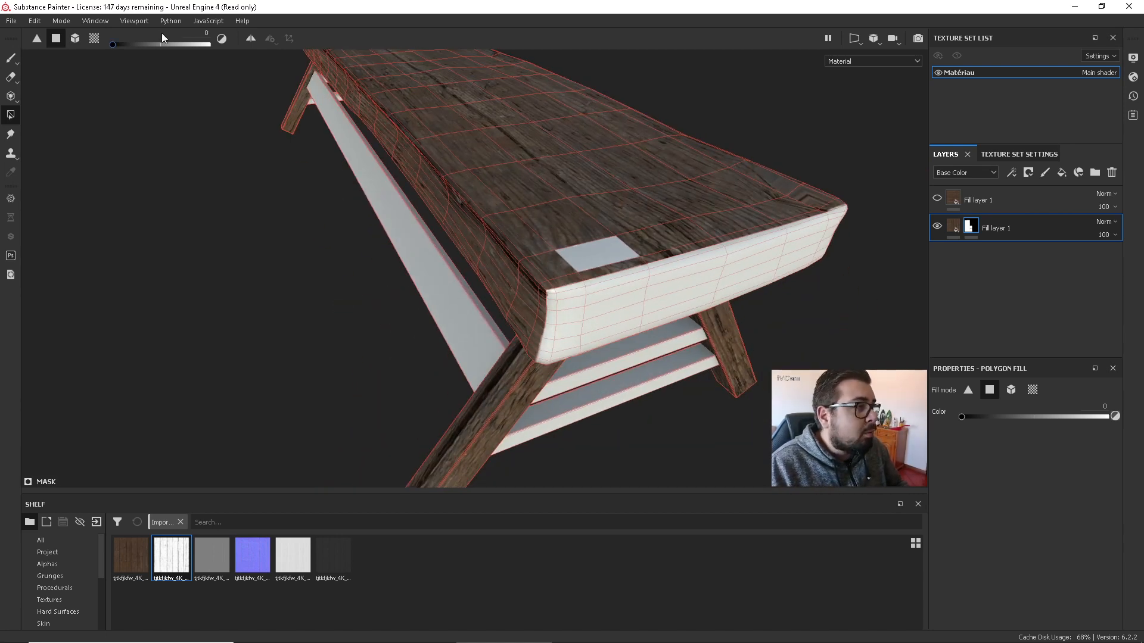
Set the fill color to 1, refill the bare face on the seat top near the end cap and check the whole bench.
drag(113, 44, 285, 47)
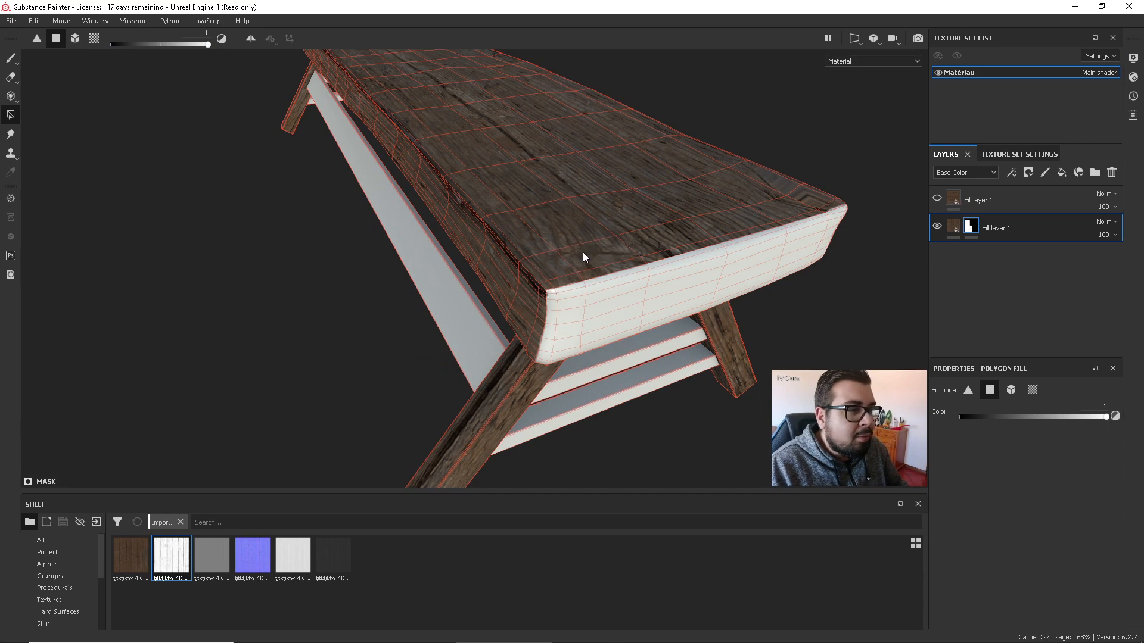
alt+drag(582, 253, 623, 293)
scroll(576, 298, up, 2)
scroll(577, 298, down, 7)
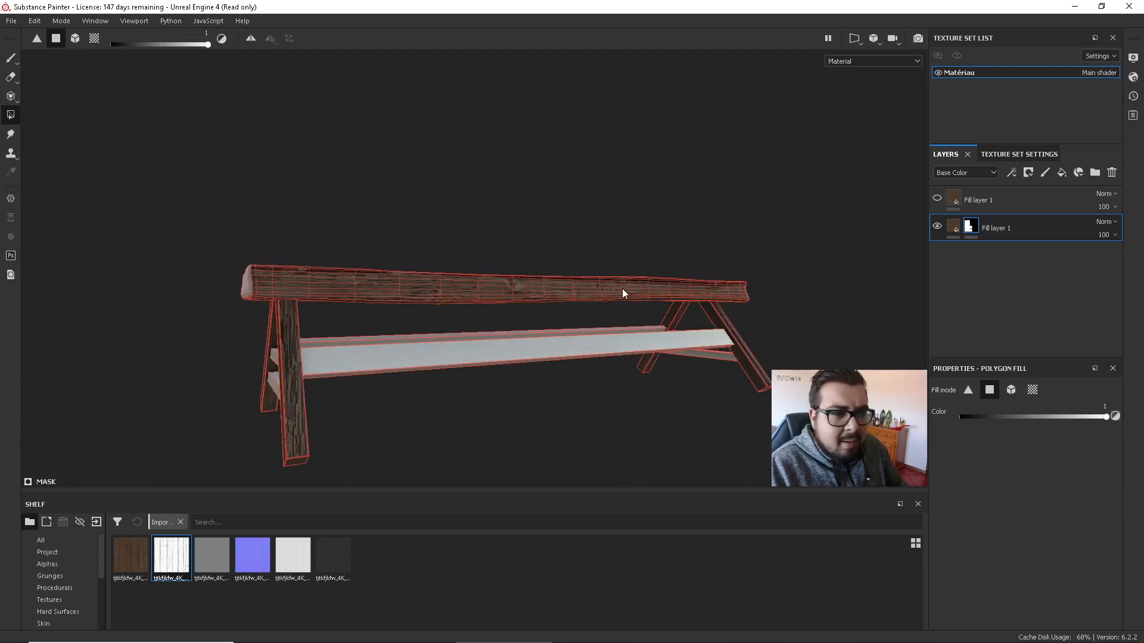
Copy the lower fill layer's mask, then show the upper fill layer and give it a black mask.
right_click(970, 226)
click(1037, 413)
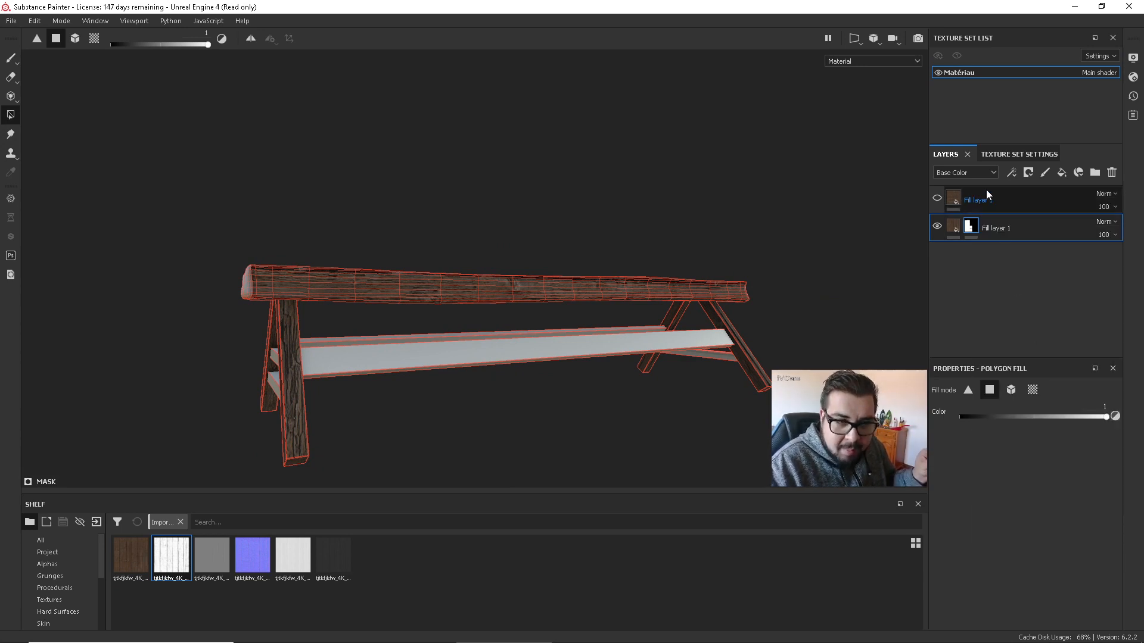
click(953, 199)
right_click(953, 200)
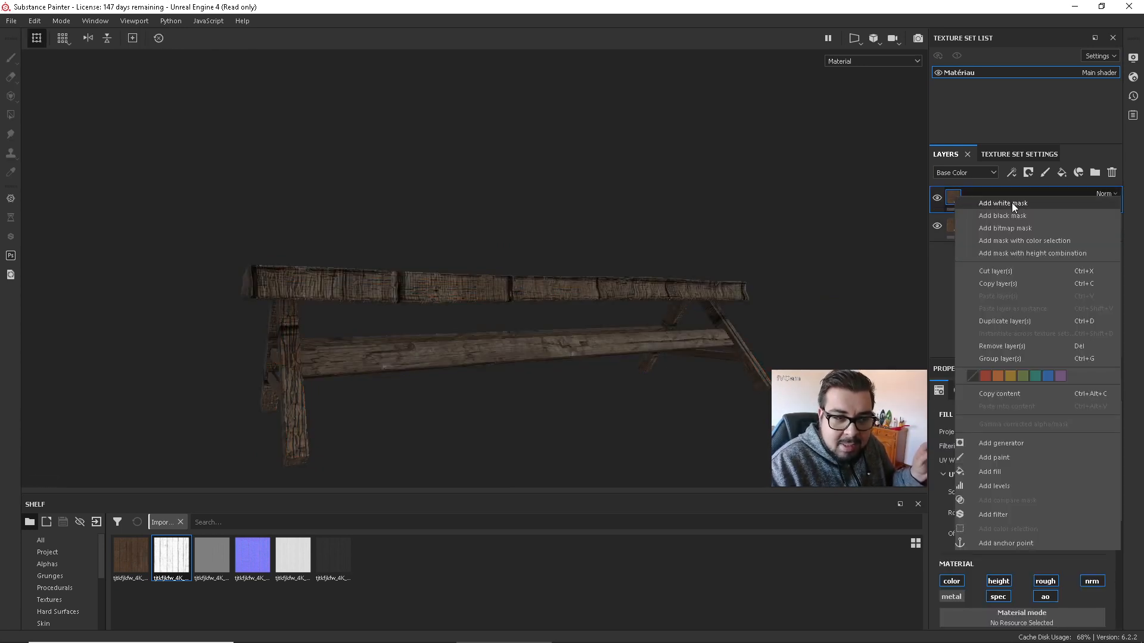
click(1024, 215)
Paste the copied mask into the upper fill layer's mask and invert it.
right_click(981, 200)
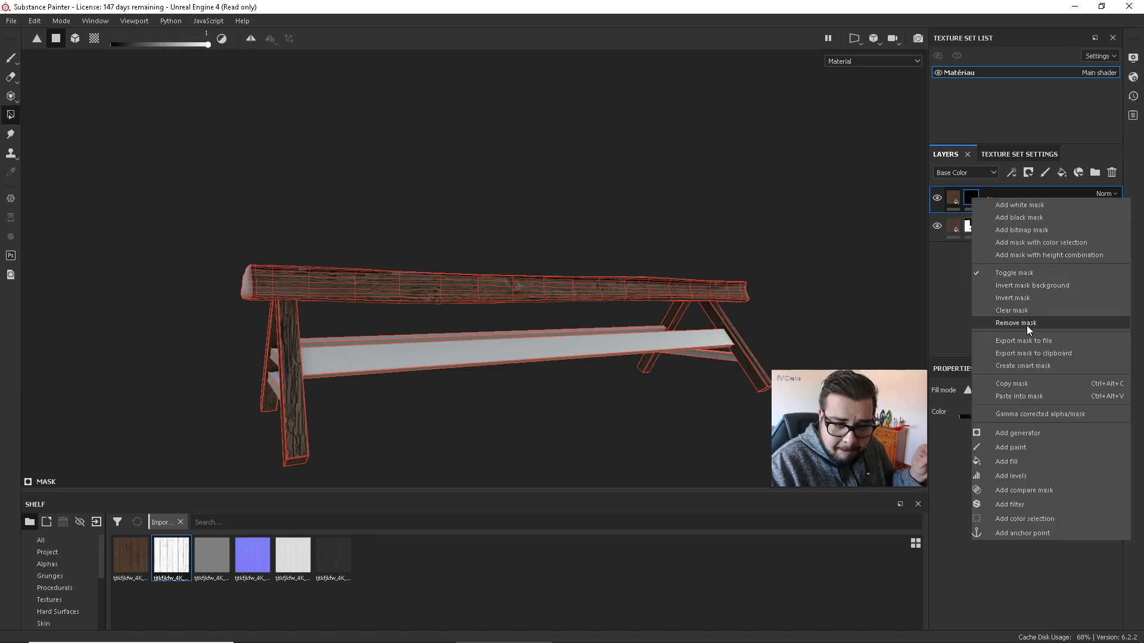
click(1015, 396)
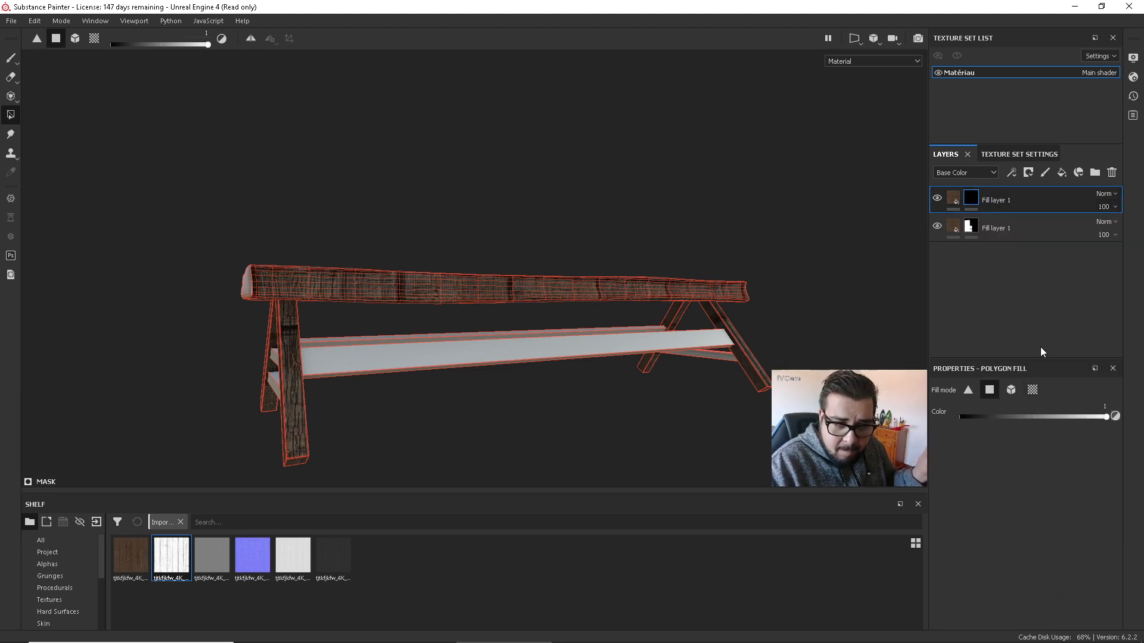
right_click(978, 201)
click(1035, 300)
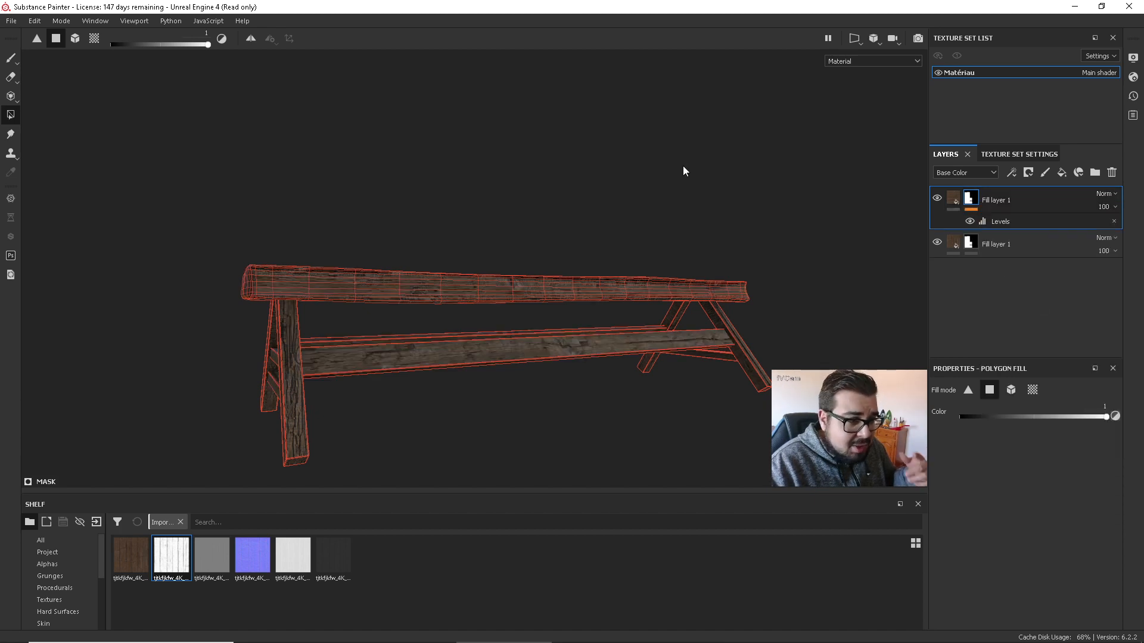
Add a paint layer above the fill layers and enable all of the brush's material channels, including normal and ambient occlusion.
click(11, 57)
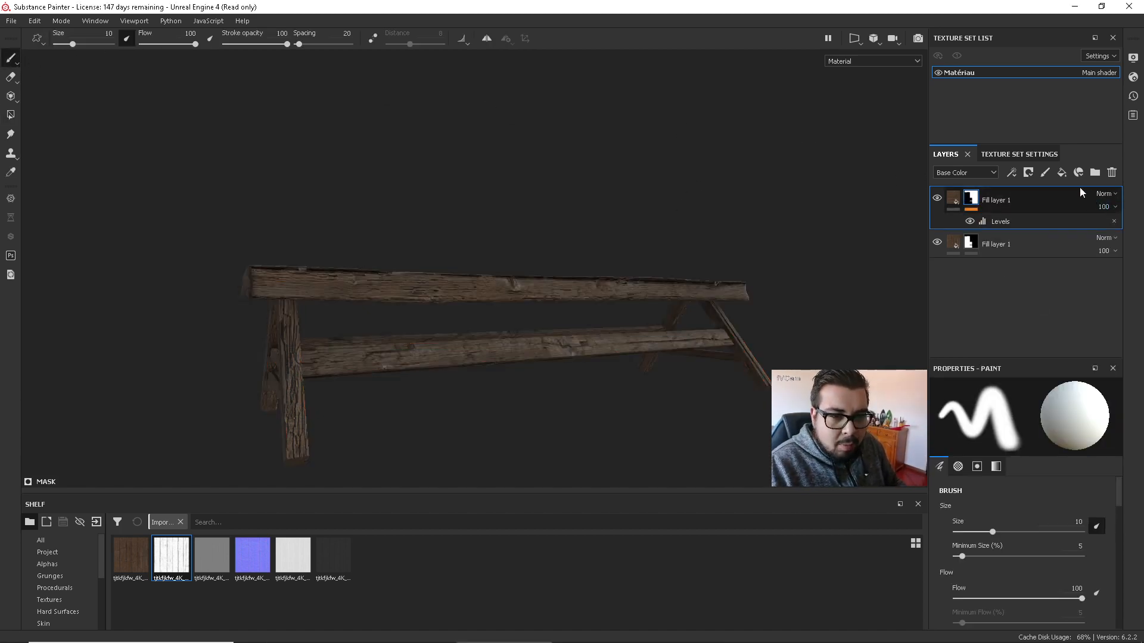
click(1045, 174)
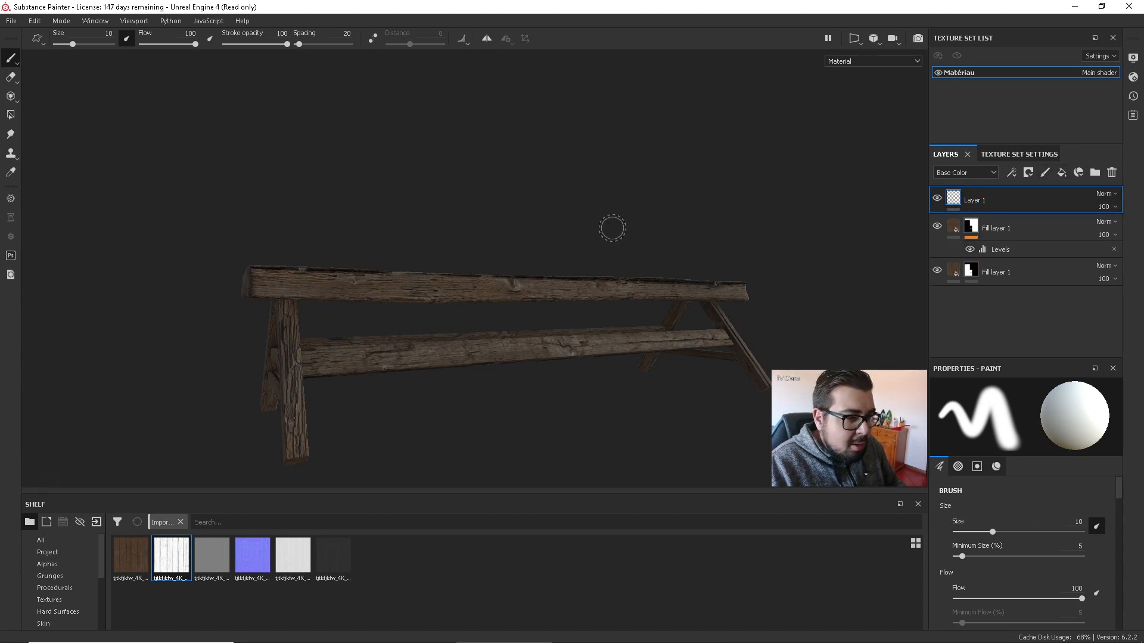
key(p)
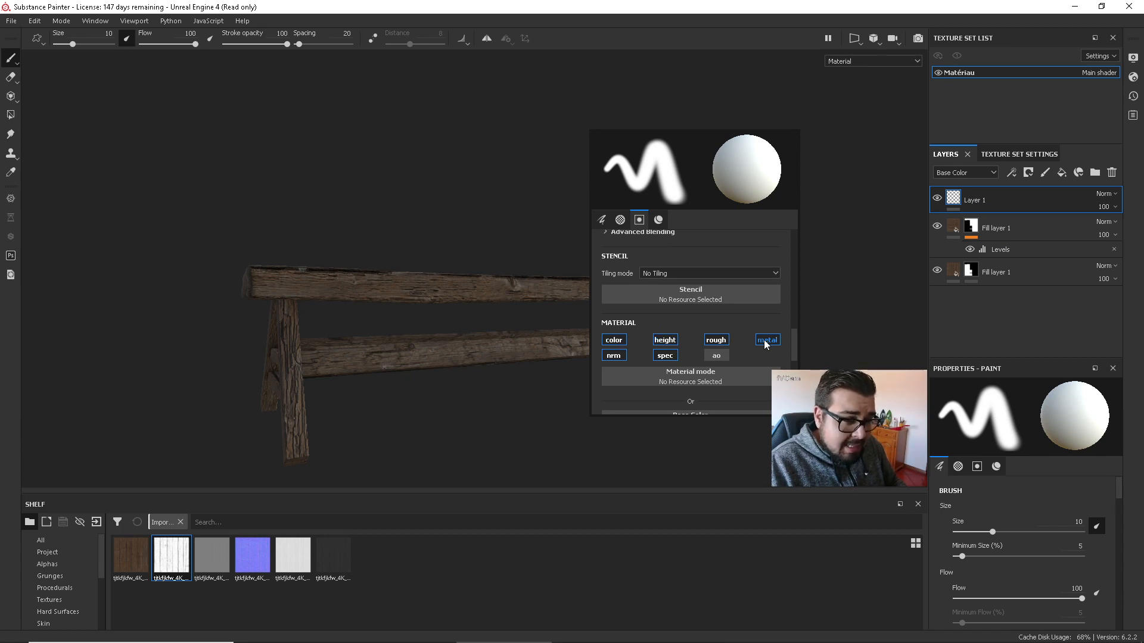
click(615, 356)
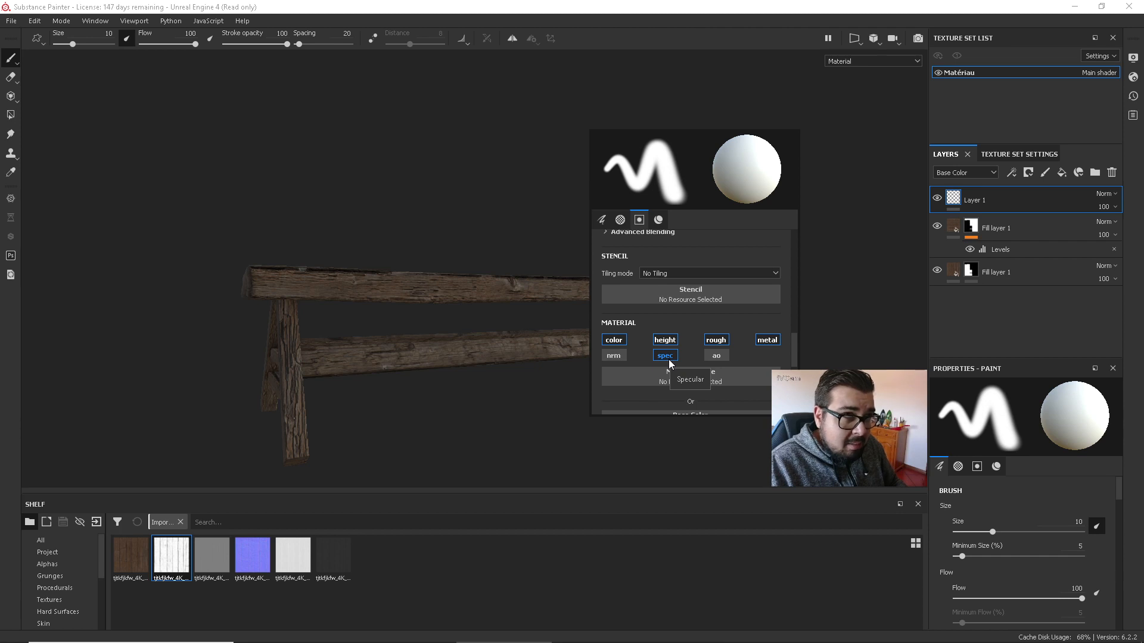
click(617, 357)
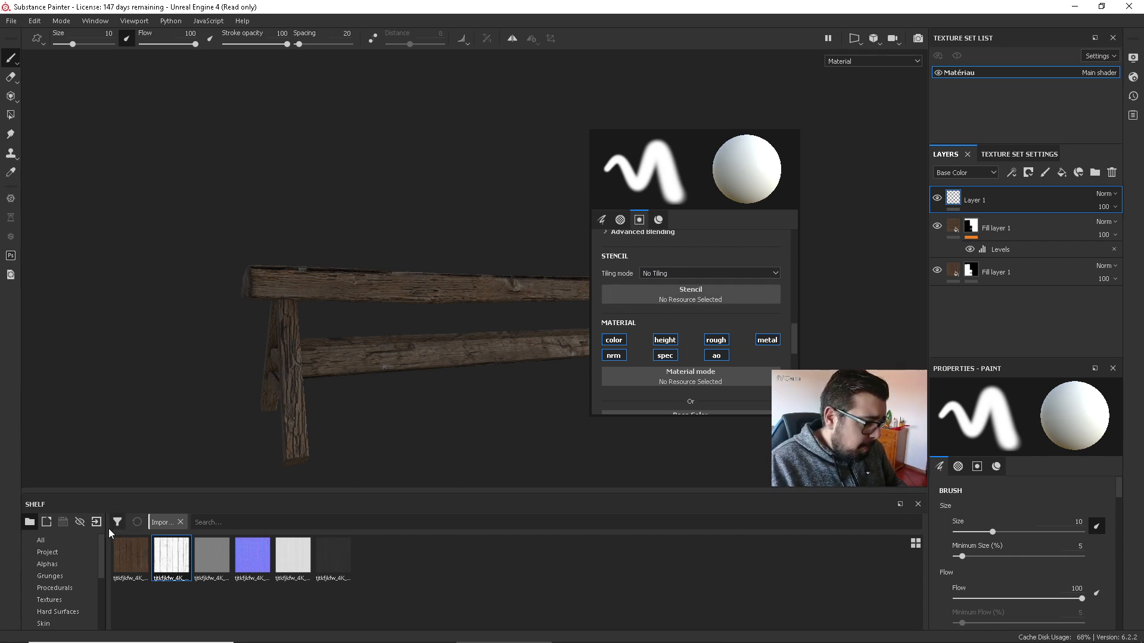
Find the Screw Pozidrive Round hard surface in the shelf and assign it to the brush's Normal channel for the bench end.
scroll(659, 334, down, 2)
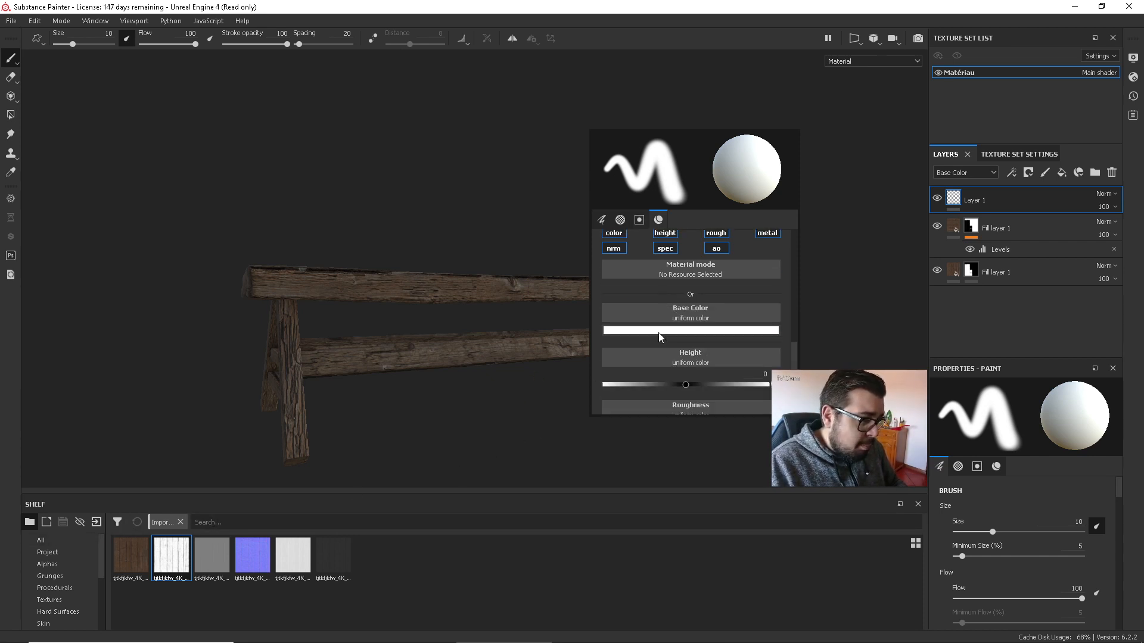
scroll(658, 334, down, 5)
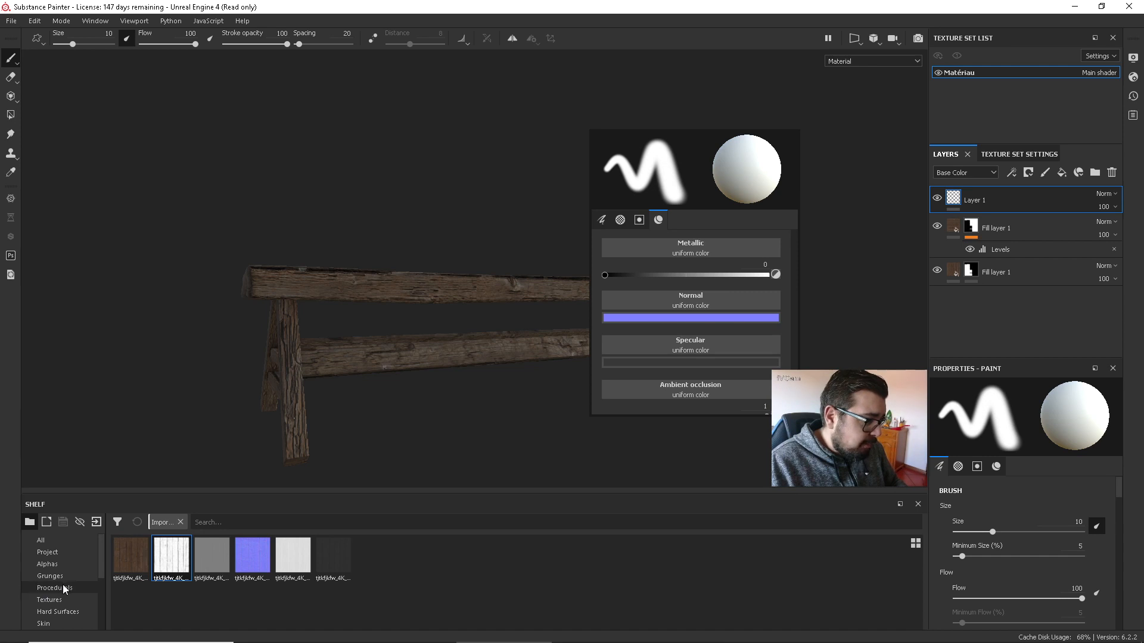
scroll(74, 584, down, 3)
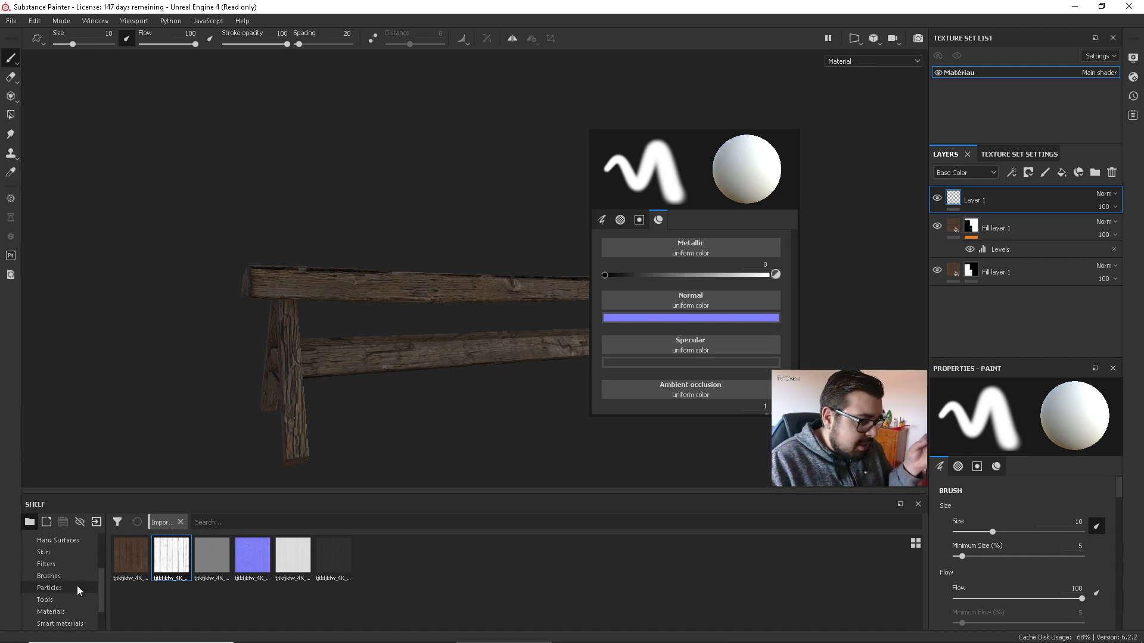
scroll(81, 595, up, 3)
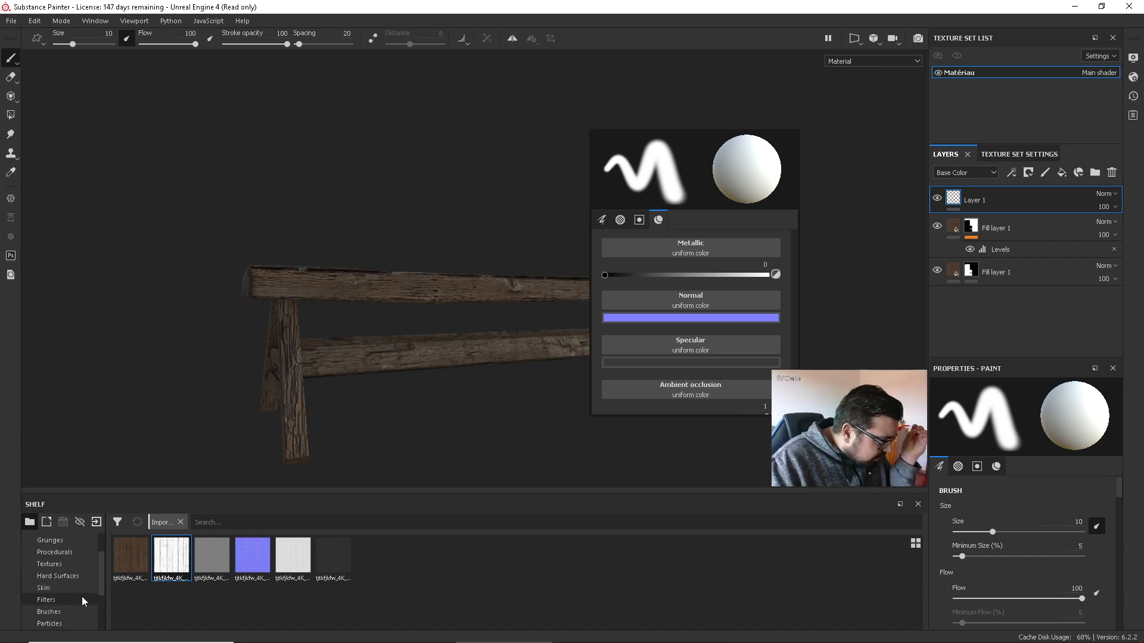
click(71, 577)
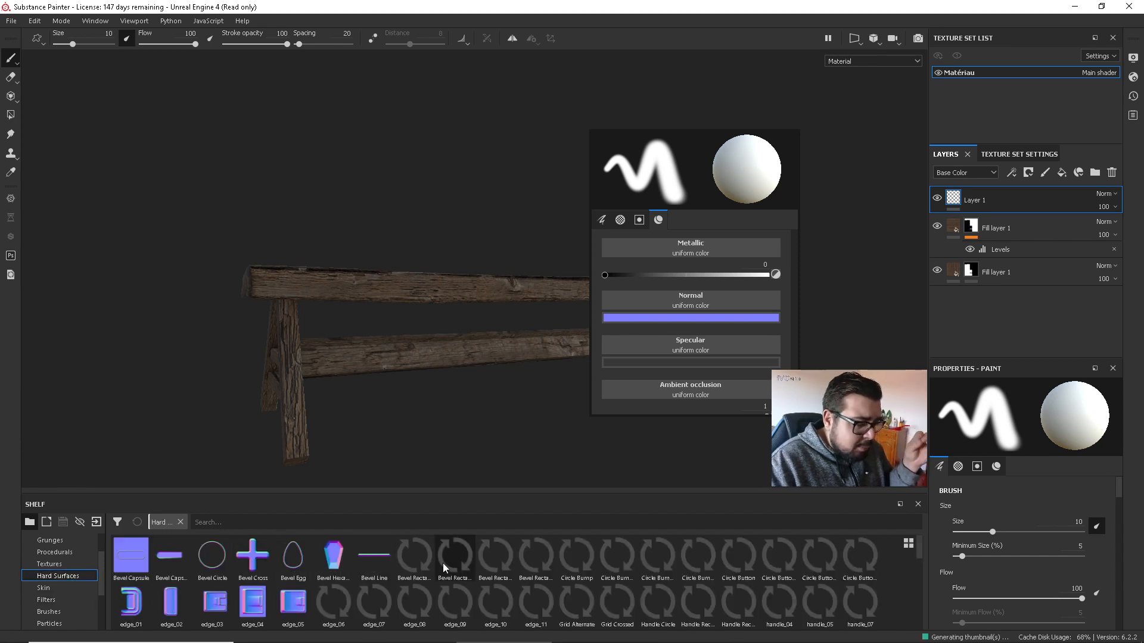
mouse_move(485, 548)
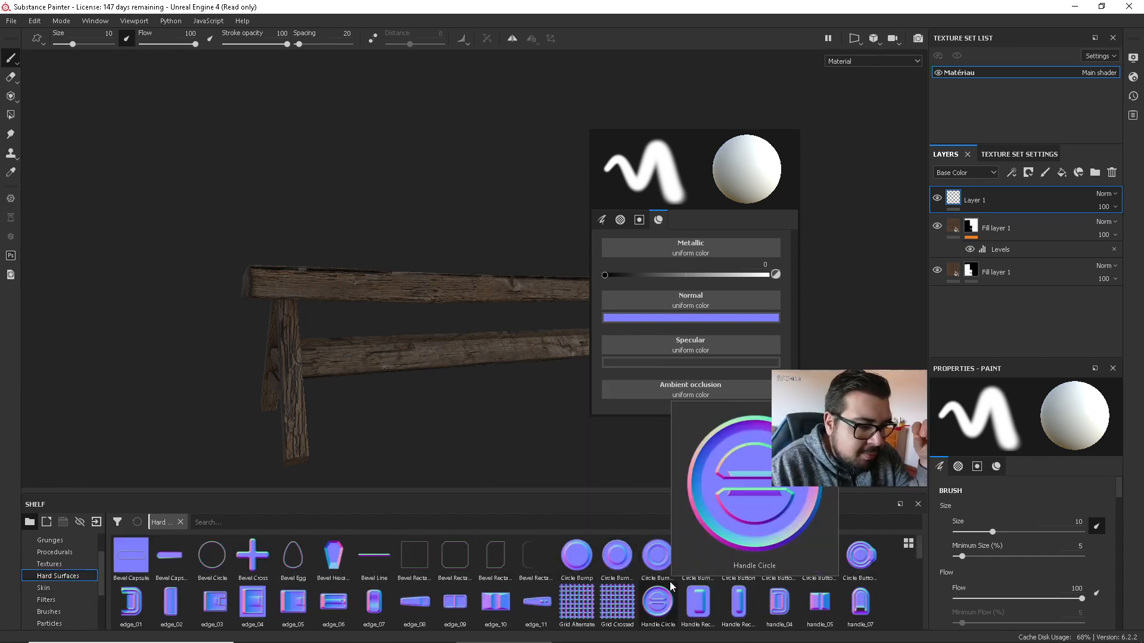
mouse_move(782, 597)
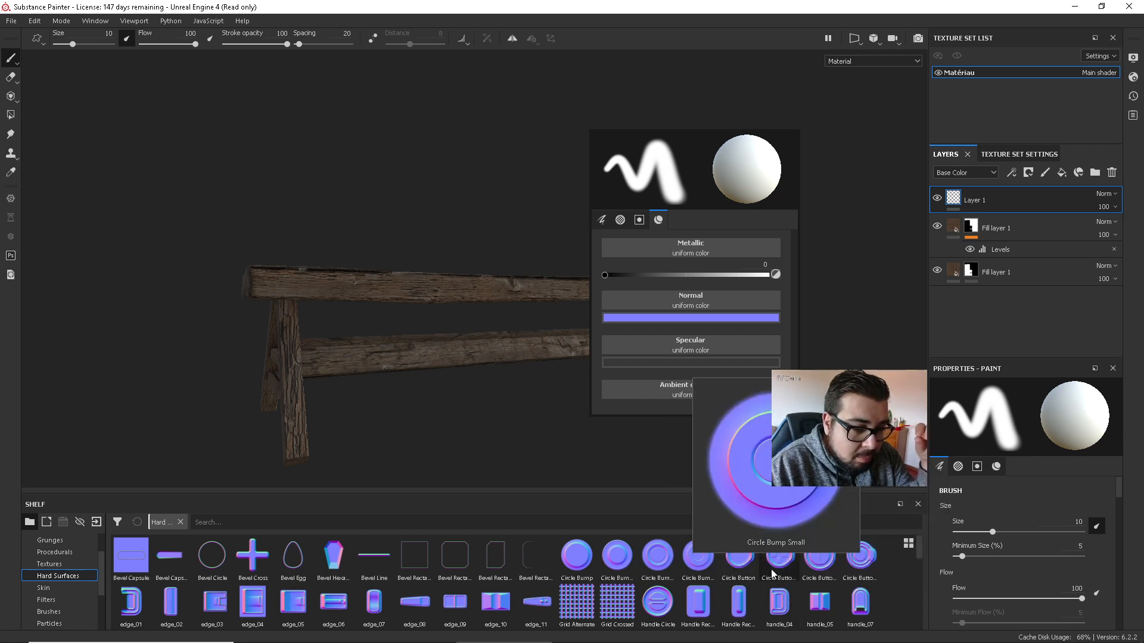
mouse_move(811, 577)
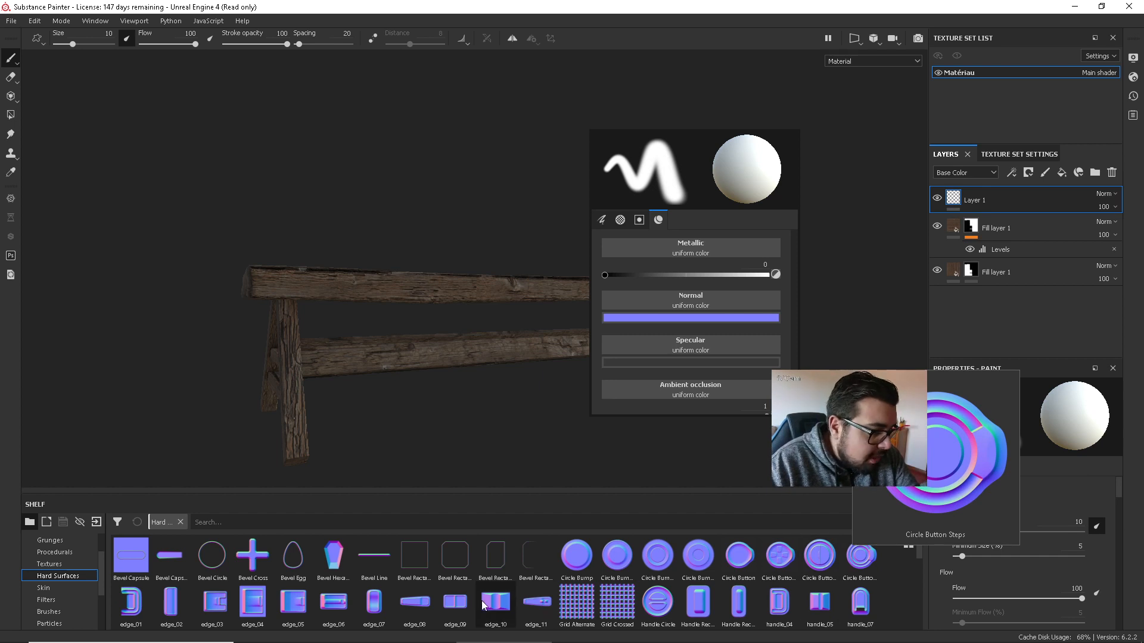
scroll(481, 581, down, 2)
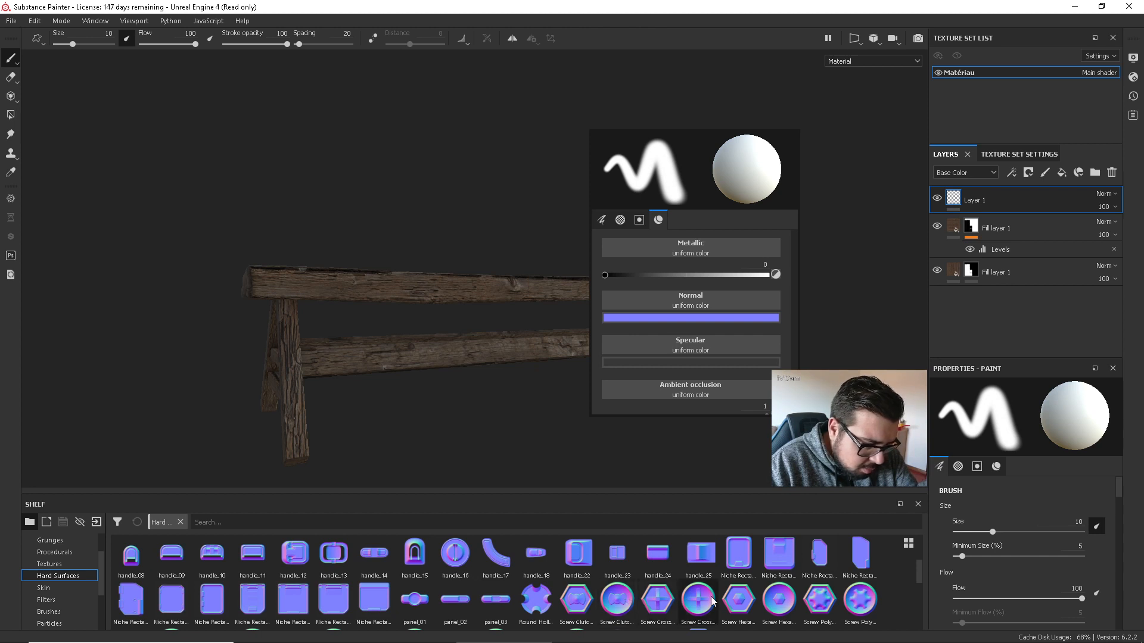
scroll(655, 593, down, 2)
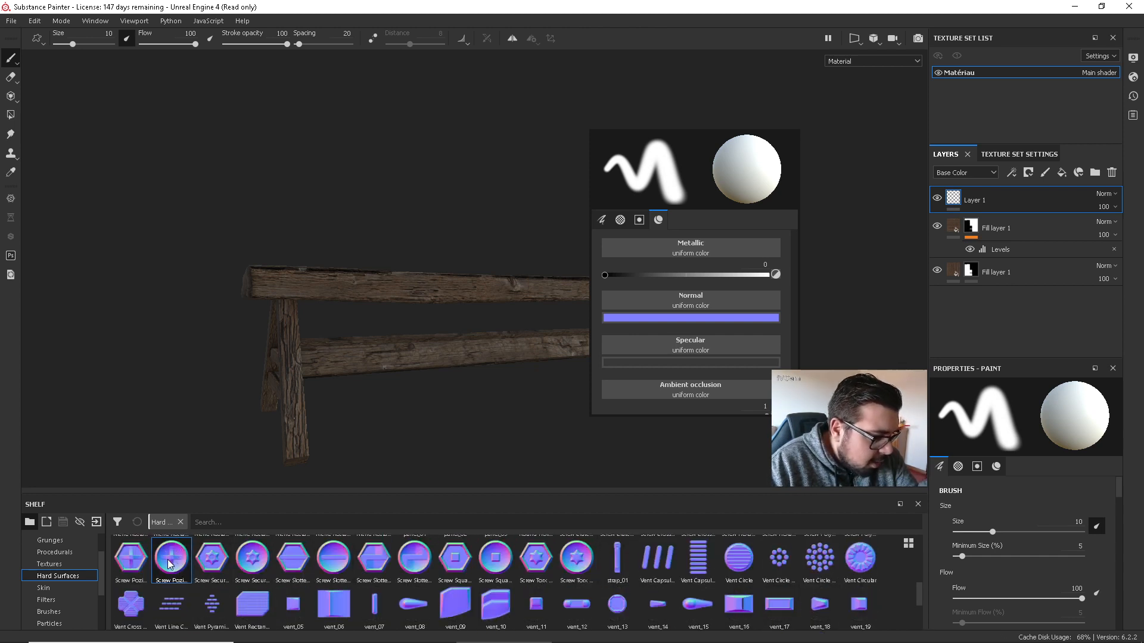
drag(171, 559, 705, 299)
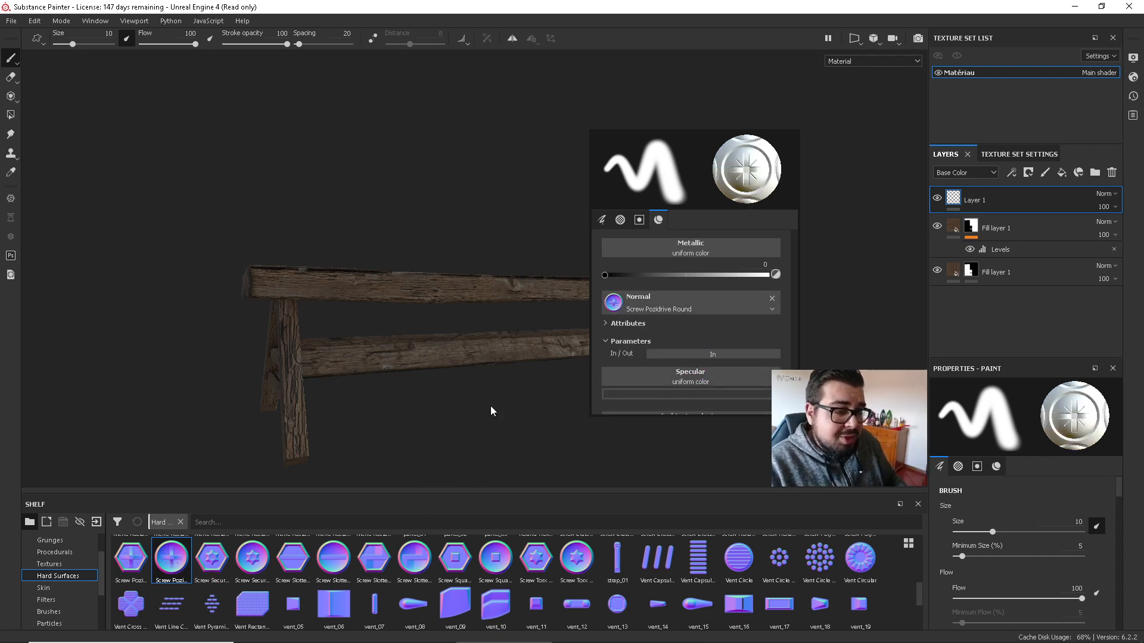
mouse_move(462, 377)
alt+mouse_down()
mouse_move(521, 383)
mouse_move(334, 346)
mouse_move(524, 345)
alt+mouse_up()
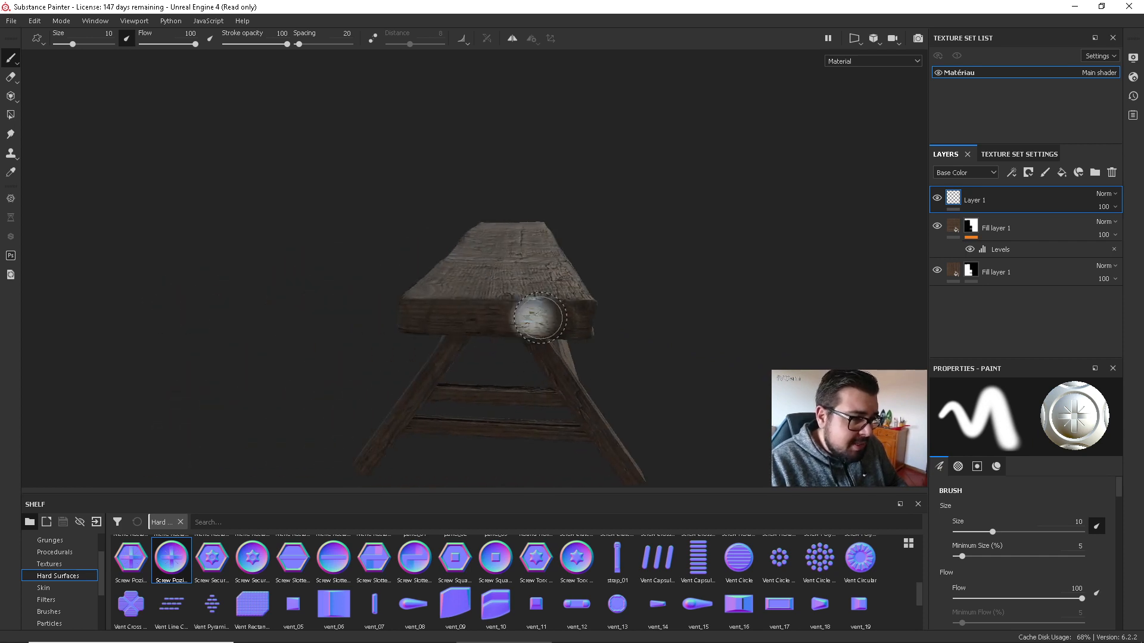
Try stamping the screw several times on the bench end with a brush size of 9.74 and undo the stamps.
key(ctrl+z)
ctrl+right_drag(591, 310, 590, 307)
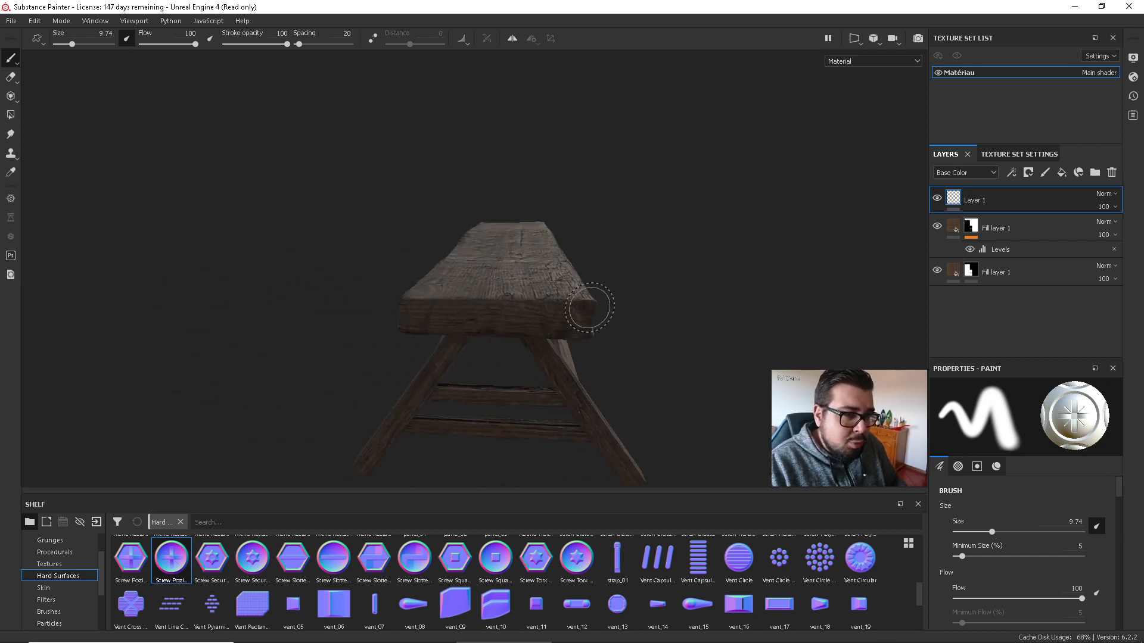
scroll(590, 308, up, 5)
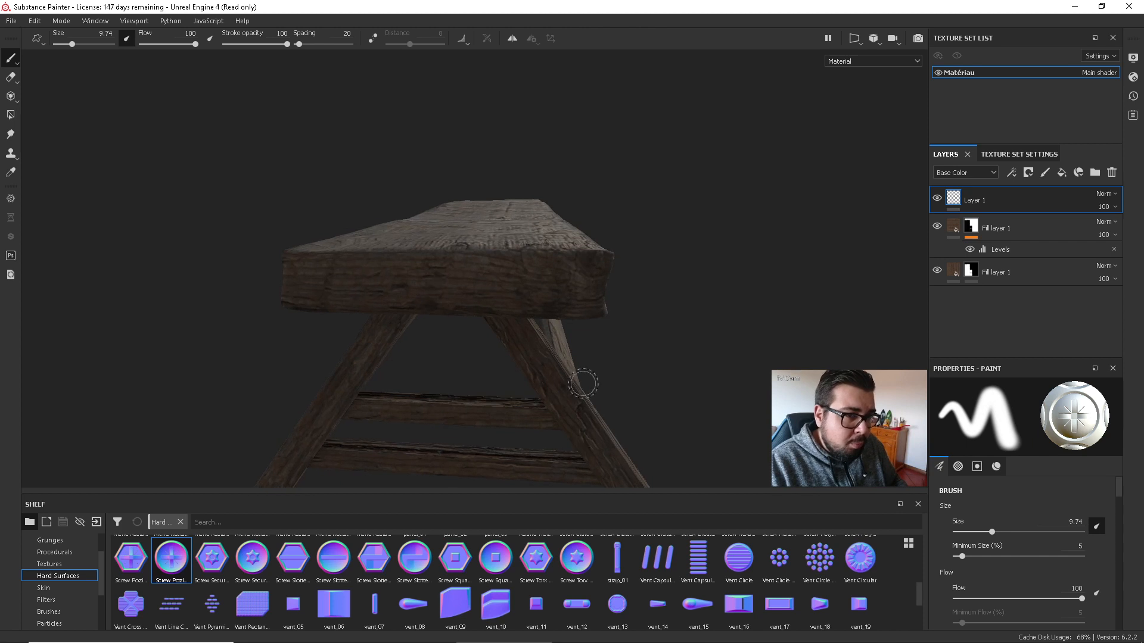
click(528, 277)
key(ctrl+z)
click(530, 279)
click(528, 278)
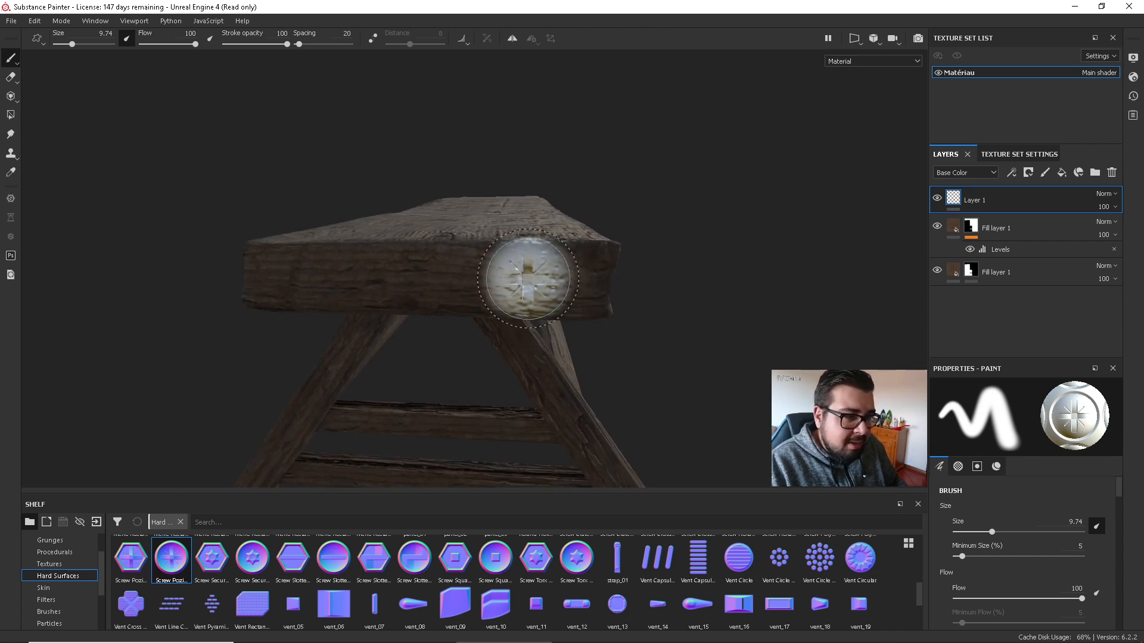
click(528, 278)
click(527, 278)
click(528, 278)
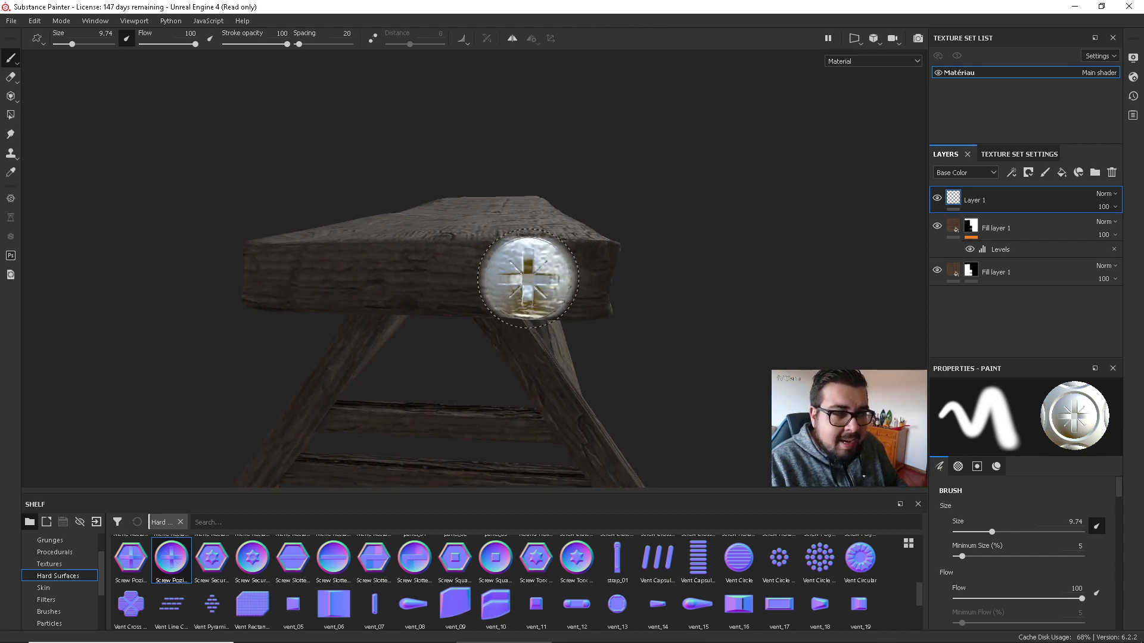
key(ctrl+z)
key(ctrl+z)
key(ctrl+z)
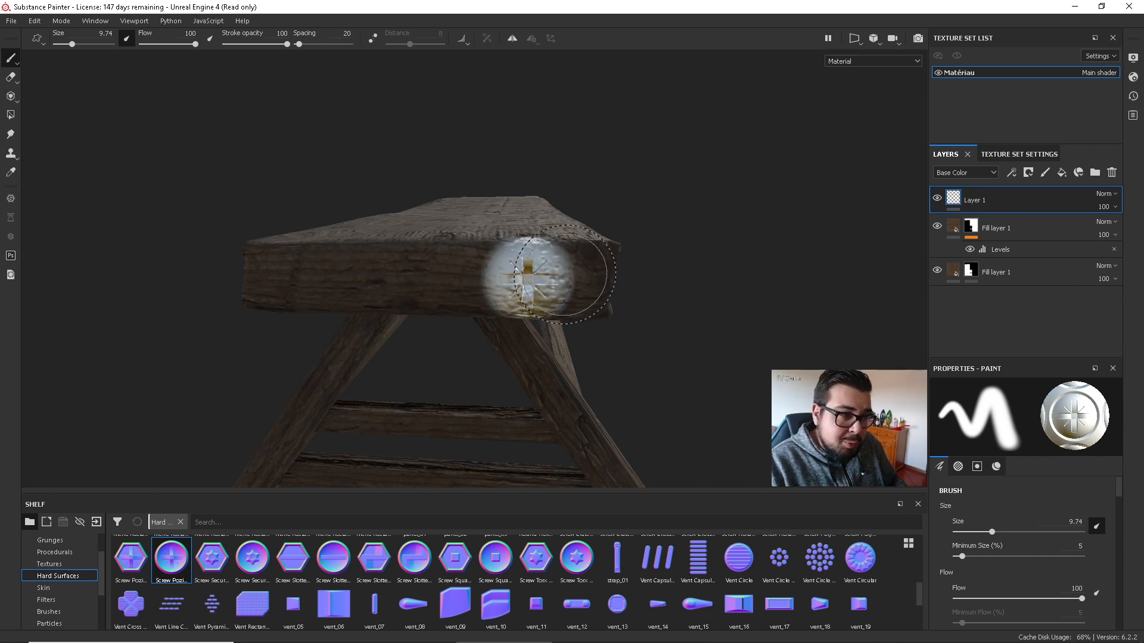
key(ctrl+z)
key(ctrl+z)
key(ctrl+z)
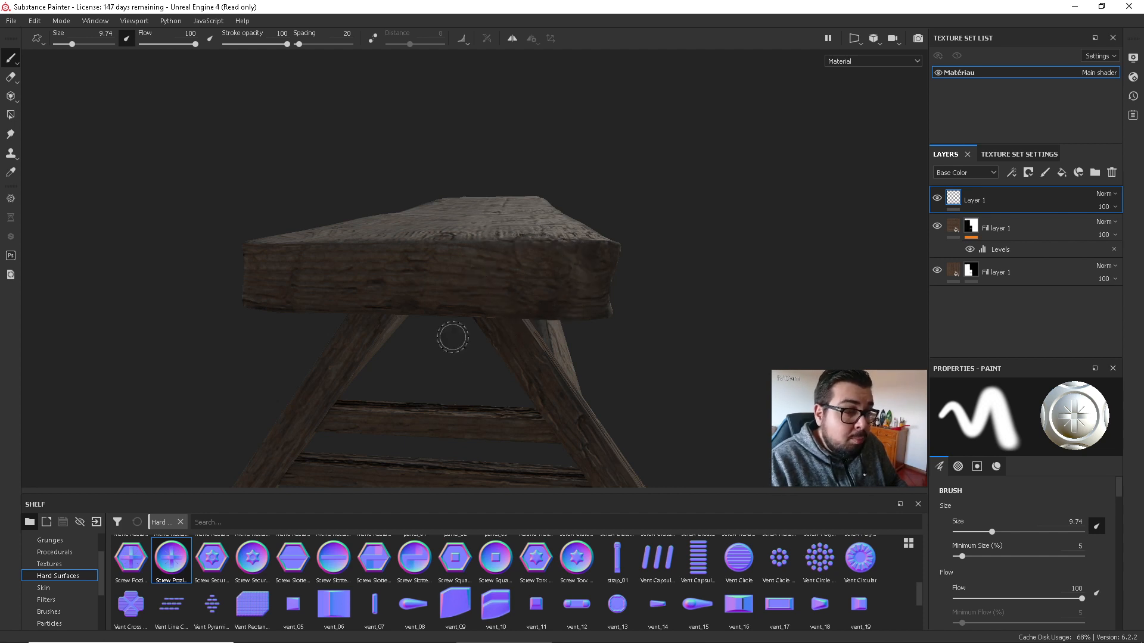
Pick the Basic Hard brush from the shelf's brushes and test it with a stamp on the bench end, undoing the stamp.
scroll(59, 560, up, 3)
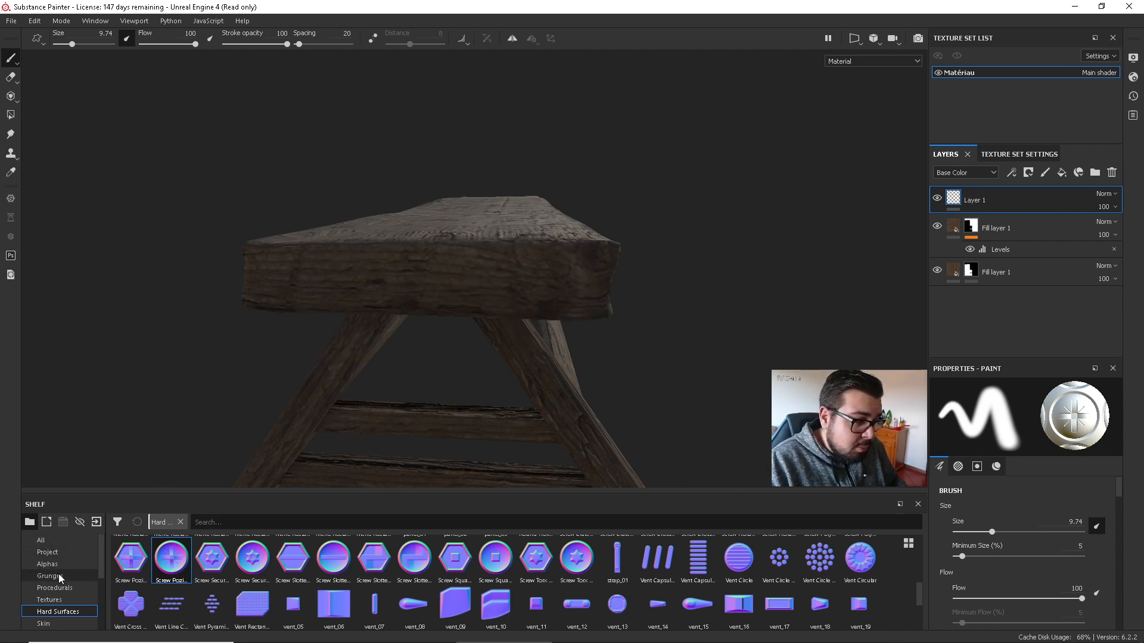
scroll(59, 576, down, 3)
click(60, 612)
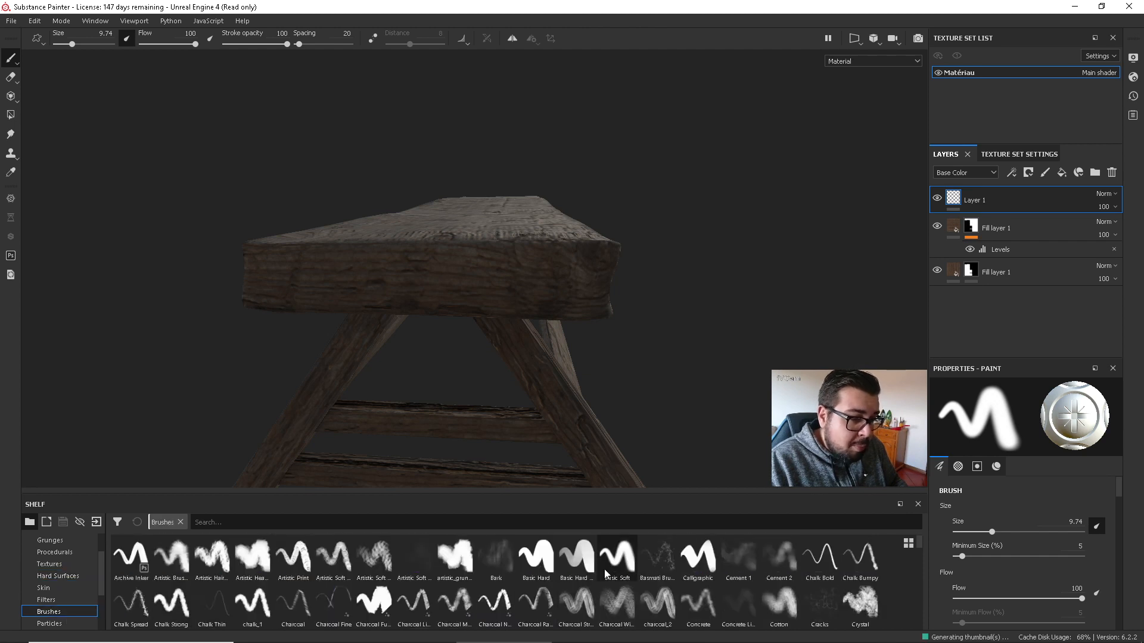
scroll(563, 572, up, 2)
click(547, 563)
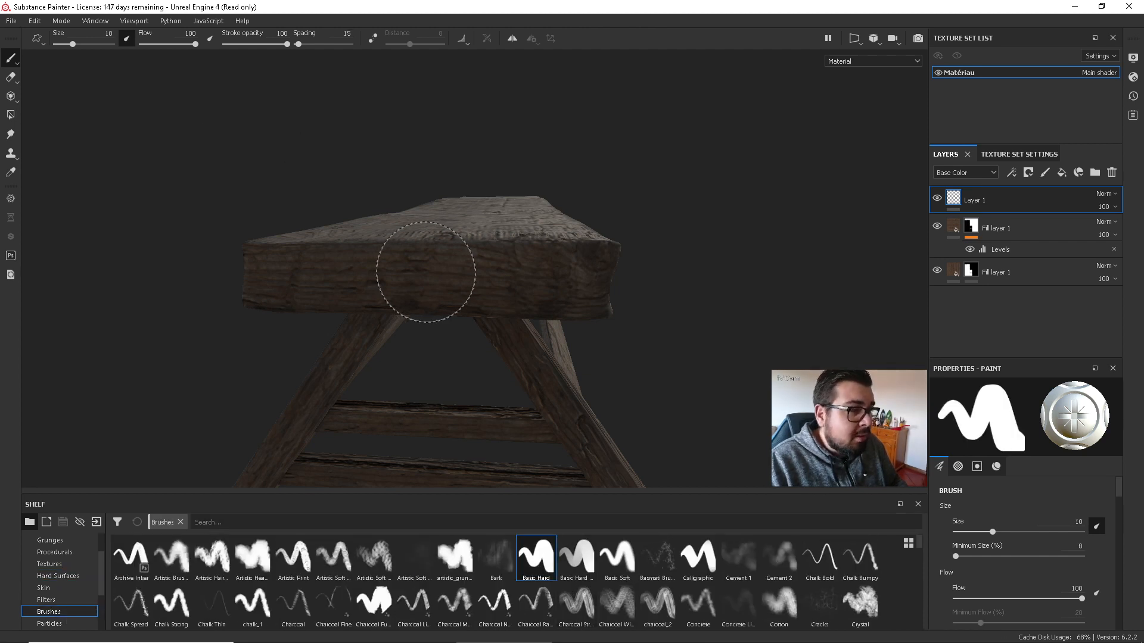
click(455, 271)
key(ctrl+z)
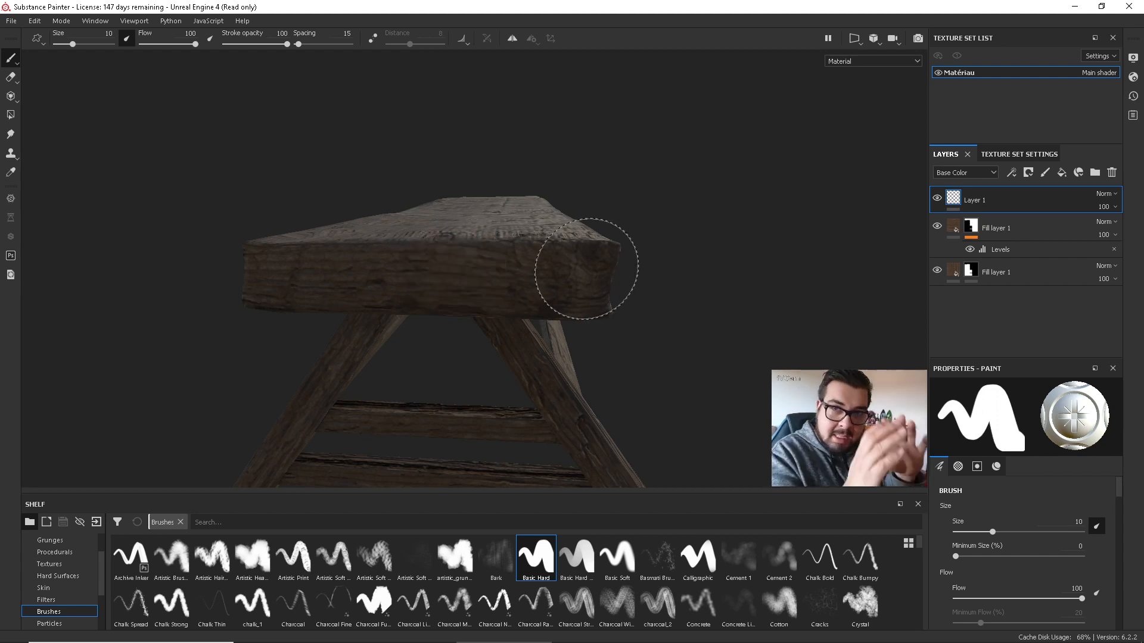
Disable pen pressure for the brush size and reduce the size to about 2.57.
click(129, 39)
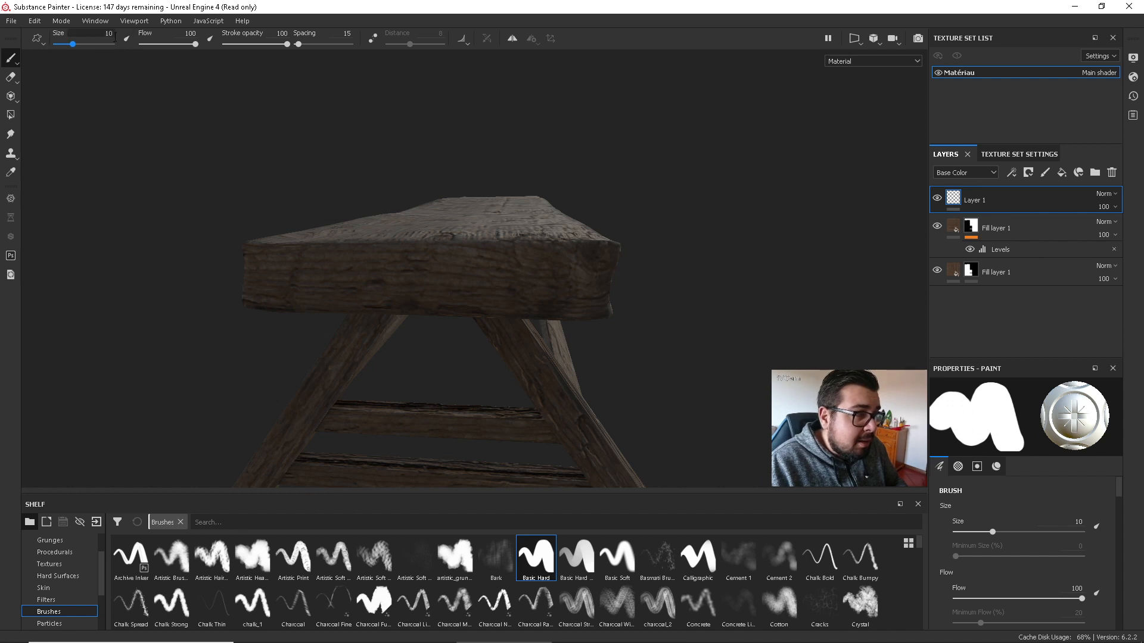
drag(73, 44, 67, 44)
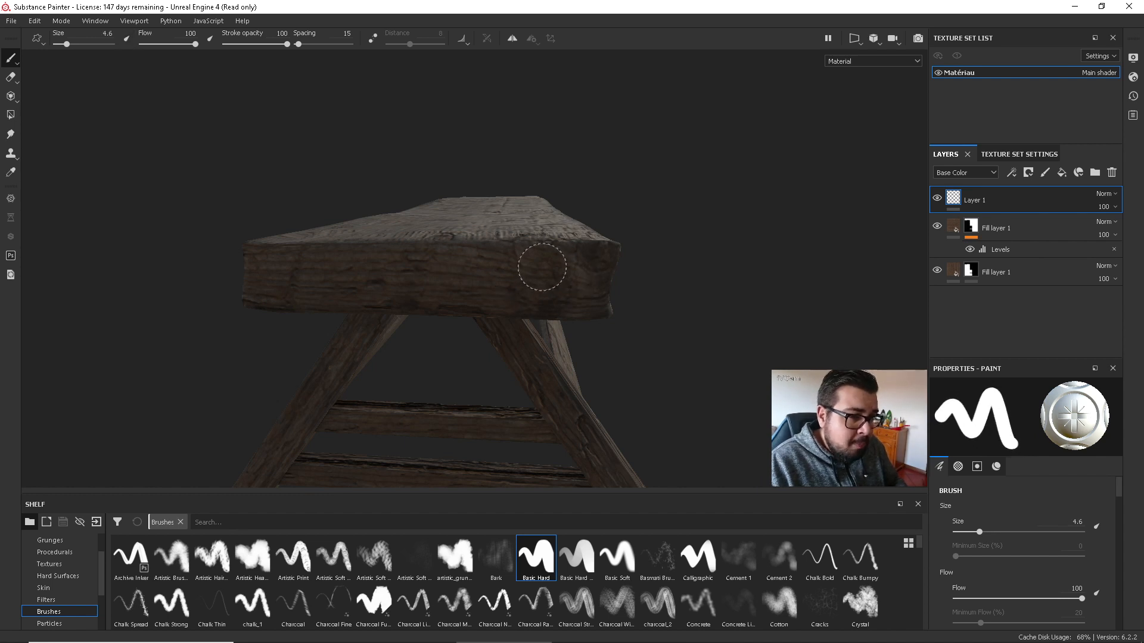
ctrl+right_drag(542, 266, 537, 265)
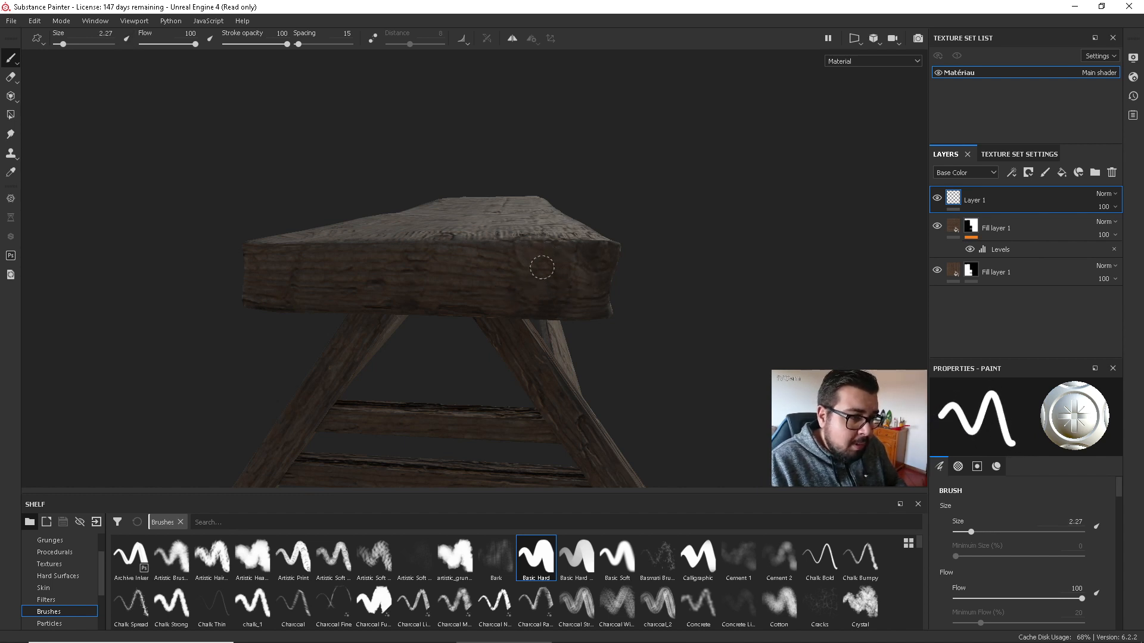
Try a row of small screw stamps across the bench end, inspect them up close and undo them.
click(463, 286)
click(402, 287)
scroll(512, 295, up, 5)
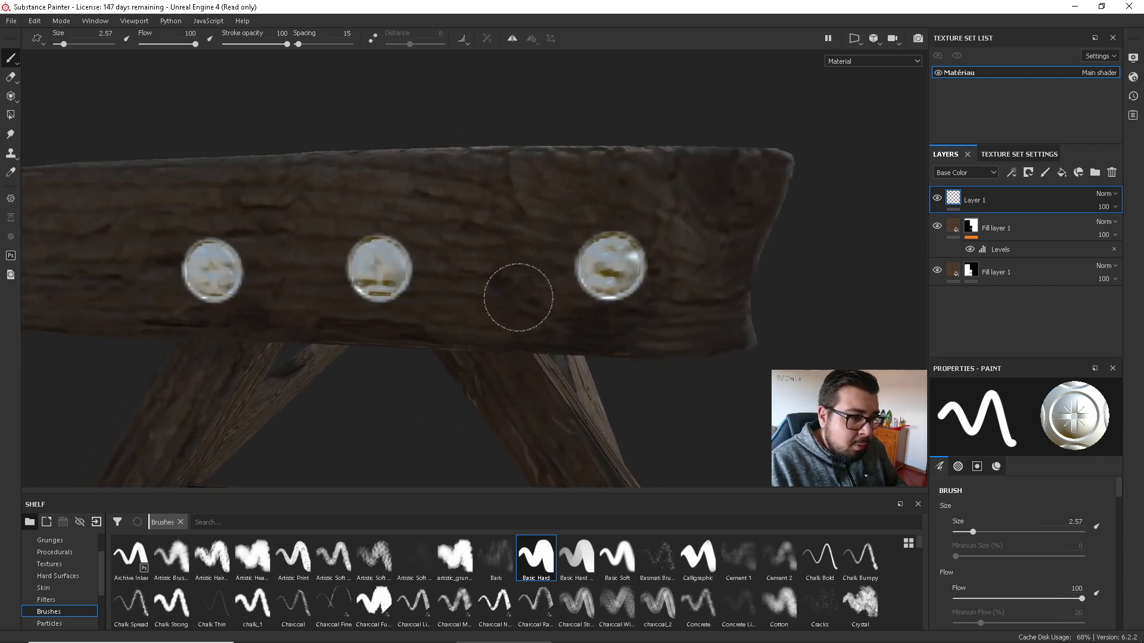
key(ctrl+z)
key(ctrl+z)
key(ctrl+z)
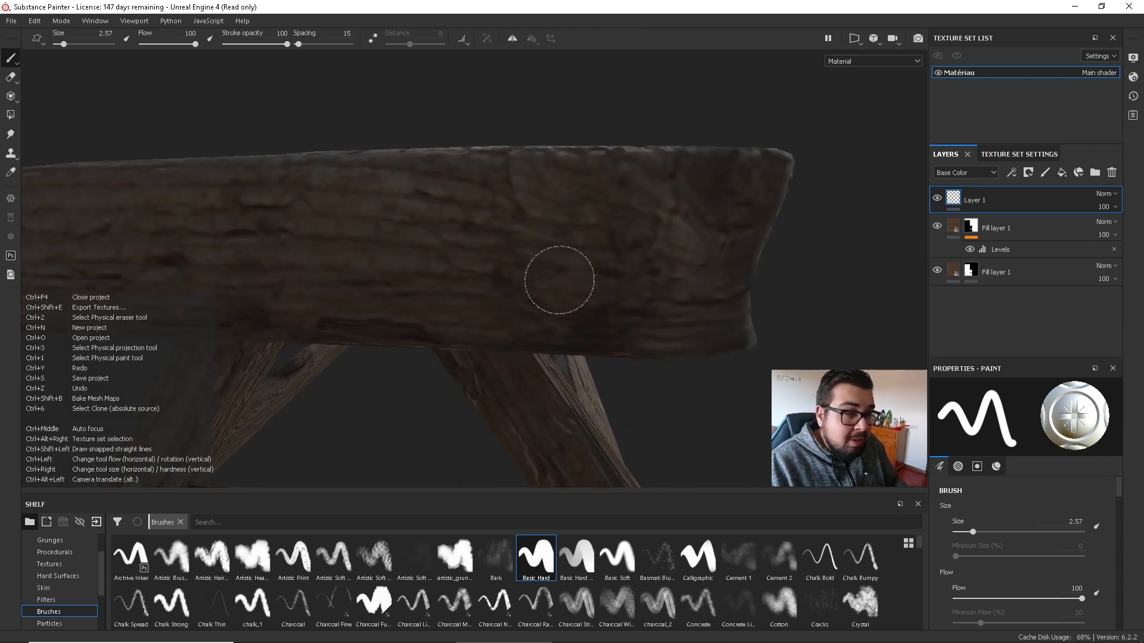
Set the brush's Base Color to a near-black 0.012 grey and its Height to 1, checking with an undone test stamp.
right_click(534, 265)
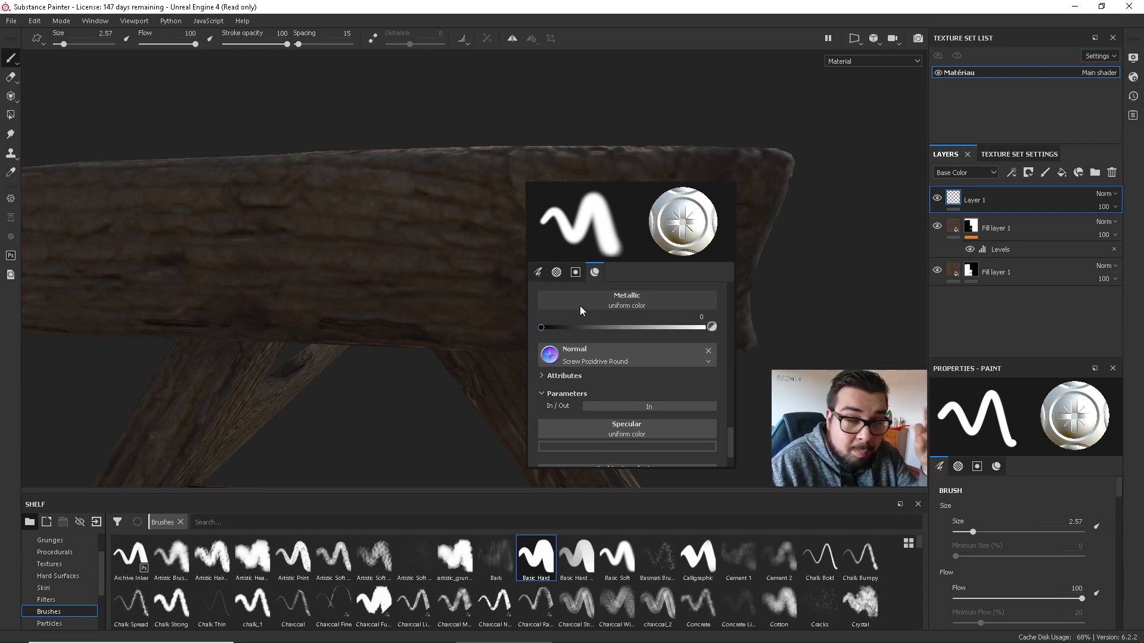
scroll(643, 414, up, 5)
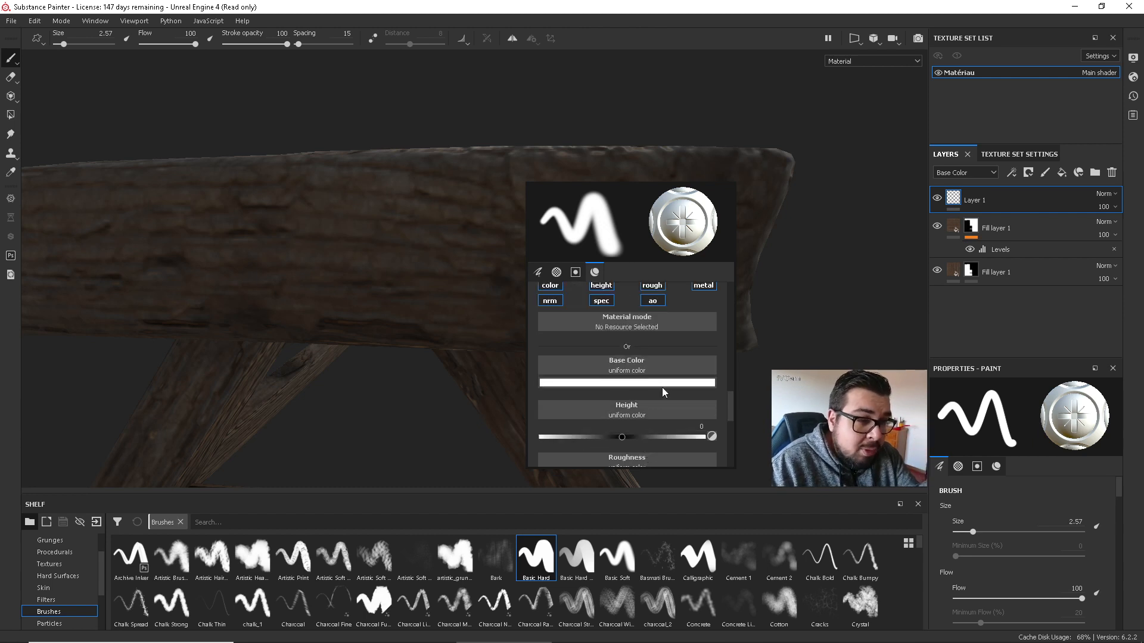
click(648, 361)
click(601, 361)
click(593, 386)
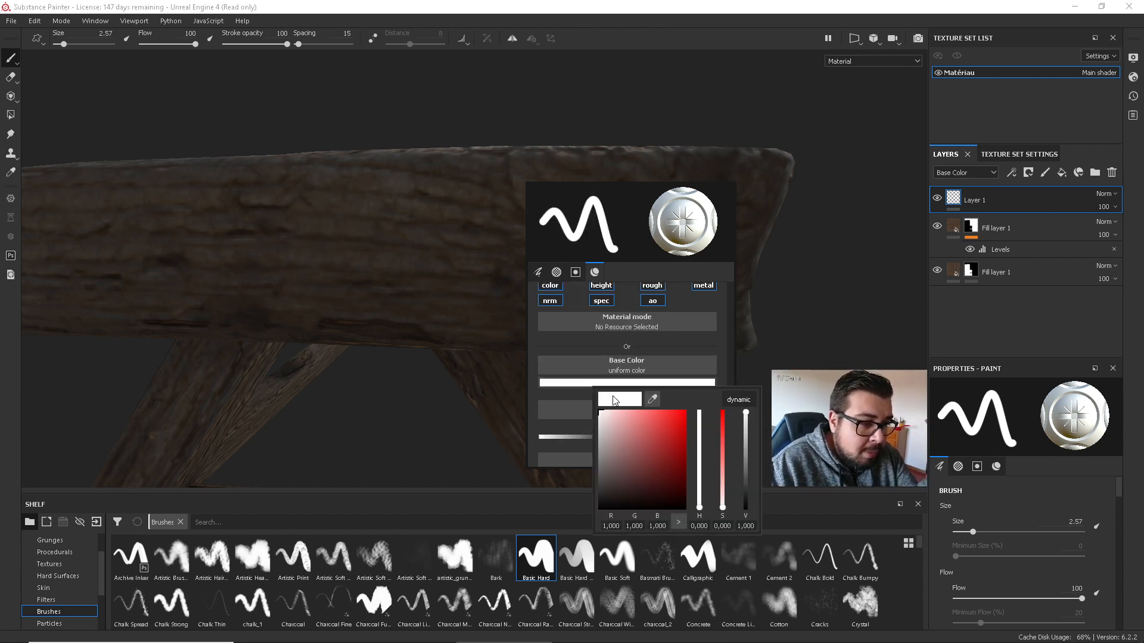
drag(615, 417, 591, 501)
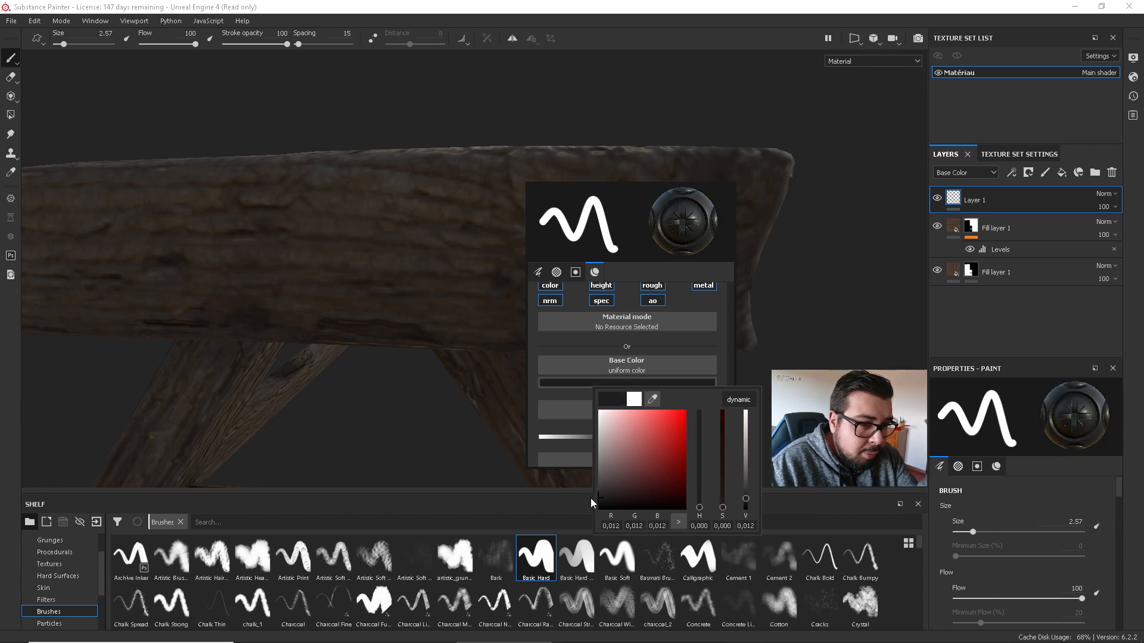
click(566, 416)
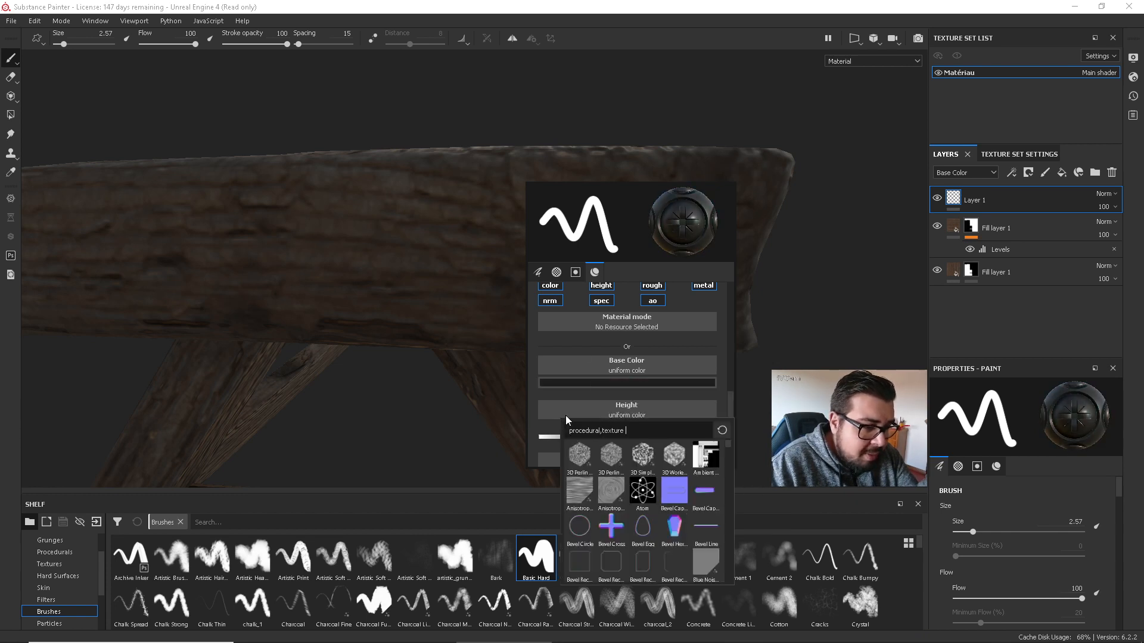
click(712, 403)
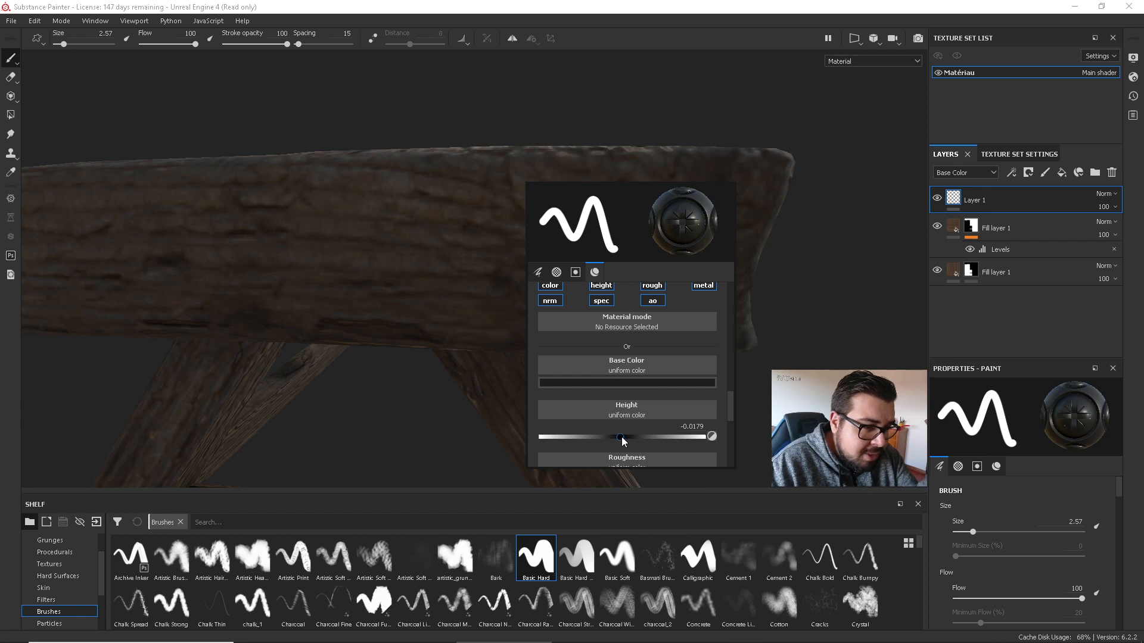
click(446, 227)
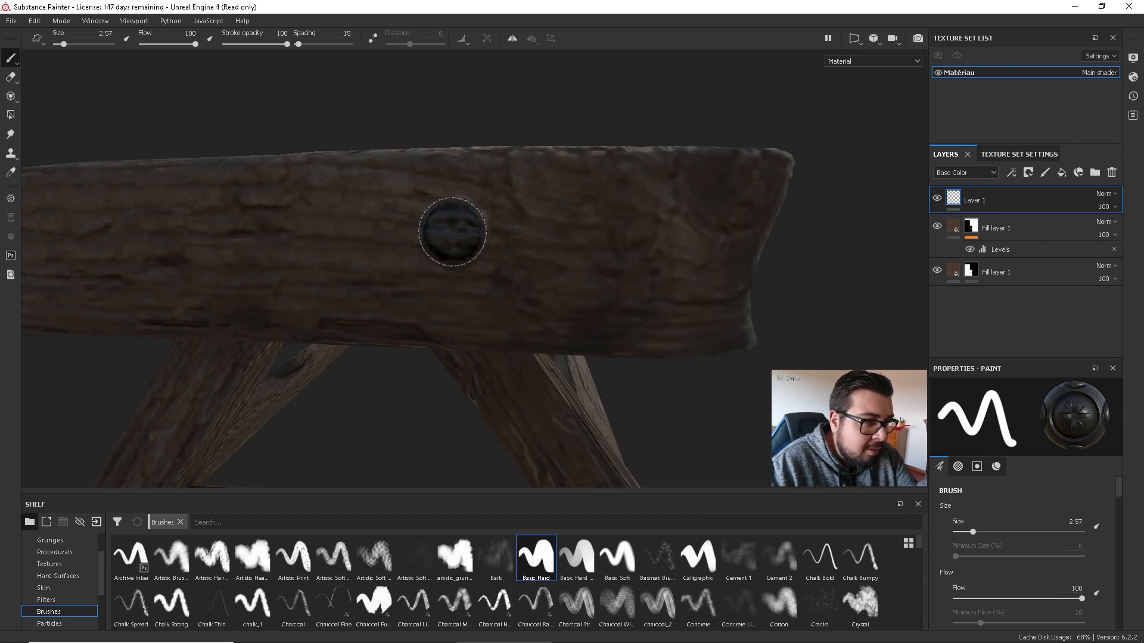
key(ctrl+z)
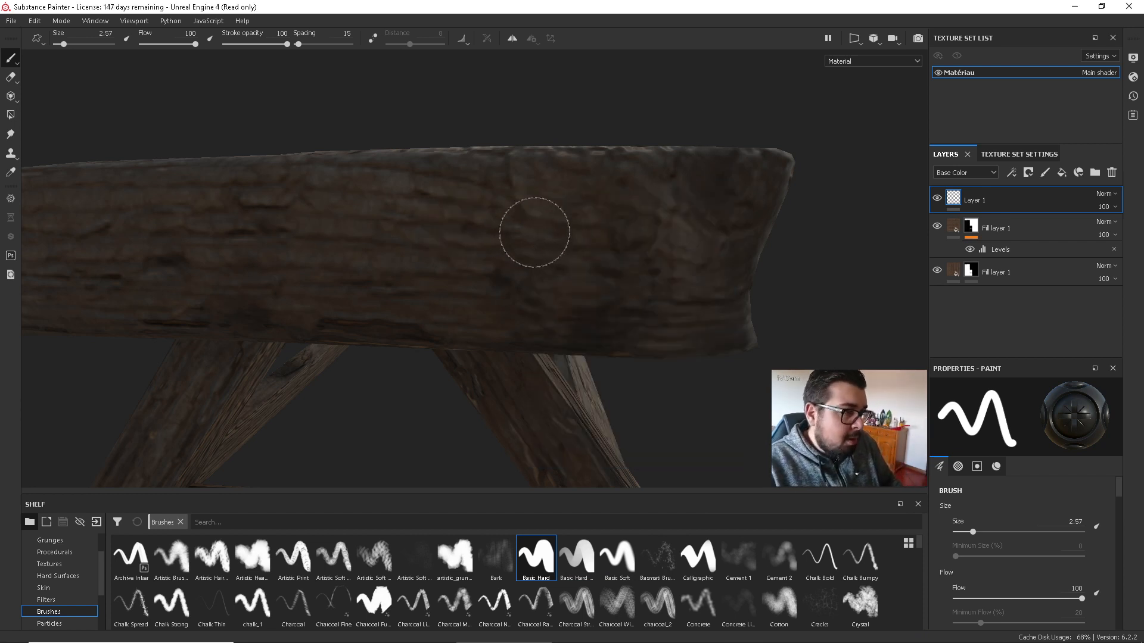
Set the brush's Metallic to 1 and Roughness to about 0.15, and adjust its Ambient occlusion, checking with an undone test stamp.
right_click(499, 208)
scroll(701, 348, down, 5)
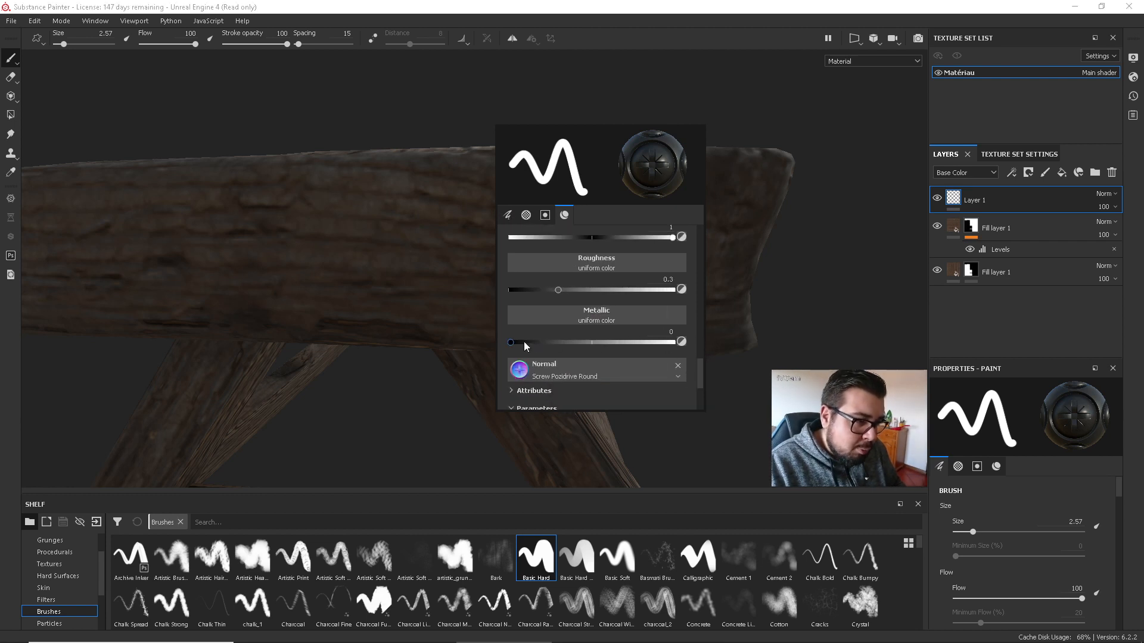
drag(599, 343, 709, 344)
click(560, 289)
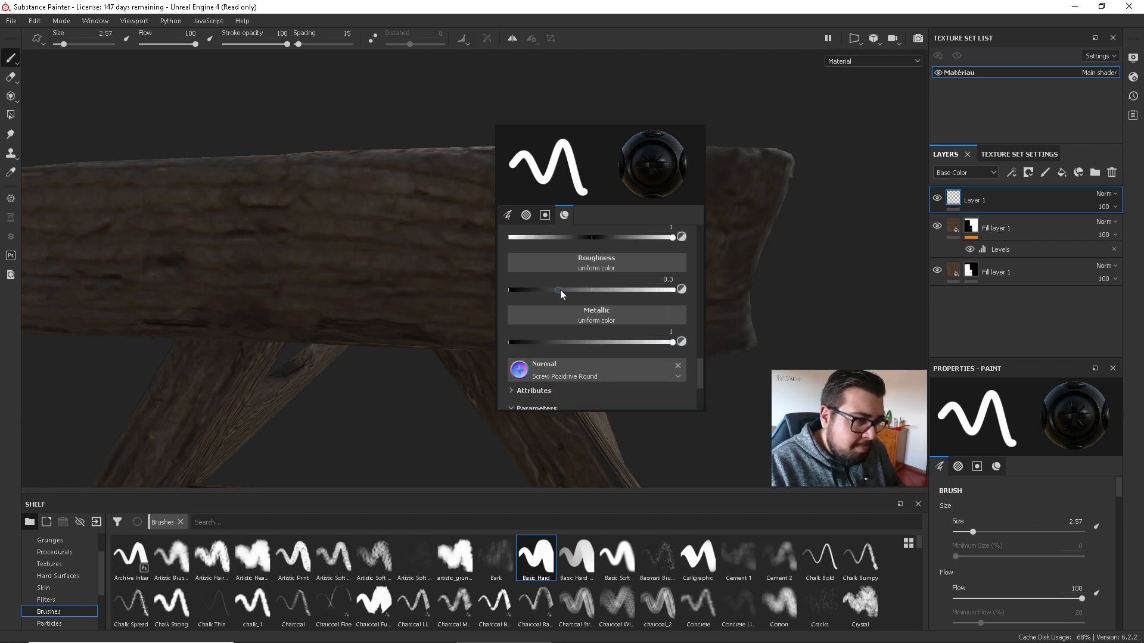
mouse_move(553, 290)
mouse_down()
mouse_move(465, 291)
mouse_move(533, 298)
mouse_up()
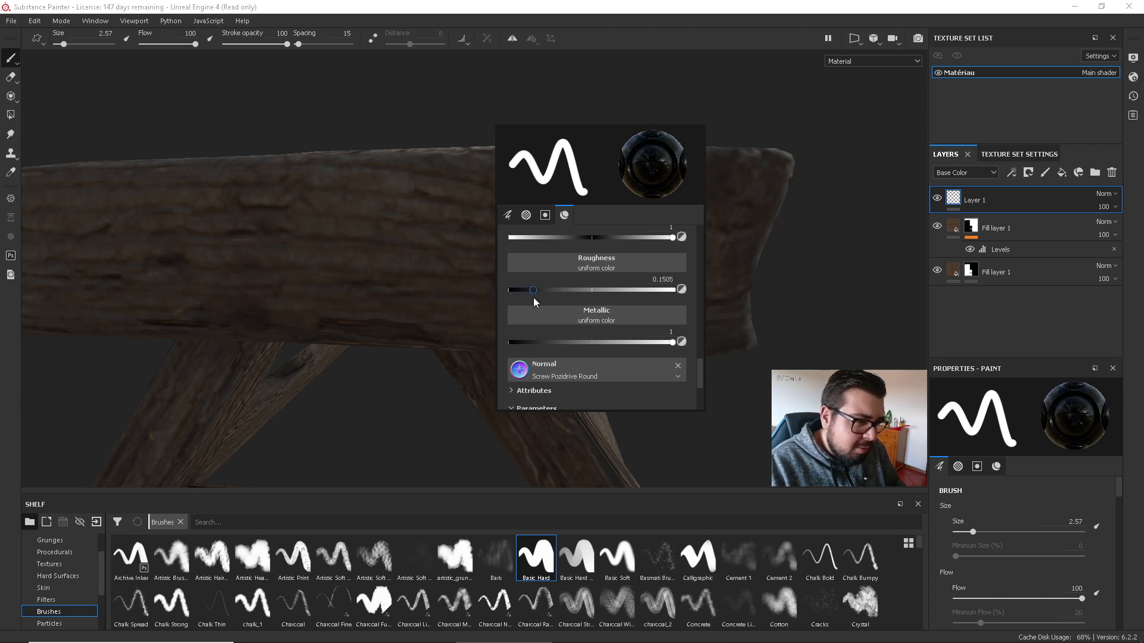
scroll(628, 330, down, 3)
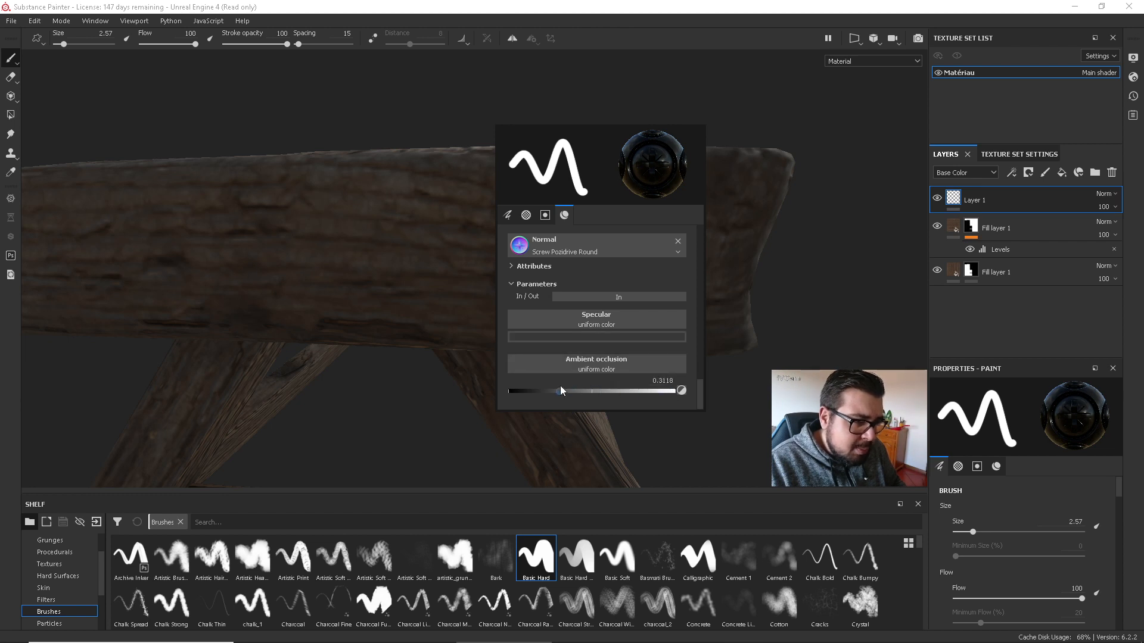
drag(560, 384, 545, 382)
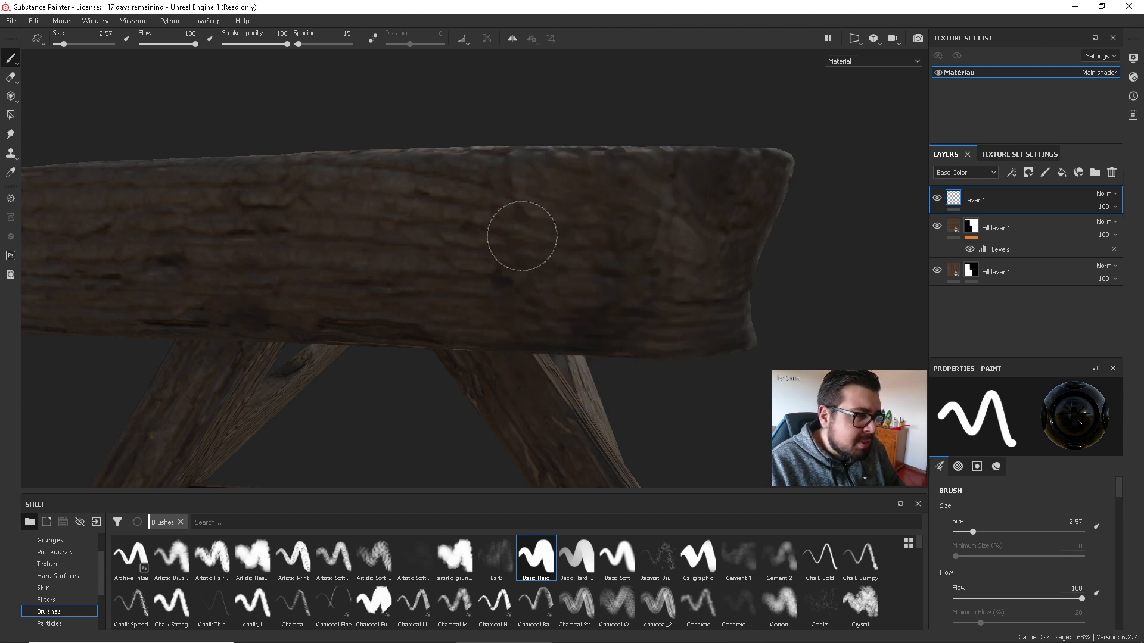
click(543, 235)
key(ctrl+z)
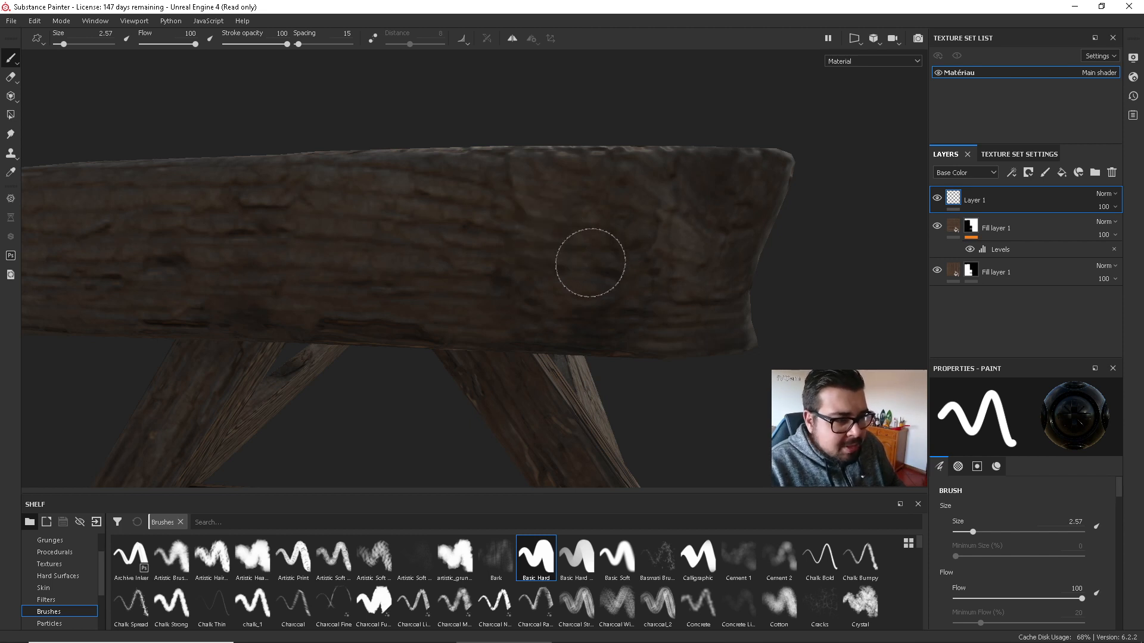
Try stamping a dark screw on the bench leg, near its top and at the upper crossbar joint, undoing each stamp.
alt+right_drag(566, 303, 585, 40)
mouse_move(559, 293)
alt+middle_down()
mouse_move(608, 190)
mouse_move(609, 136)
alt+middle_up()
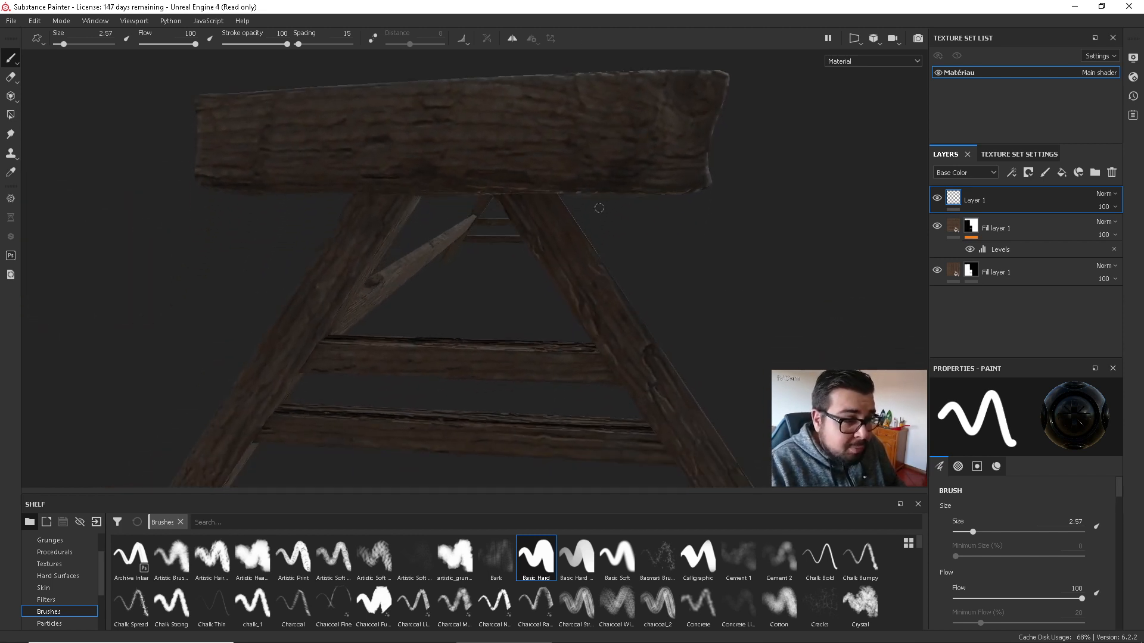
click(566, 256)
alt+drag(651, 319, 642, 224)
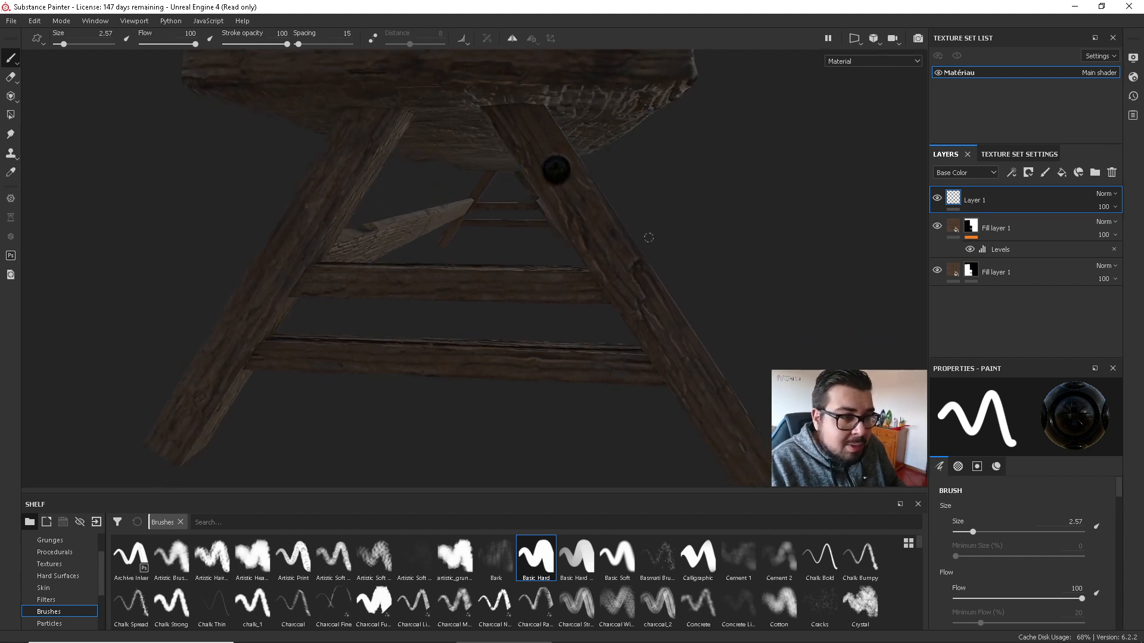
key(ctrl+z)
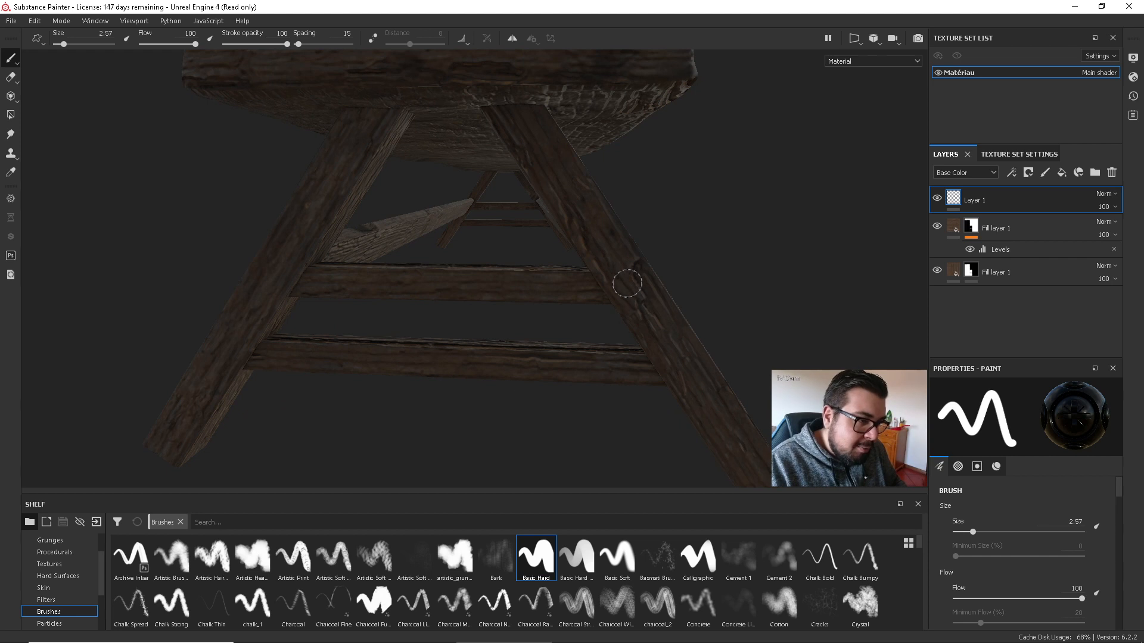
click(627, 283)
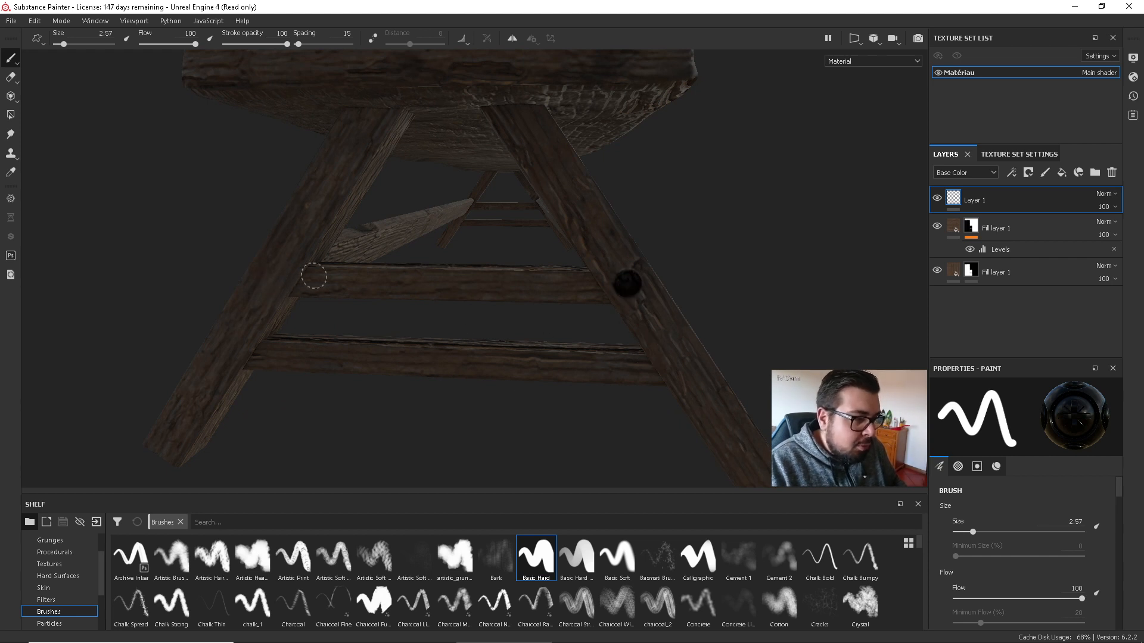
key(ctrl+z)
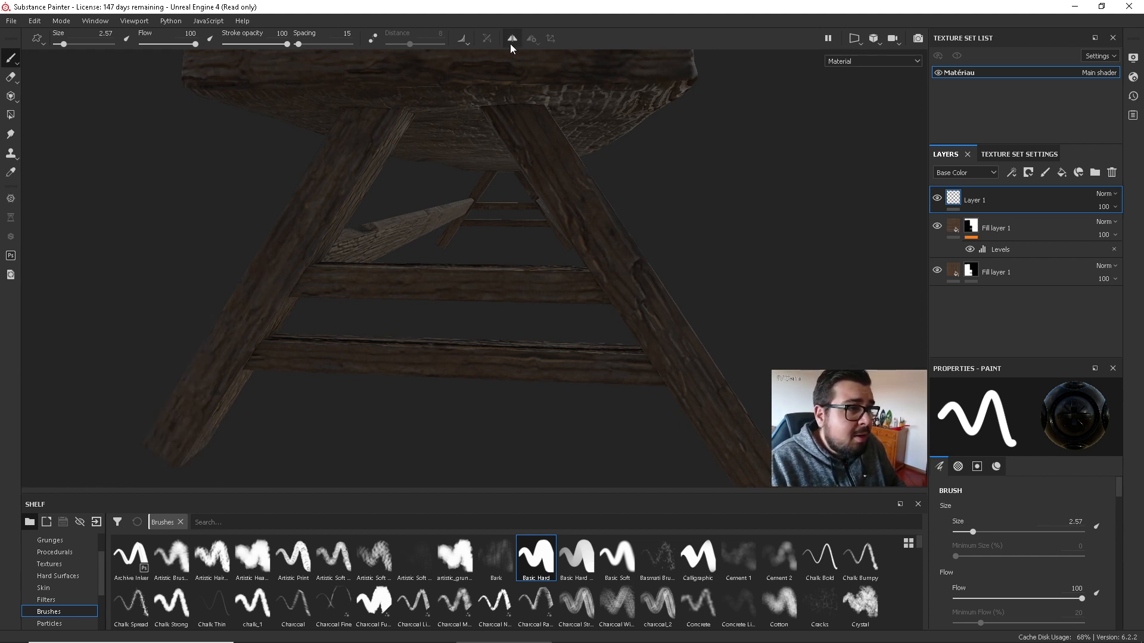
Try Mirror Y symmetry with dark screw stamps at the leg's upper crossbar joint, undoing each stamp.
click(529, 41)
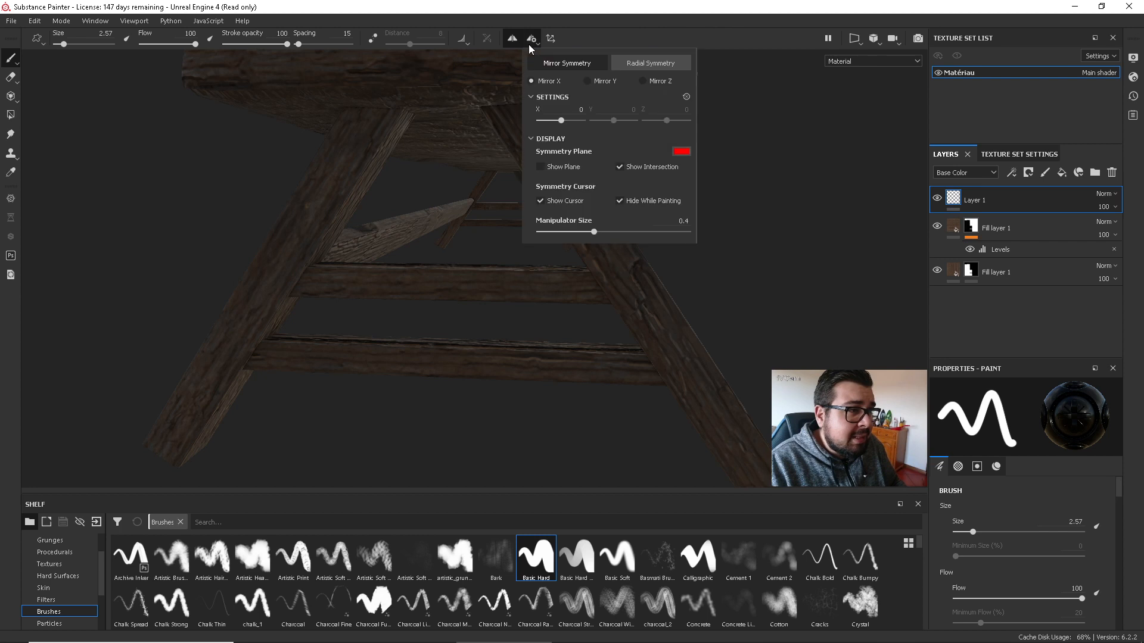
click(588, 81)
click(626, 260)
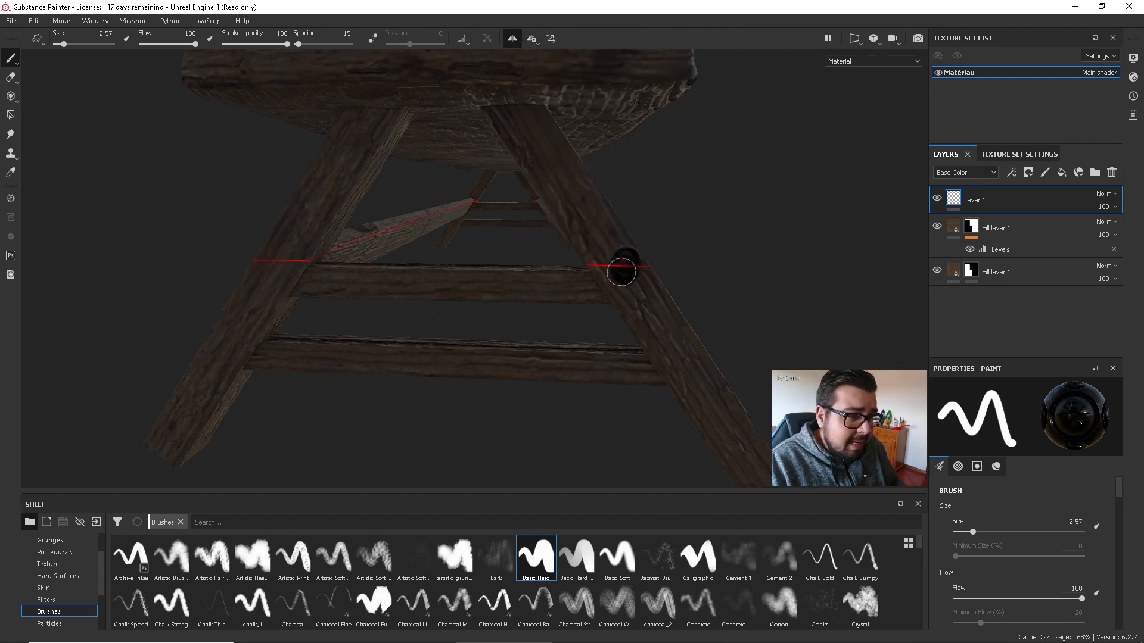
key(ctrl+z)
click(623, 267)
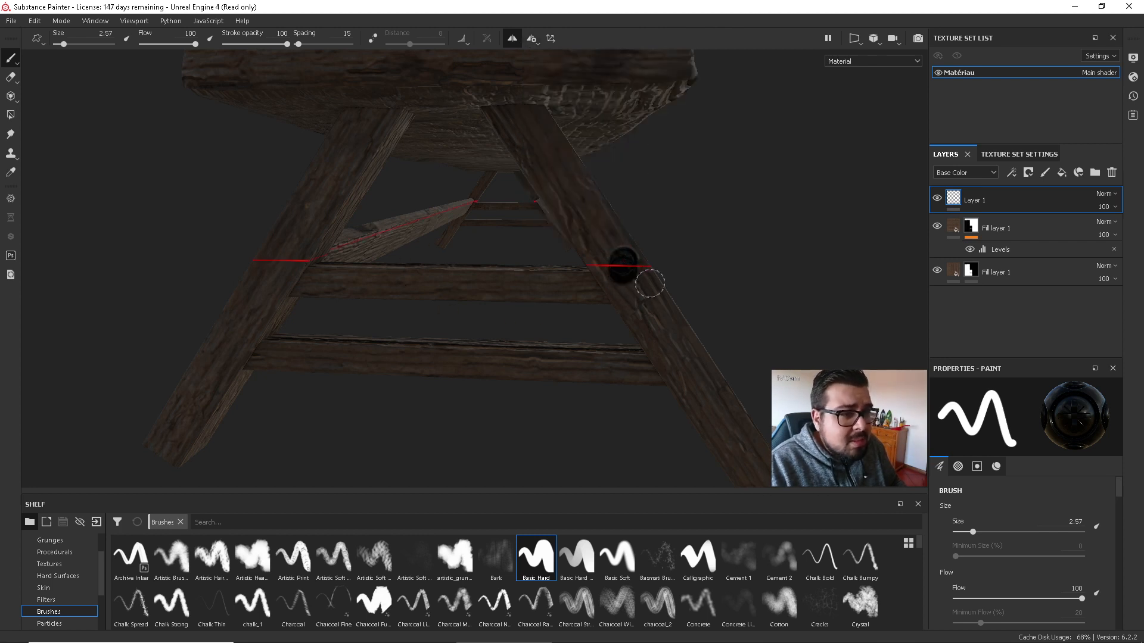
key(ctrl+z)
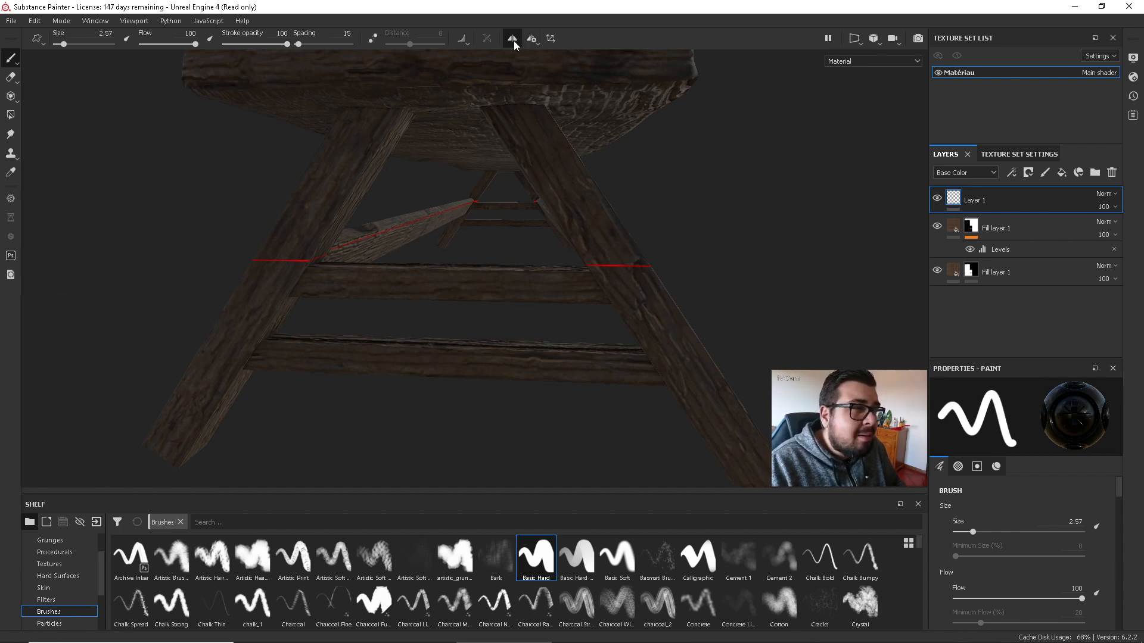
Switch the symmetry back to Mirror X and stamp dark screws on both end legs at the upper and lower crossbar joints.
click(539, 43)
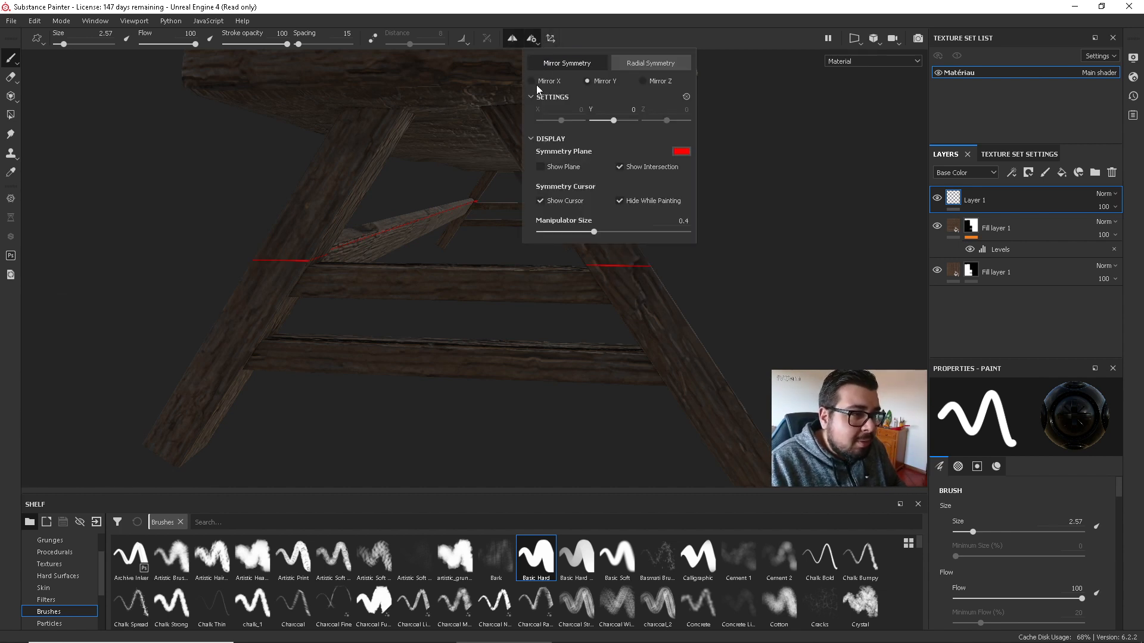
click(645, 279)
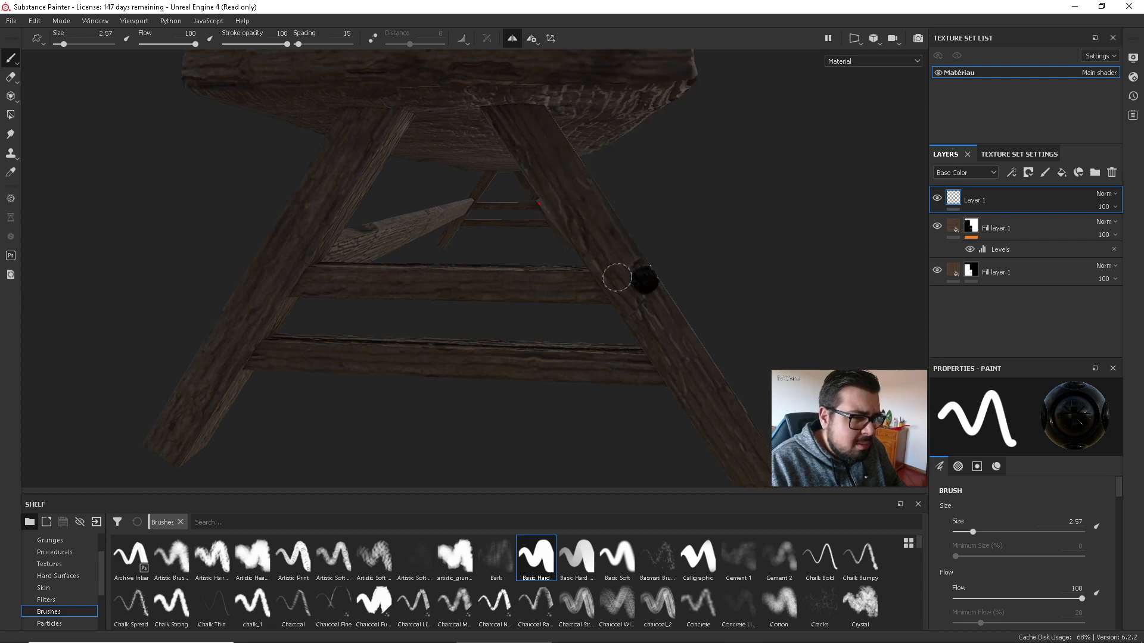
key(ctrl+z)
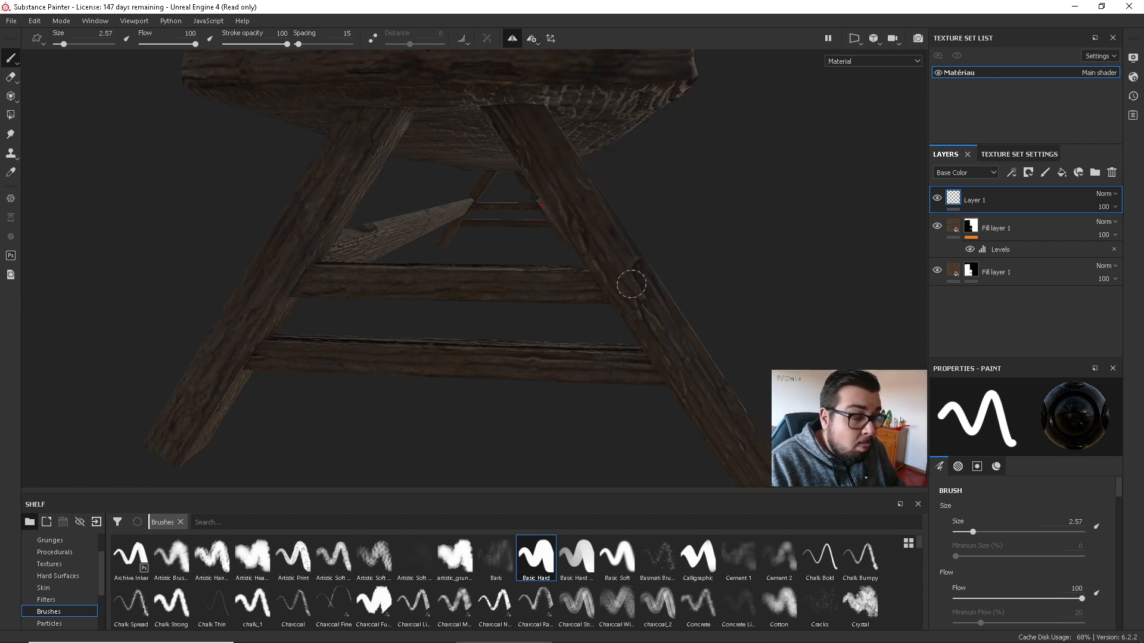
click(633, 288)
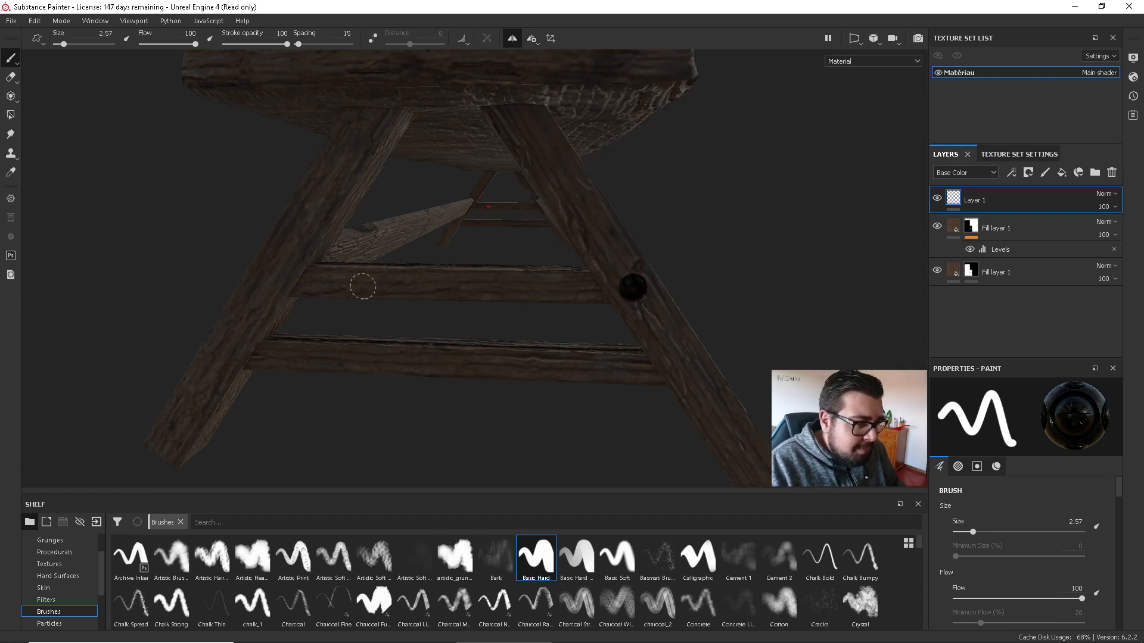
click(270, 276)
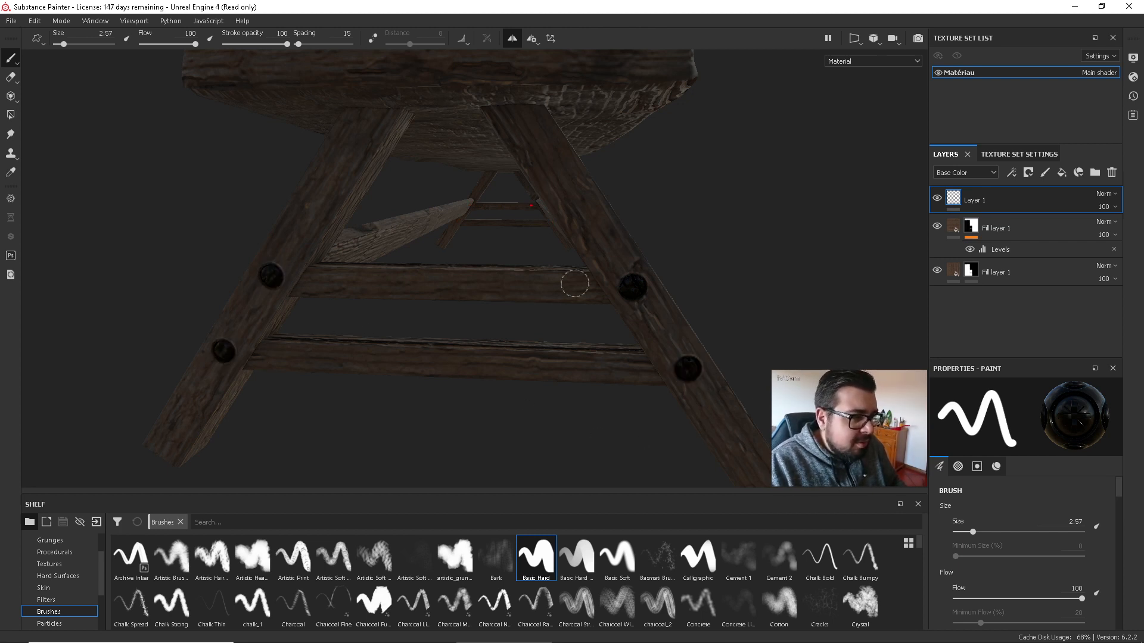
Enlarge the brush to 4.86 and stamp two screws side by side on the end of the bench top, redoing the second.
mouse_move(574, 284)
alt+mouse_down()
mouse_move(641, 237)
mouse_move(613, 138)
mouse_move(659, 377)
mouse_move(593, 249)
alt+mouse_up()
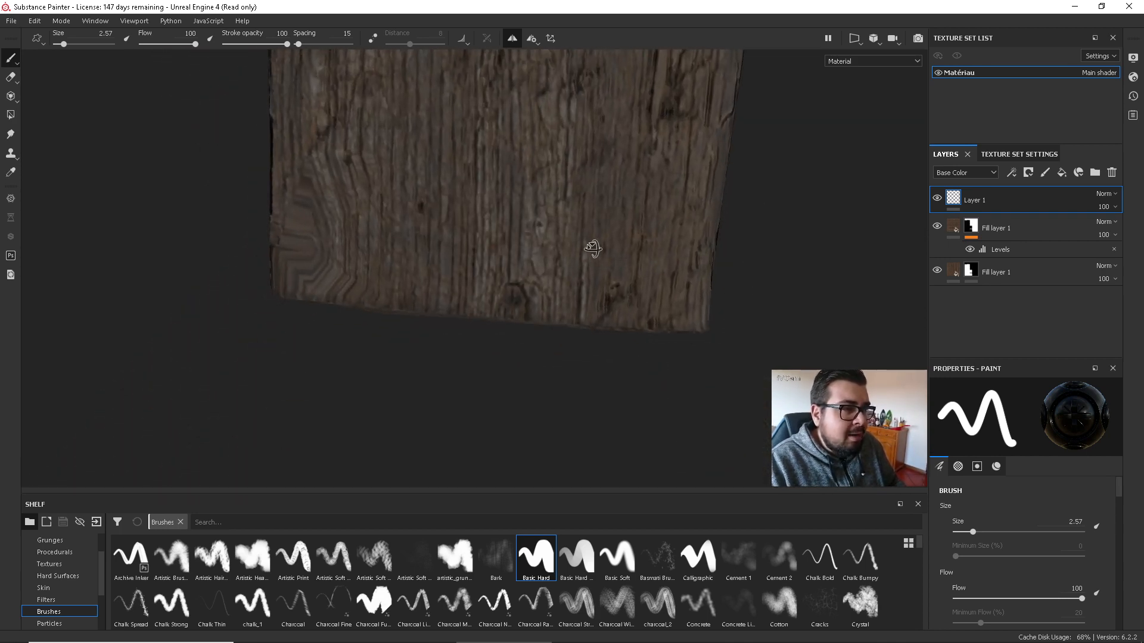
mouse_move(591, 221)
ctrl+right_down()
mouse_move(623, 221)
mouse_move(605, 221)
ctrl+right_up()
mouse_move(575, 193)
alt+mouse_down()
mouse_move(585, 123)
mouse_move(461, 184)
alt+mouse_up()
click(433, 190)
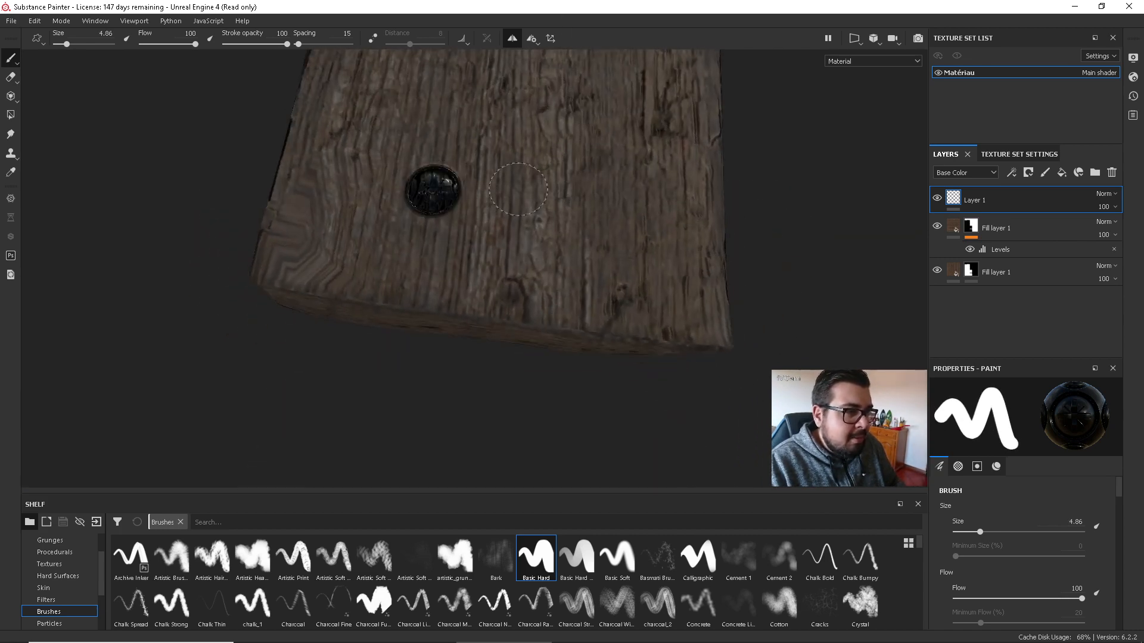
click(597, 203)
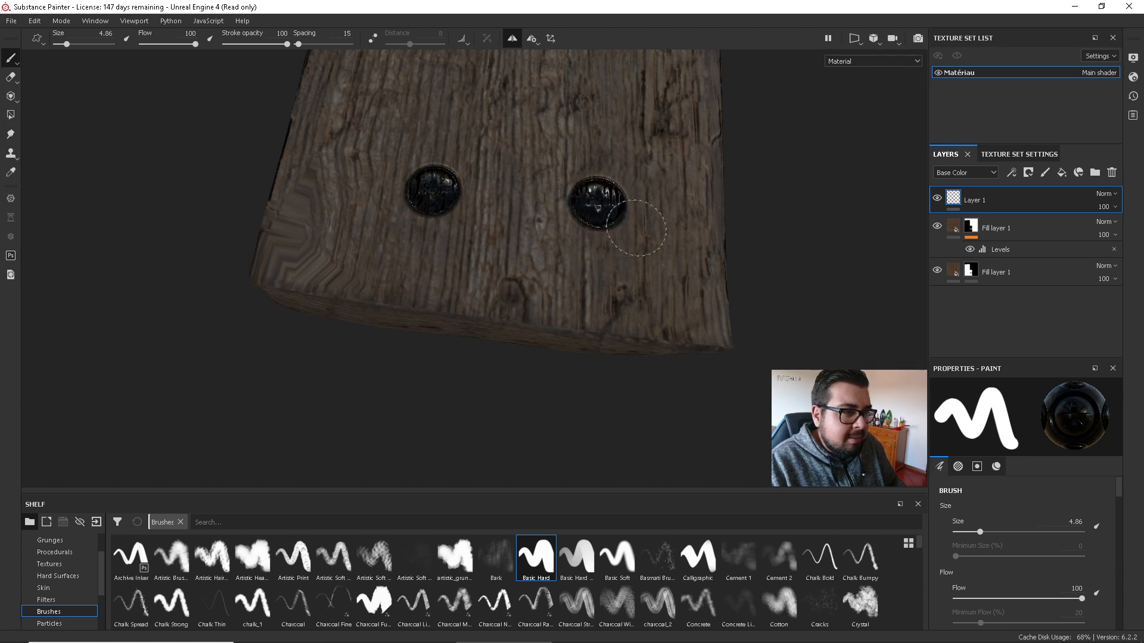
key(ctrl+z)
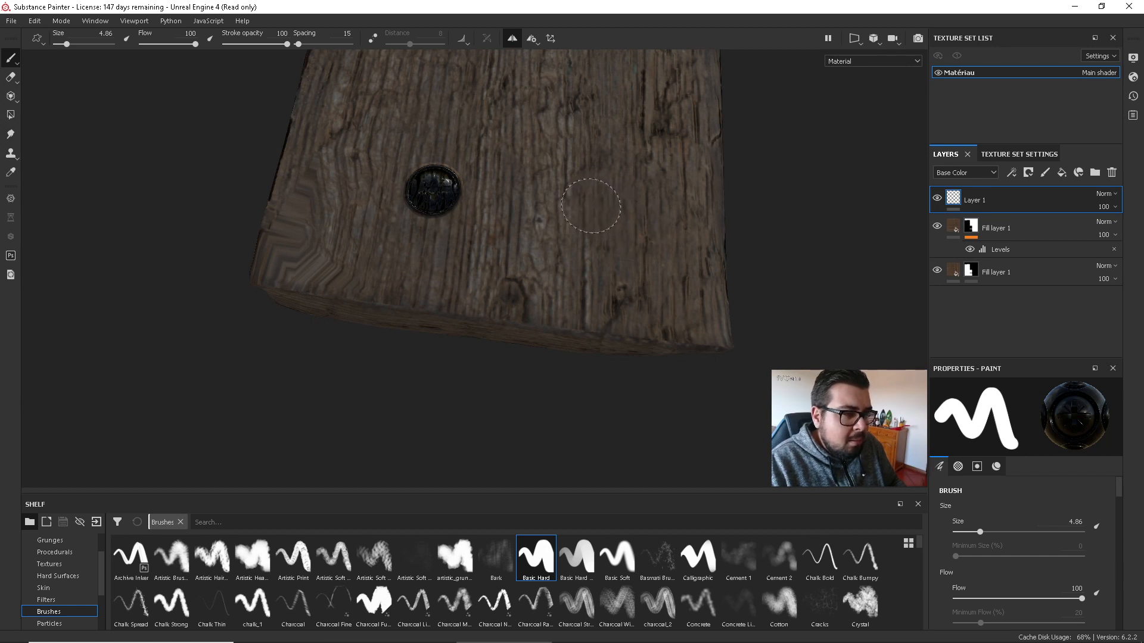
click(594, 205)
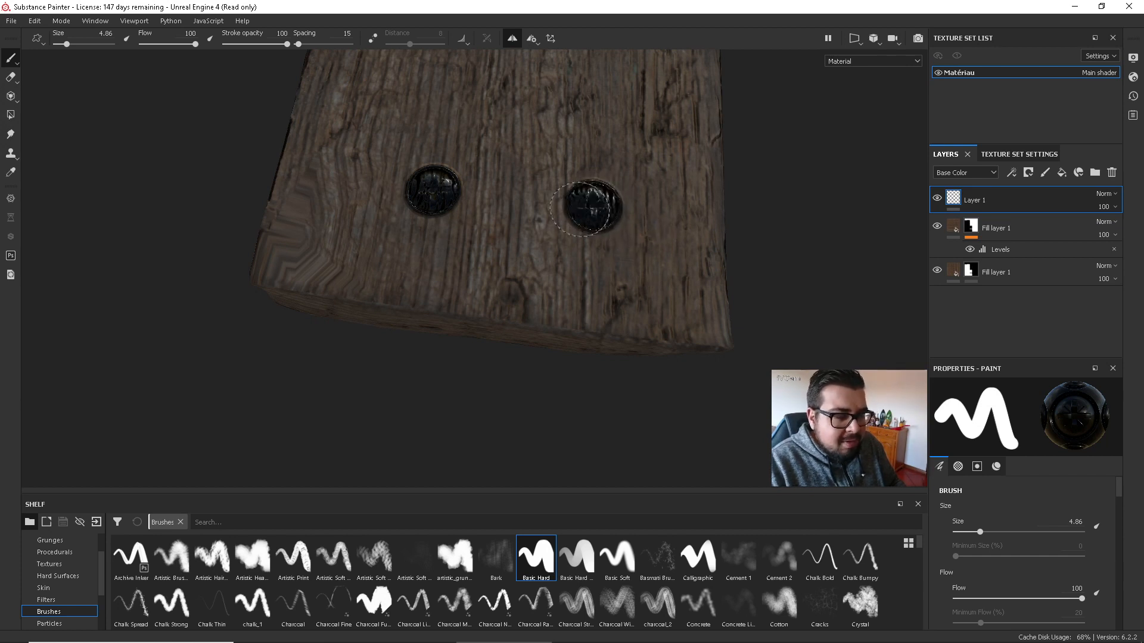
Reduce the brush to 2.76 and stamp a screw on the legs' outer sides at the long rail joints, on both sides of the bench.
alt+drag(604, 278, 620, 3)
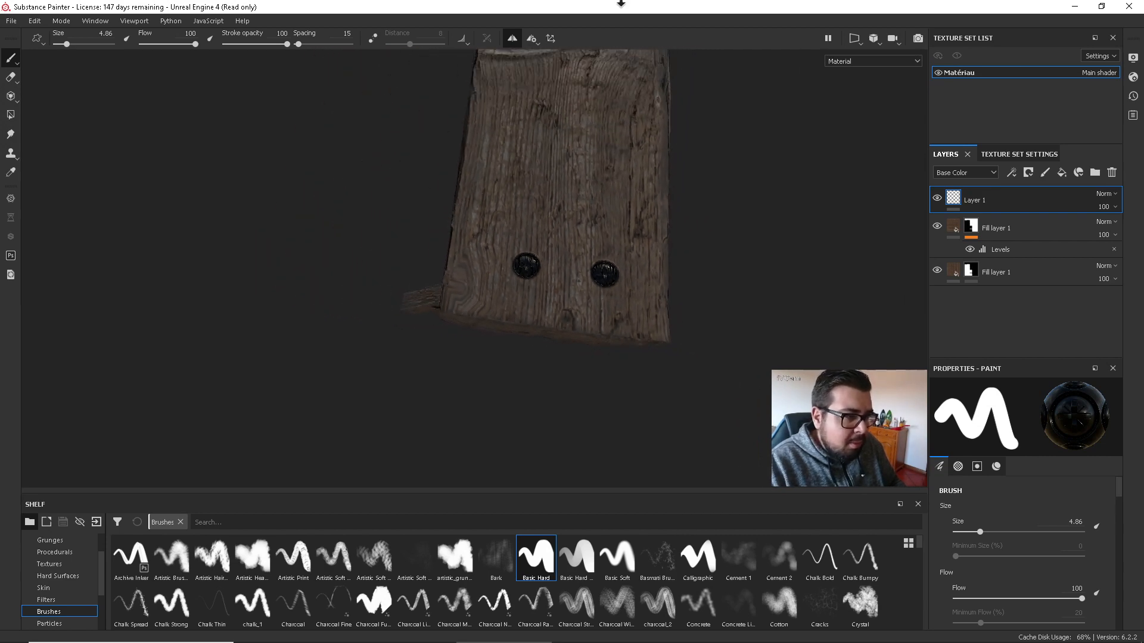
alt+drag(523, 255, 502, 332)
alt+middle_drag(720, 353, 525, 366)
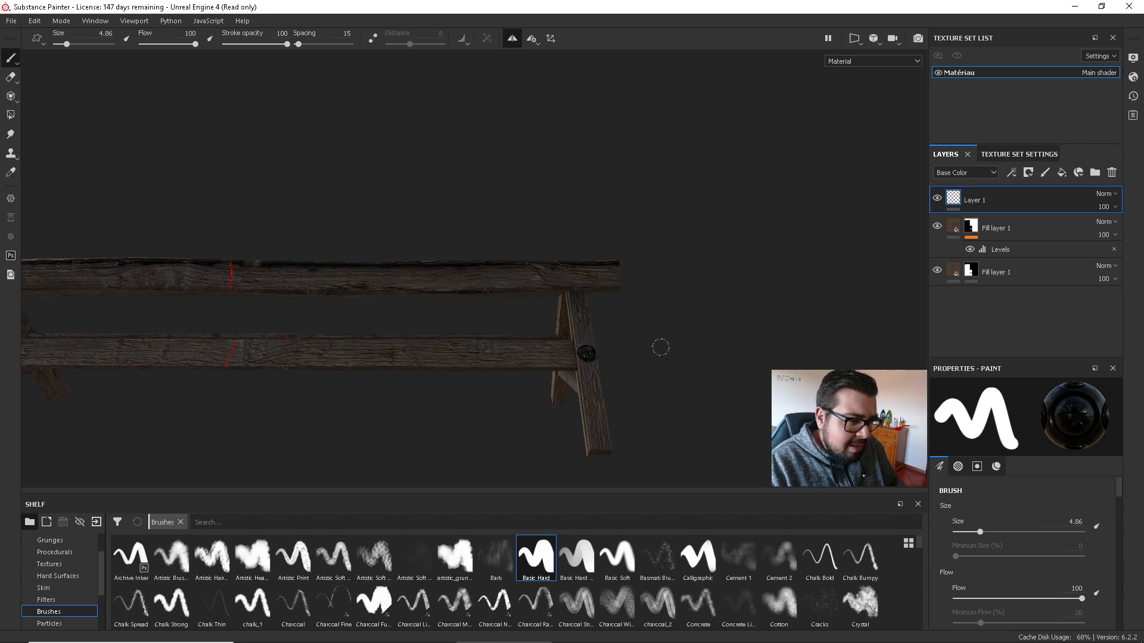
ctrl+right_drag(616, 347, 615, 348)
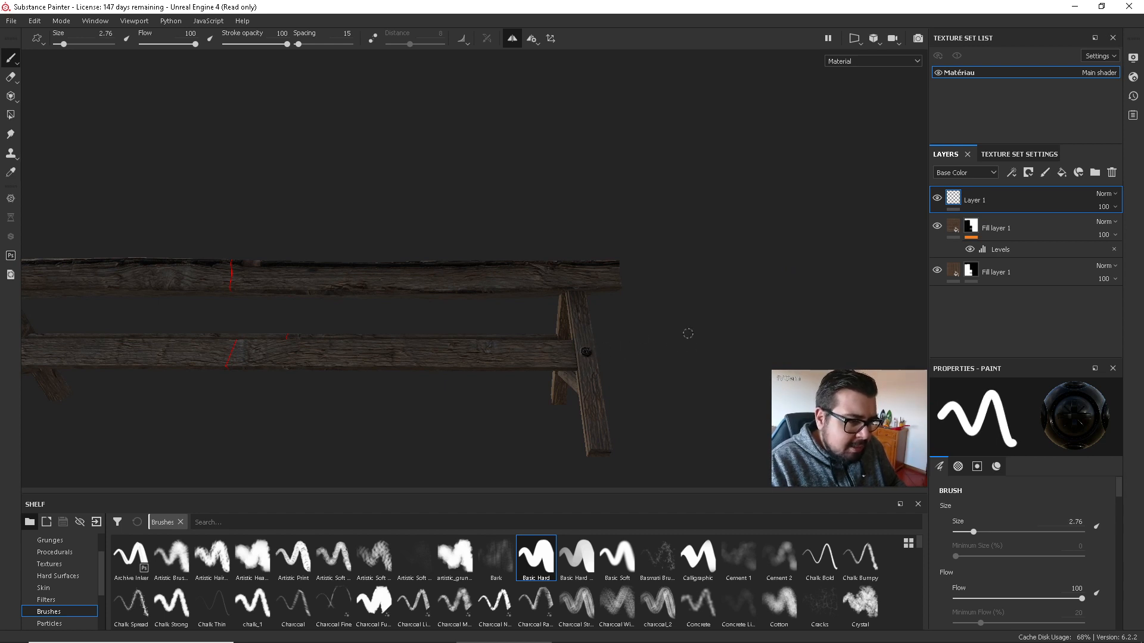
alt+drag(688, 333, 442, 388)
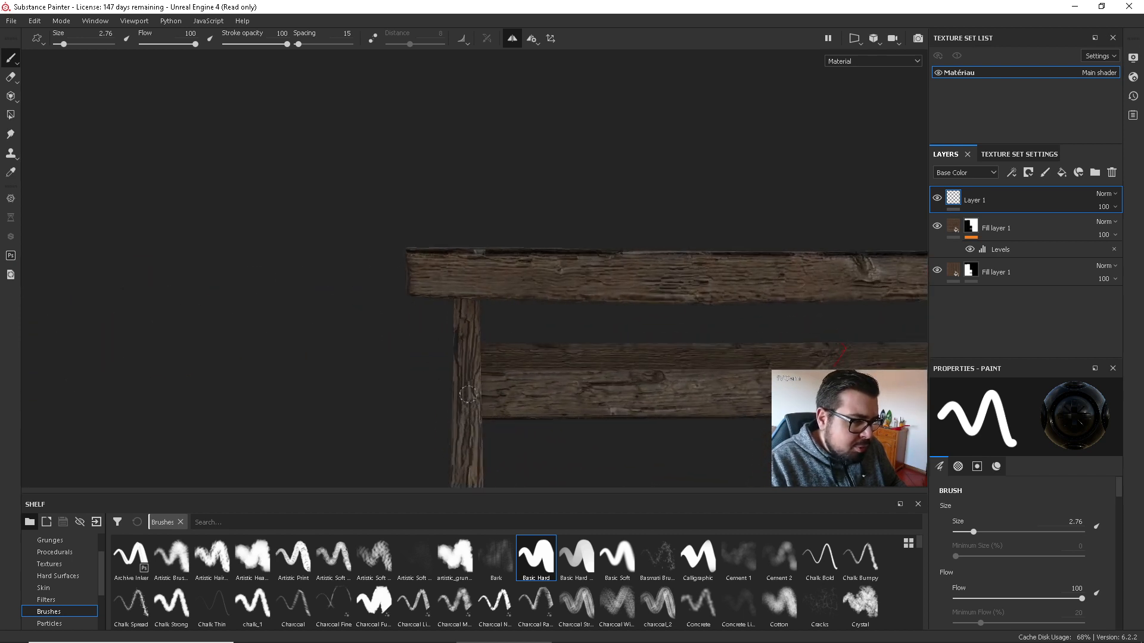
mouse_move(619, 441)
alt+mouse_down()
mouse_move(641, 419)
mouse_move(738, 404)
mouse_move(607, 439)
alt+mouse_up()
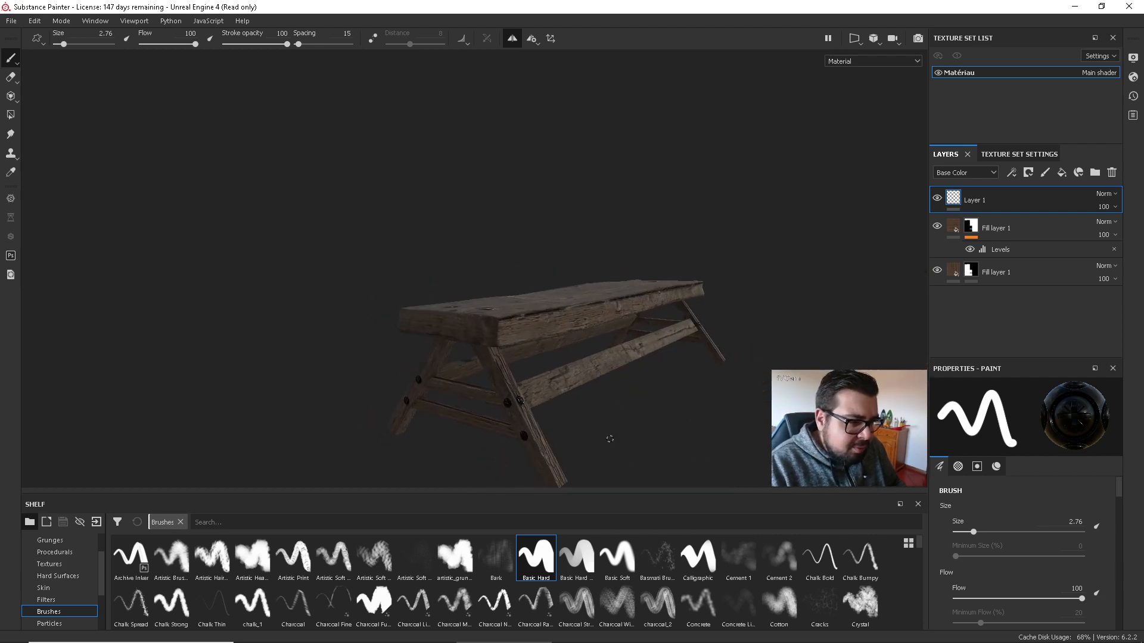
scroll(603, 442, up, 4)
alt+middle_drag(540, 443, 601, 394)
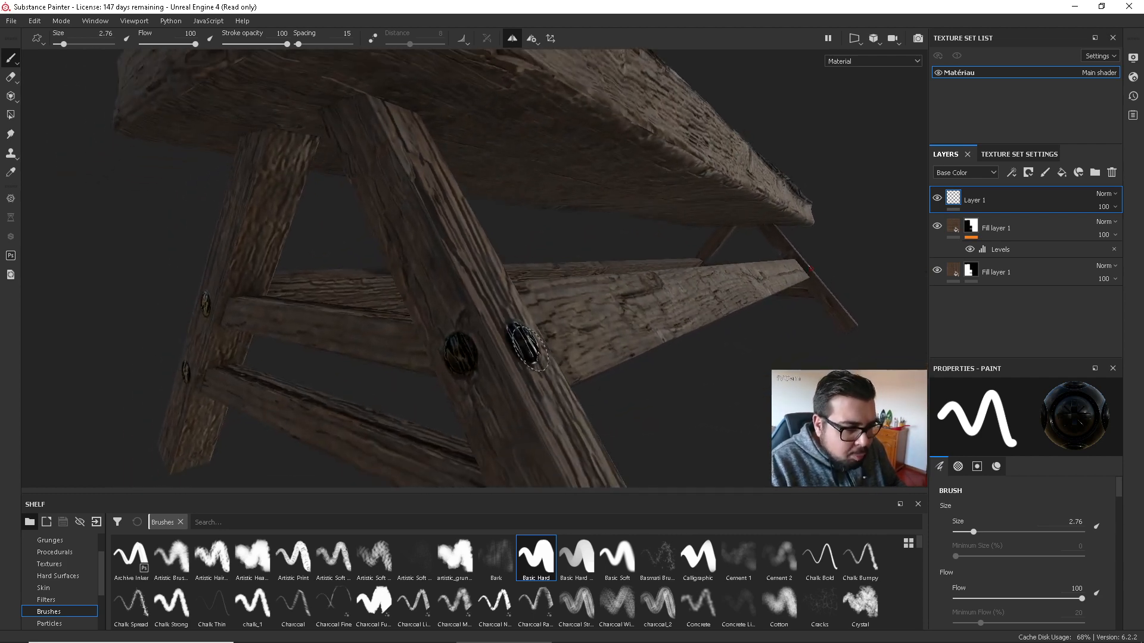
Target the lower Fill layer 1's mask and darken the brush's grayscale value to near black.
click(970, 277)
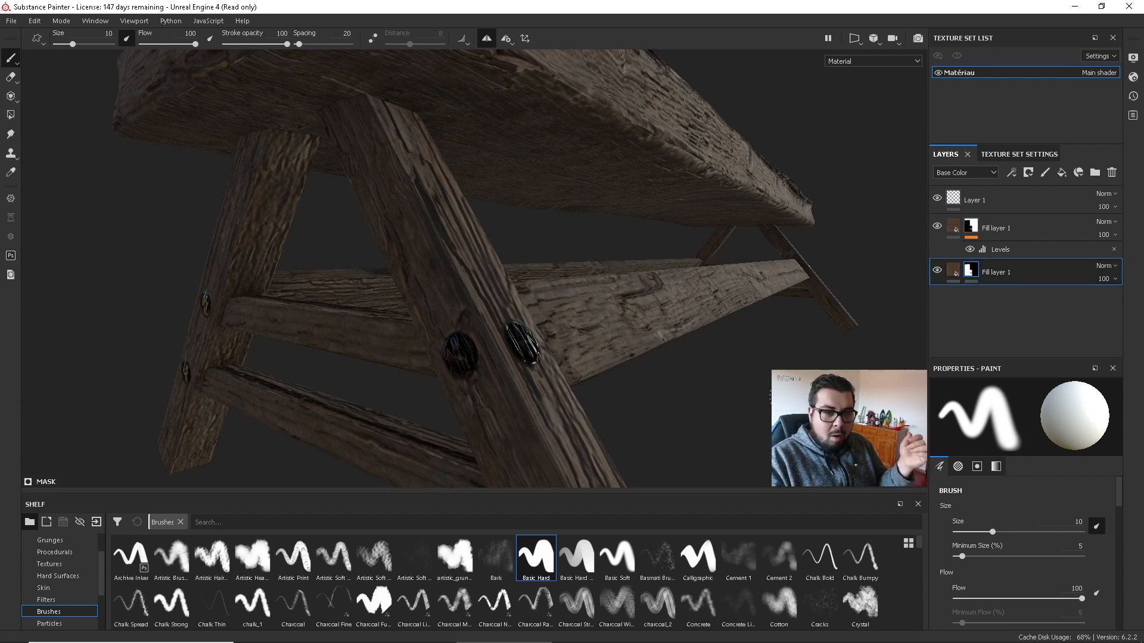
right_click(892, 456)
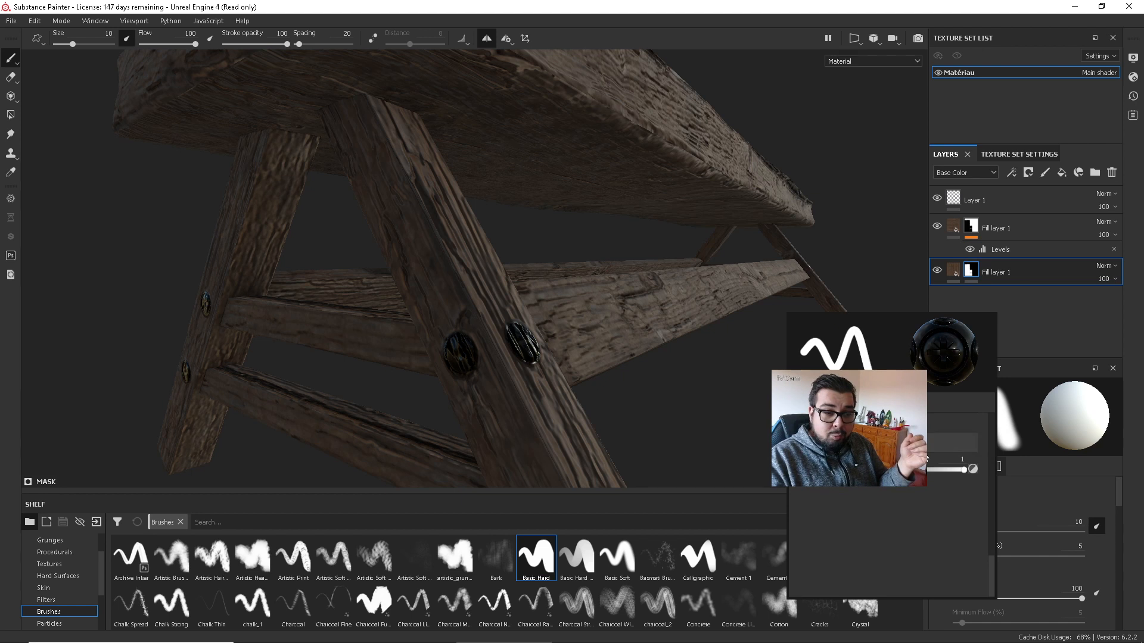
drag(963, 470, 937, 470)
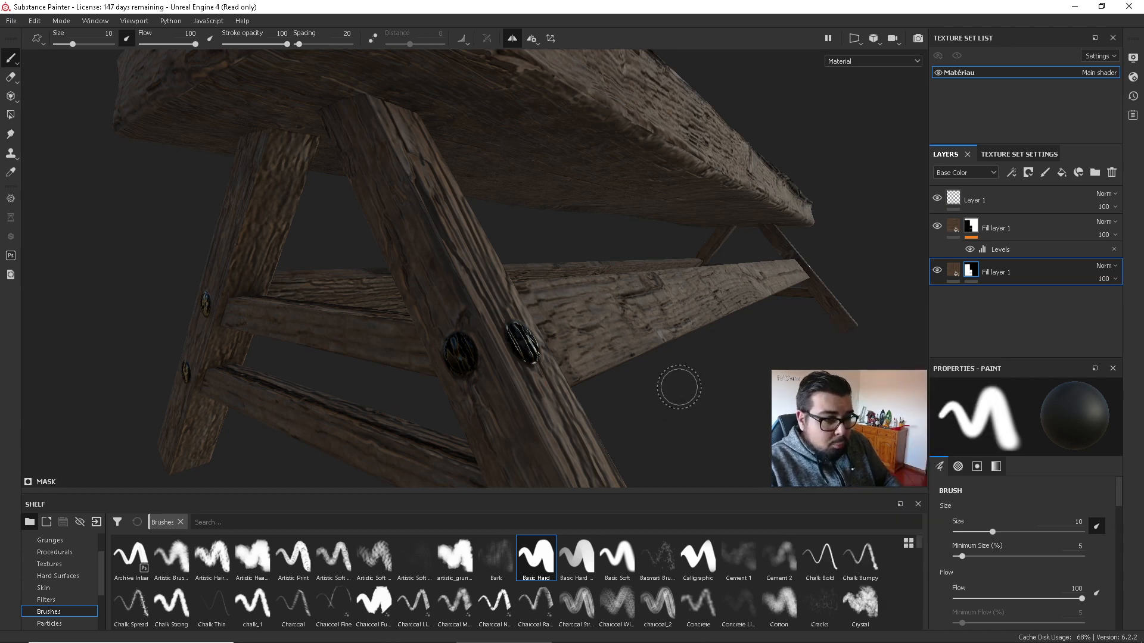
Shrink the mask brush to 2.26 and paint around the screw on the leg's outer side.
mouse_move(679, 387)
alt+mouse_down()
mouse_move(539, 422)
mouse_move(434, 338)
alt+mouse_up()
ctrl+right_drag(477, 343, 450, 344)
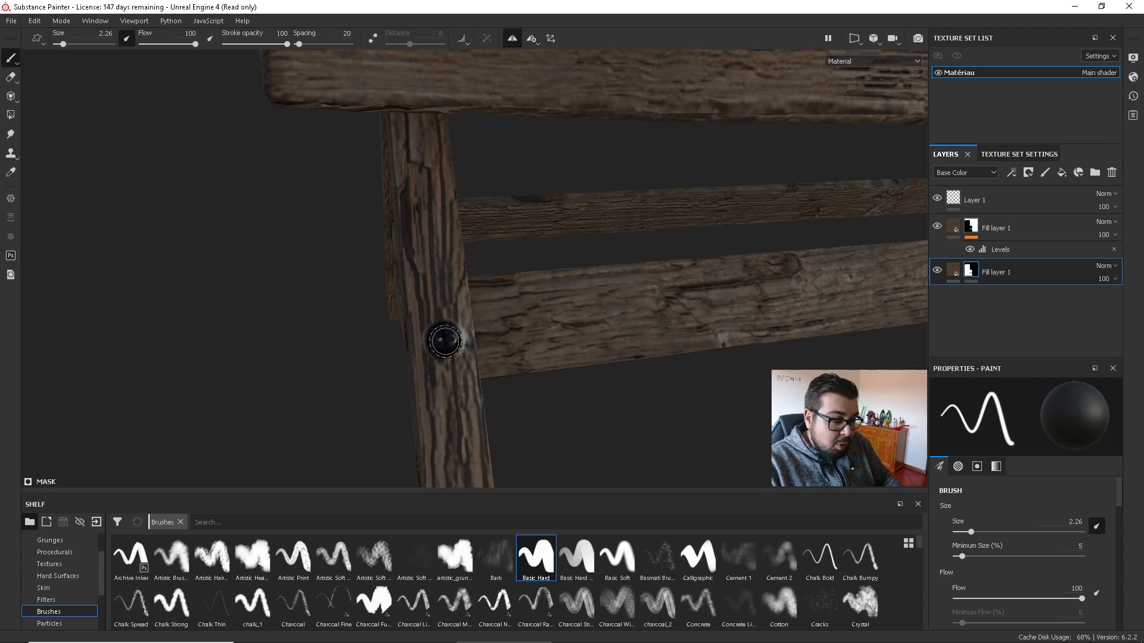
alt+drag(444, 339, 544, 334)
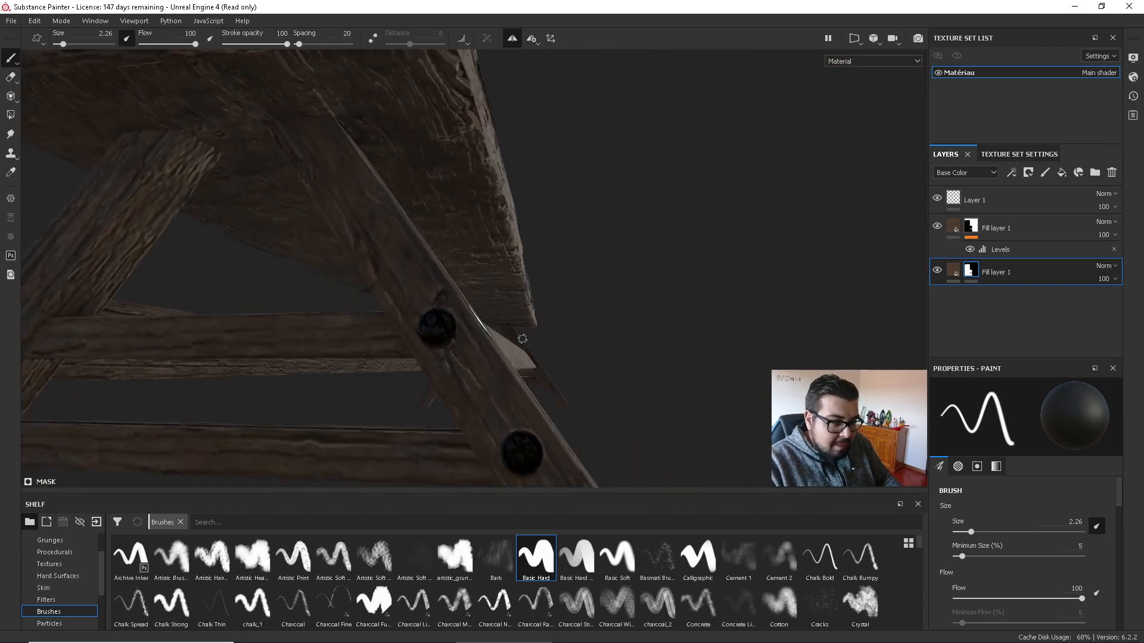
Paint the mask around the two crossbar screws on one end leg, trying brush size 3.38 before settling on 2.68.
alt+drag(446, 329, 693, 319)
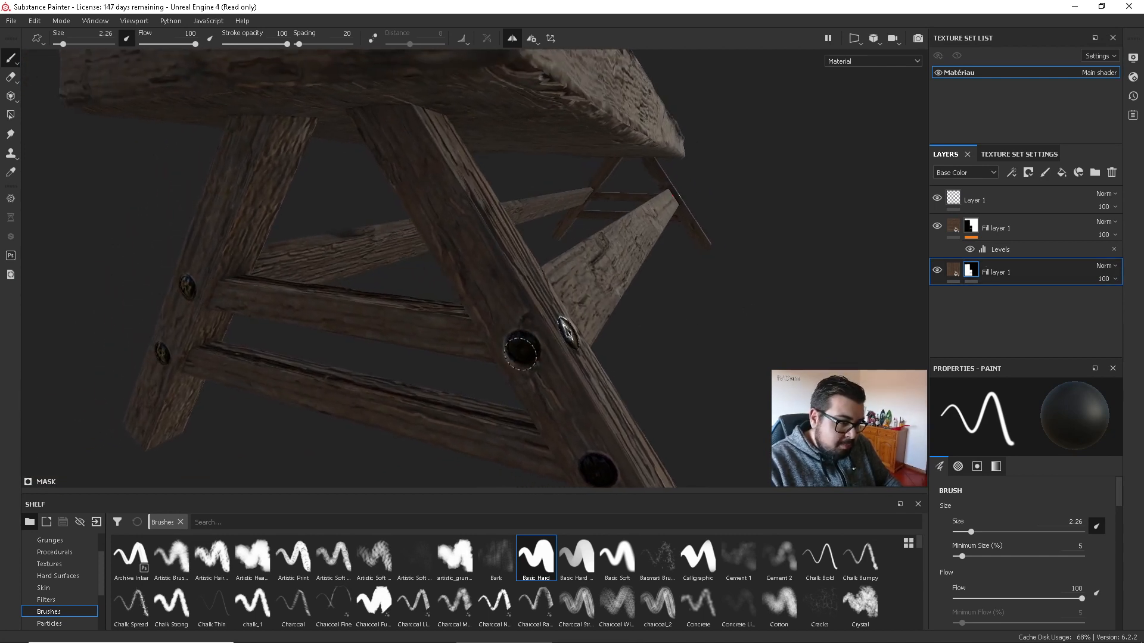
alt+drag(568, 372, 627, 296)
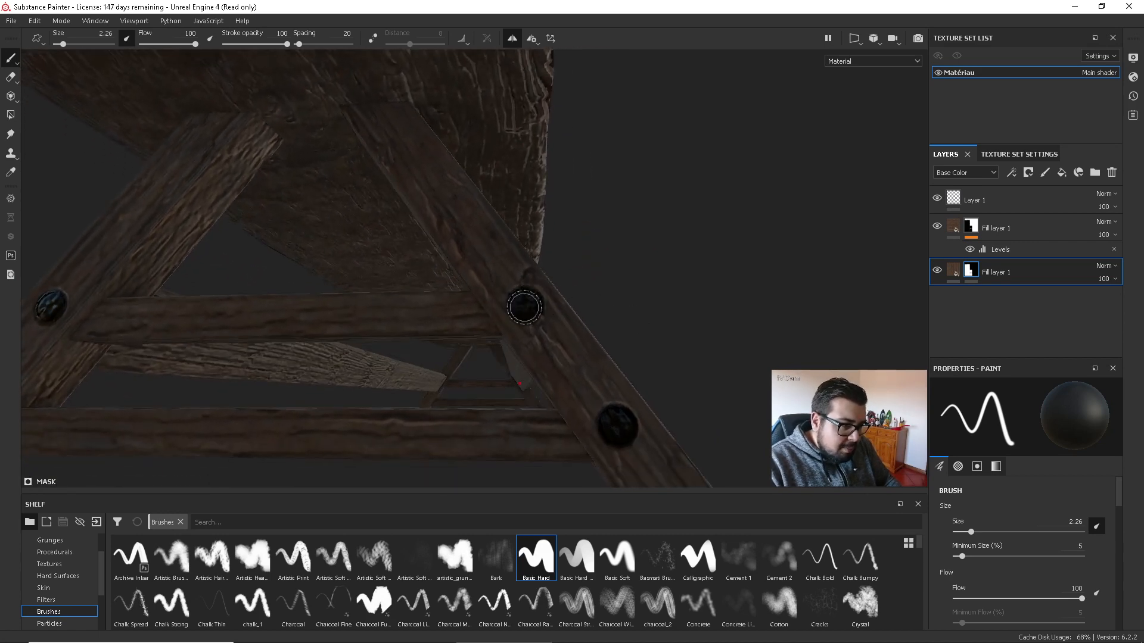
ctrl+right_drag(524, 306, 545, 306)
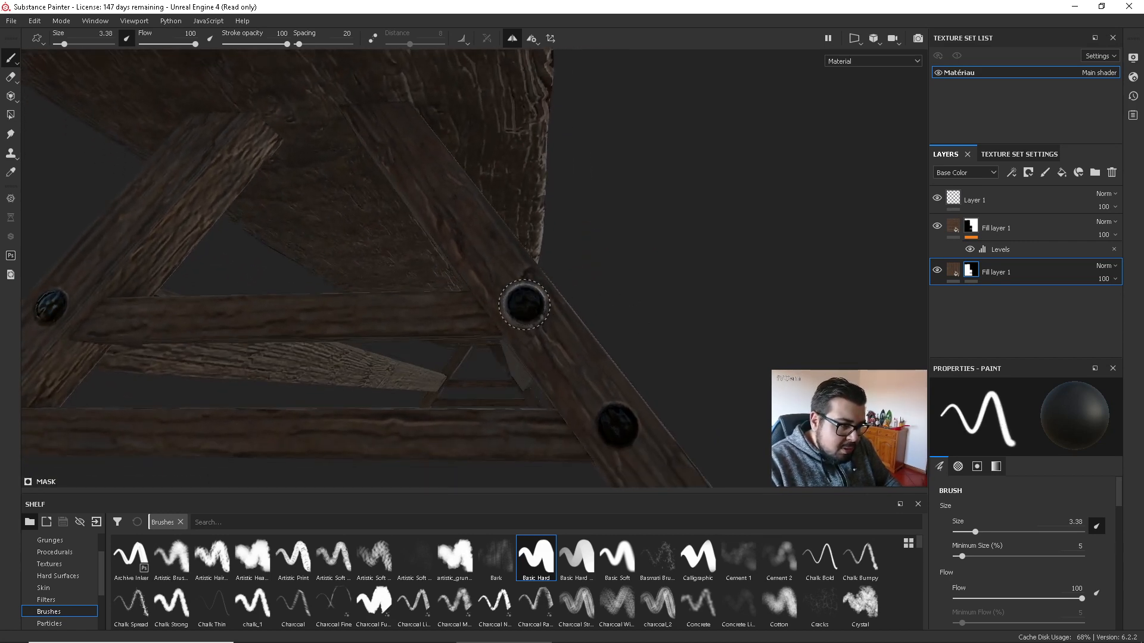
alt+drag(525, 305, 610, 324)
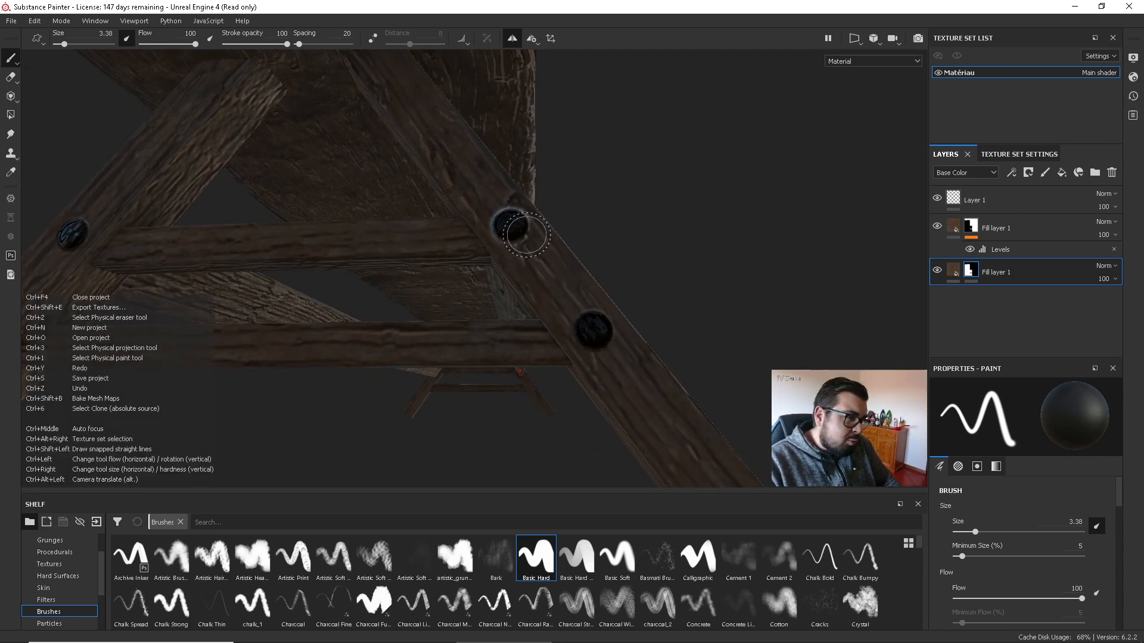
ctrl+right_drag(517, 227, 503, 227)
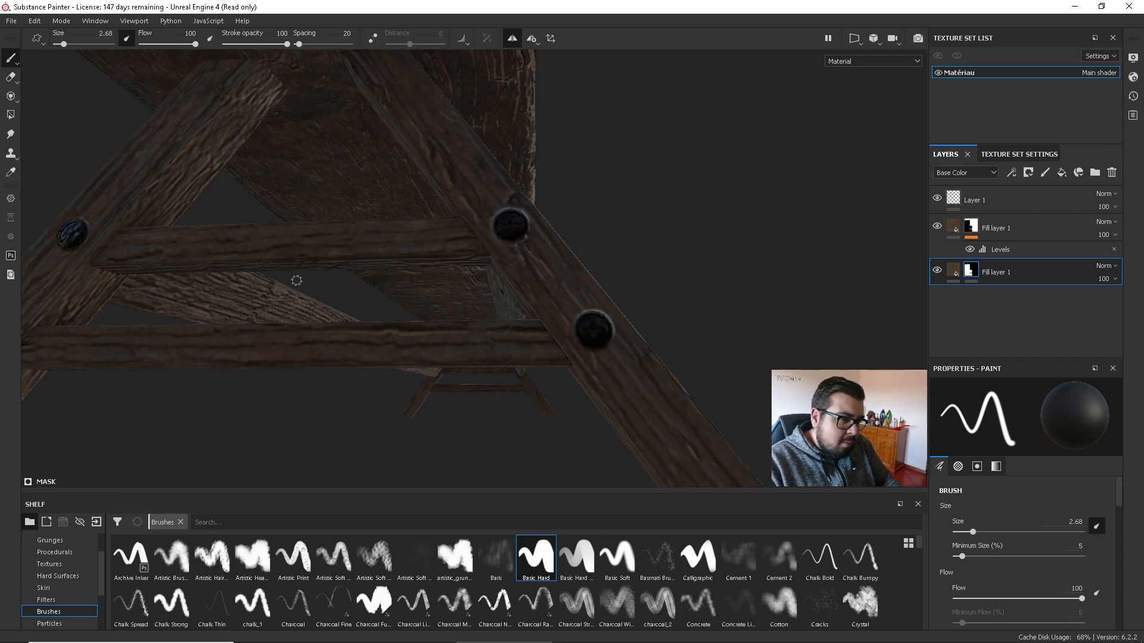
Paint the mask around the crossbar screws on the opposite end leg and the screw on its outer side, at brush size 2.68.
alt+drag(297, 280, 382, 313)
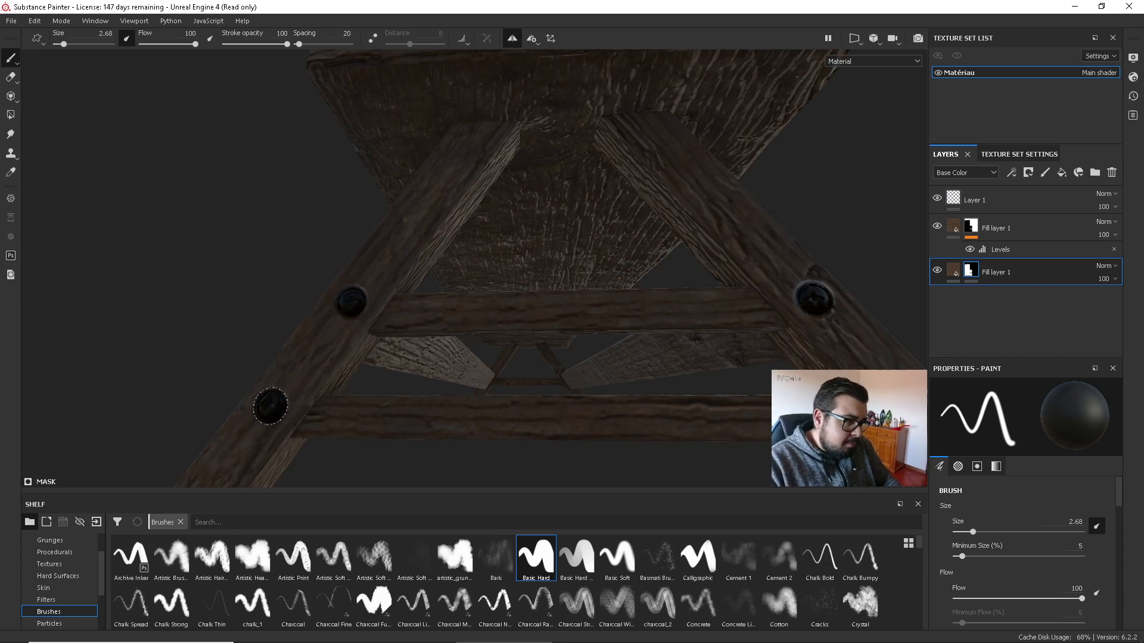
alt+drag(301, 401, 250, 363)
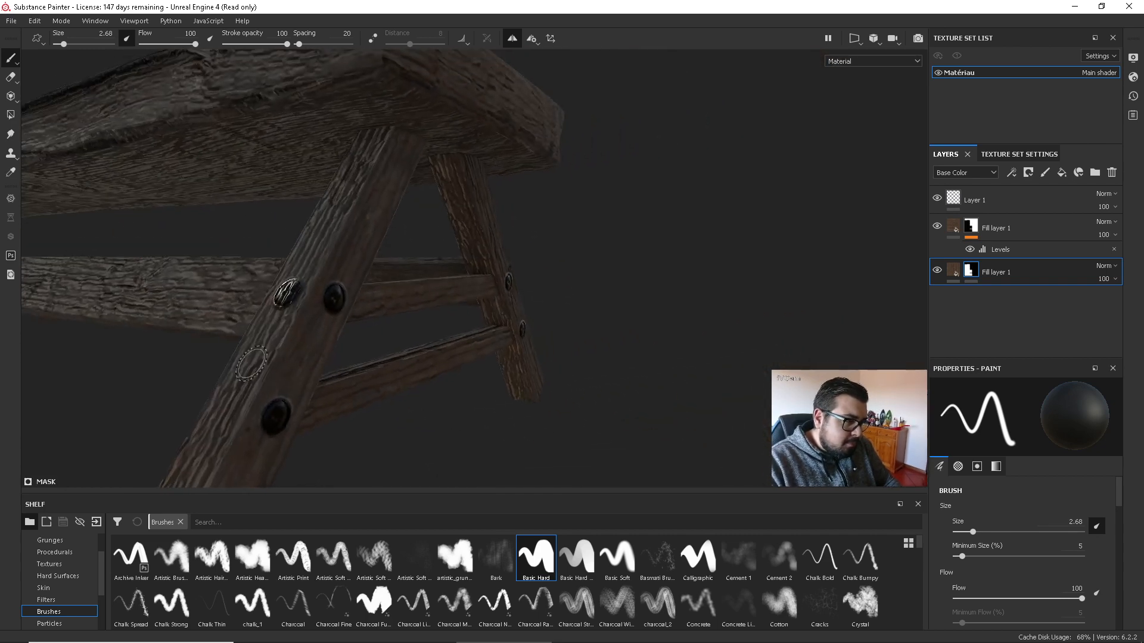
alt+drag(270, 318, 410, 334)
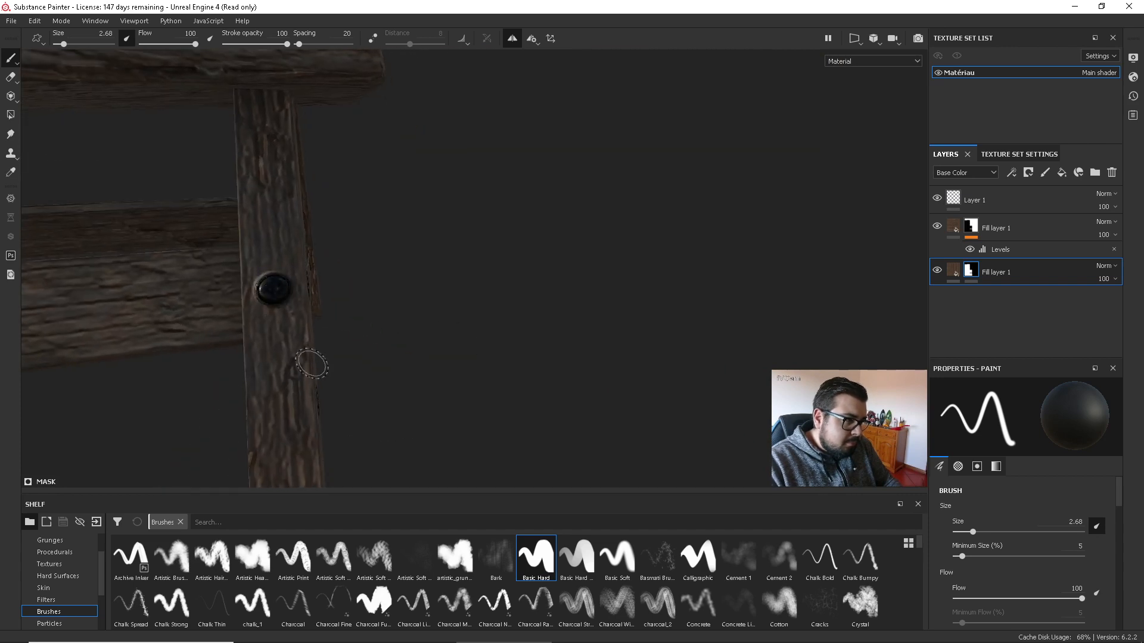
Enlarge the mask brush to 4.83 and paint the lower Fill layer 1's mask over the two screws at the seat top's end.
alt+drag(296, 355, 423, 306)
mouse_move(411, 277)
ctrl+right_down()
mouse_move(471, 277)
mouse_move(432, 277)
ctrl+right_up()
click(410, 275)
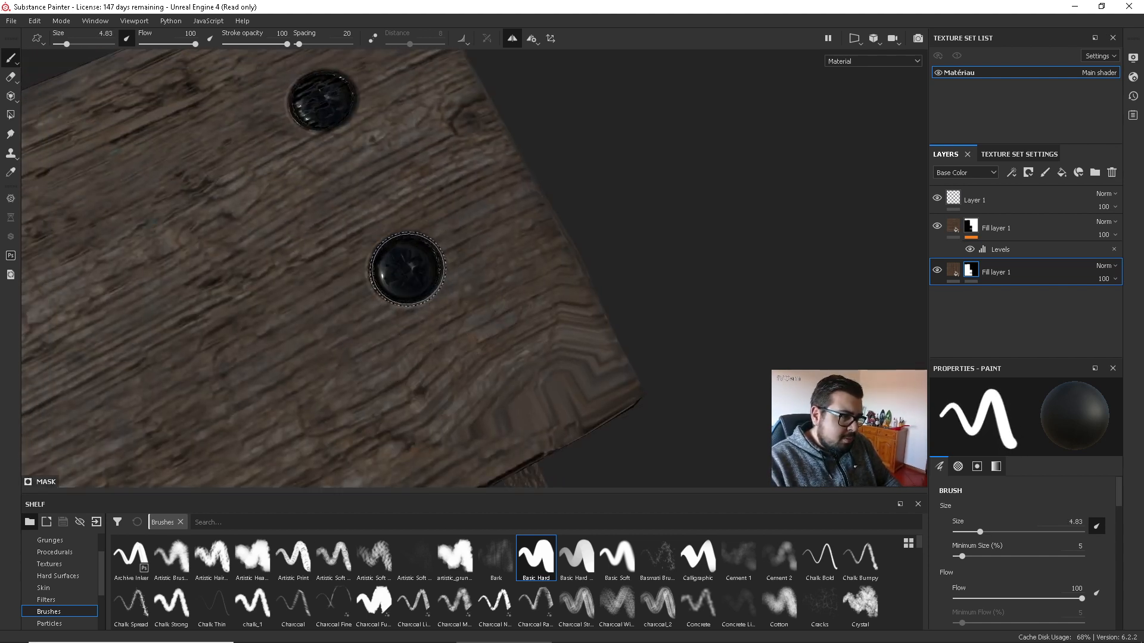
alt+middle_drag(407, 269, 467, 338)
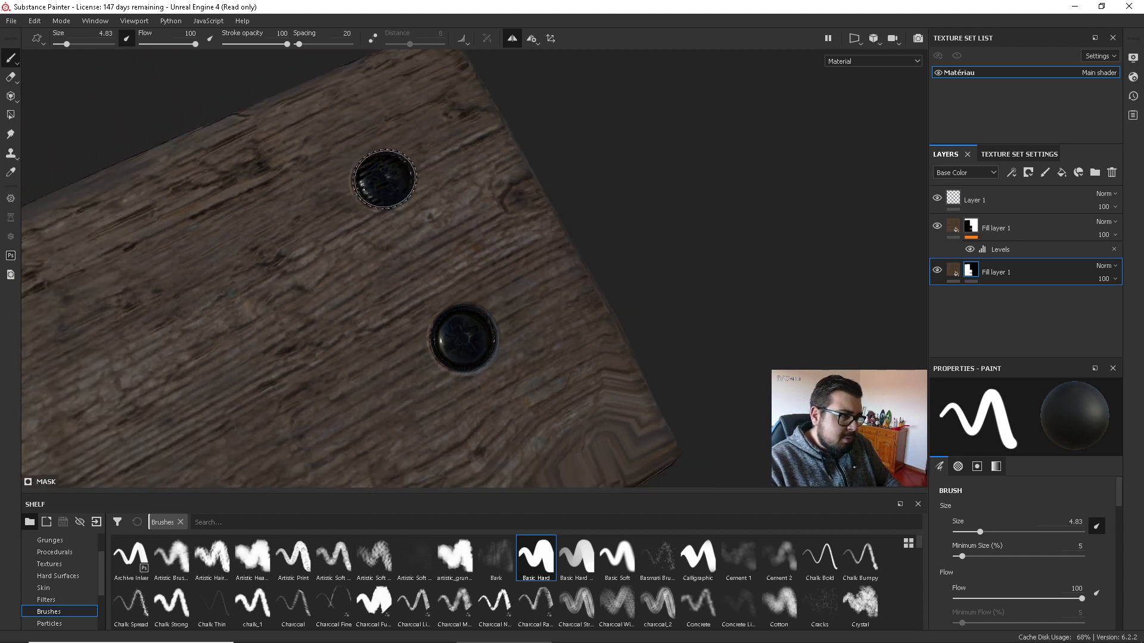
click(383, 179)
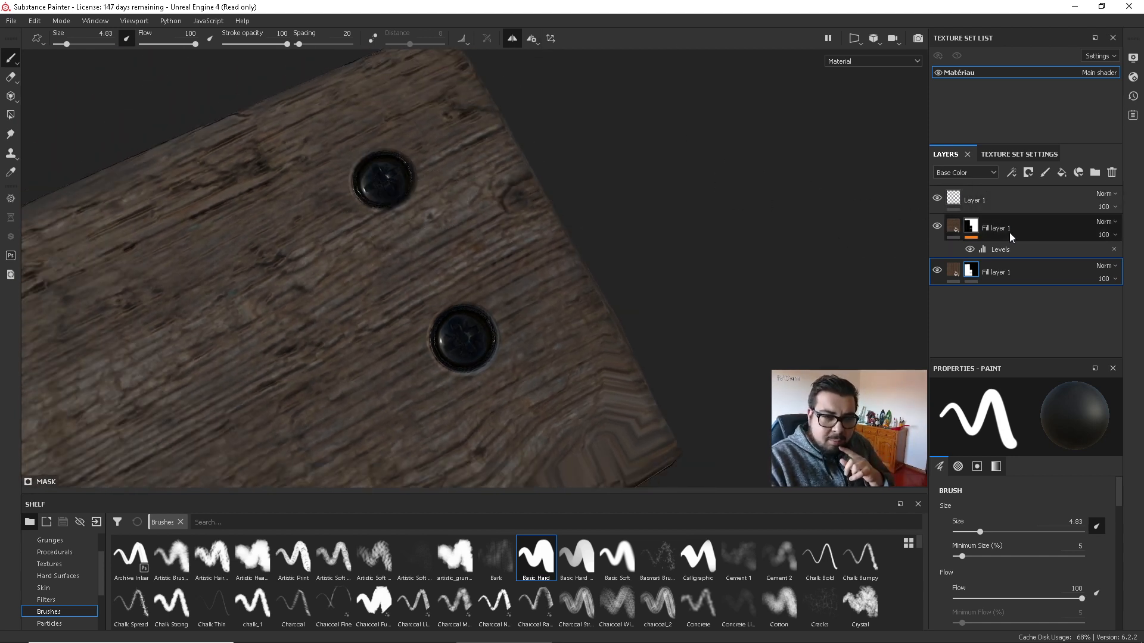
Target the upper Fill layer 1's mask, dab over the seat-top screw nearer the corner, and raise the brush's grayscale value to white.
click(977, 233)
click(463, 340)
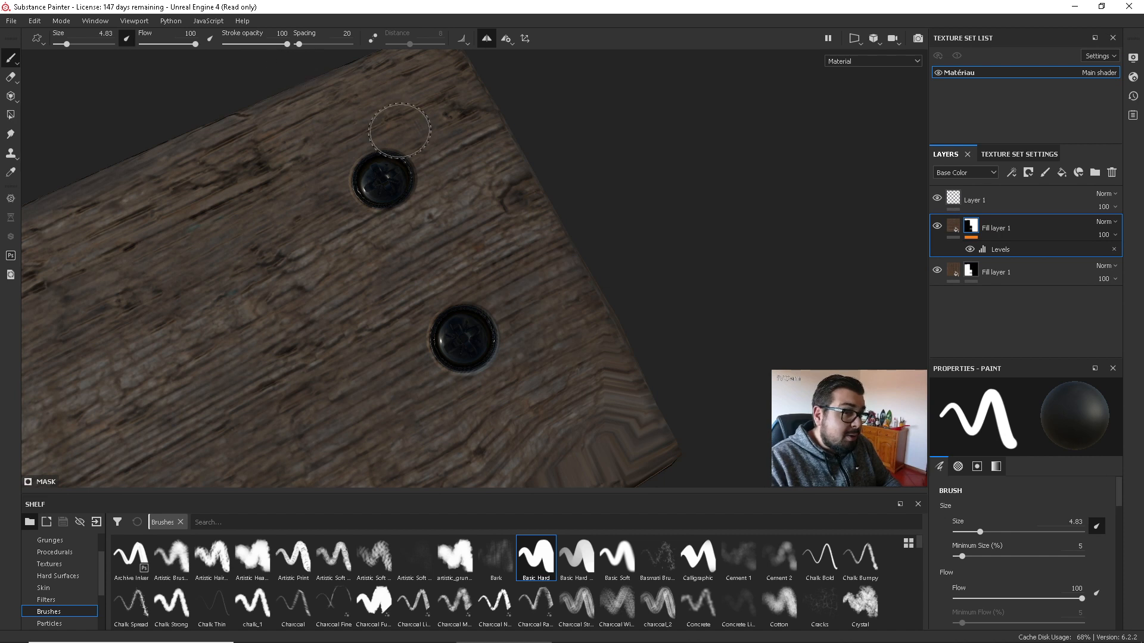
right_click(409, 153)
drag(485, 222, 578, 222)
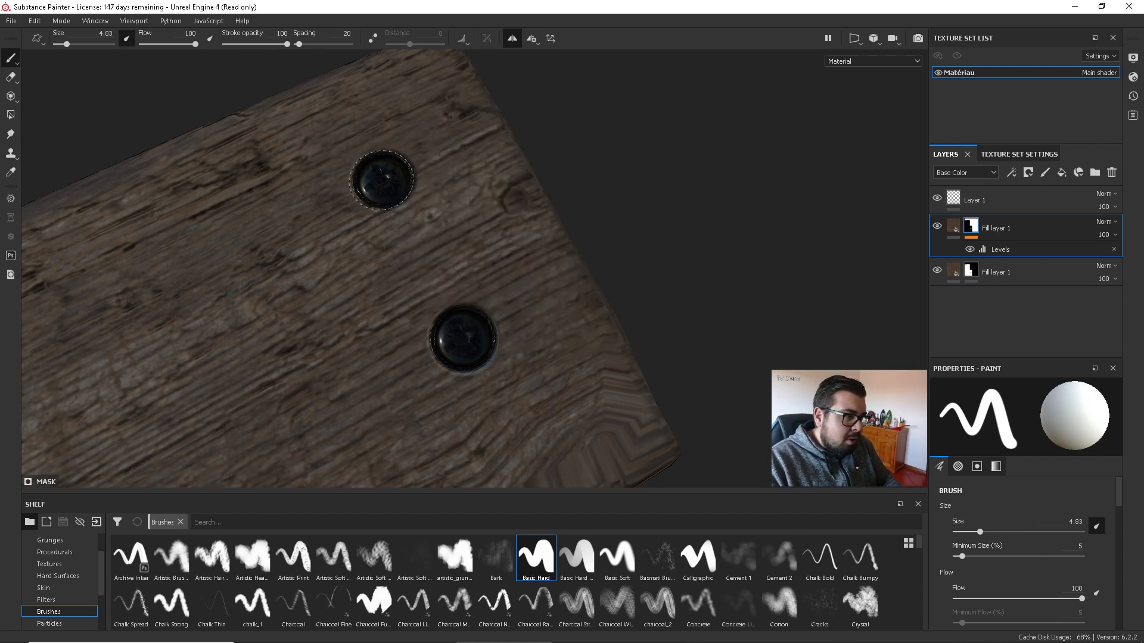
Examine the bench's underside, end legs, seat top and front side to check the screws and wood texture.
mouse_move(591, 364)
alt+mouse_down()
mouse_move(519, 171)
mouse_move(570, 217)
mouse_move(562, 199)
mouse_move(562, 230)
alt+mouse_up()
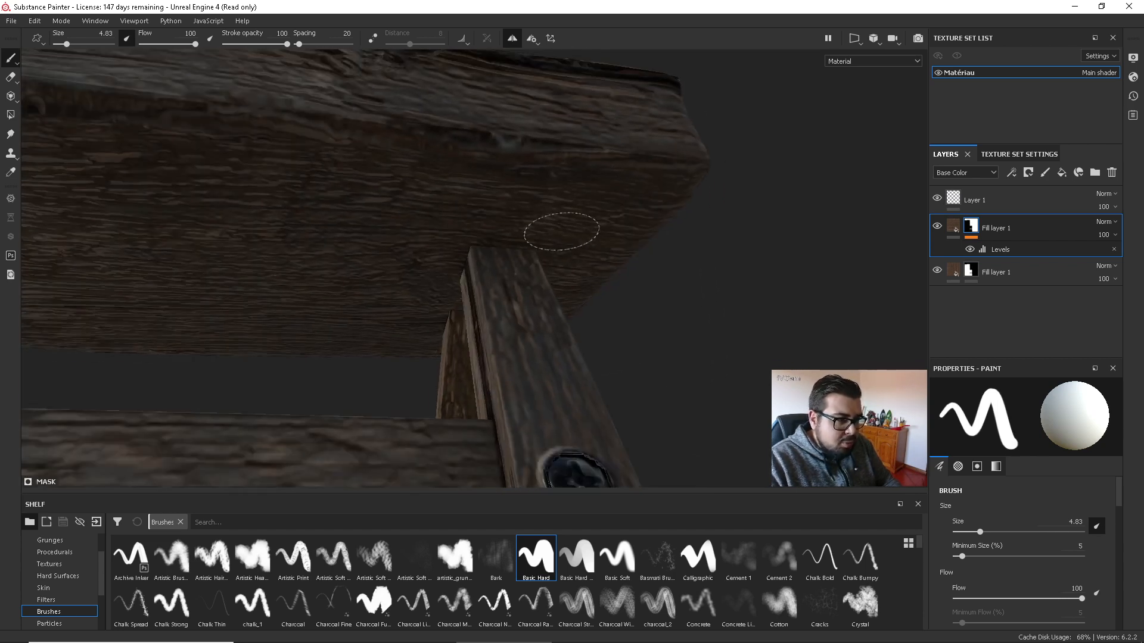
mouse_move(561, 231)
alt+right_down()
mouse_move(575, 214)
mouse_move(600, 281)
mouse_move(588, 262)
mouse_move(545, 250)
mouse_move(482, 339)
alt+right_up()
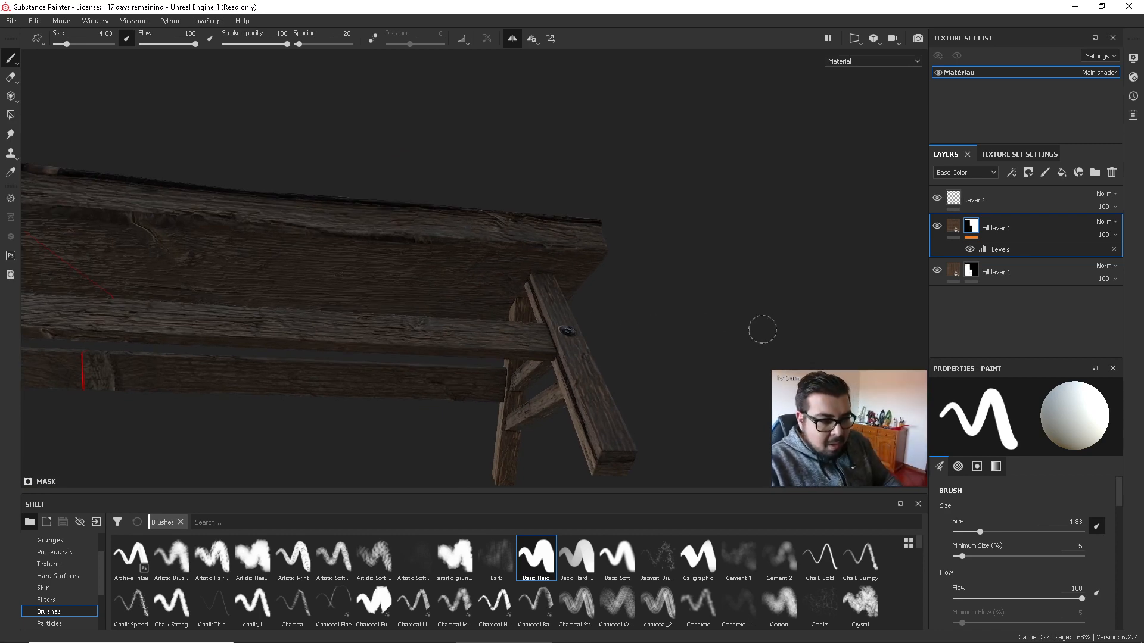
alt+drag(762, 329, 787, 350)
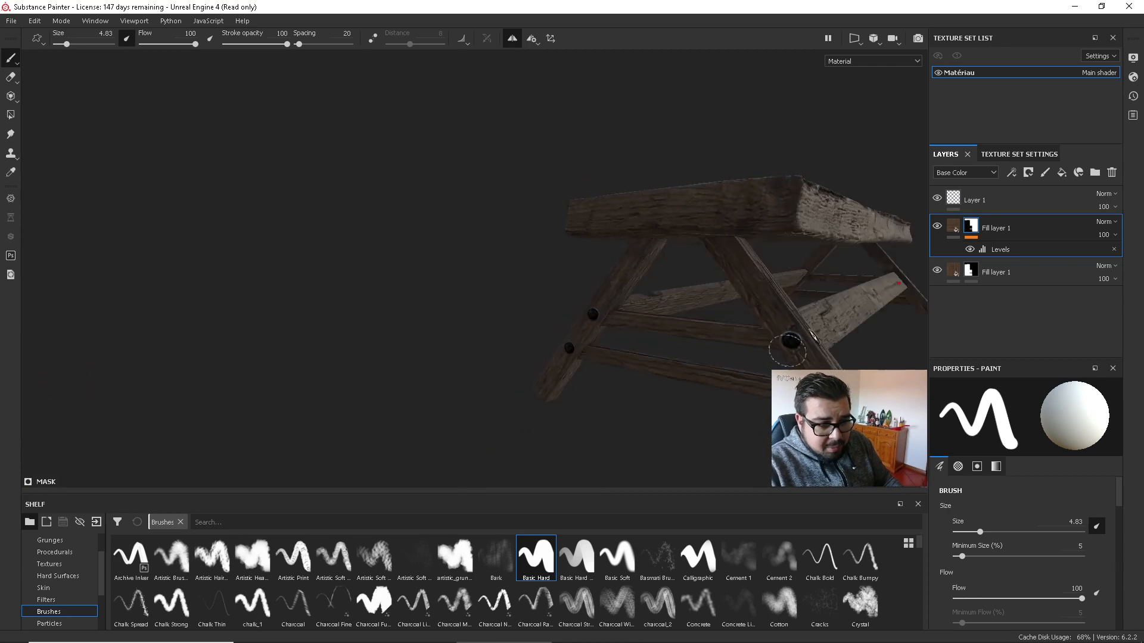
alt+drag(870, 344, 590, 334)
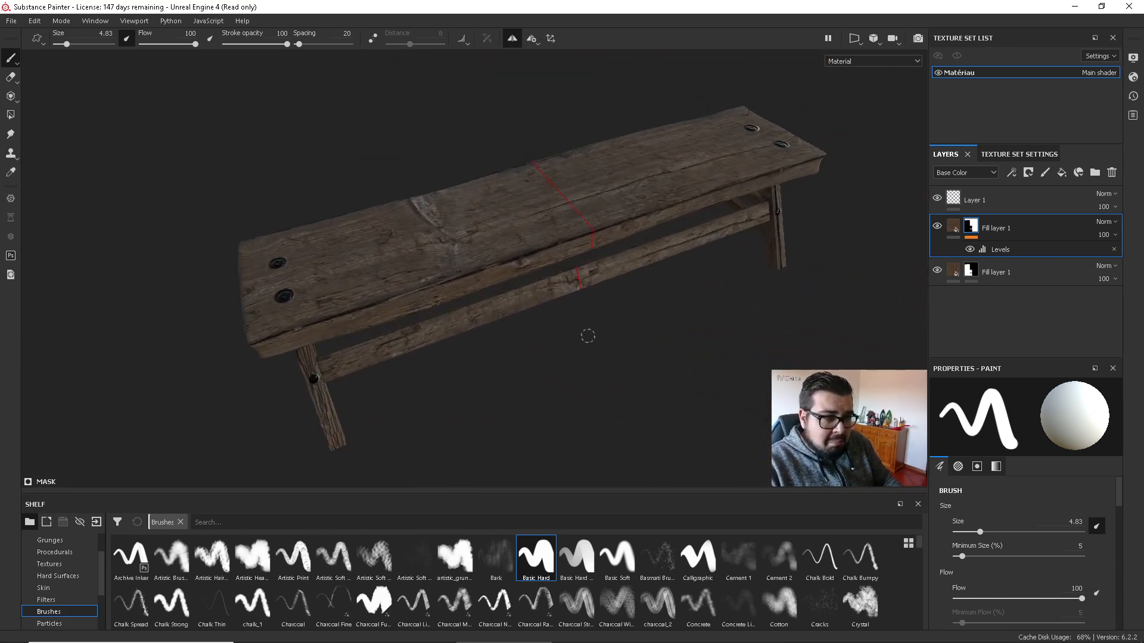
alt+right_drag(590, 335, 609, 349)
mouse_move(608, 350)
alt+mouse_down()
mouse_move(667, 373)
mouse_move(606, 342)
alt+mouse_up()
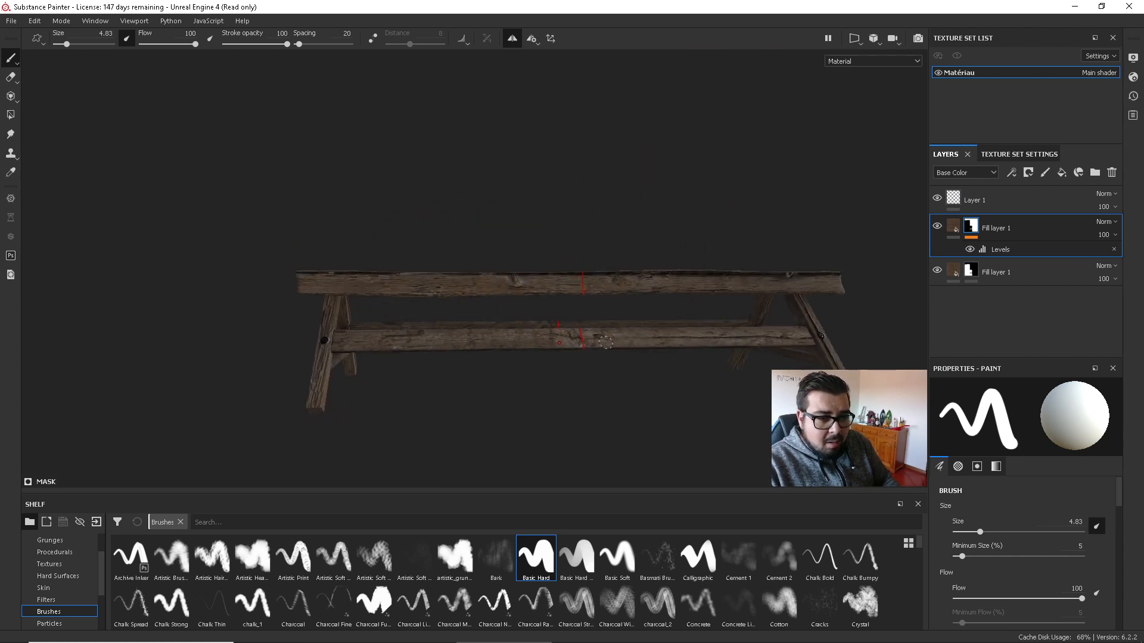
Start a texture export and browse the output directory to La Maison De Hobbit's Substance Painter Textures folder on the Travail Sauvegardé (D:) drive.
click(12, 21)
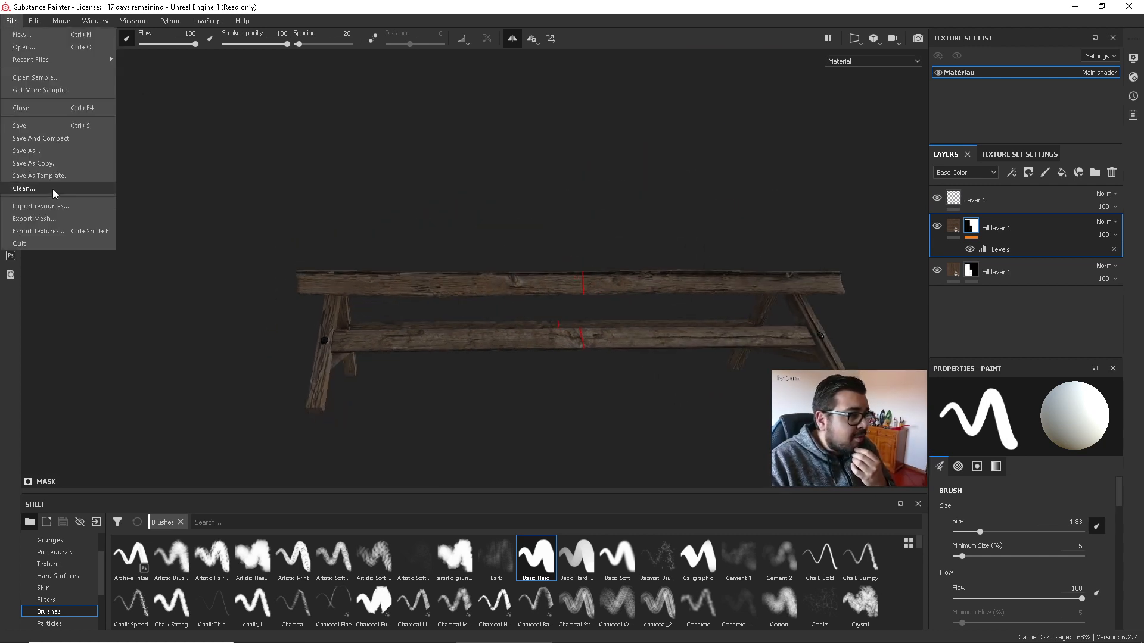
click(54, 222)
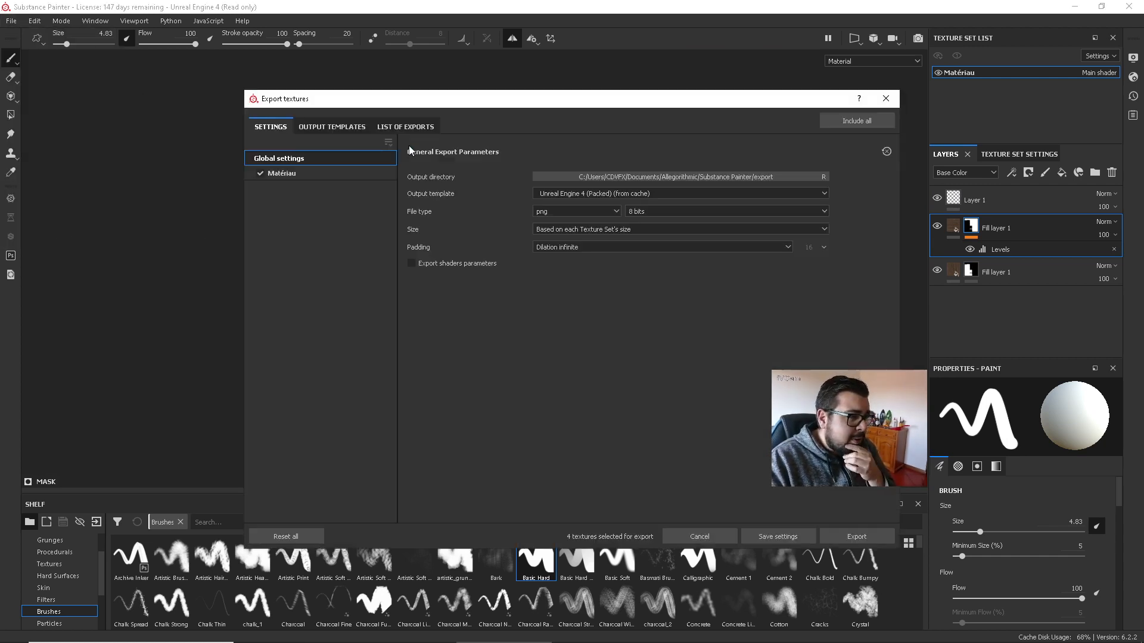
click(647, 176)
click(504, 138)
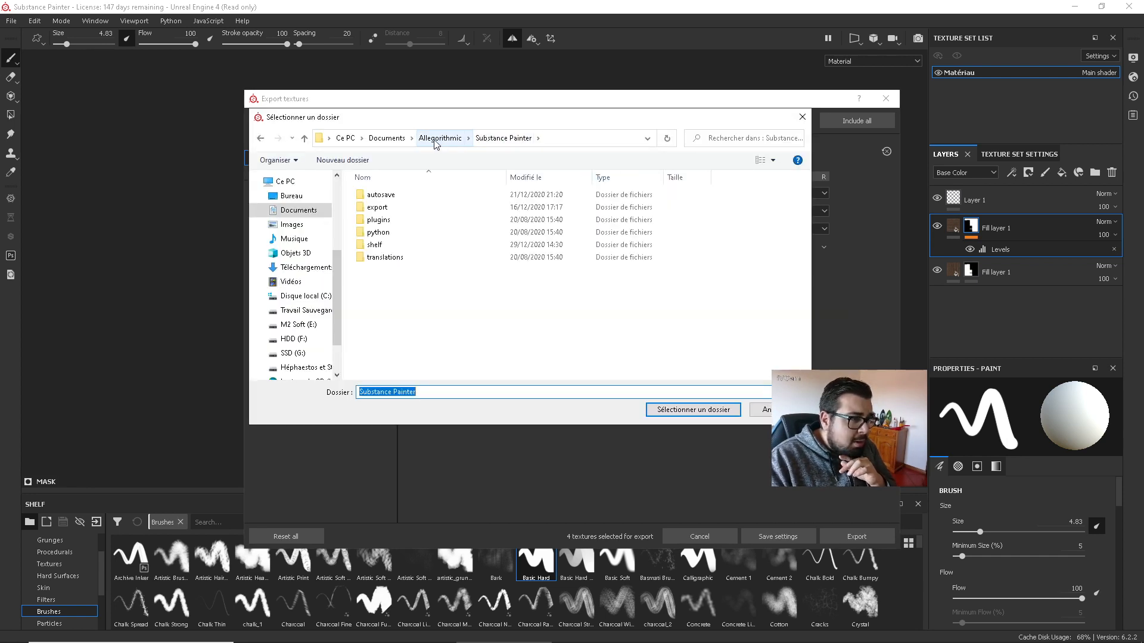
click(306, 296)
click(306, 311)
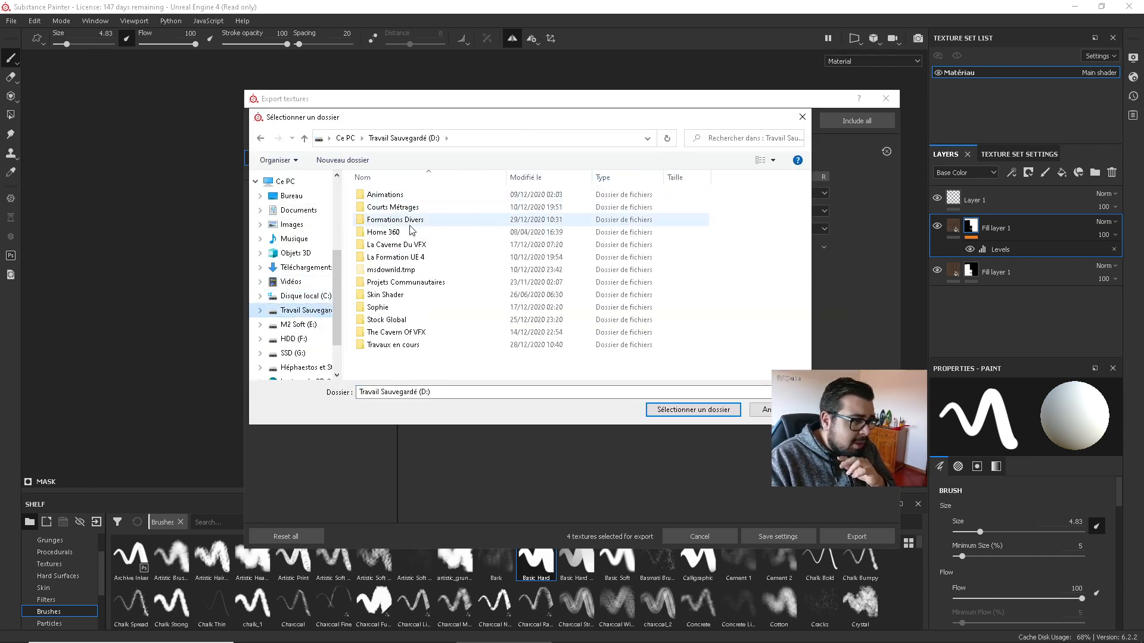
double_click(393, 344)
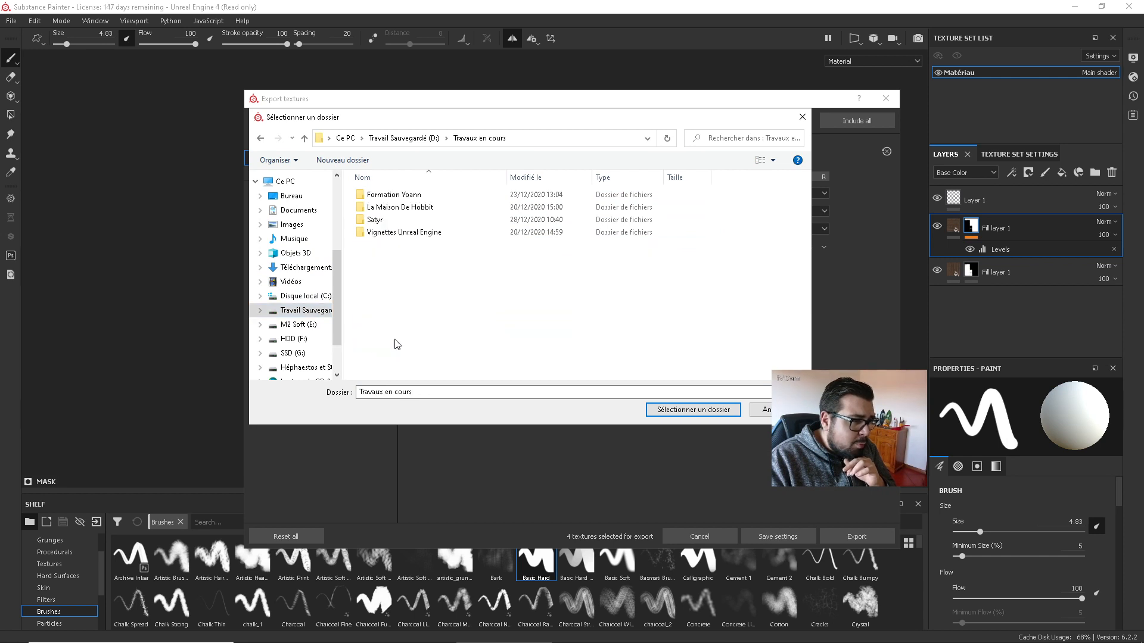
double_click(441, 206)
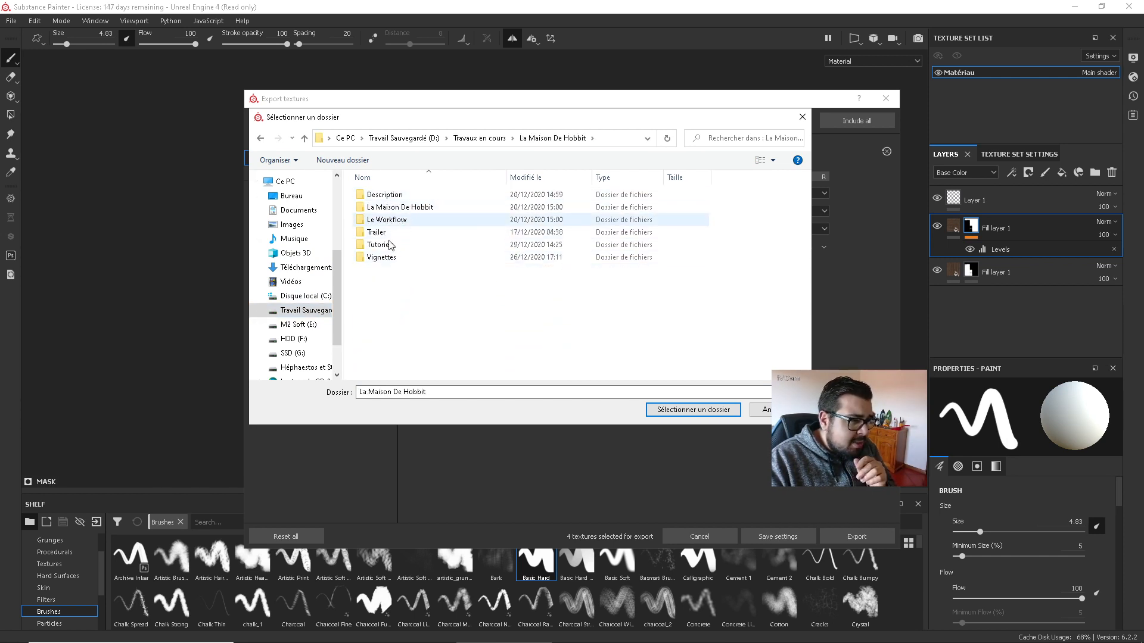
double_click(408, 208)
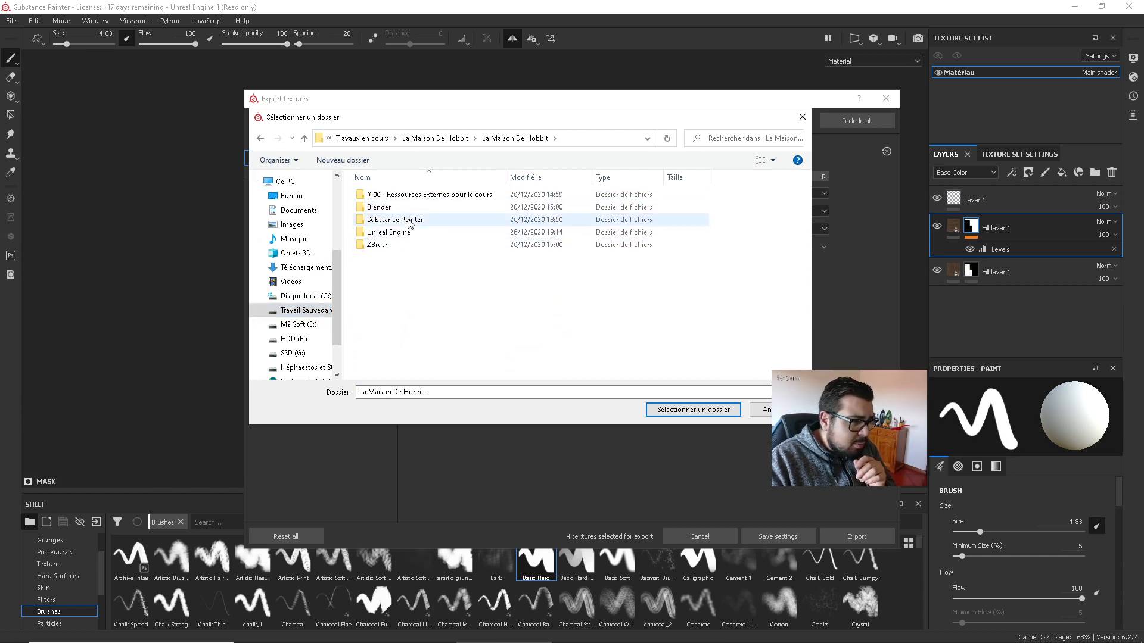
double_click(462, 219)
double_click(453, 207)
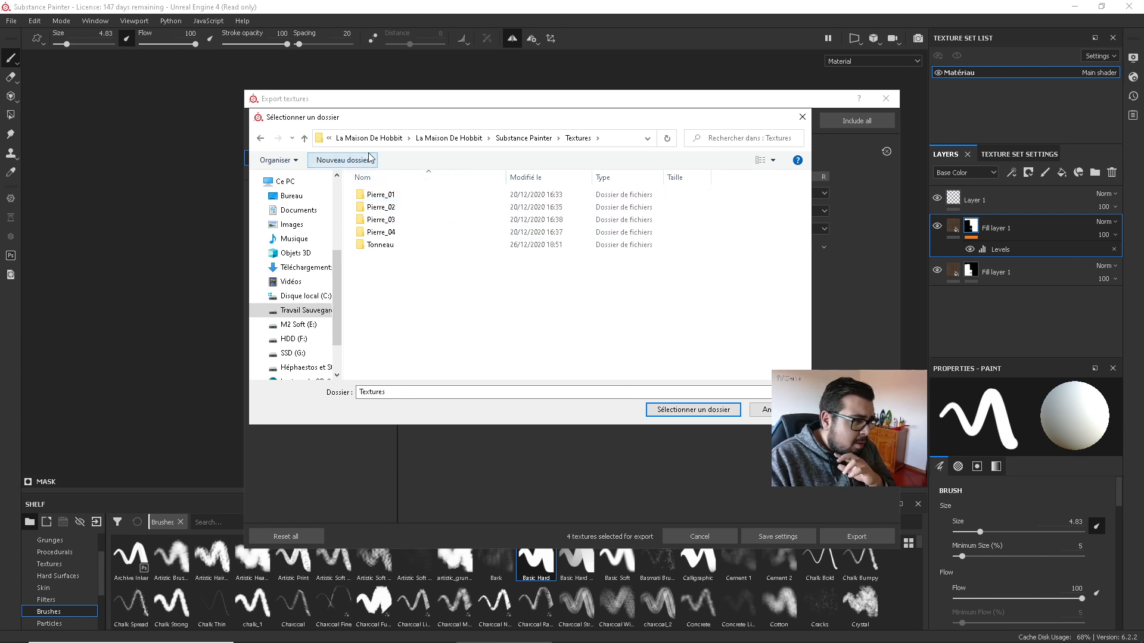
Create a folder named BancBois inside Textures and choose it as the export's output directory.
click(344, 161)
text(B)
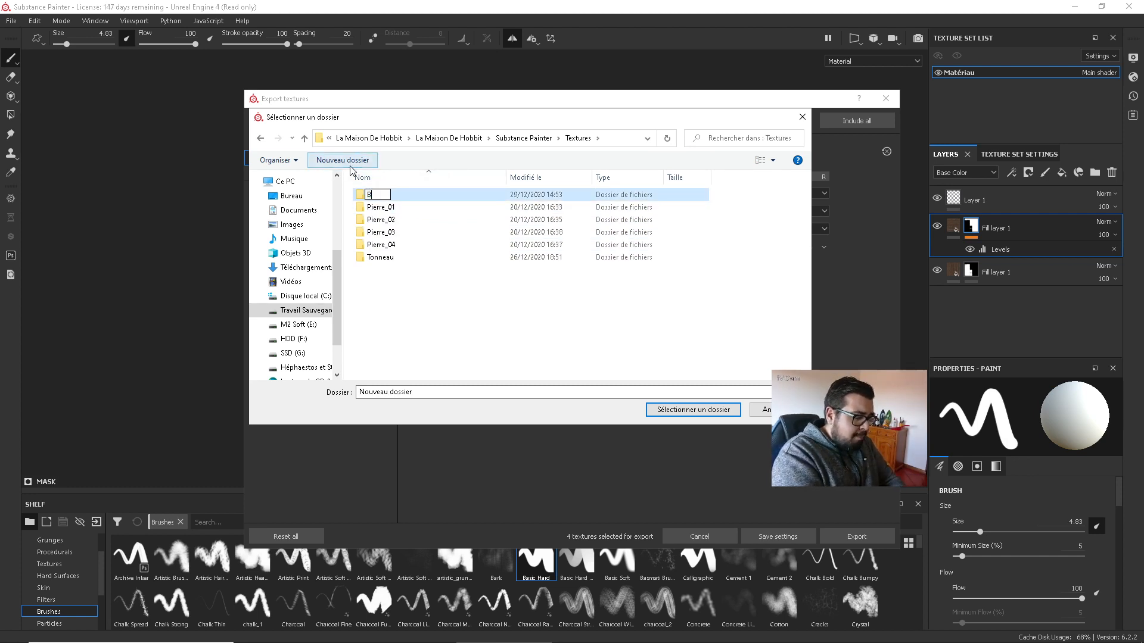
text(ancBois)
key(Return)
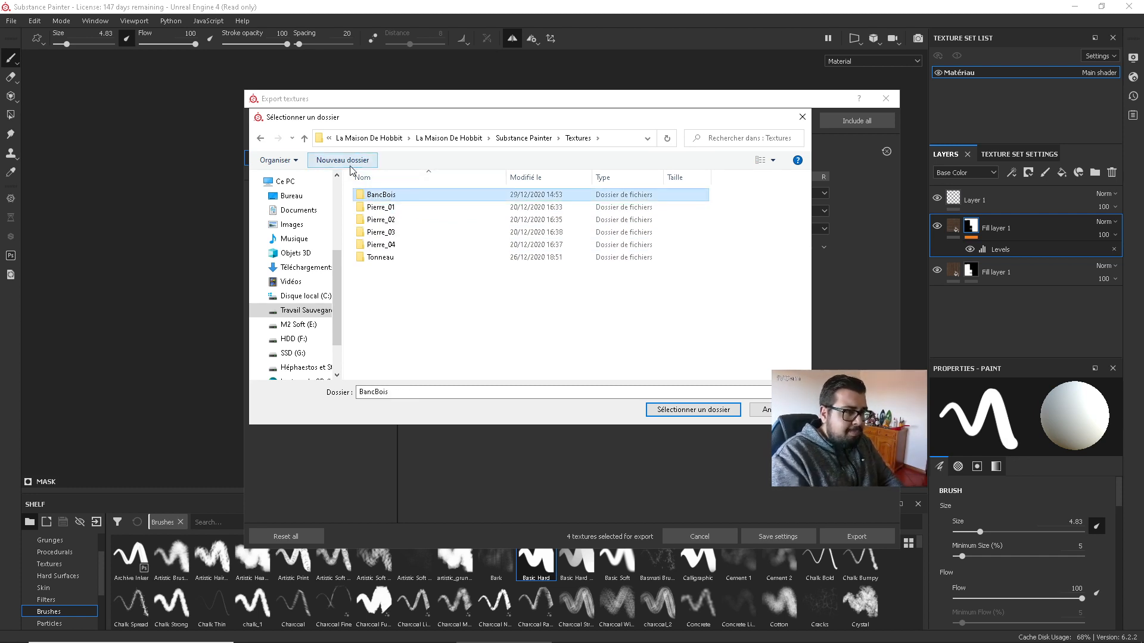
double_click(399, 196)
click(718, 410)
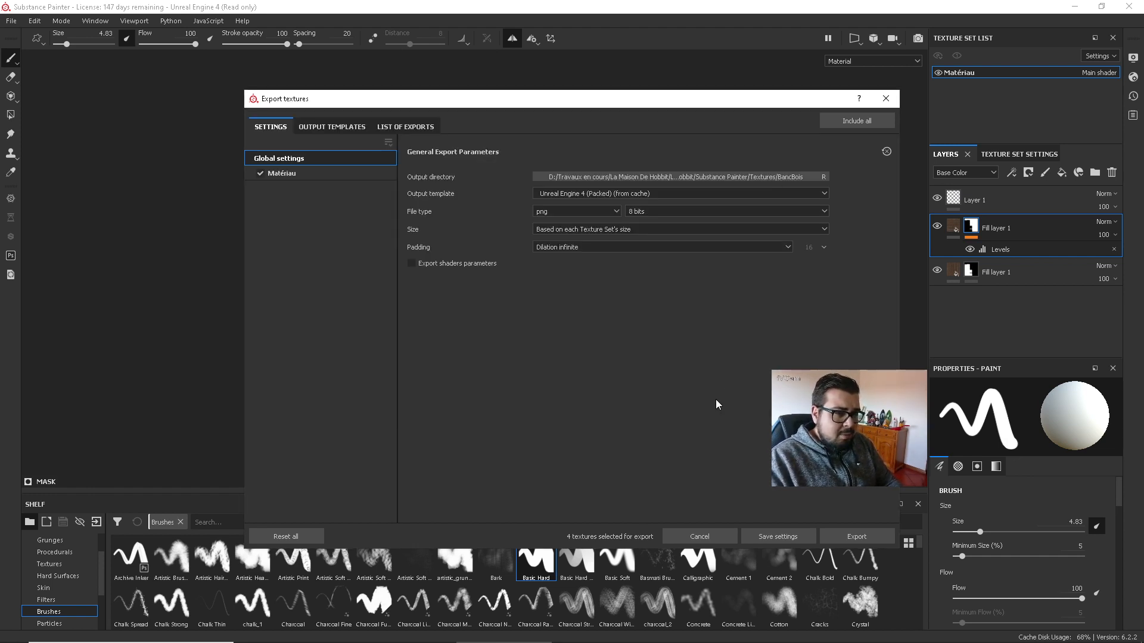
Set the output template to Custom UE4 & Blender and the file type to Based on output template.
click(625, 192)
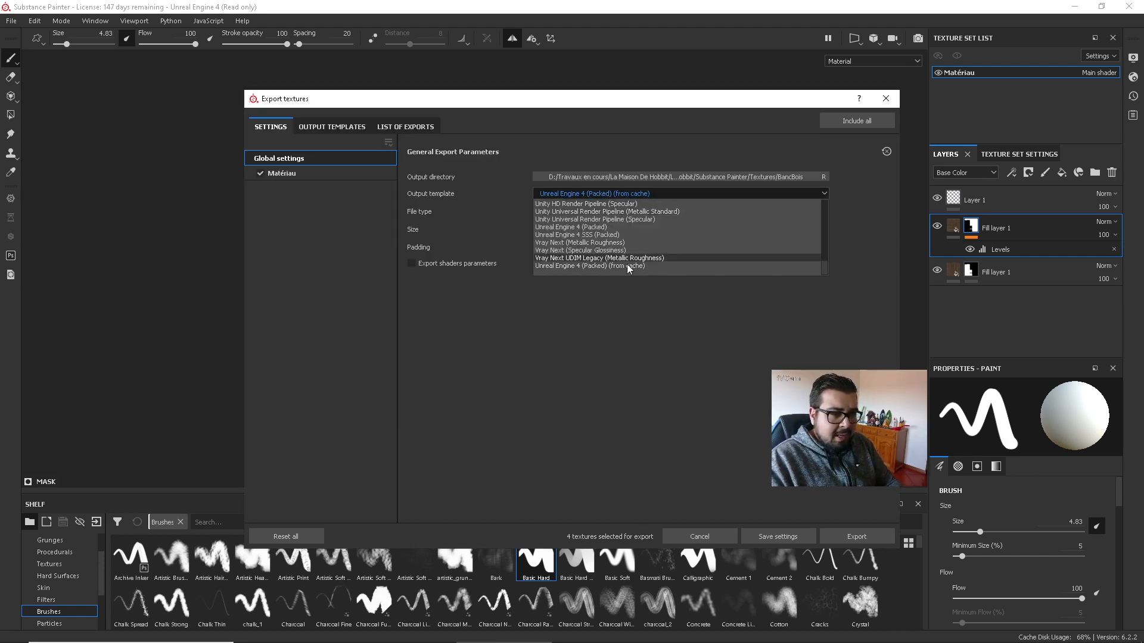
scroll(627, 264, up, 5)
scroll(630, 266, down, 2)
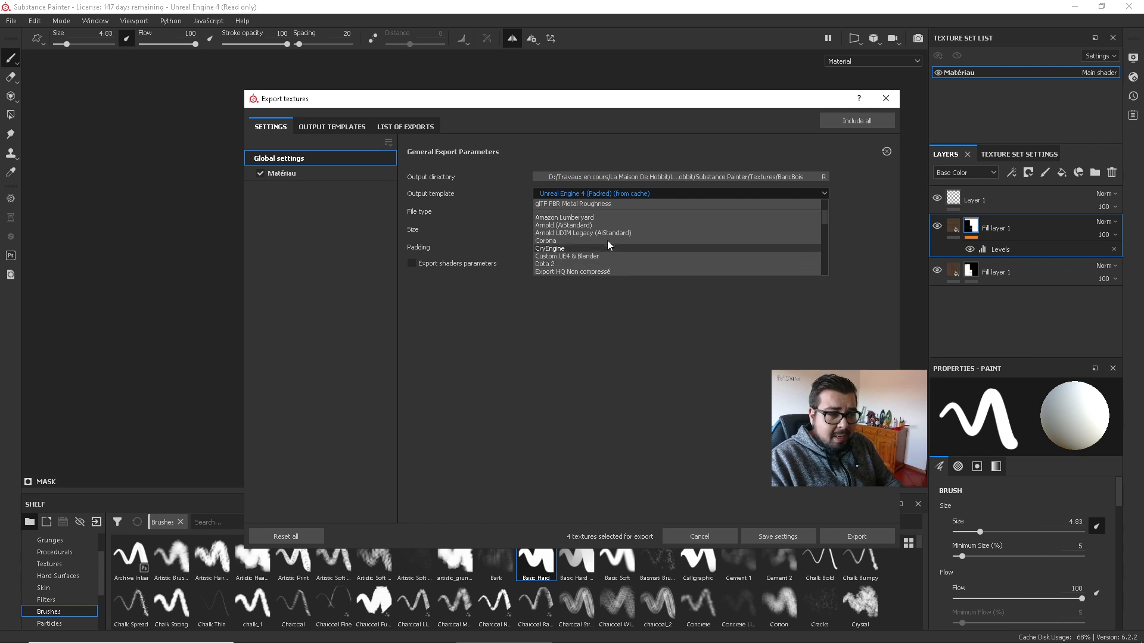
click(585, 255)
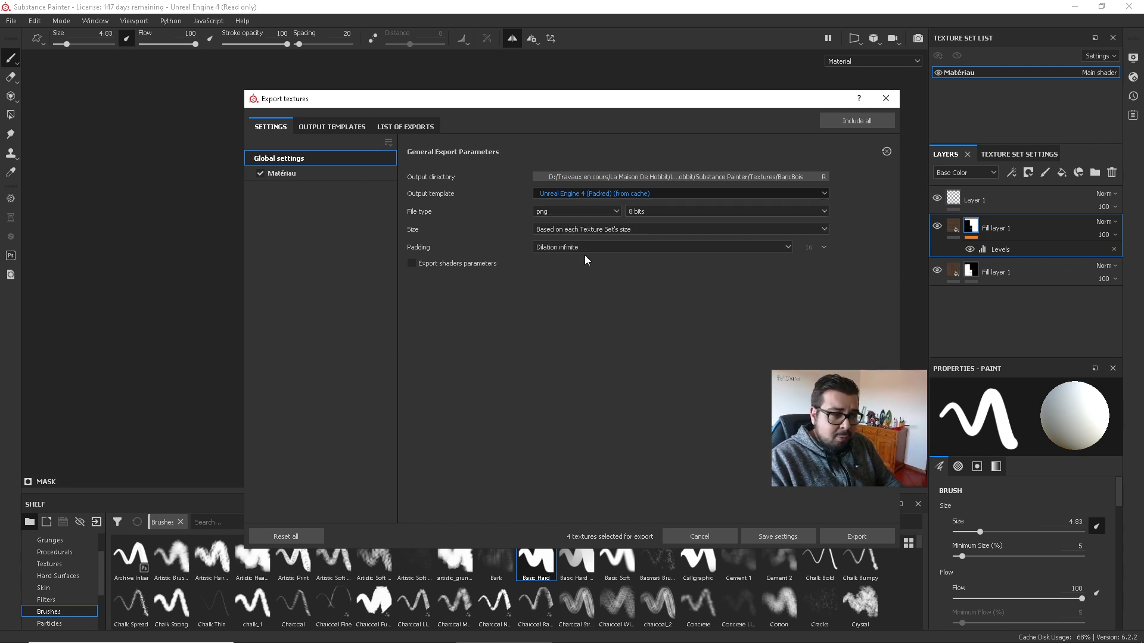
click(596, 212)
click(591, 223)
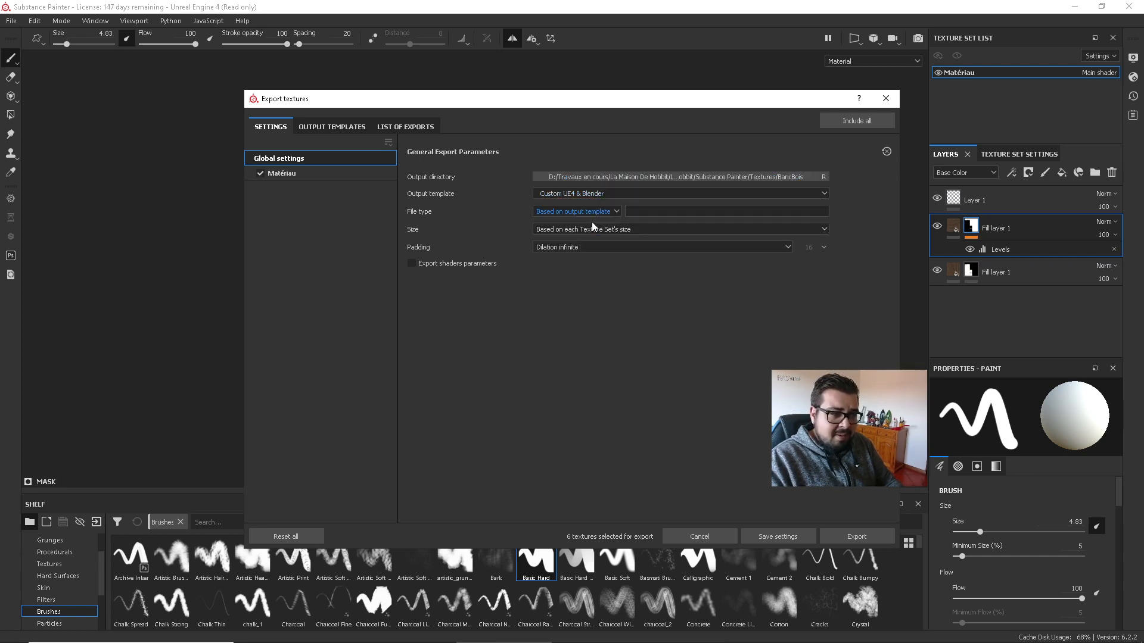
Set the export size to 2048, export the textures and close the export dialog.
click(613, 229)
click(559, 293)
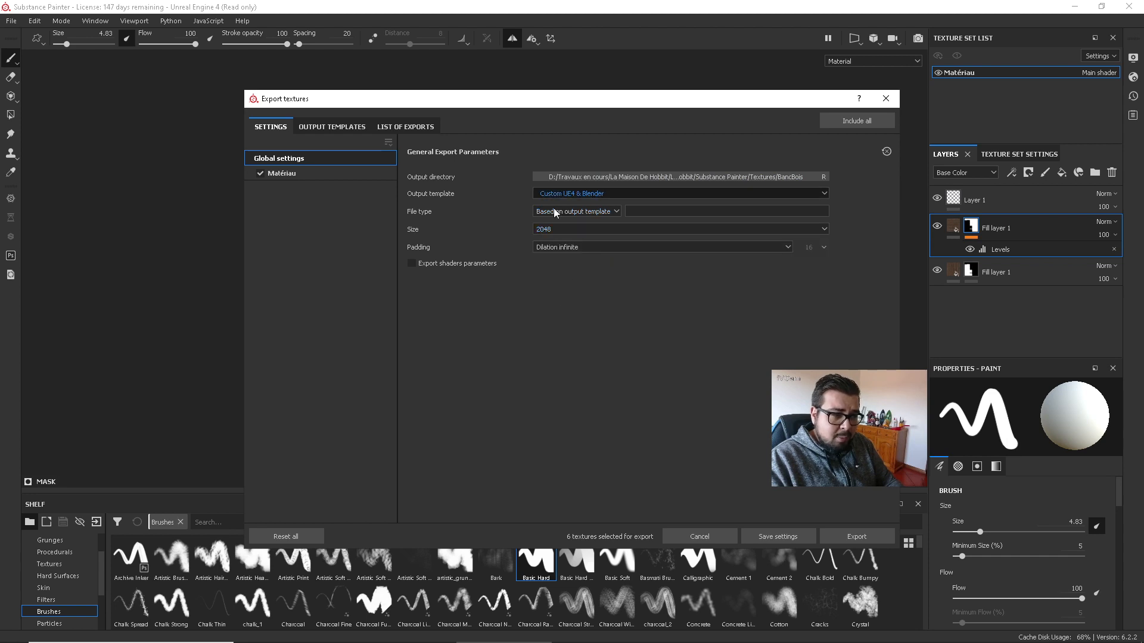
click(852, 536)
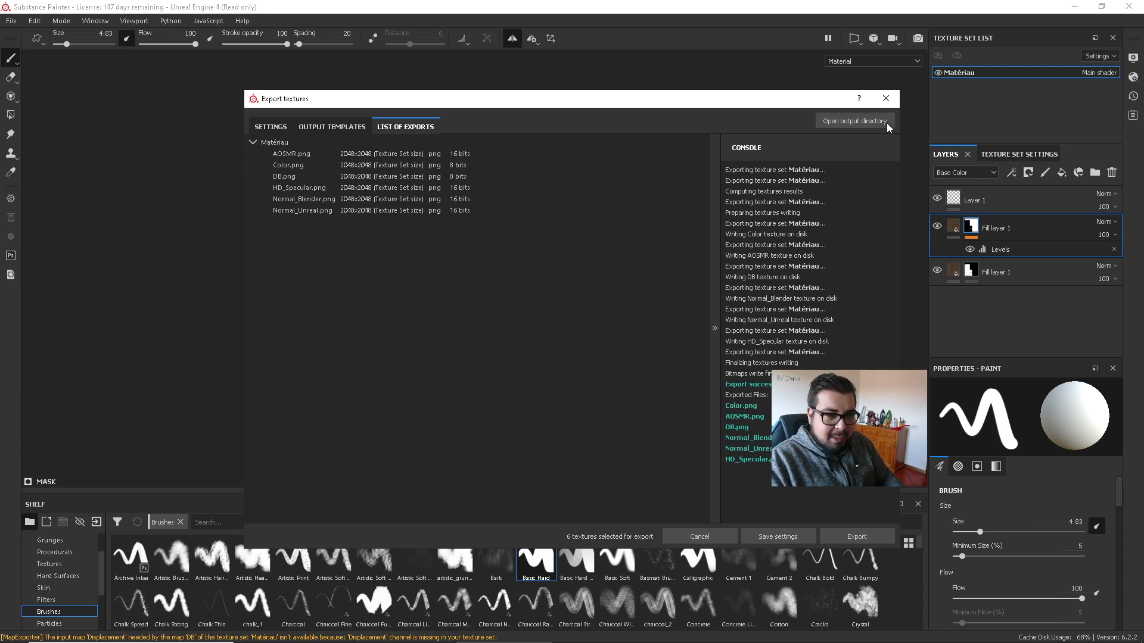
click(886, 98)
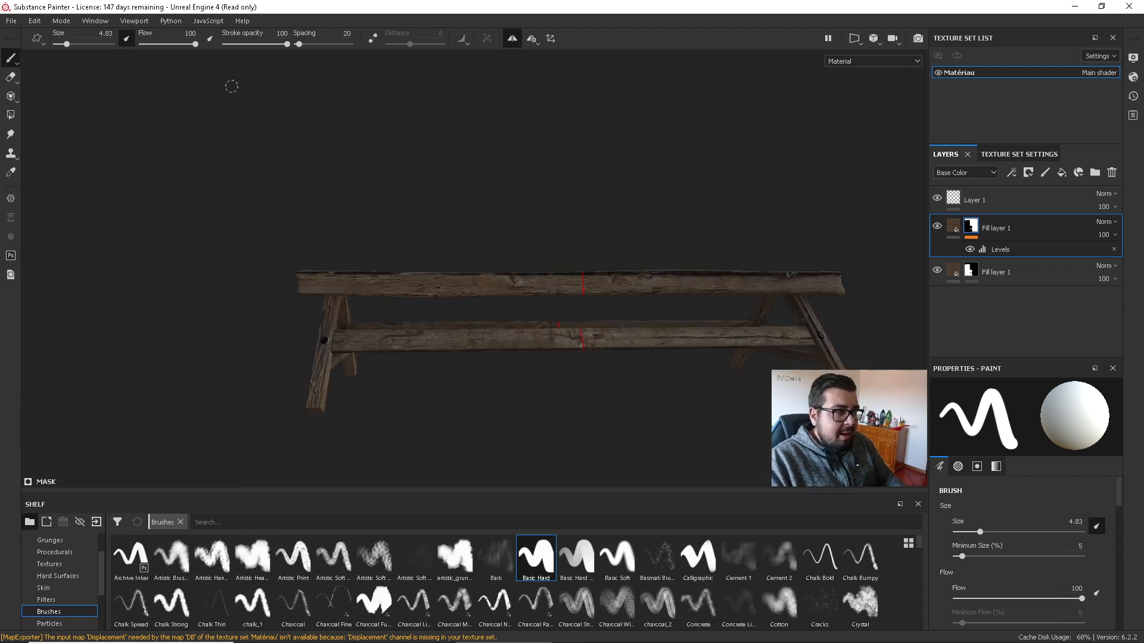
Begin saving the project as a new file and name it Banc Bois.
click(11, 21)
click(52, 151)
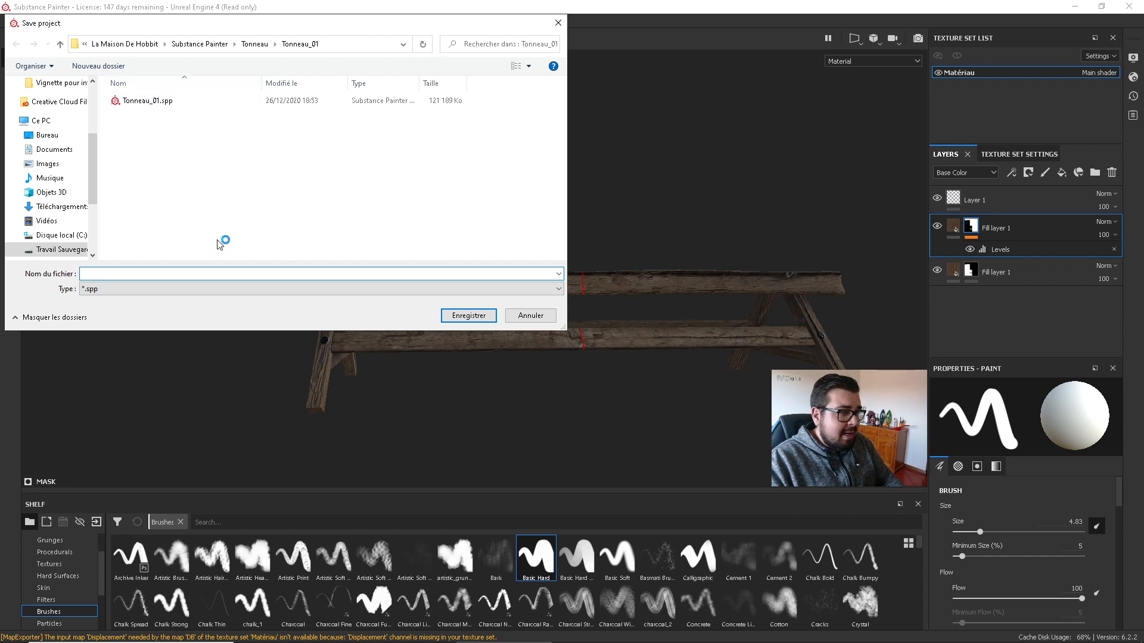
text(Ba)
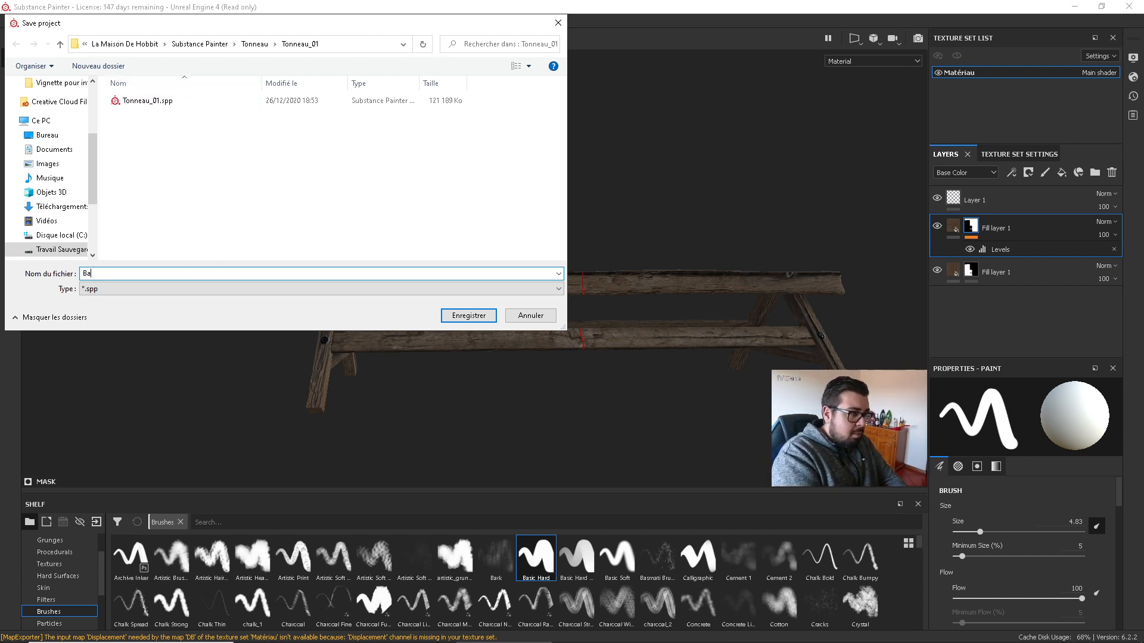
text(nc Bois)
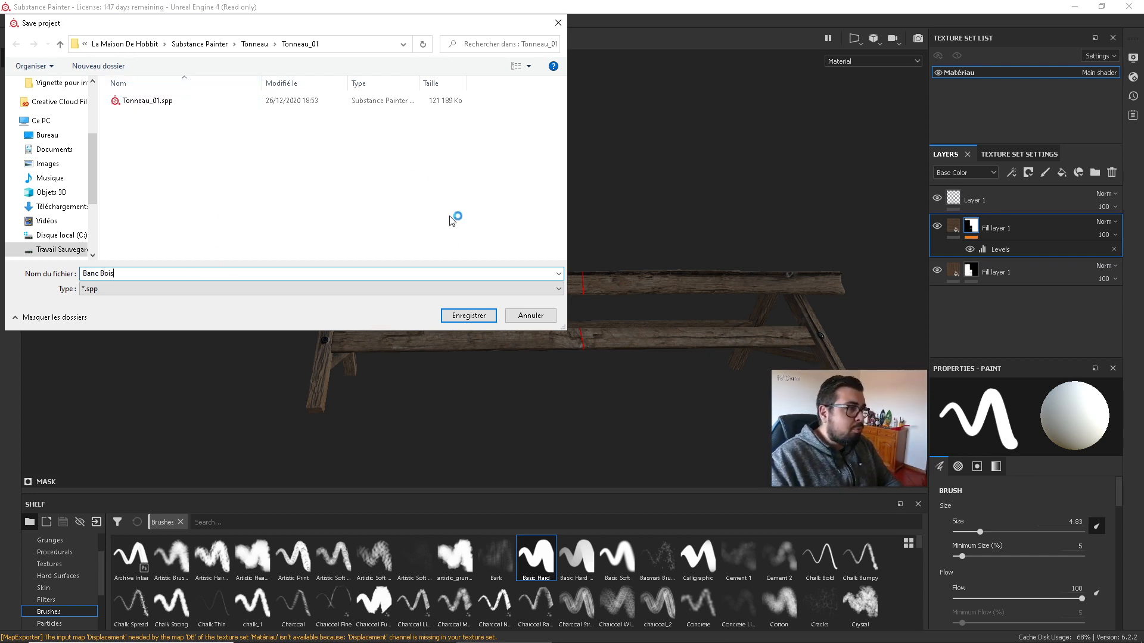
Create a folder named Bancs in the Substance Painter directory and save the project there.
click(202, 44)
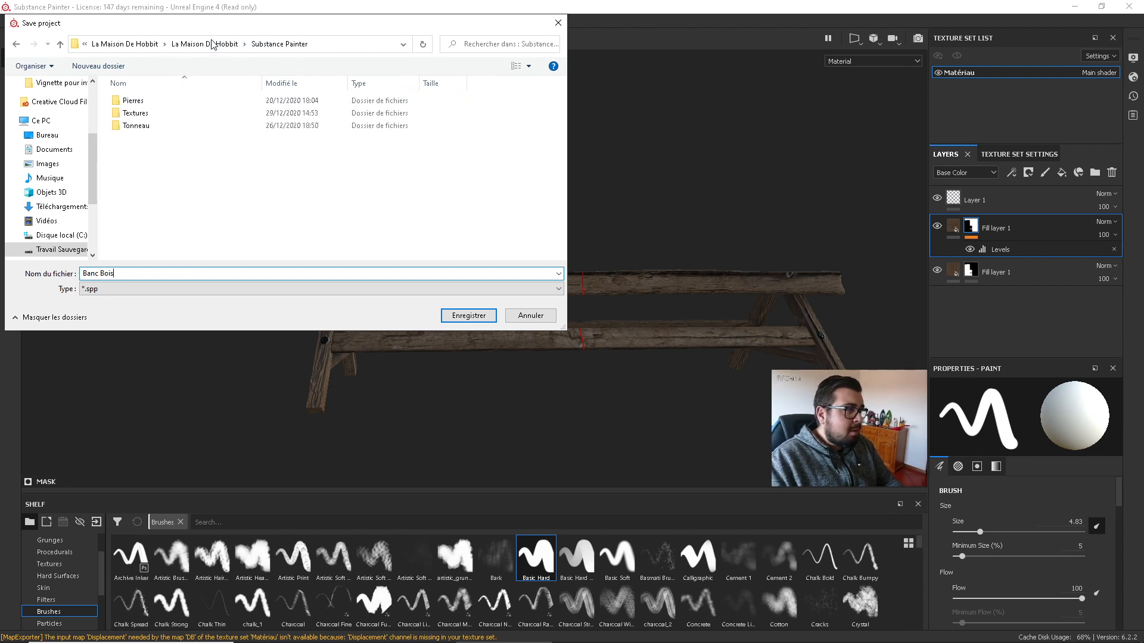
click(99, 66)
text(Bancs)
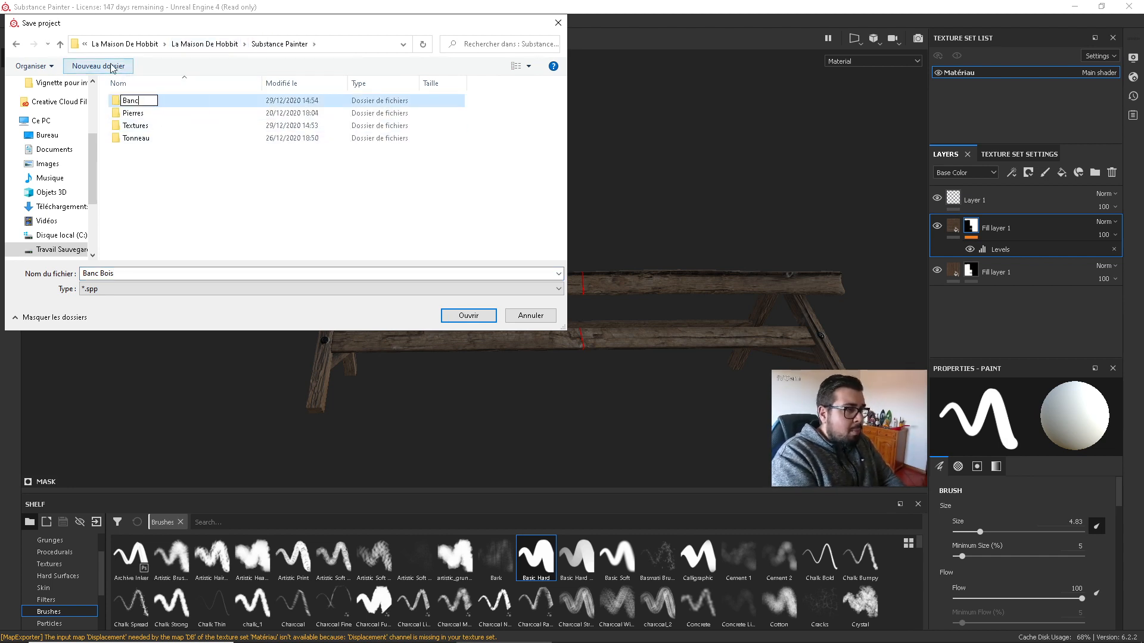
key(Return)
double_click(139, 105)
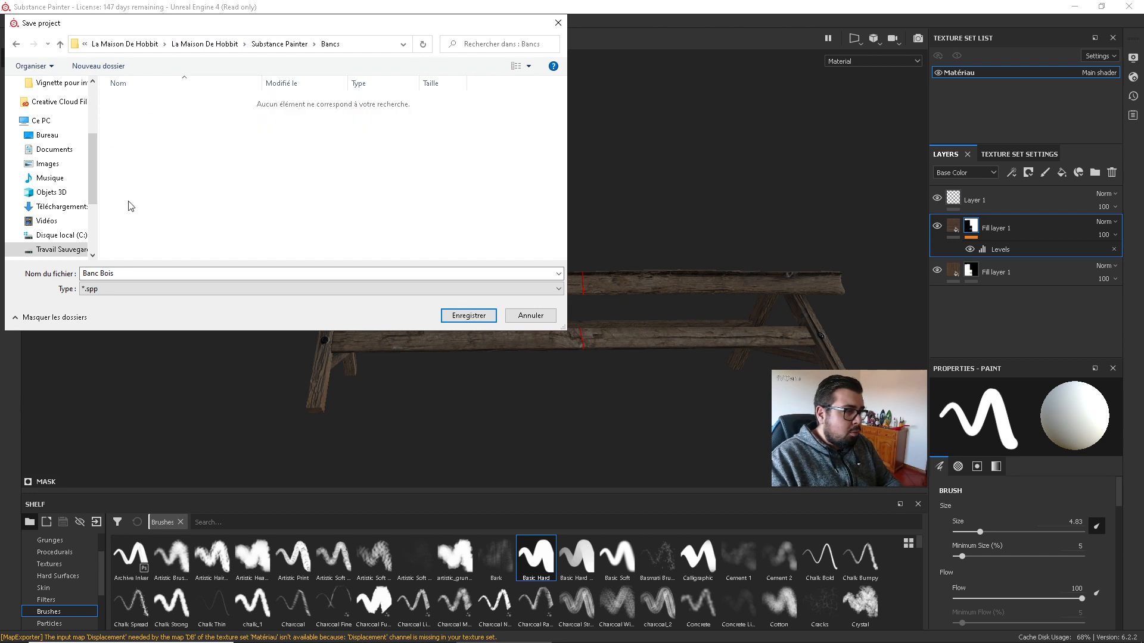
click(481, 316)
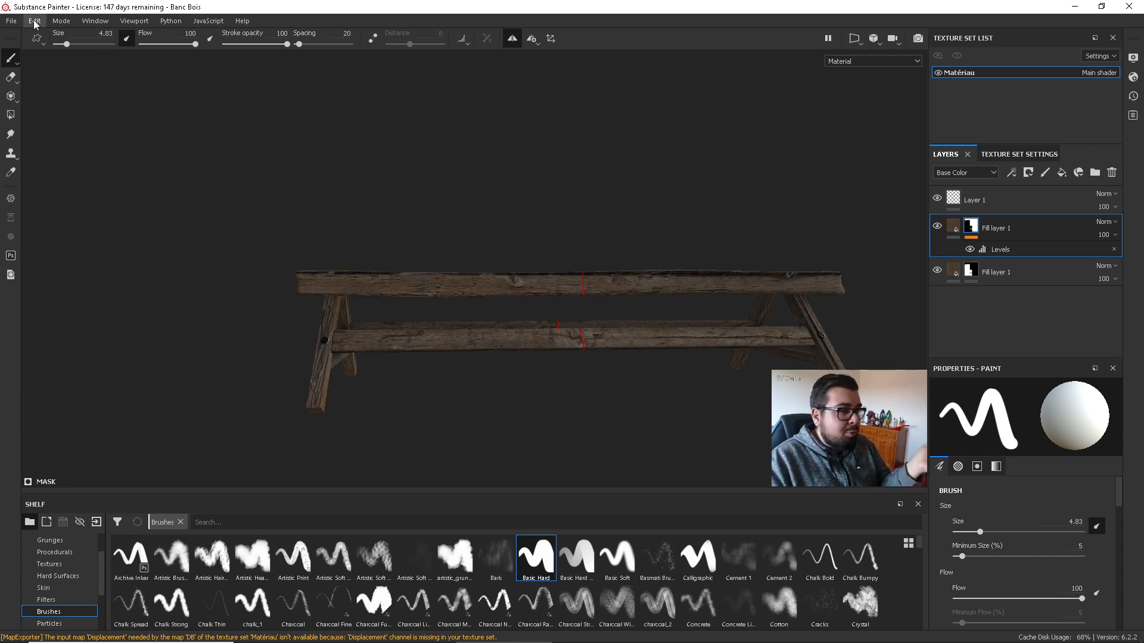
Create a new project from the SM_BancFer.fbx mesh using the Unreal Engine 4 template at 2048 resolution.
click(11, 27)
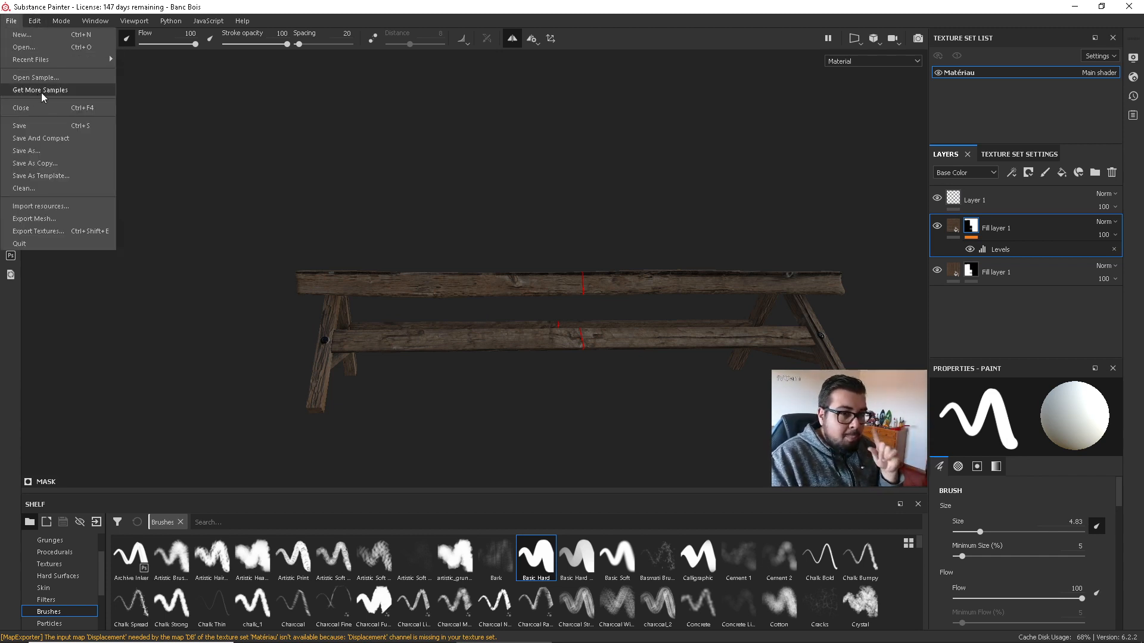
click(54, 35)
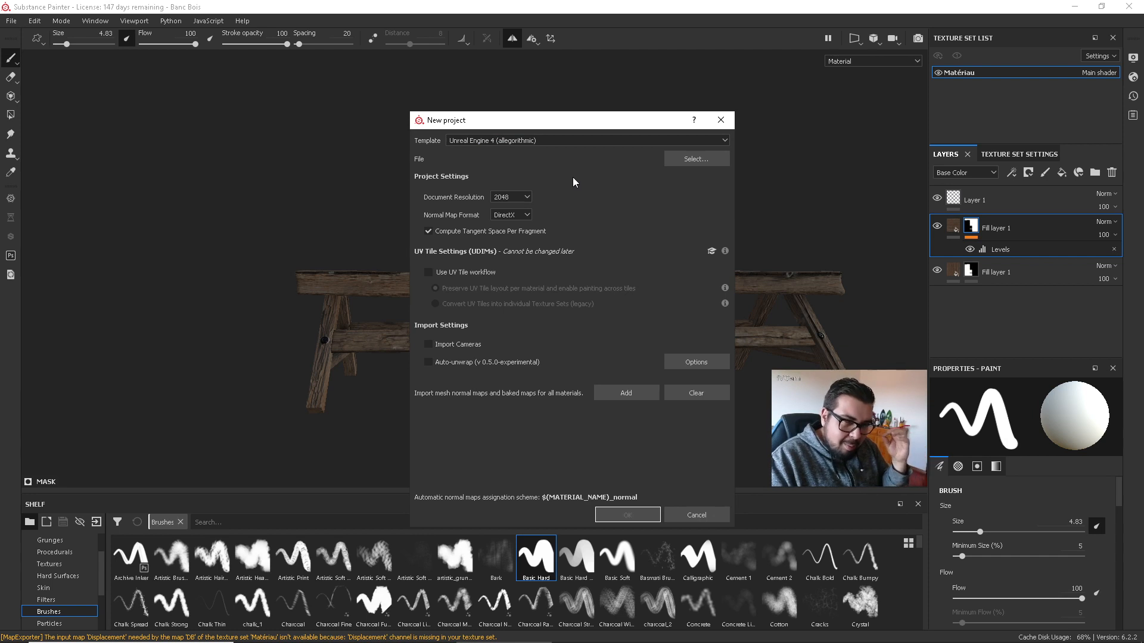
click(691, 159)
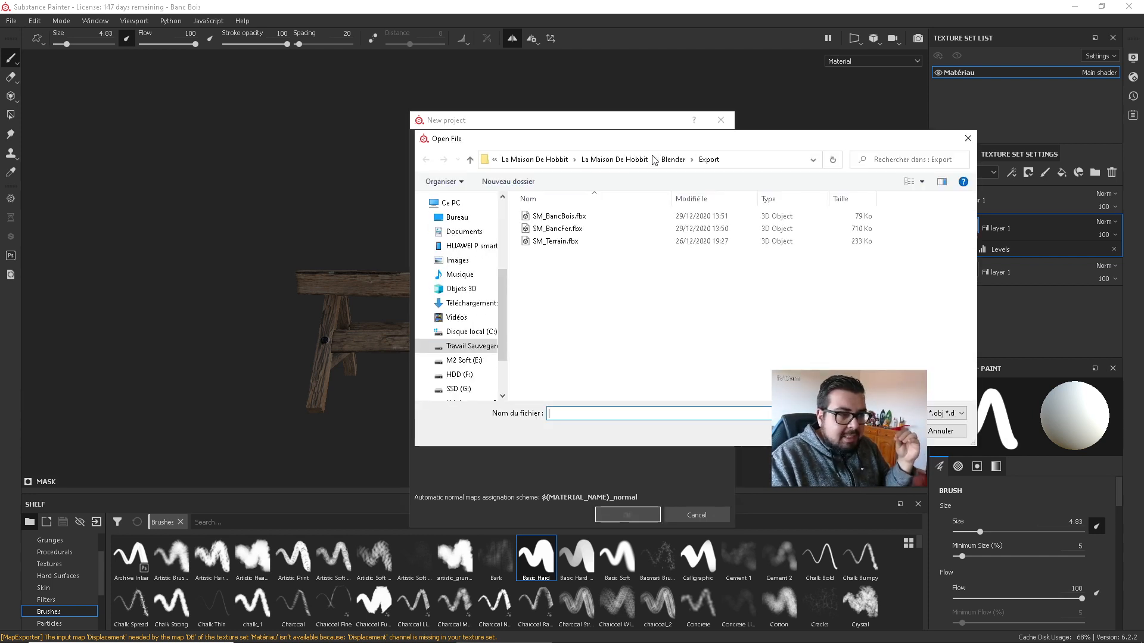
double_click(557, 229)
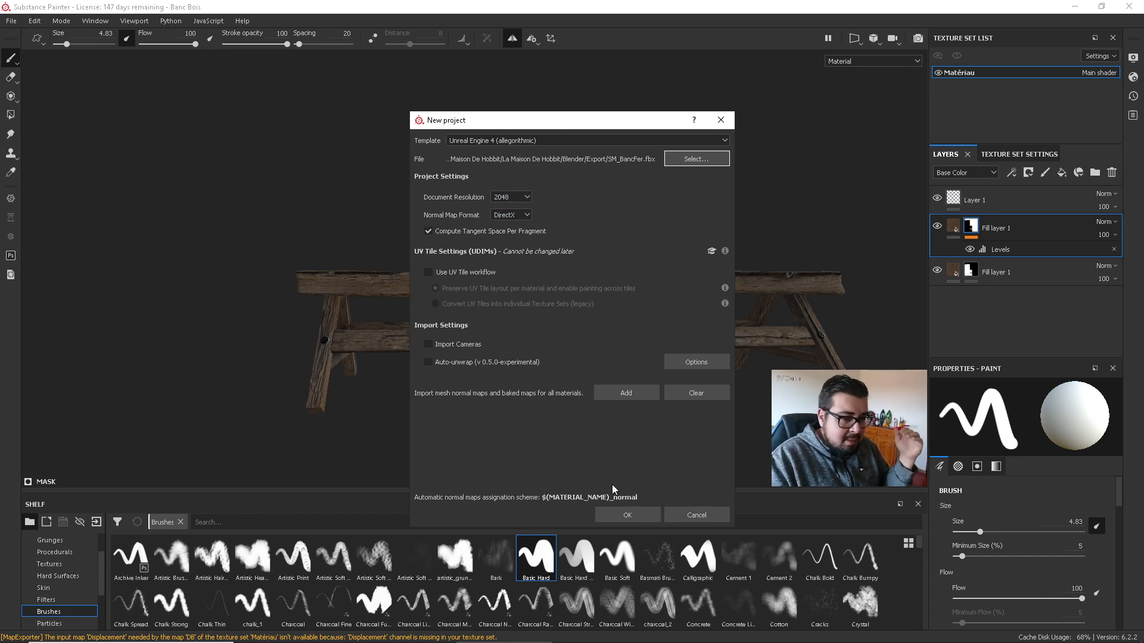
click(623, 514)
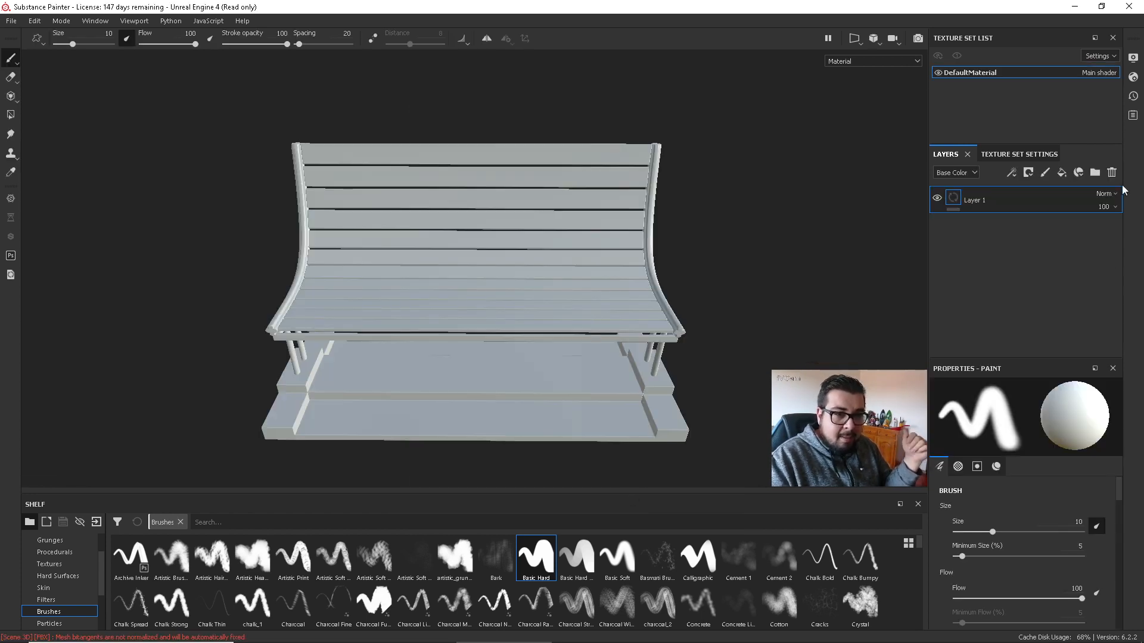
Add Ambient occlusion and Specular channels to the DefaultMaterial texture set.
click(1036, 154)
scroll(1061, 202, up, 3)
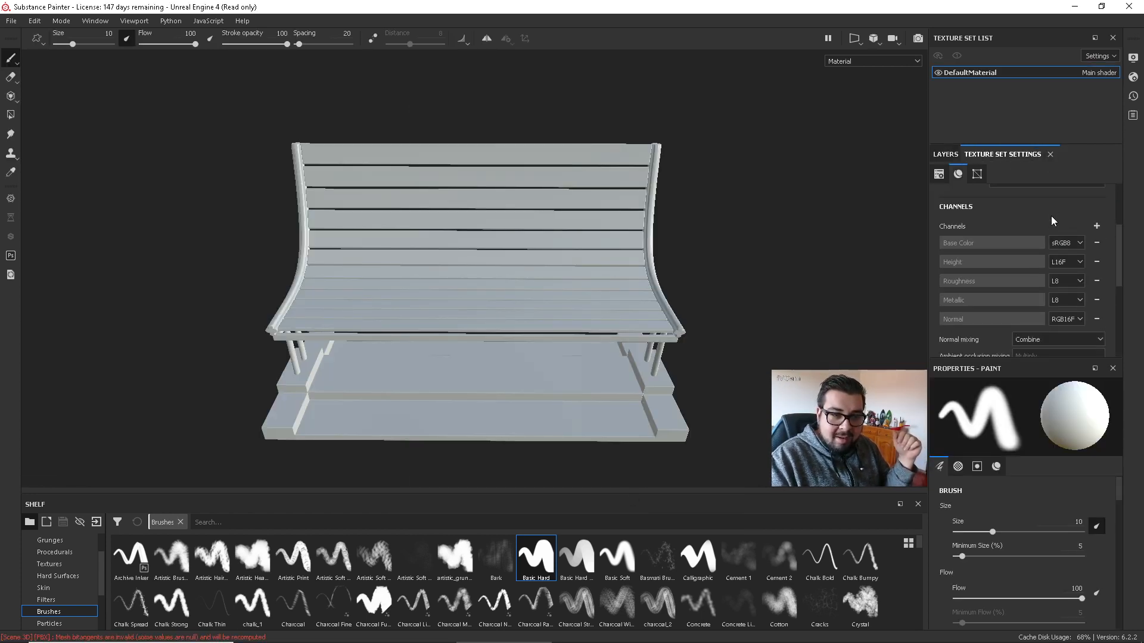
scroll(1054, 282, up, 3)
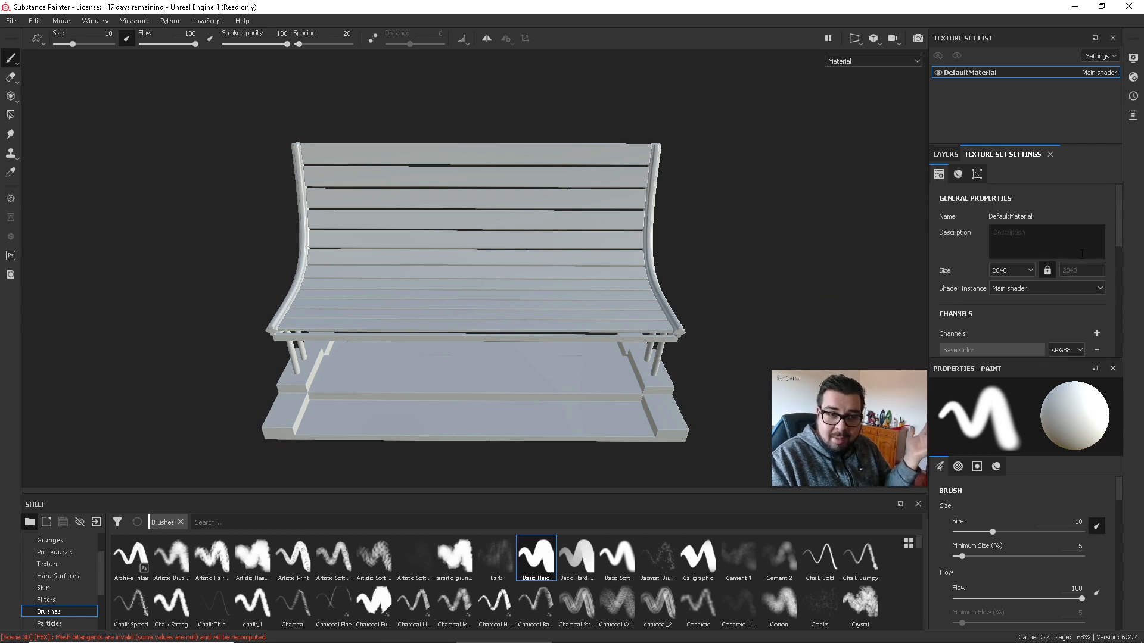
click(1097, 333)
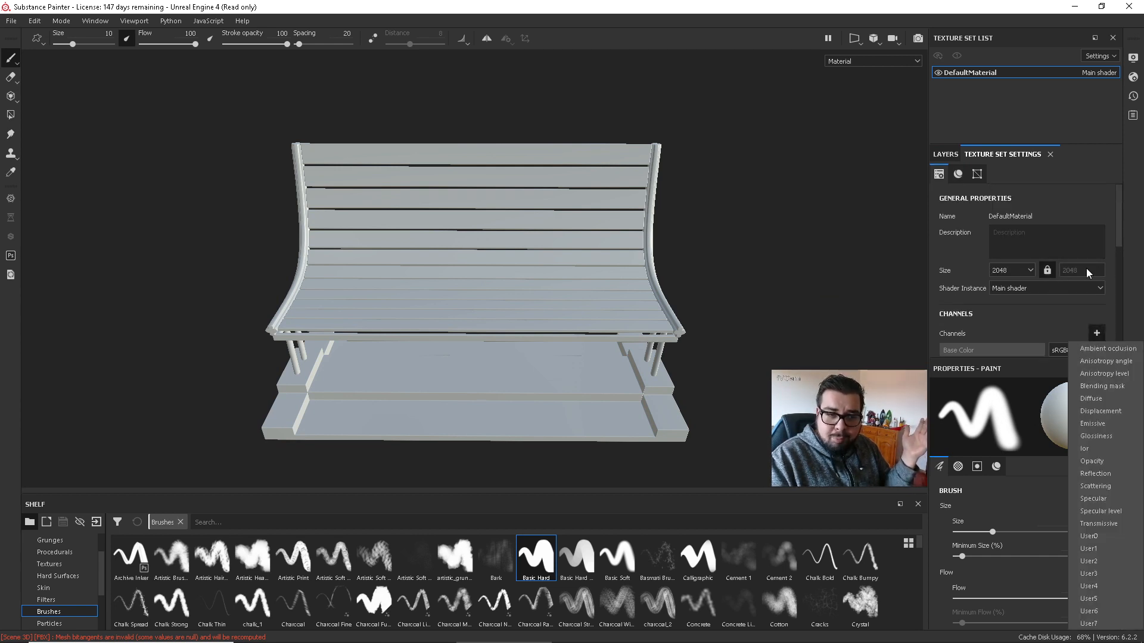
click(1109, 348)
click(1103, 340)
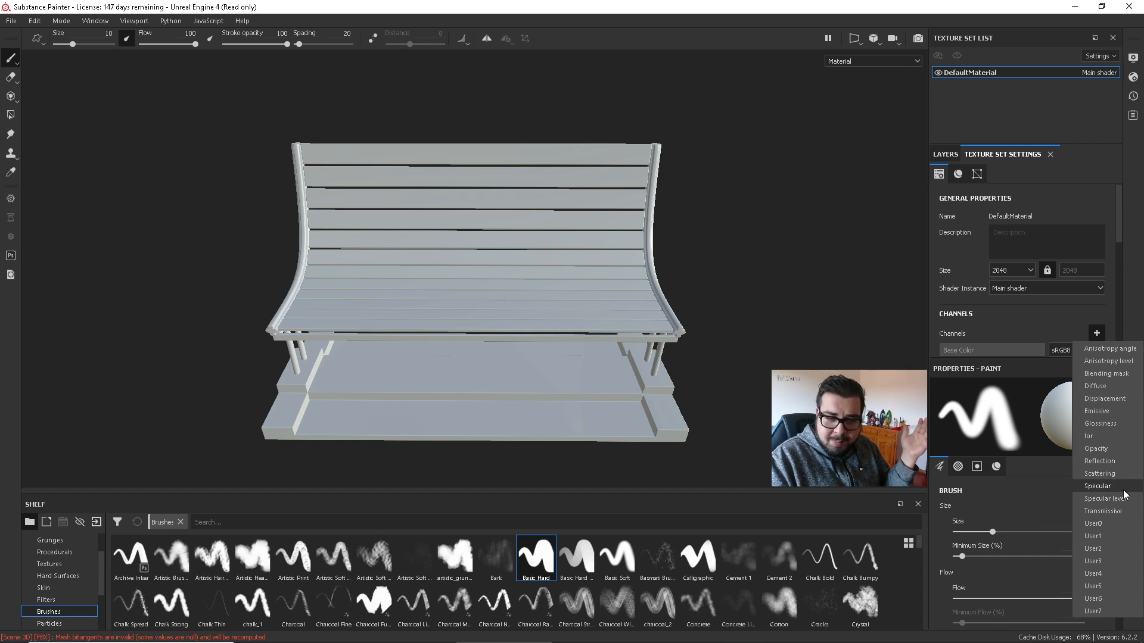
click(1099, 486)
Bake the mesh maps at an output size of 2048 with the ID map excluded.
scroll(1013, 298, down, 3)
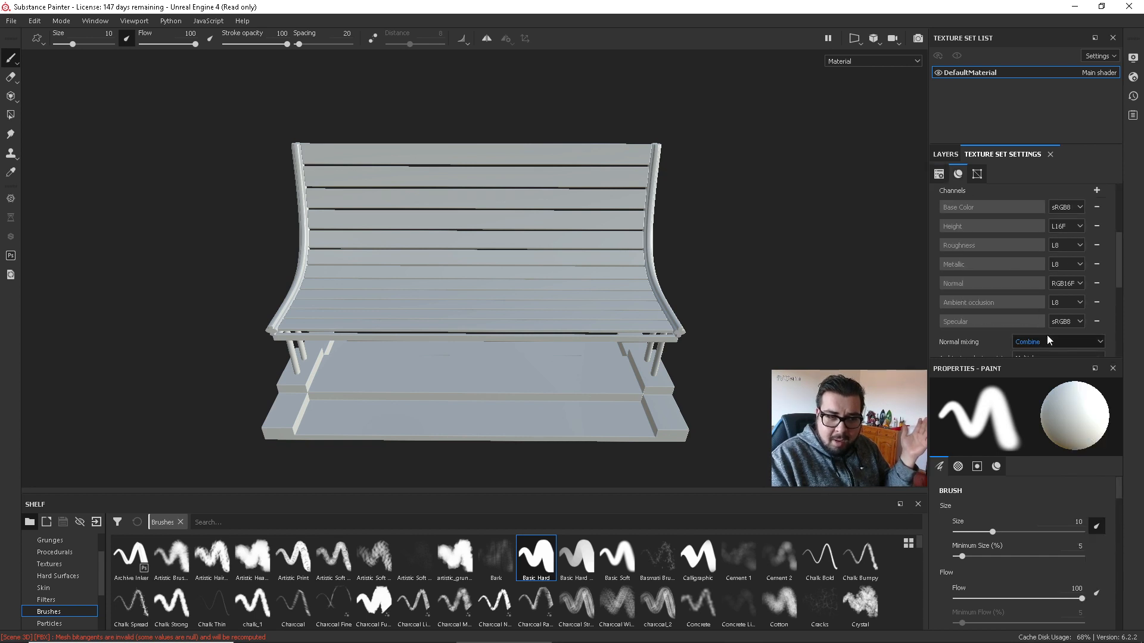
scroll(1048, 340, down, 3)
click(1072, 280)
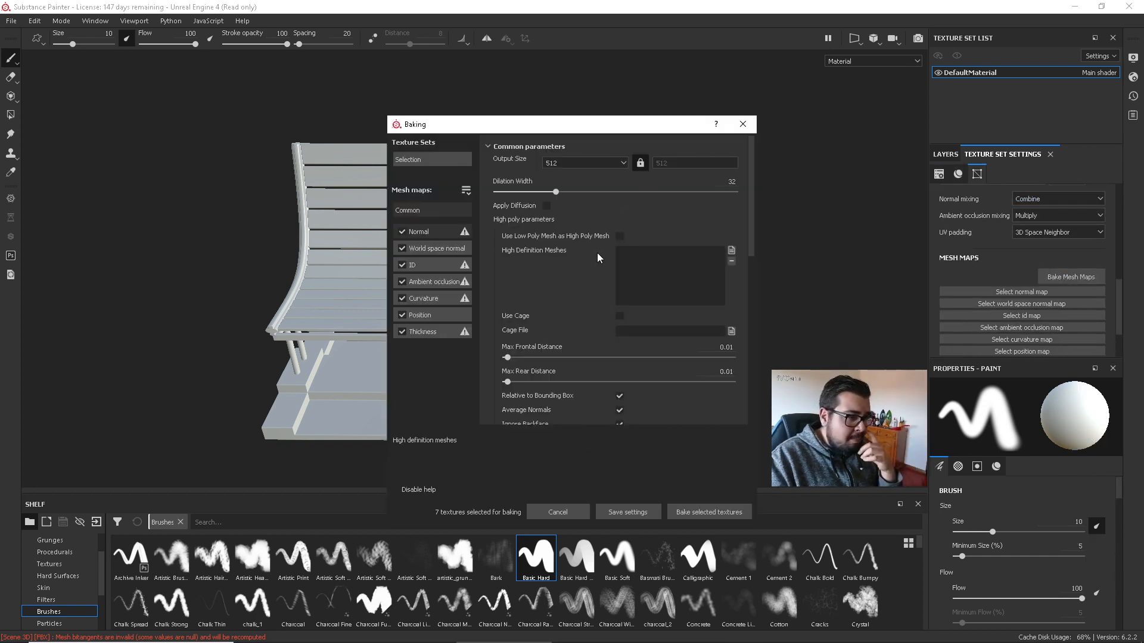
click(403, 298)
click(402, 298)
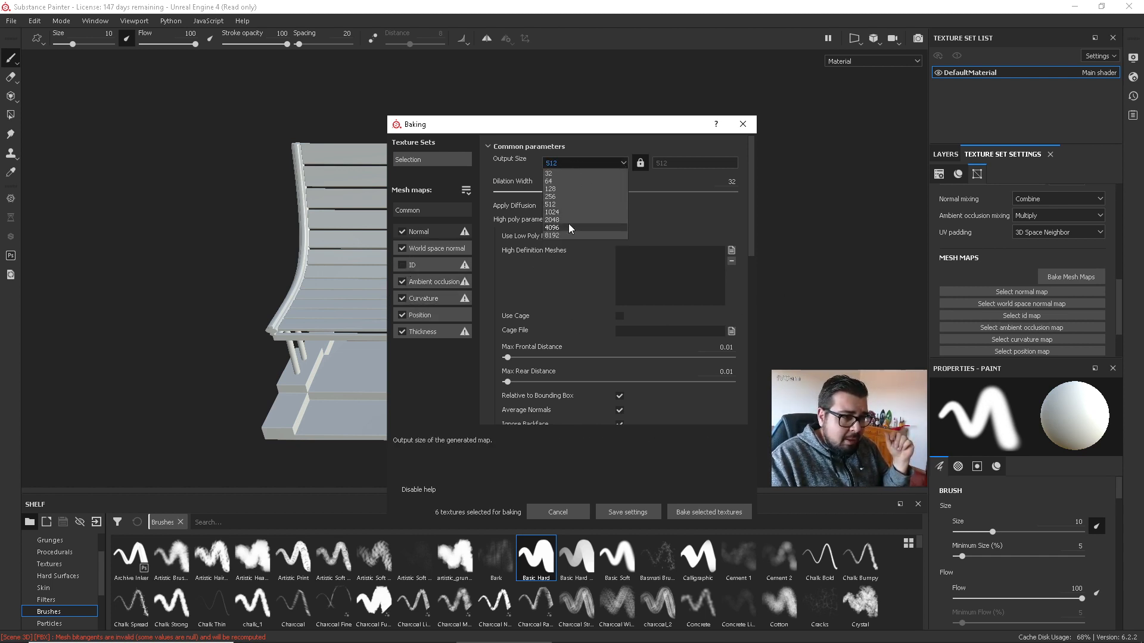
click(568, 225)
click(580, 164)
click(567, 219)
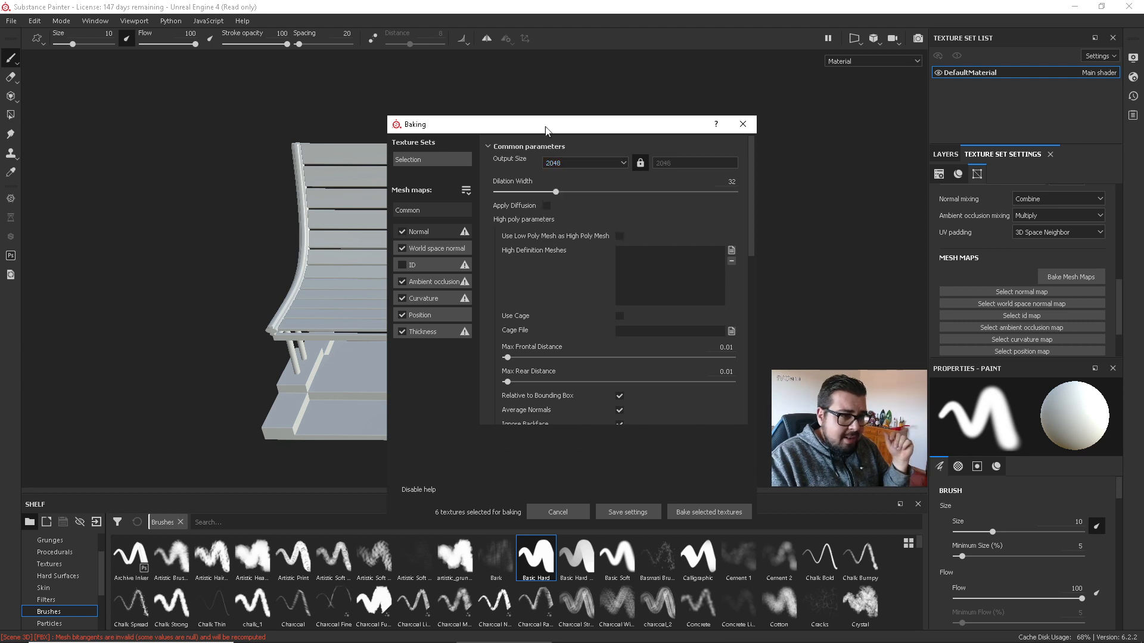
click(703, 513)
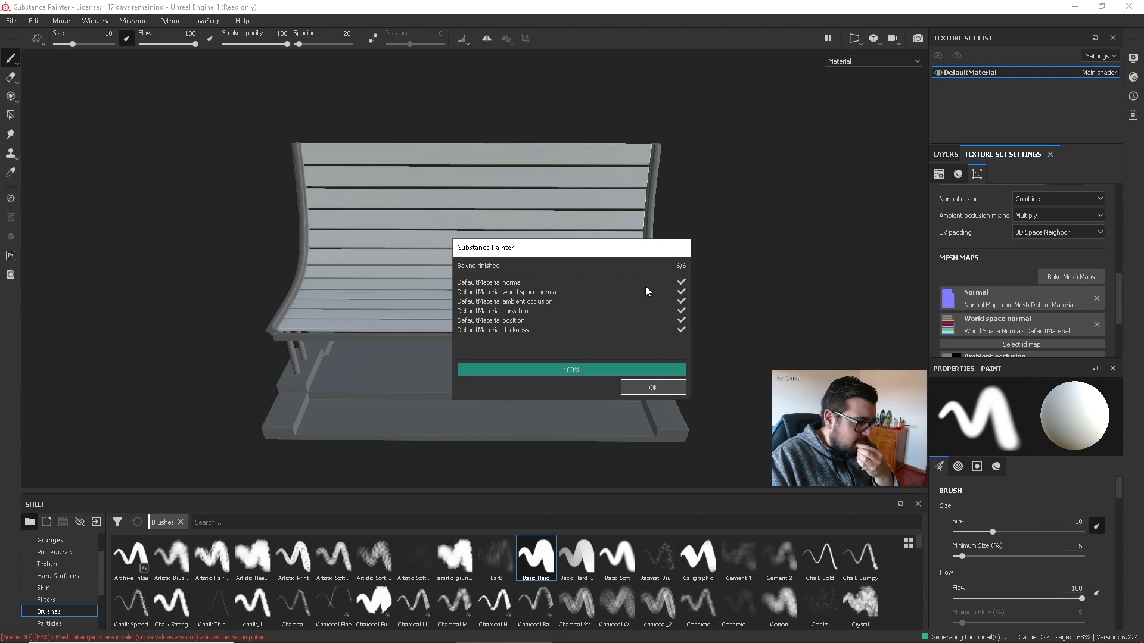
click(654, 388)
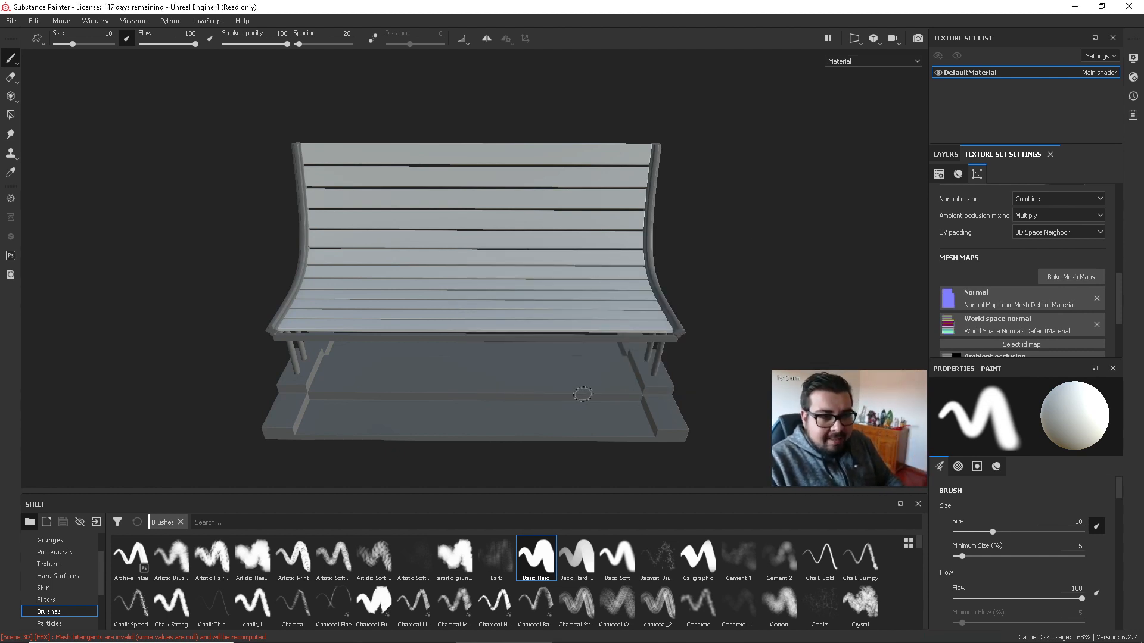
Delete the default paint layer and add a fill layer in its place.
alt+drag(583, 394, 619, 345)
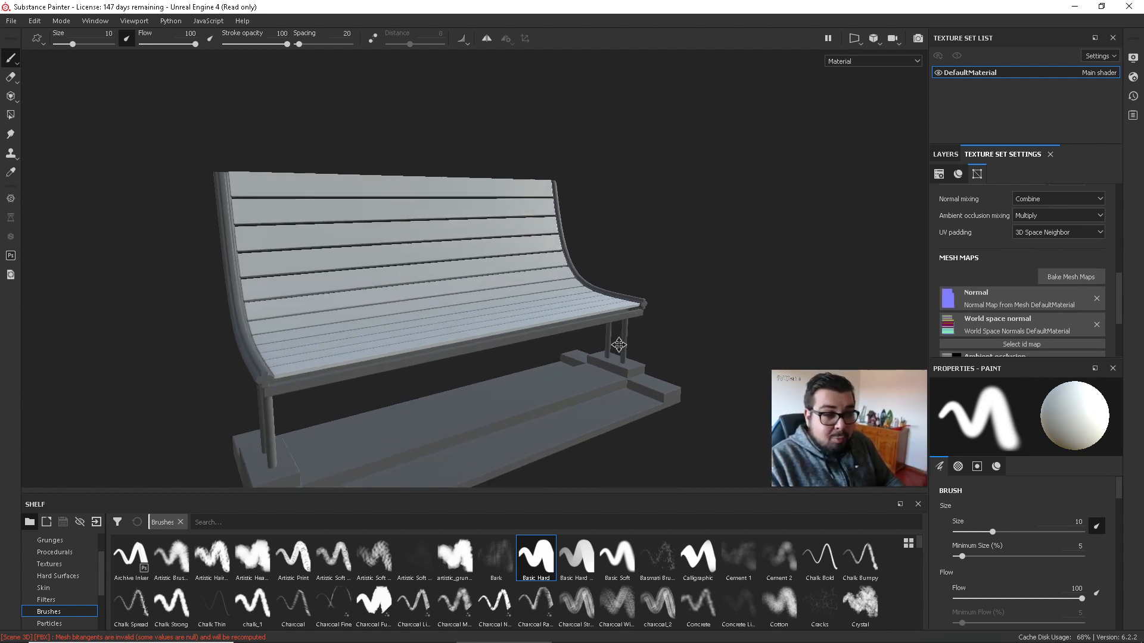
alt+middle_drag(619, 345, 670, 286)
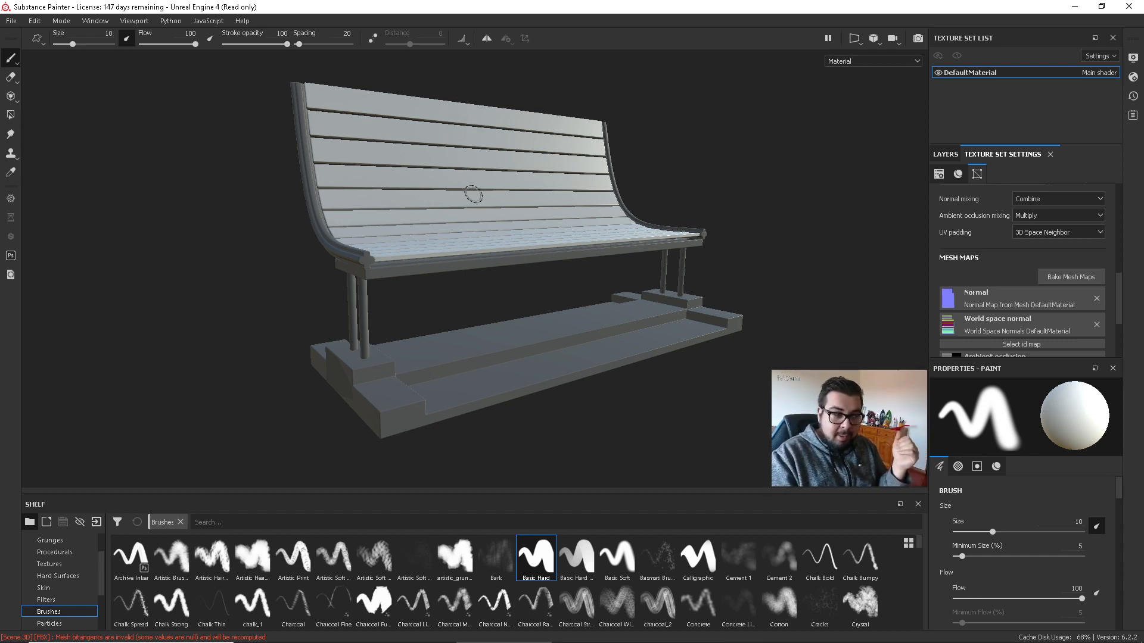
alt+drag(586, 359, 521, 355)
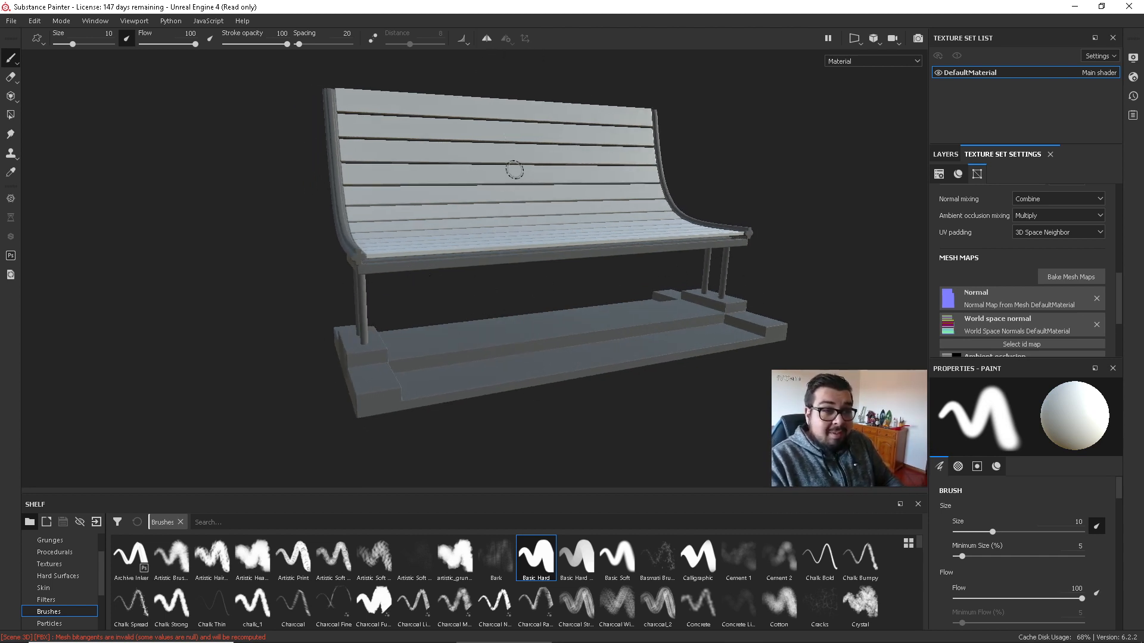
click(947, 153)
click(1112, 174)
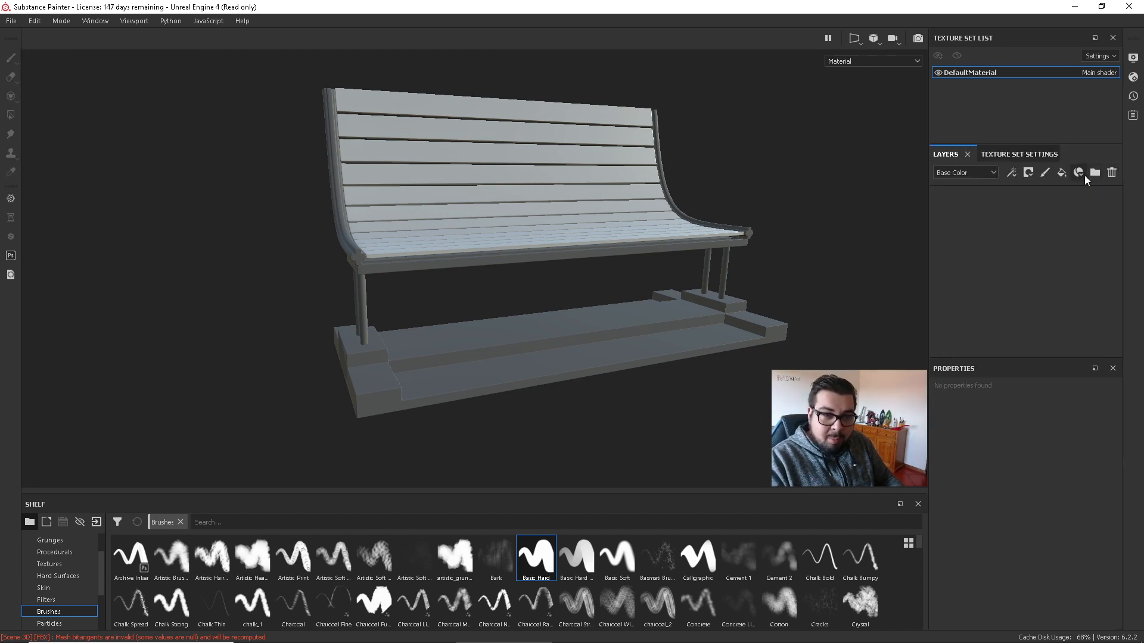
click(1059, 173)
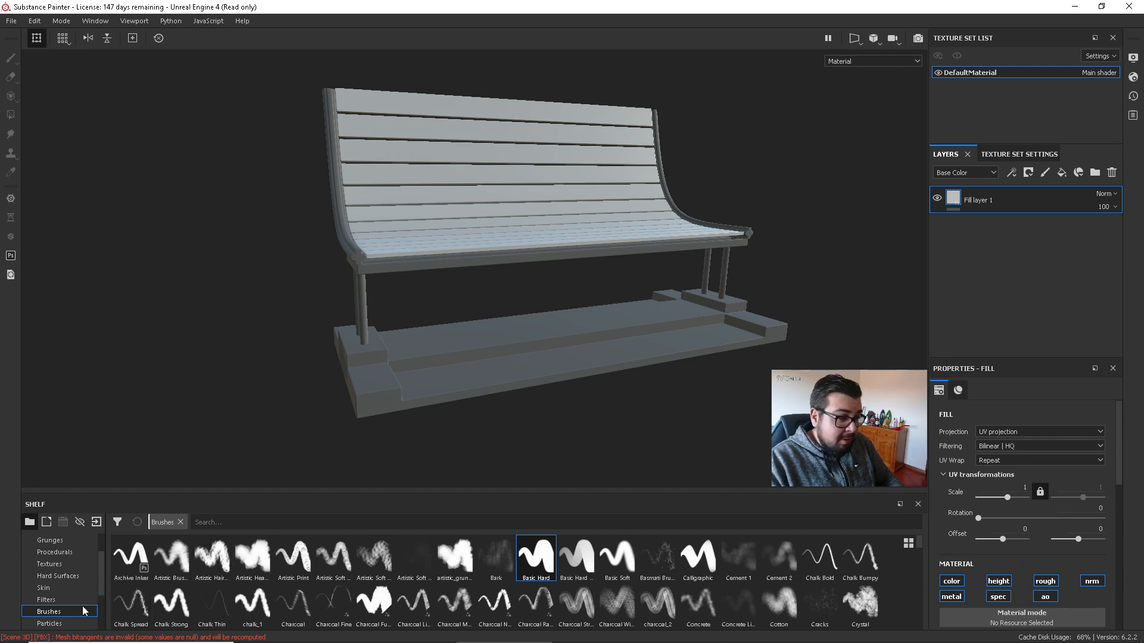
Start importing resources and browse to the Bois Planches 2 folder within Textures Externes.
click(13, 22)
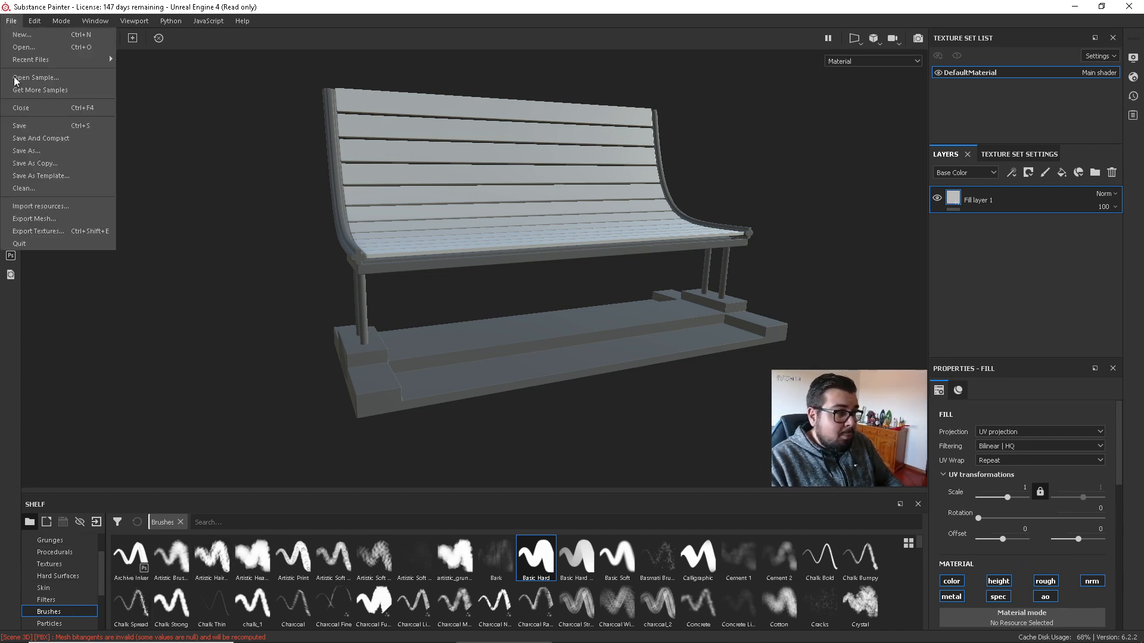
click(56, 207)
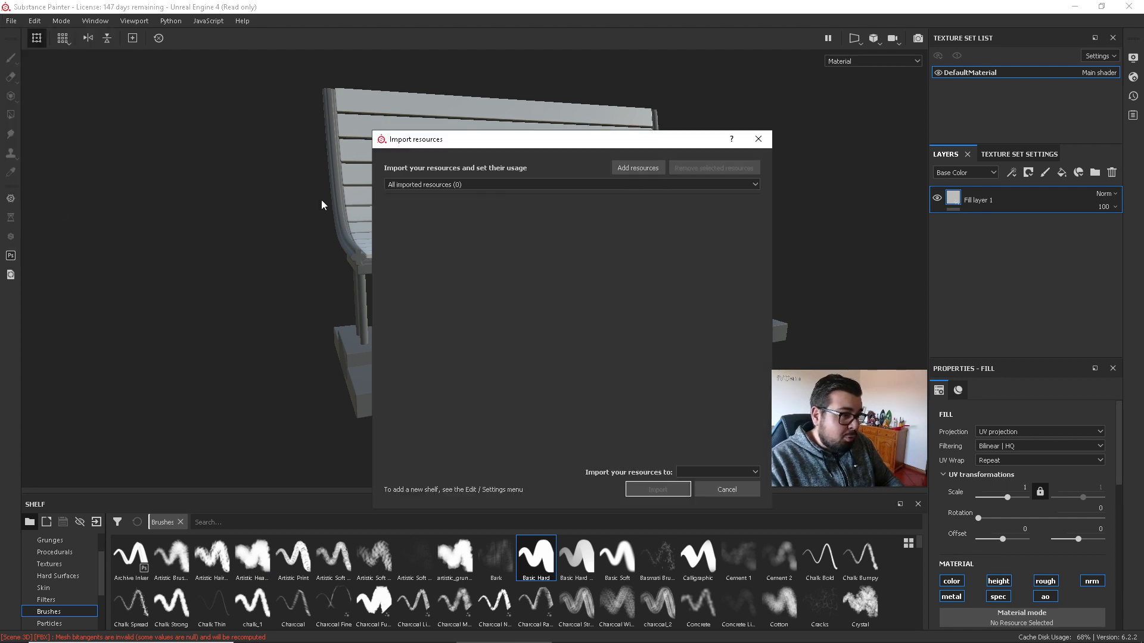
click(655, 173)
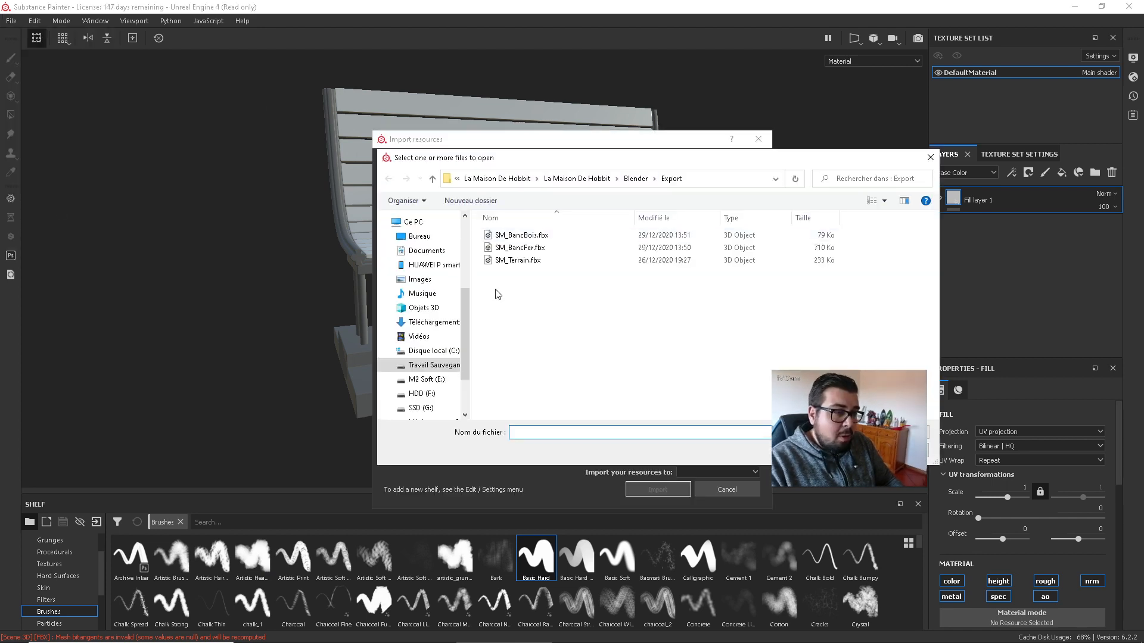
click(434, 365)
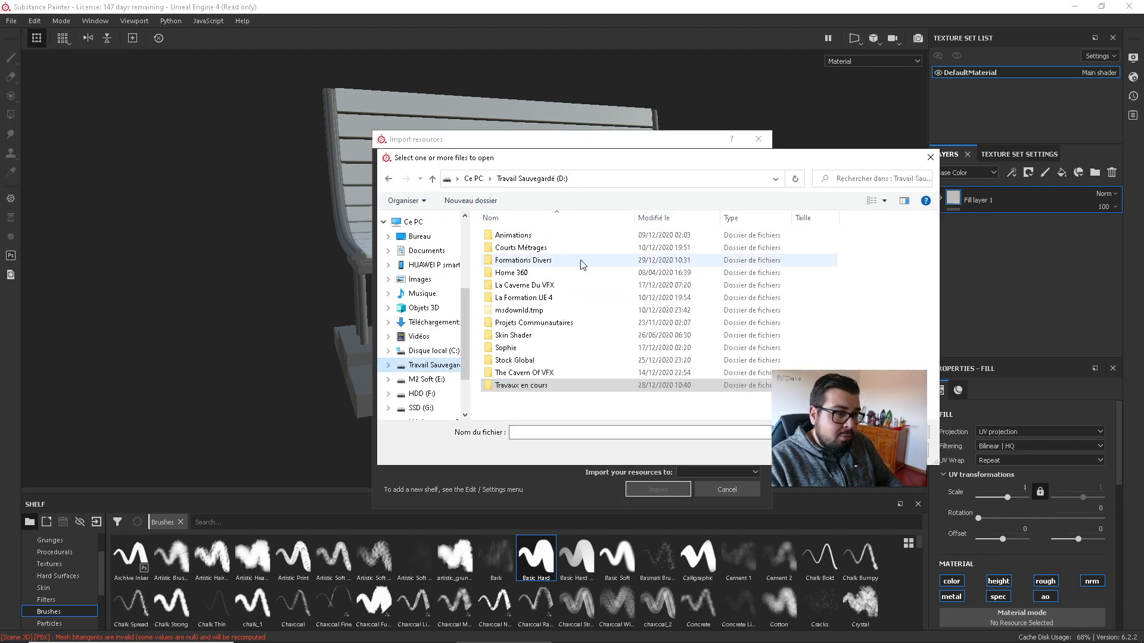
double_click(533, 386)
double_click(540, 249)
double_click(540, 250)
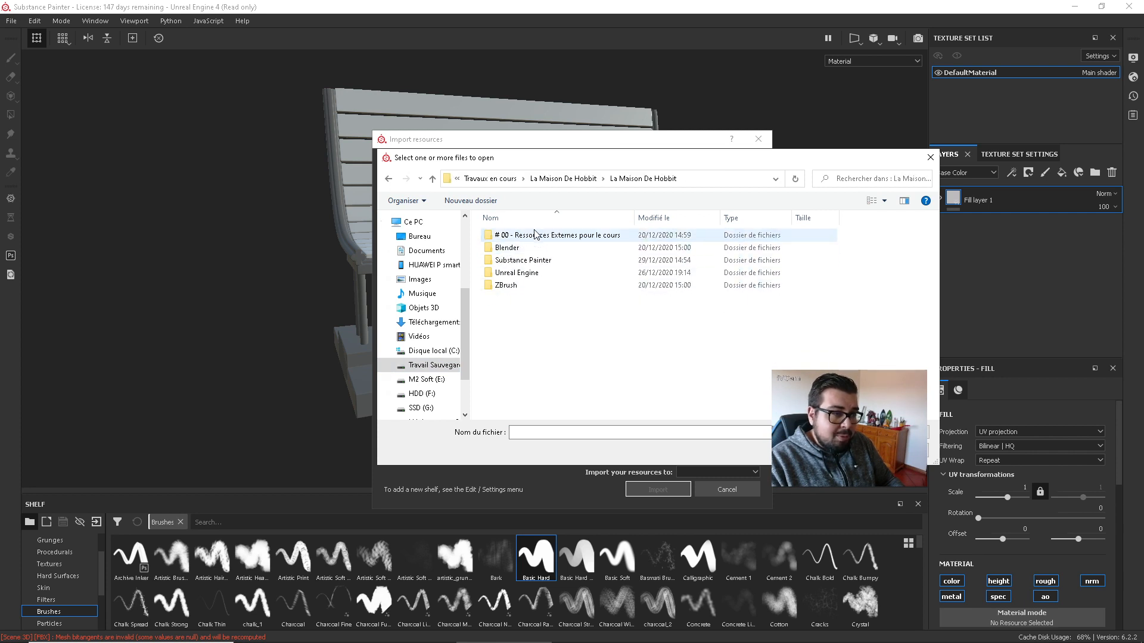
double_click(538, 235)
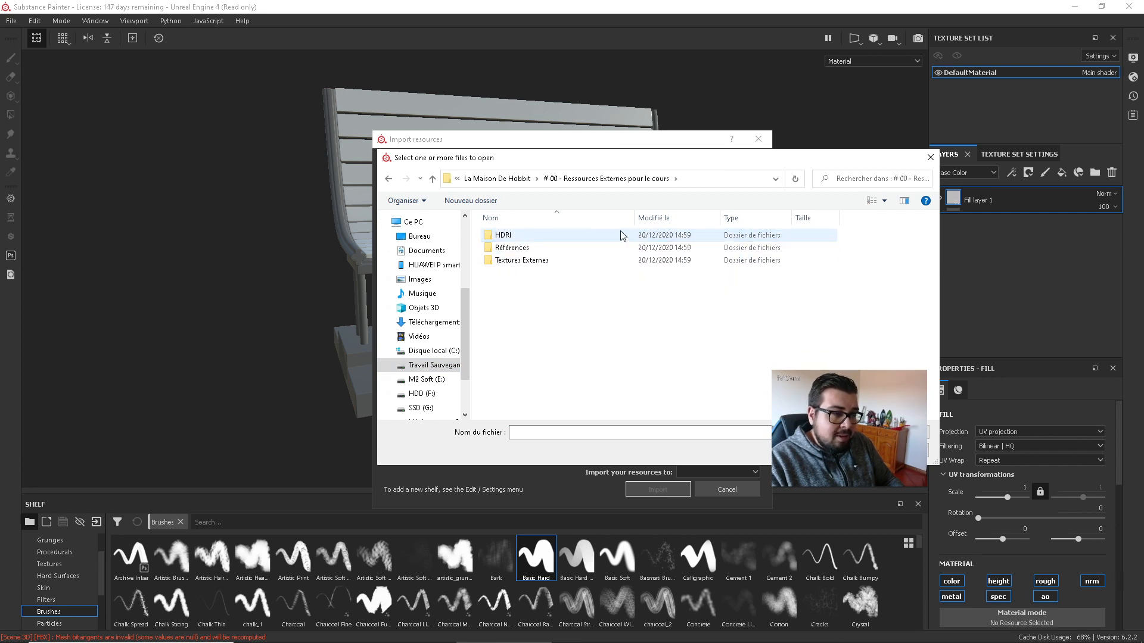
double_click(532, 260)
double_click(546, 248)
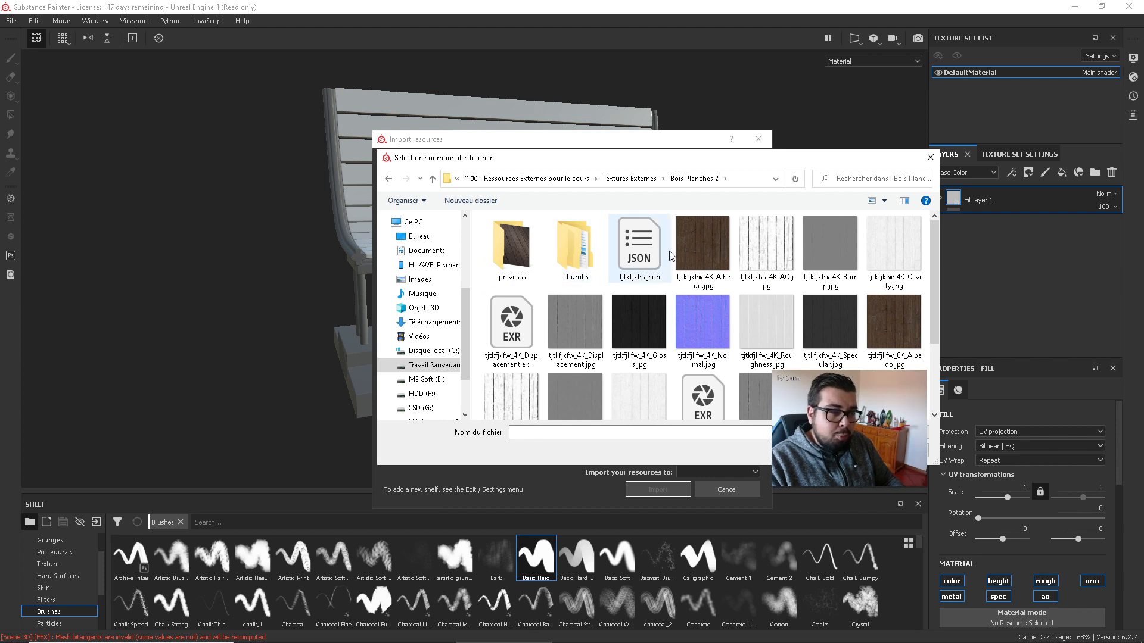
Add the 4K Albedo, AO, Bump, Normal, Roughness and Specular JPG images to the import list.
click(703, 244)
ctrl+click(758, 246)
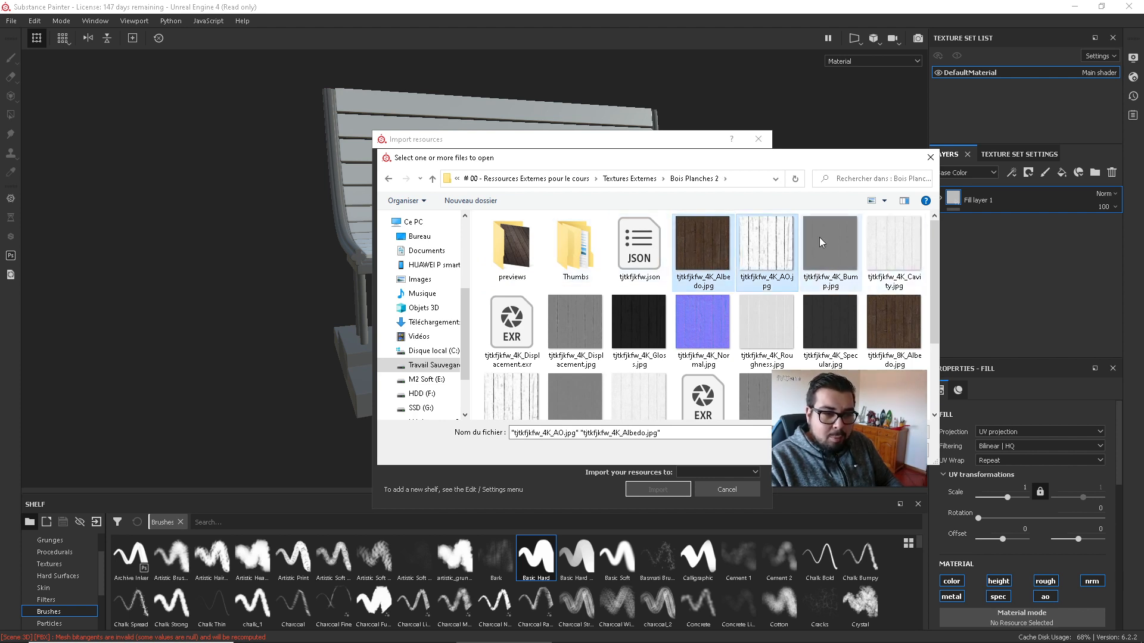
ctrl+click(830, 244)
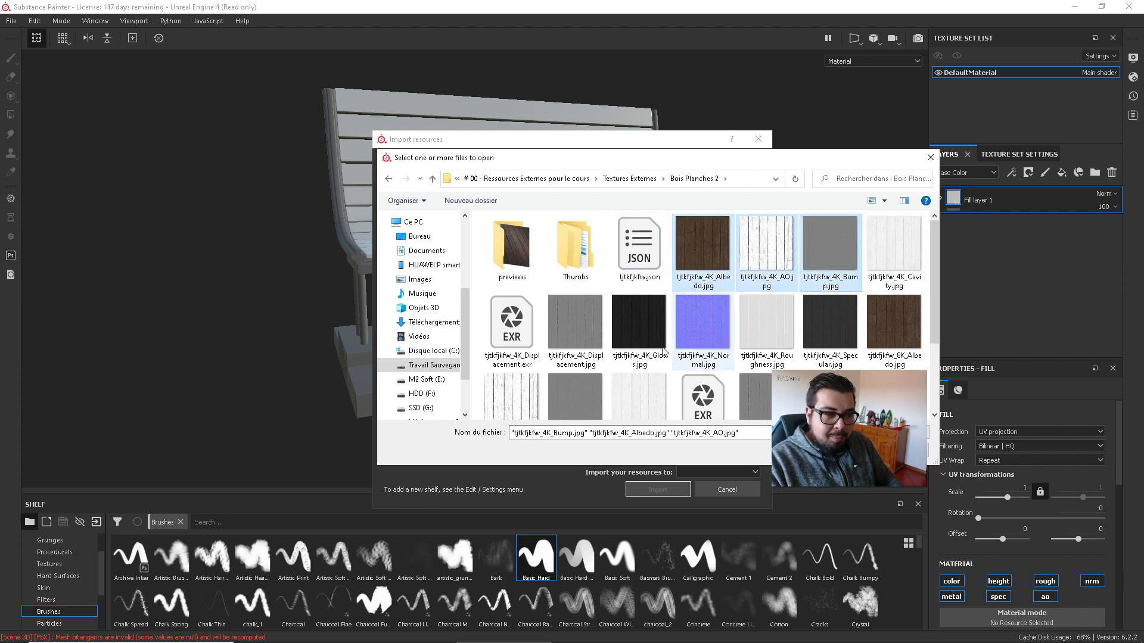
ctrl+click(720, 327)
ctrl+click(764, 325)
ctrl+click(832, 330)
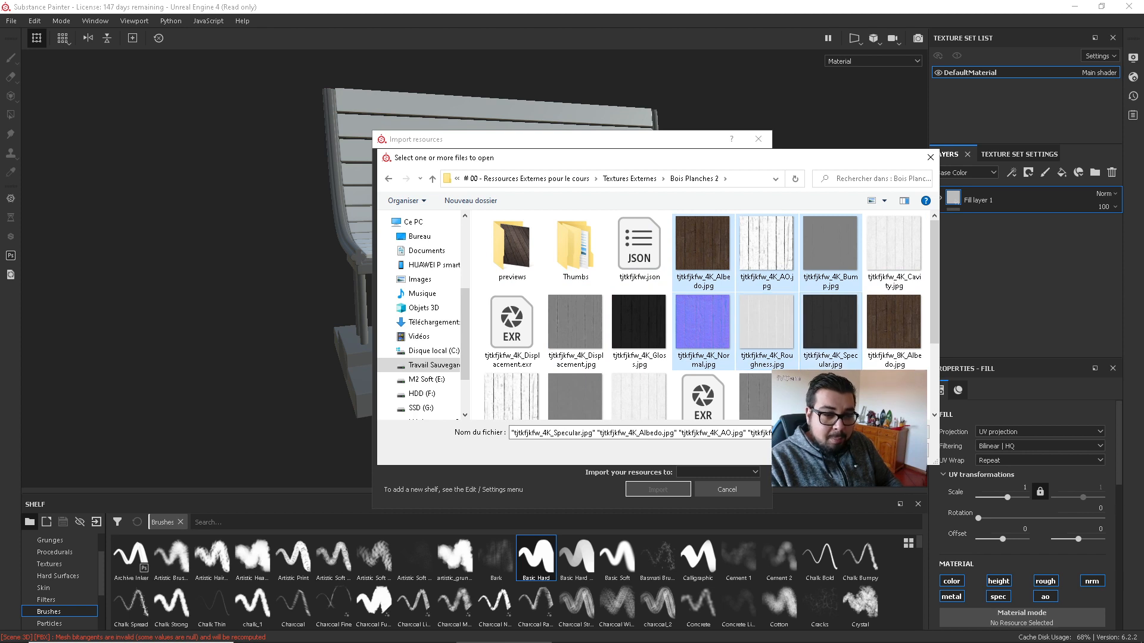
click(843, 451)
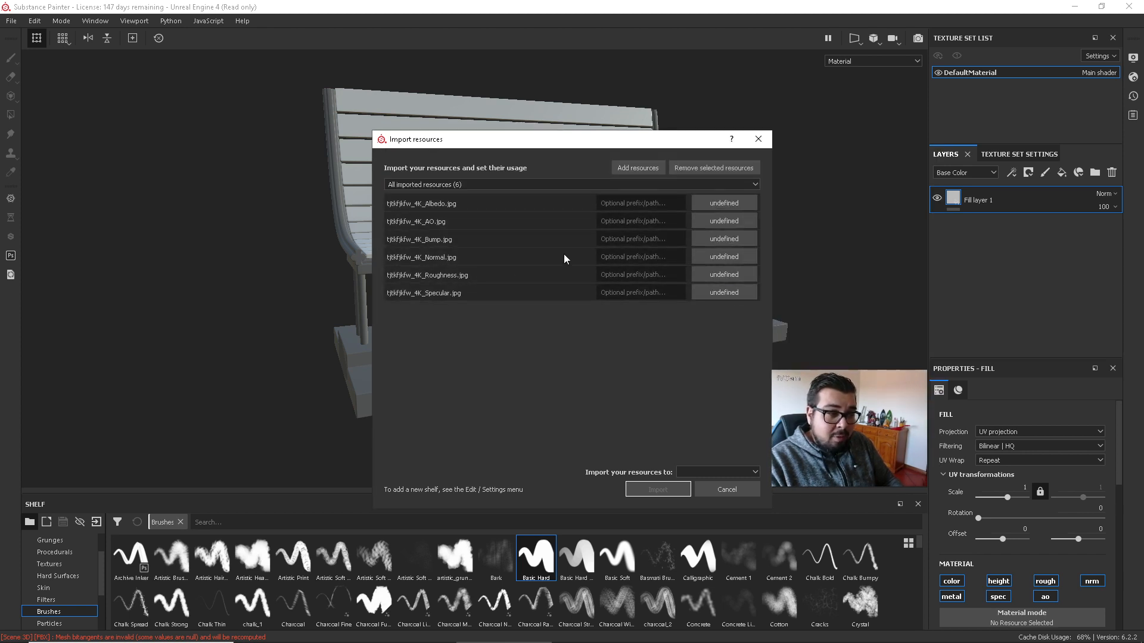
Set the usage of all six images to texture and import them into the current session.
click(733, 204)
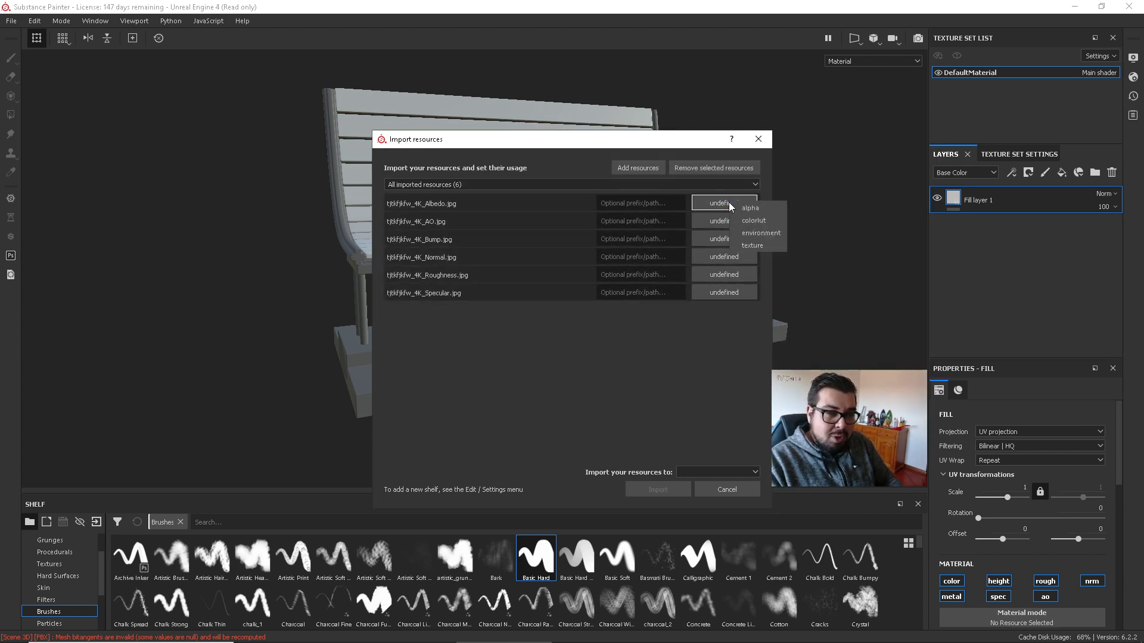
click(760, 245)
click(734, 470)
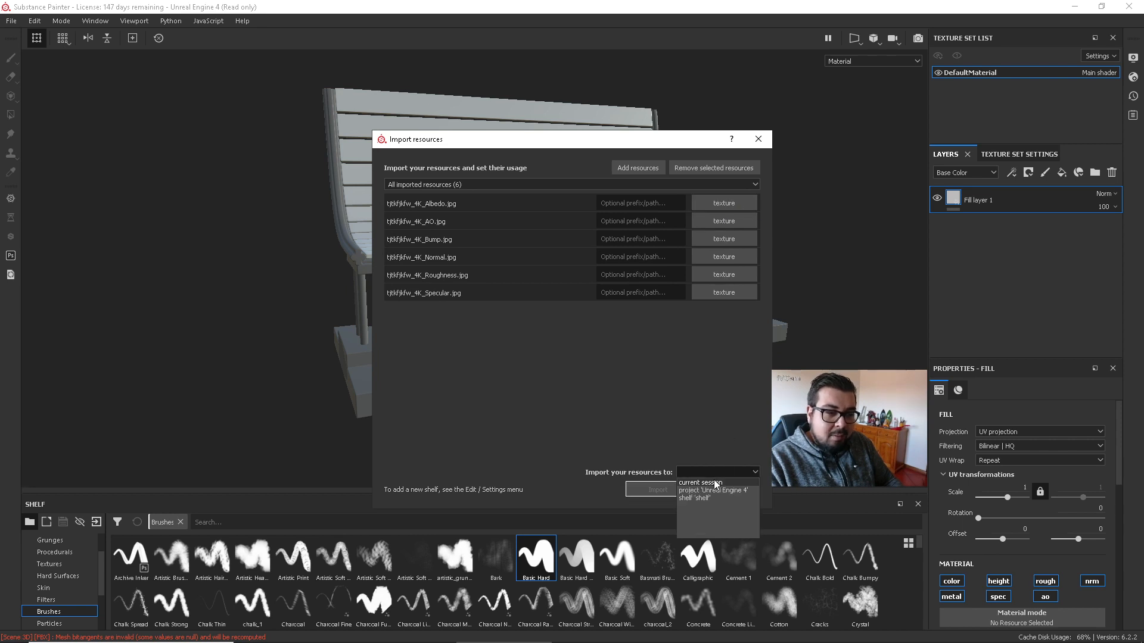
click(715, 483)
click(665, 488)
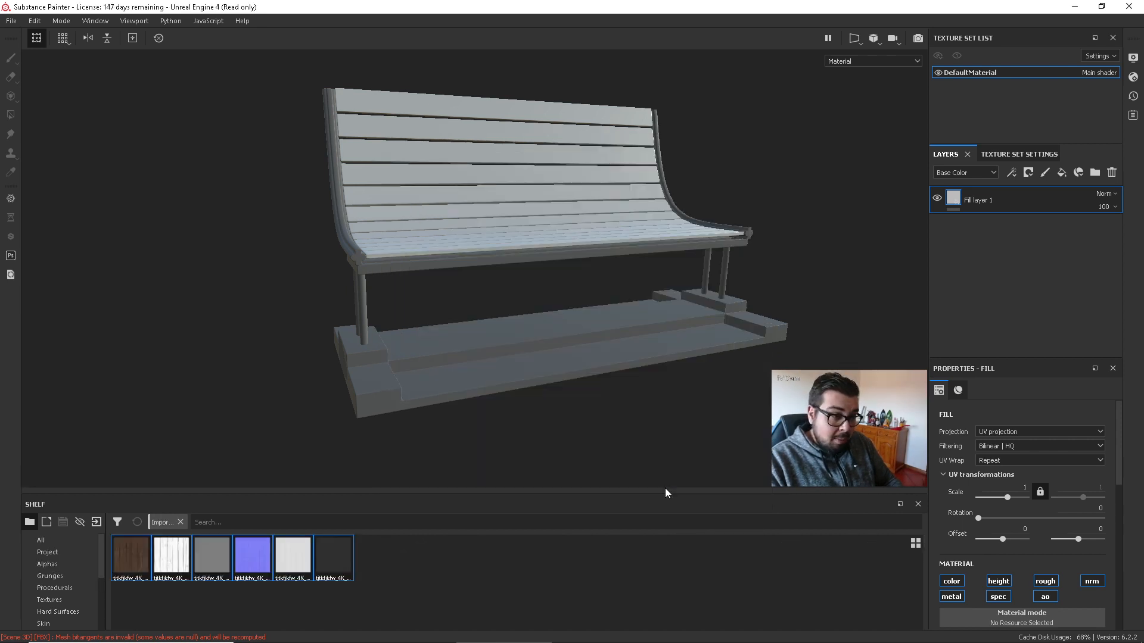
Assign the imported Albedo, Bump, Roughness and Normal maps to the fill layer's base color, height, roughness and normal channels.
right_click(729, 370)
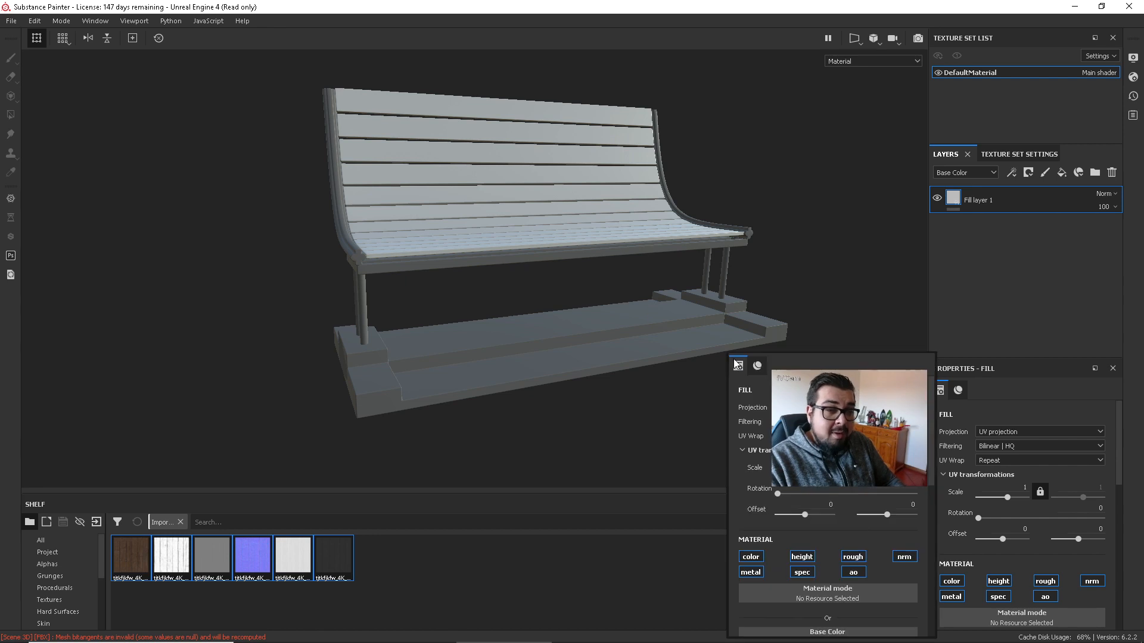
scroll(761, 516, down, 3)
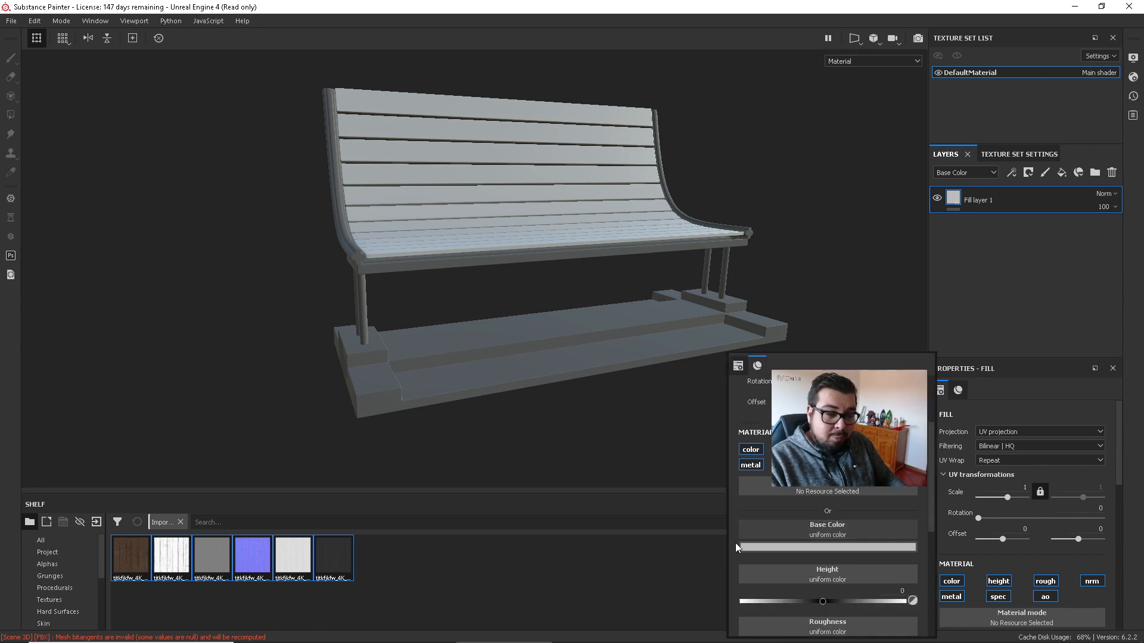
drag(131, 557, 828, 532)
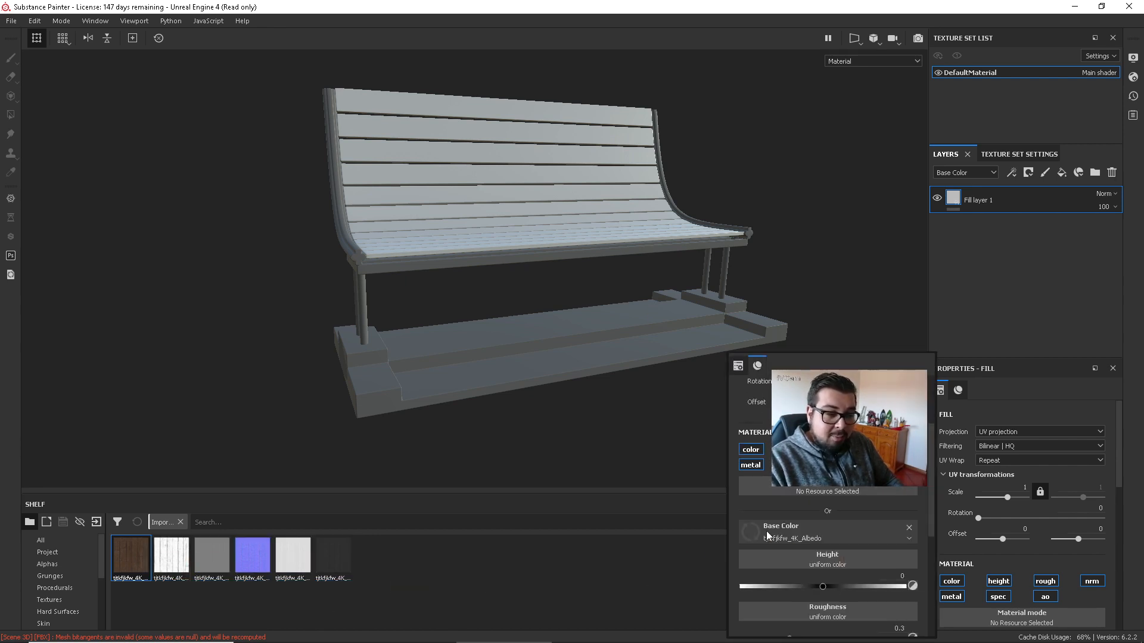
drag(196, 563, 849, 555)
scroll(849, 555, down, 1)
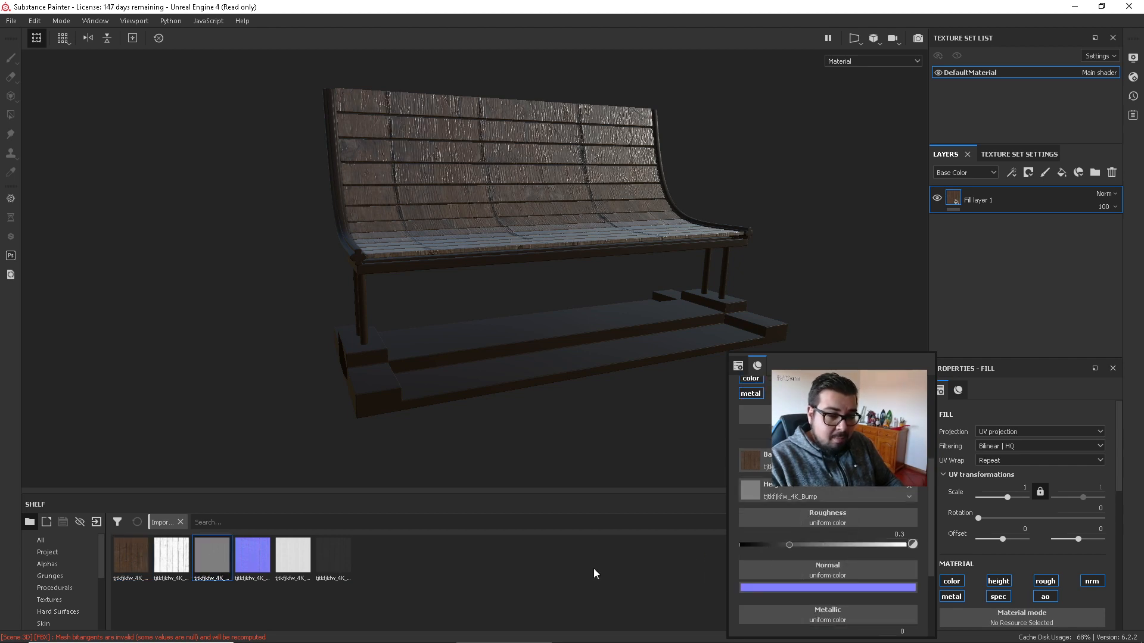
drag(293, 557, 848, 518)
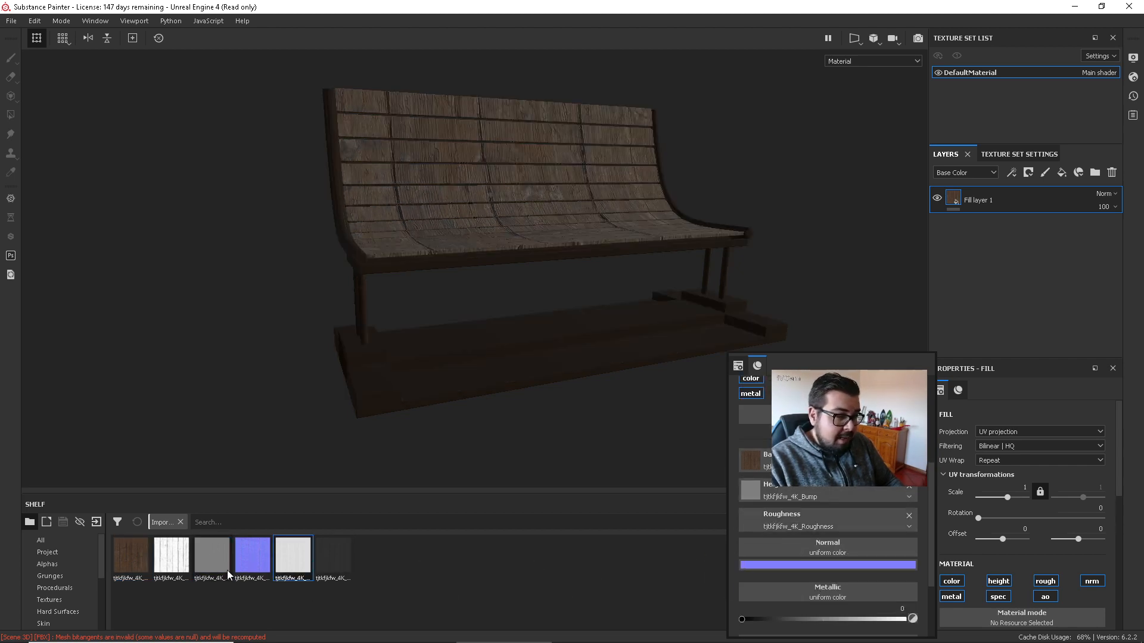
drag(252, 555, 846, 551)
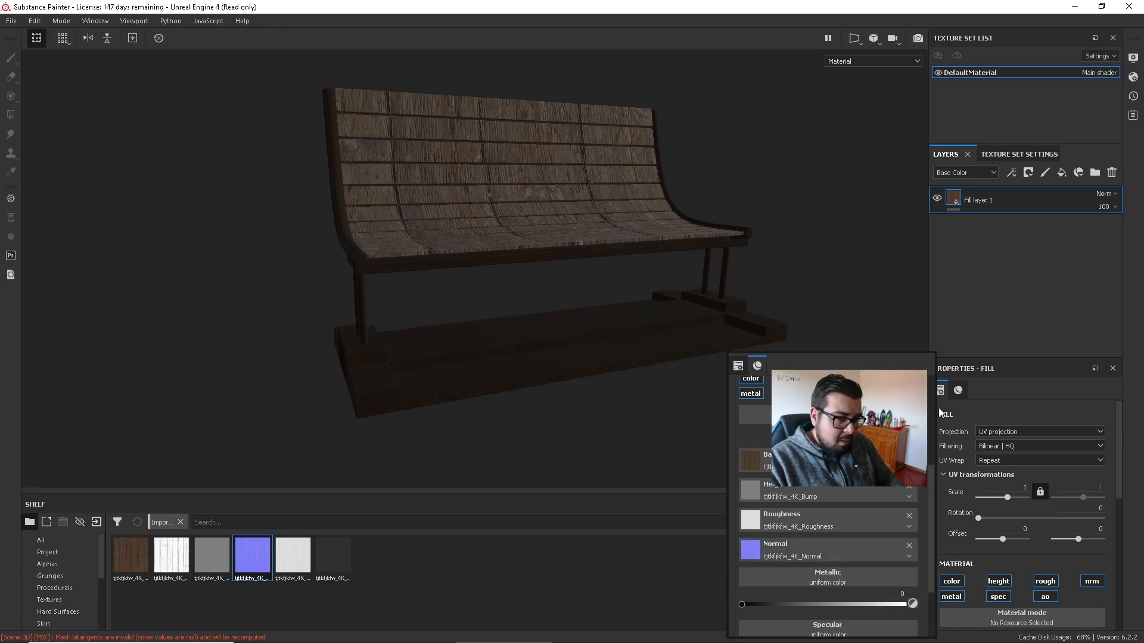
Disable the fill layer's metallic channel and assign the Specular and AO maps to the specular and ambient occlusion channels.
click(750, 393)
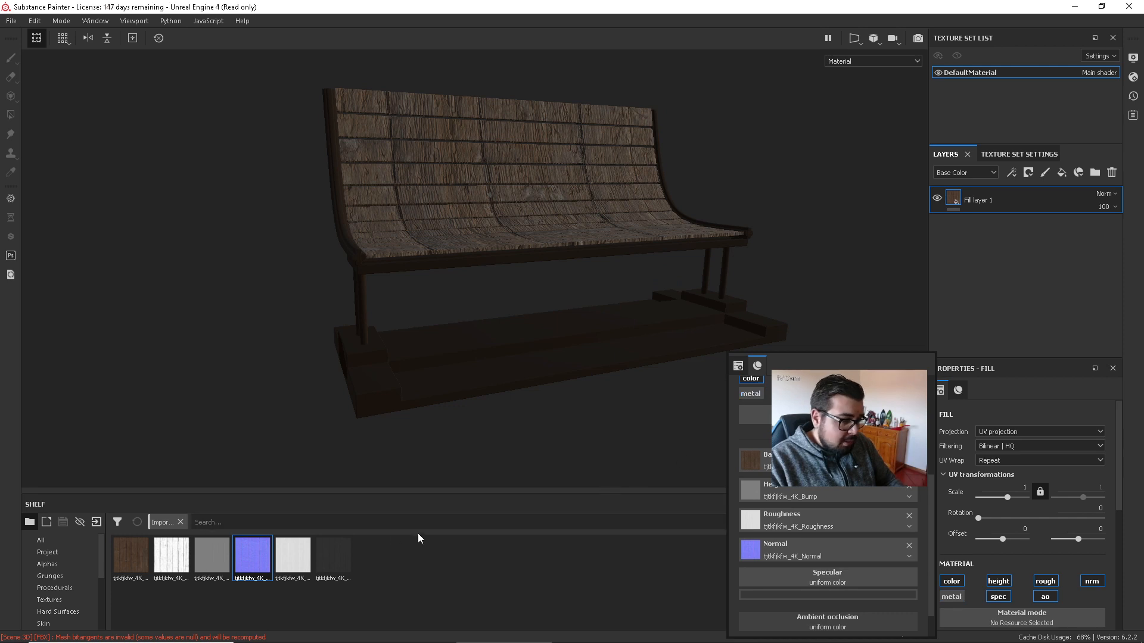
drag(316, 563, 839, 578)
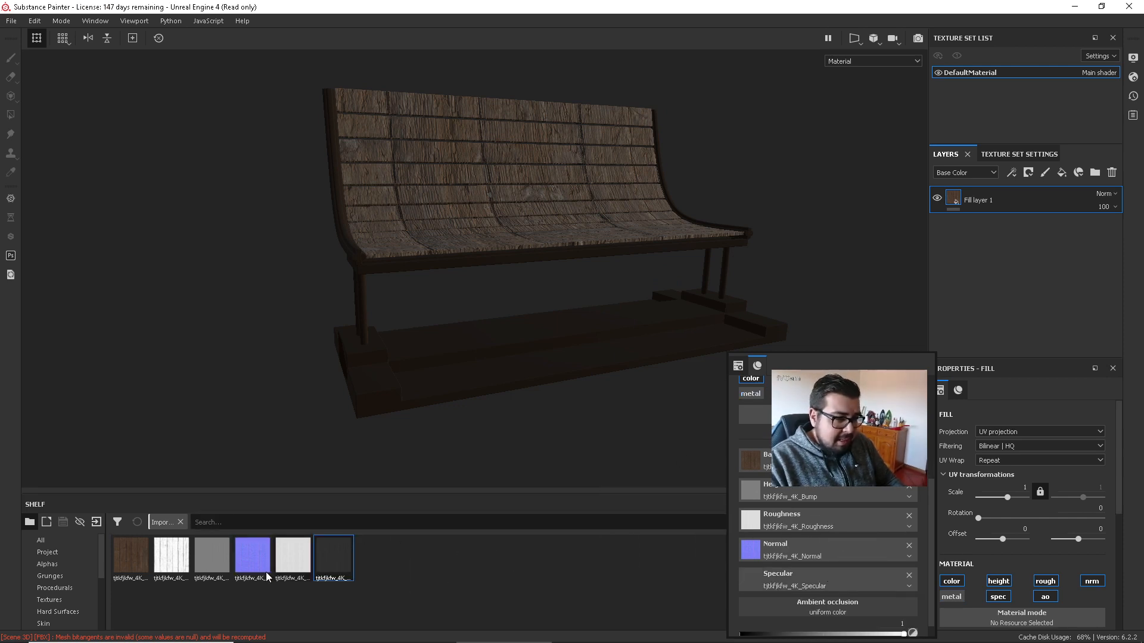
drag(179, 560, 846, 608)
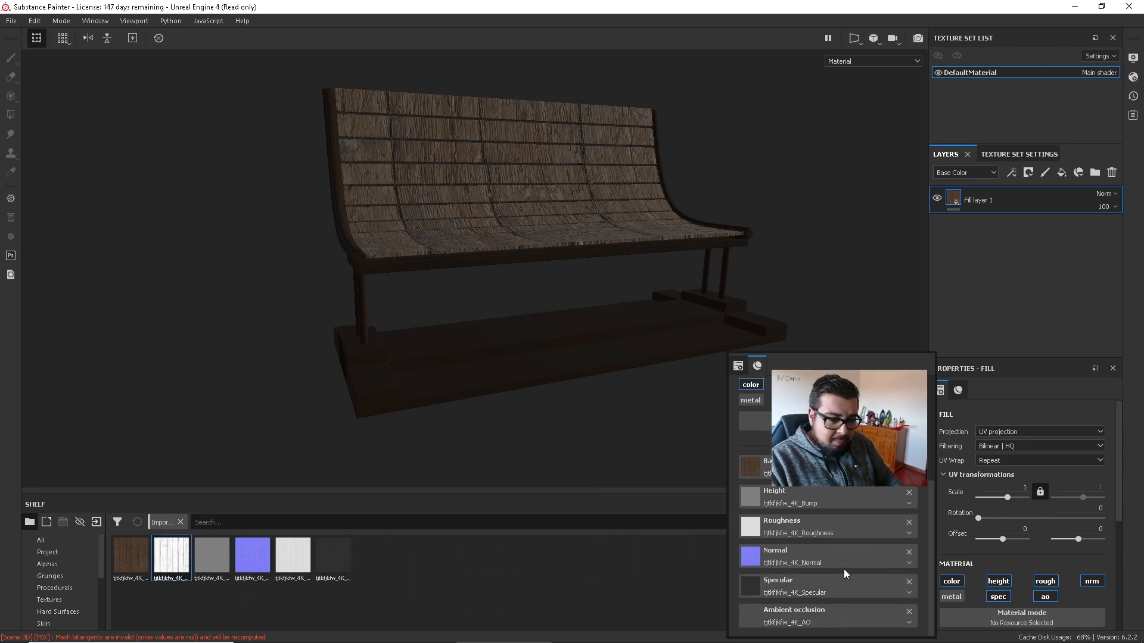
Set the fill layer's UV rotation to 90 so the wood grain runs along the bench slats.
alt+drag(667, 173, 679, 271)
right_click(679, 270)
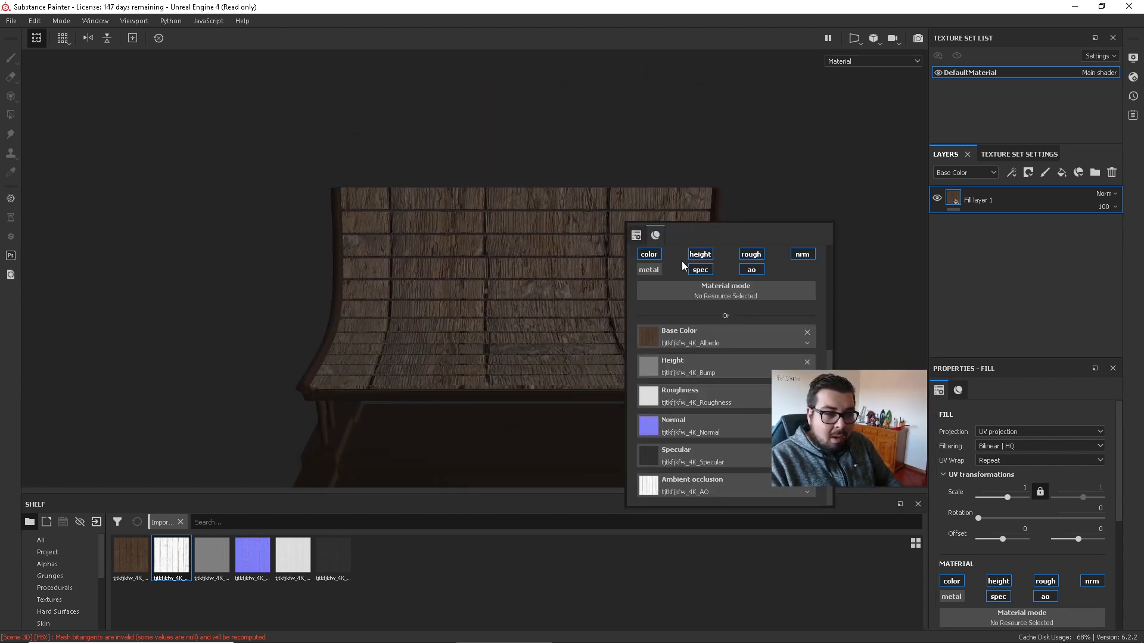
scroll(739, 329, up, 5)
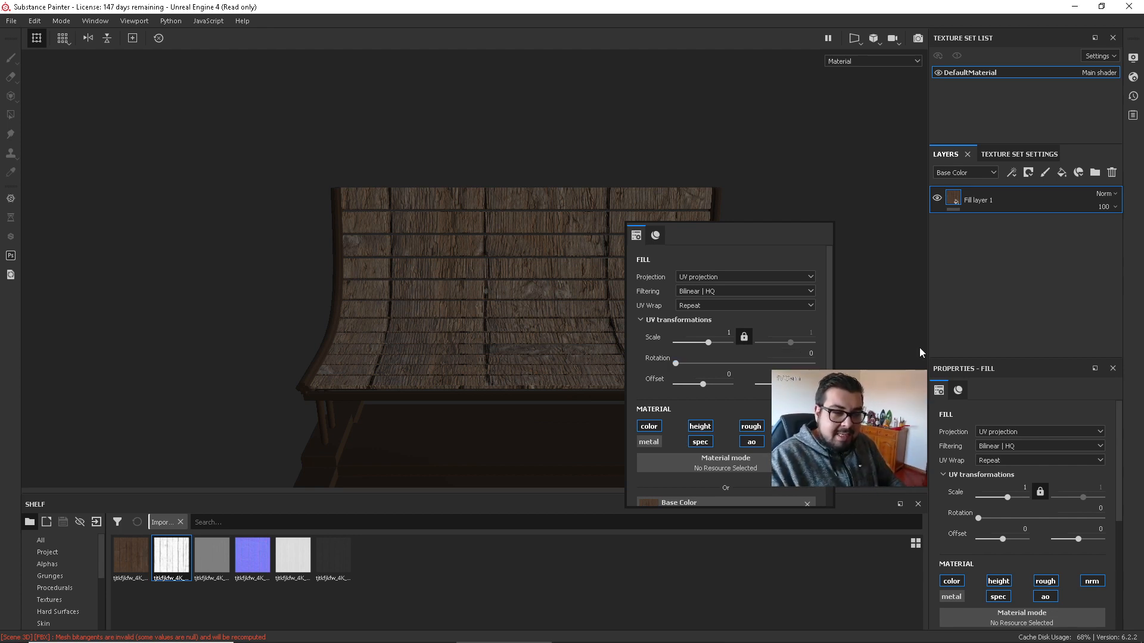
click(793, 362)
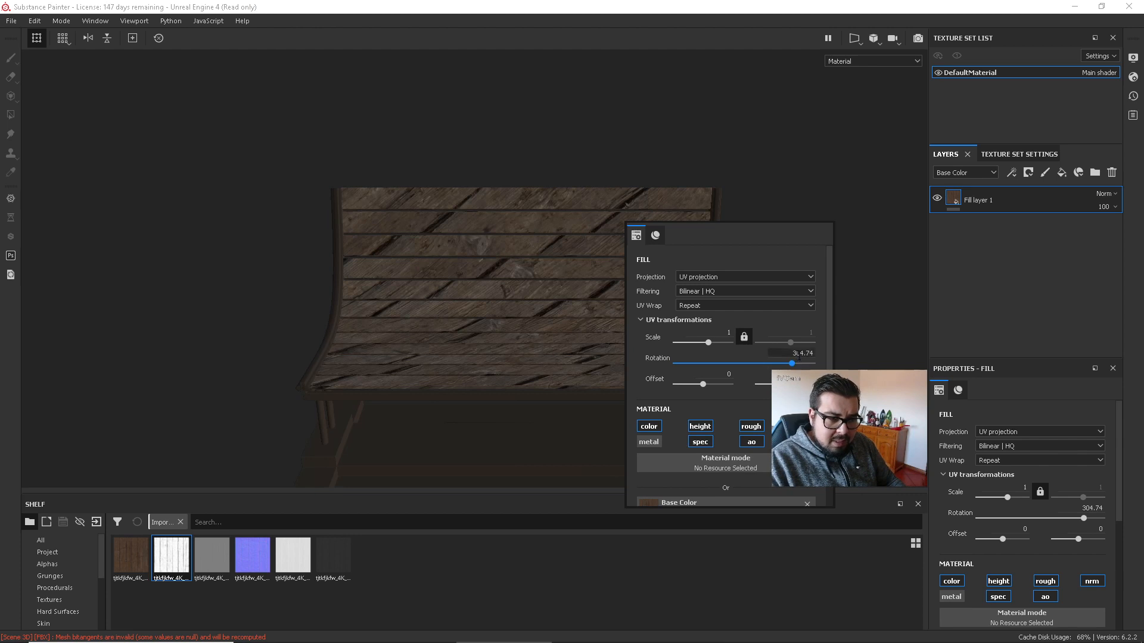
click(803, 353)
text(90)
key(Return)
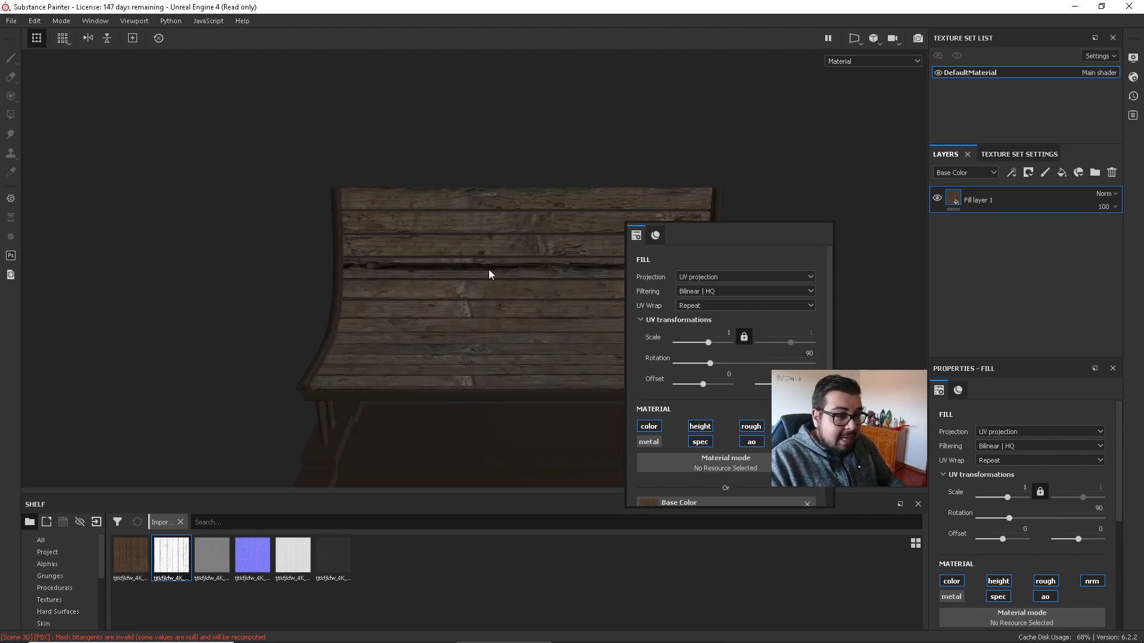
Shift the wood texture on the slats by setting the fill's UV offset to about 0.42 and -0.02.
drag(702, 385, 715, 386)
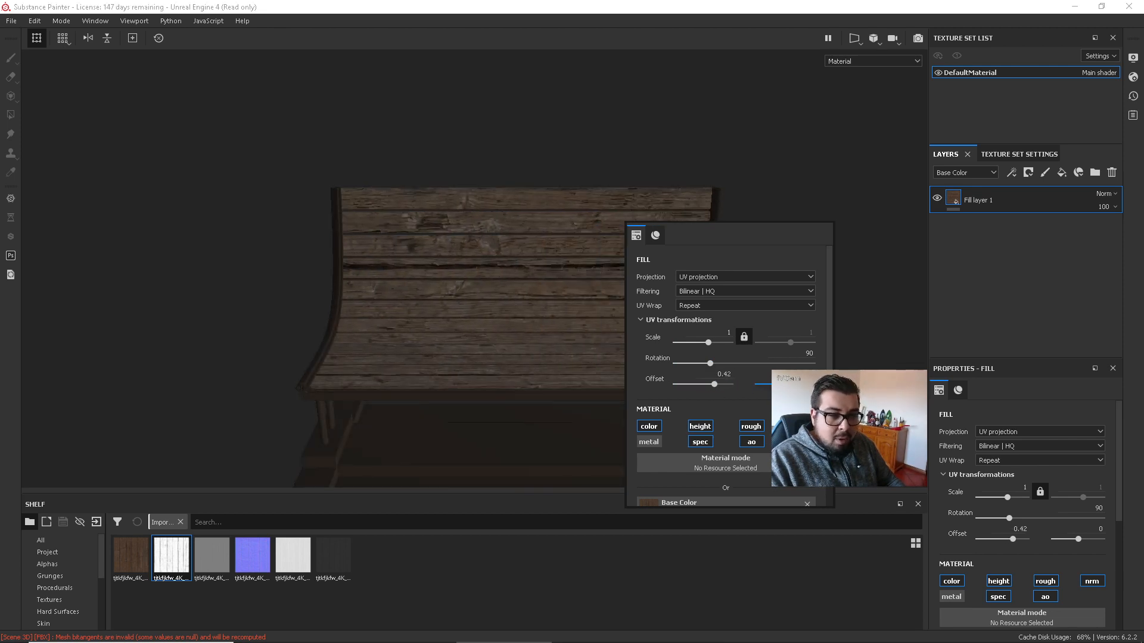
drag(785, 384, 788, 385)
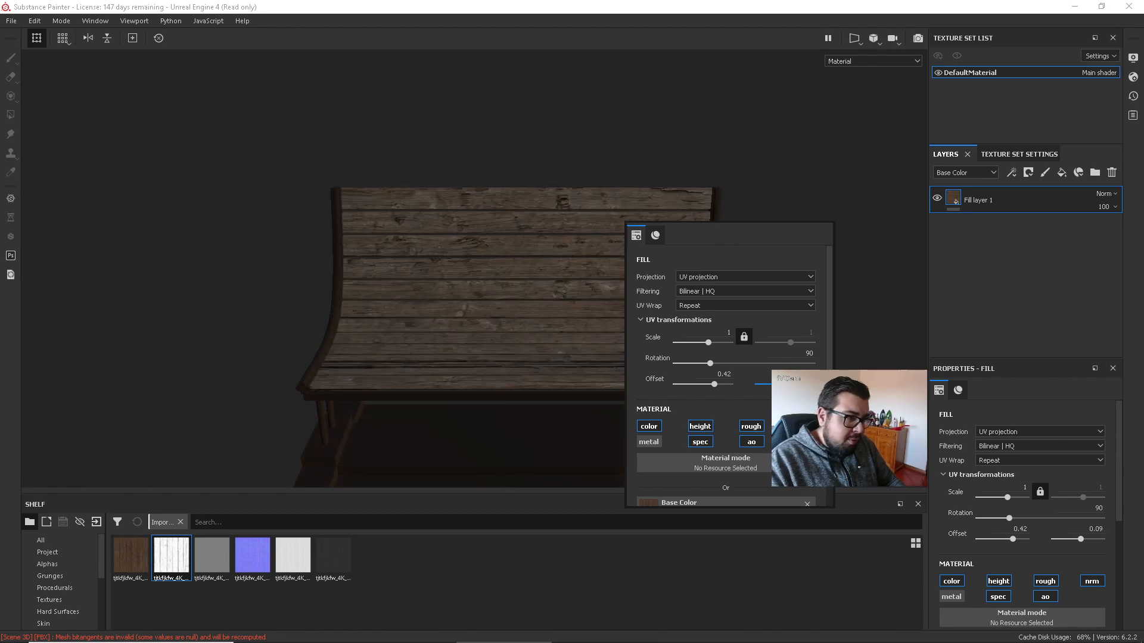
alt+drag(531, 281, 554, 396)
right_click(590, 365)
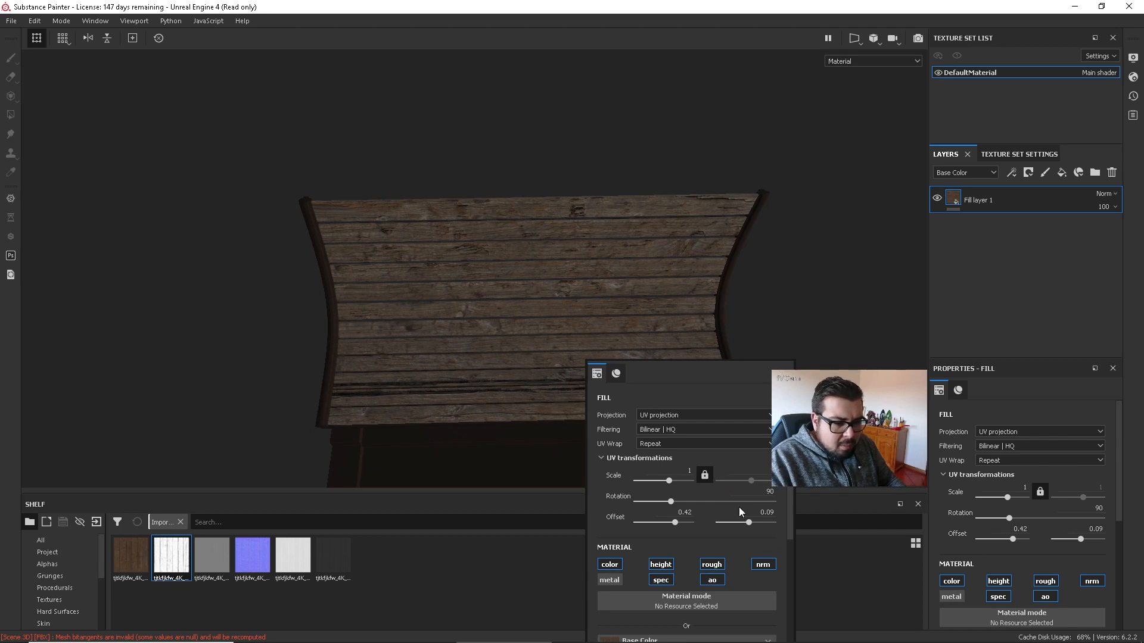
drag(748, 523, 744, 523)
alt+drag(878, 327, 391, 370)
alt+drag(765, 462, 733, 417)
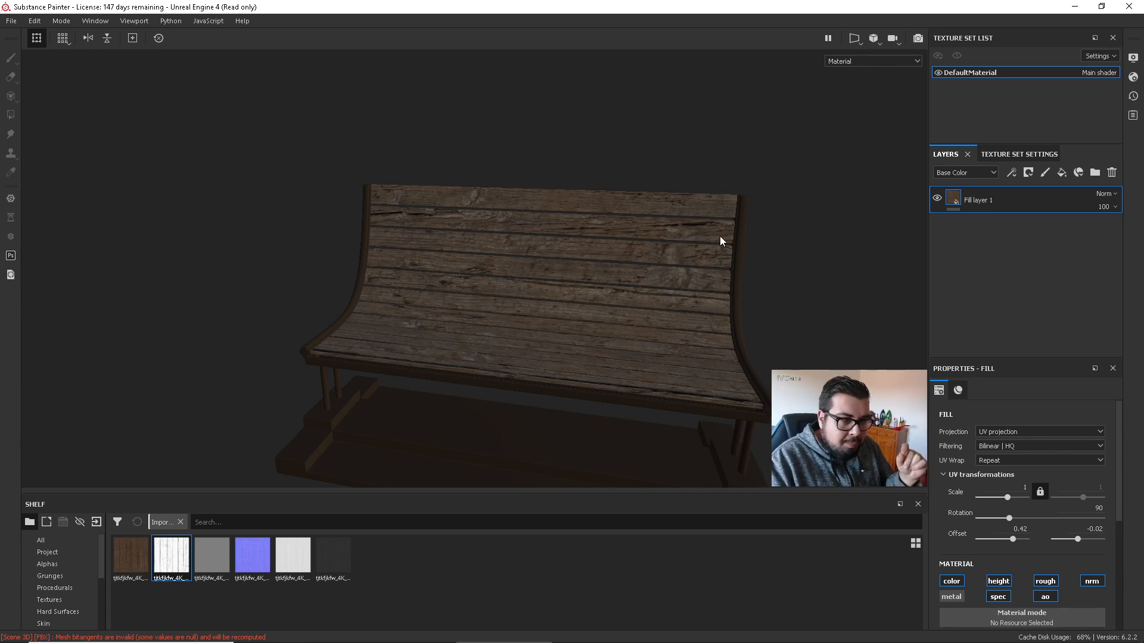
Start a texture export and browse for its output directory to the Textures folder inside La Maison De Hobbit's Substance Painter folder.
click(11, 20)
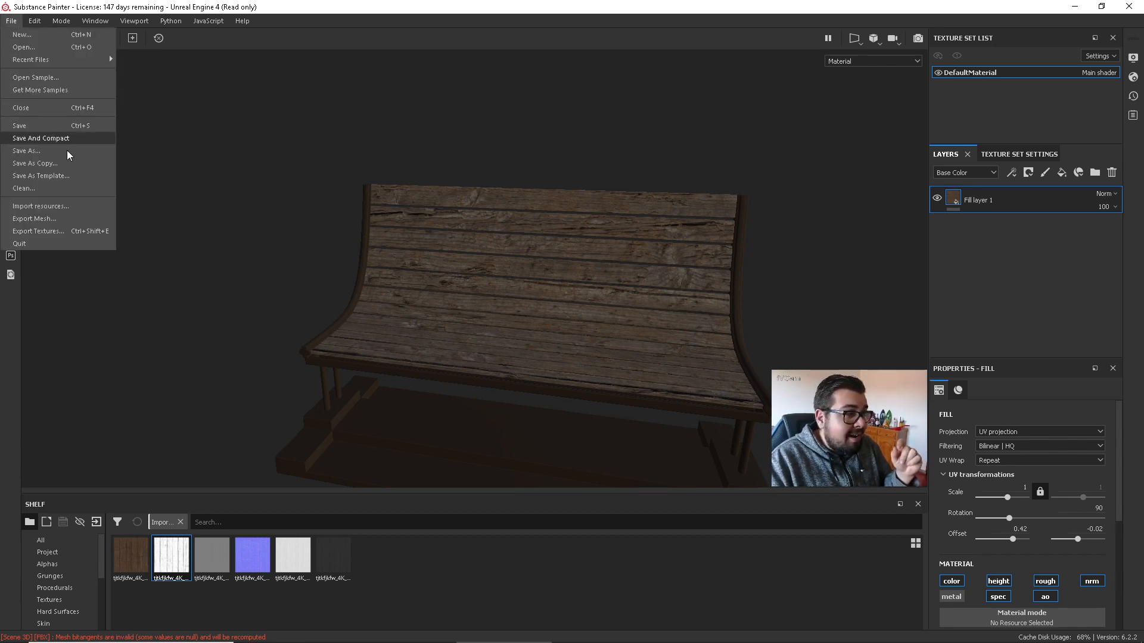
click(74, 232)
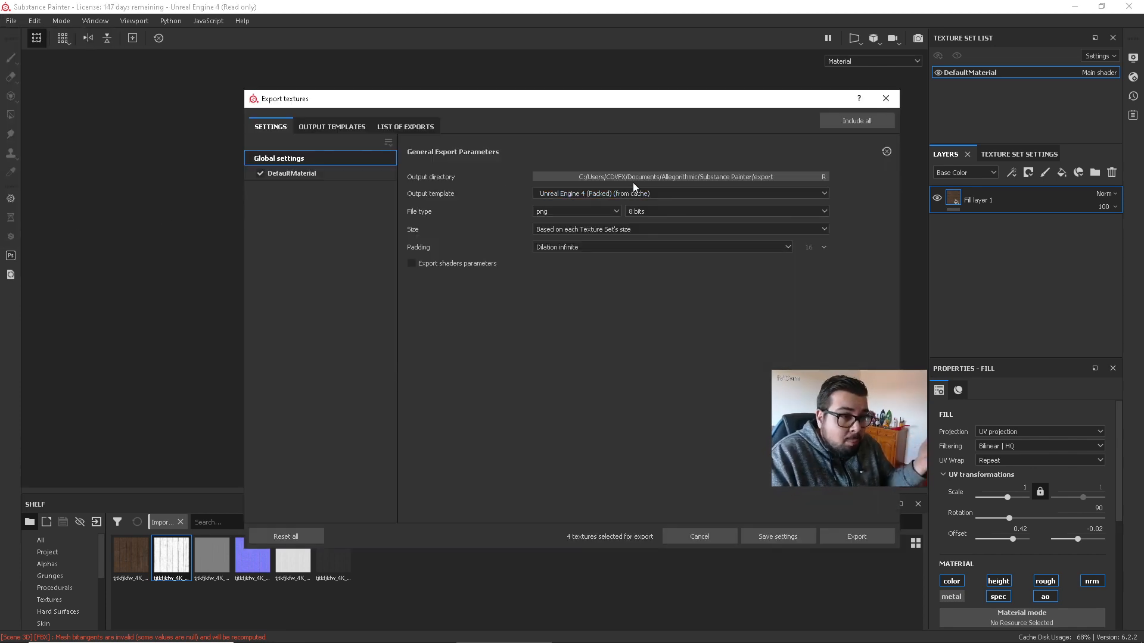
click(637, 177)
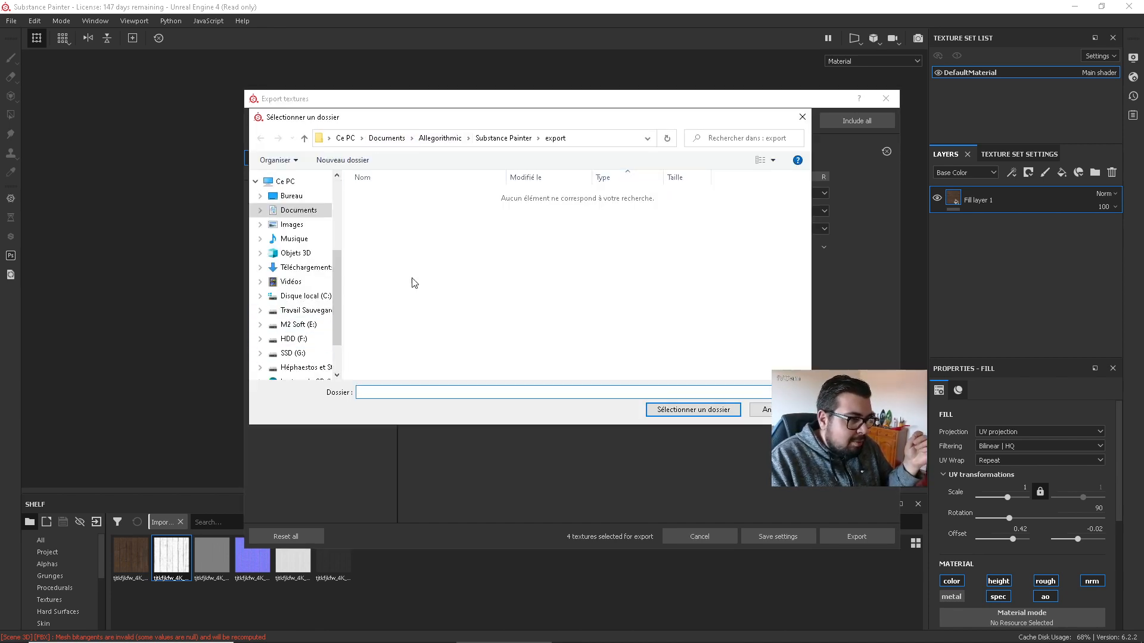
click(305, 310)
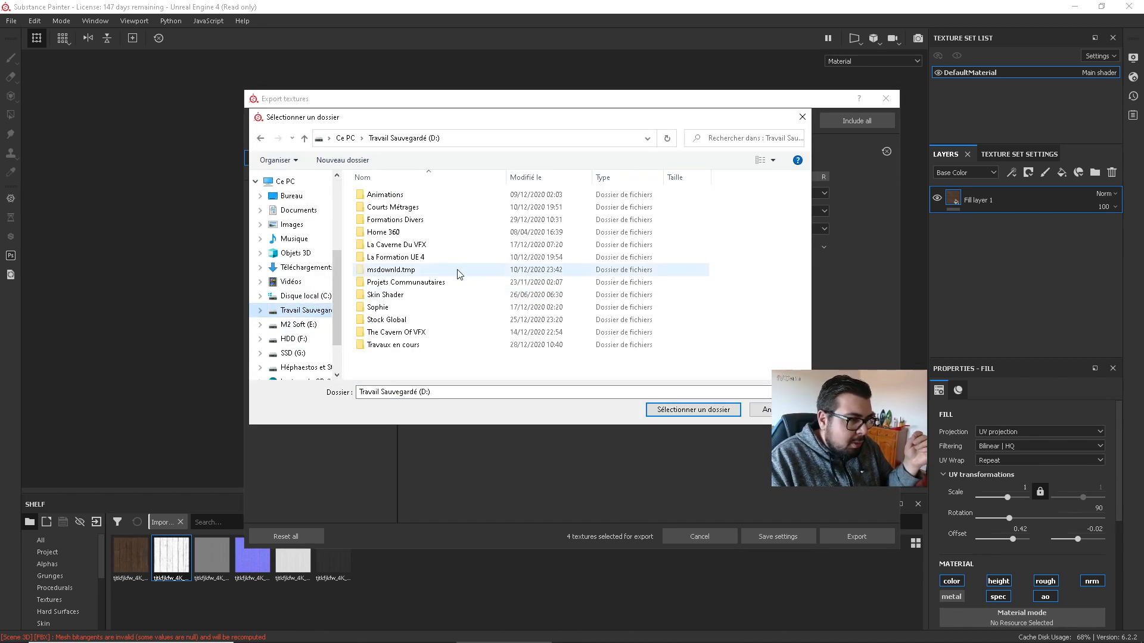
double_click(403, 351)
double_click(400, 207)
double_click(411, 208)
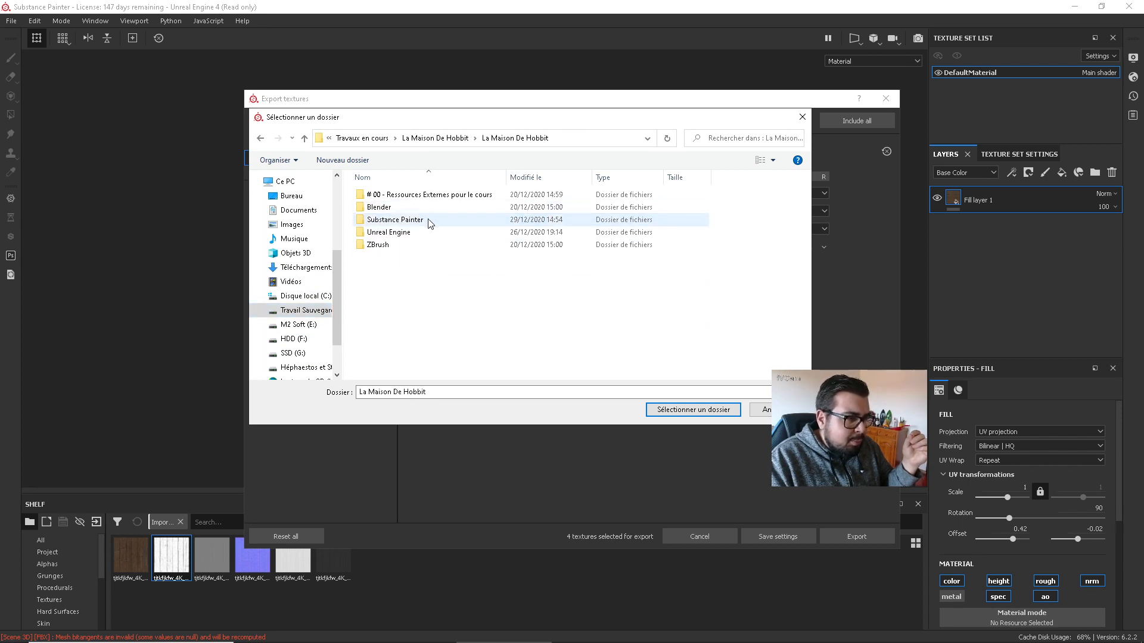
double_click(409, 221)
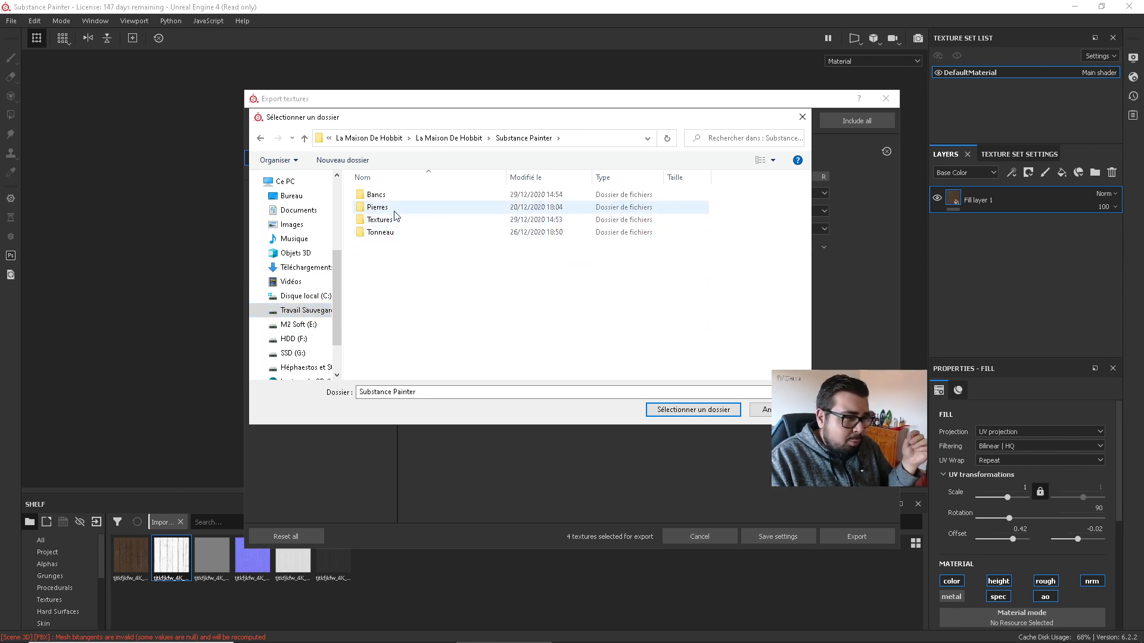
click(394, 220)
double_click(394, 221)
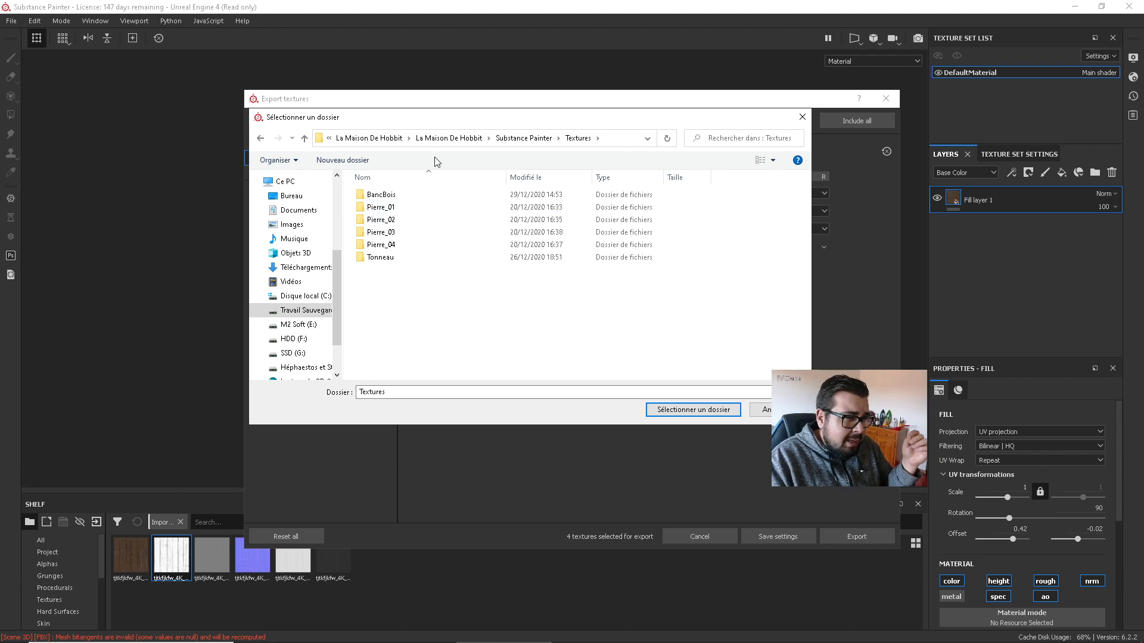
Create a BancFer folder within Textures and set it as the export output directory.
click(351, 162)
text(ancFer)
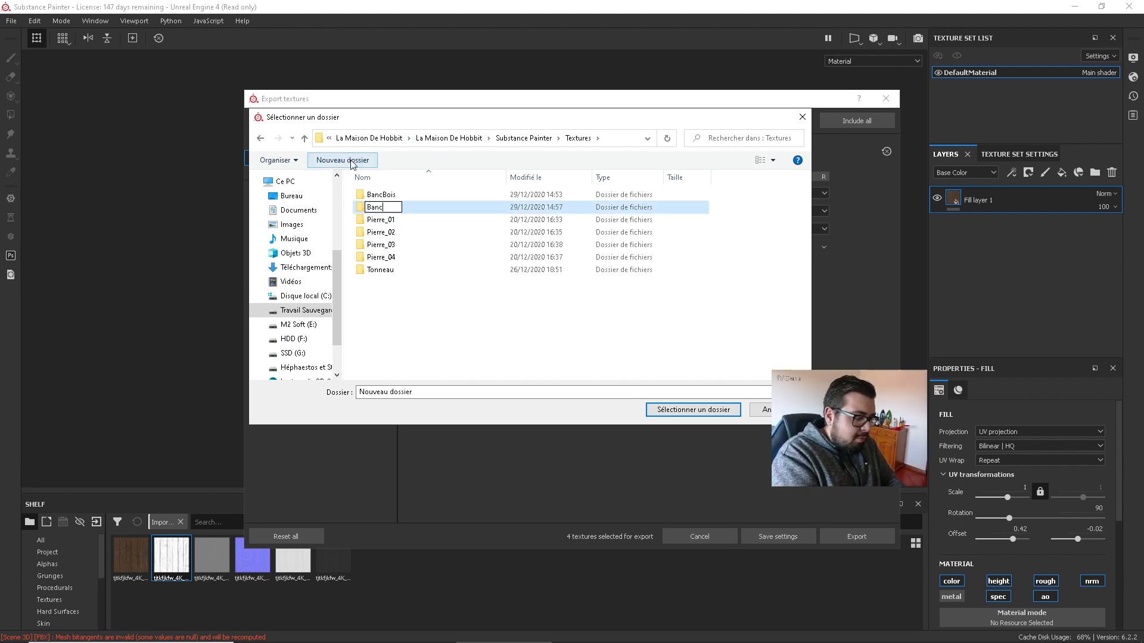
key(Return)
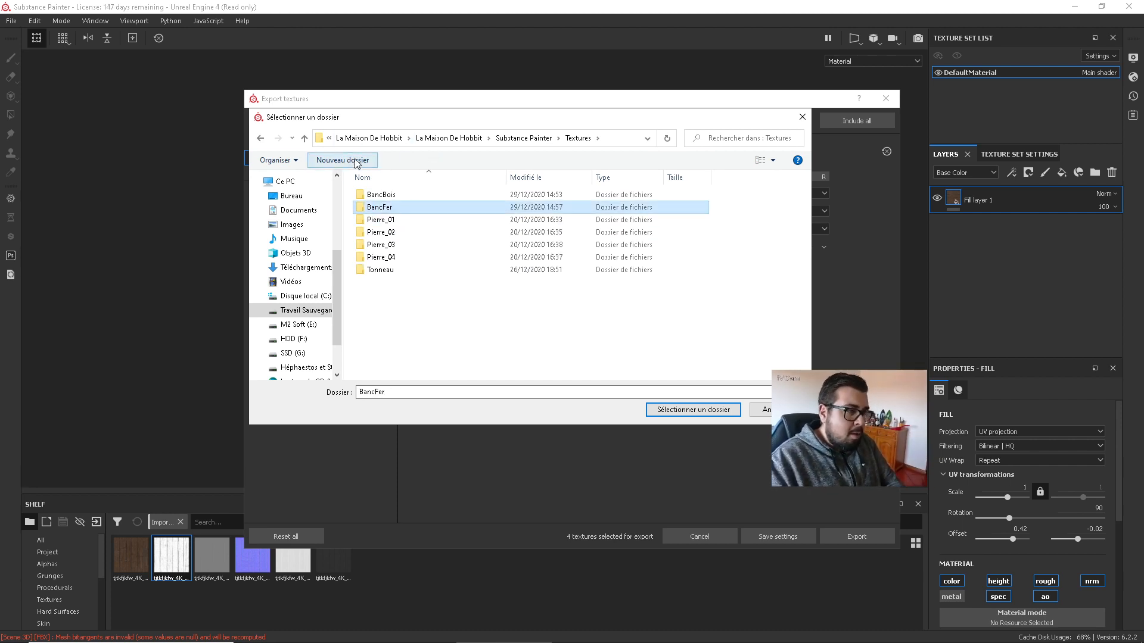
double_click(413, 205)
click(691, 409)
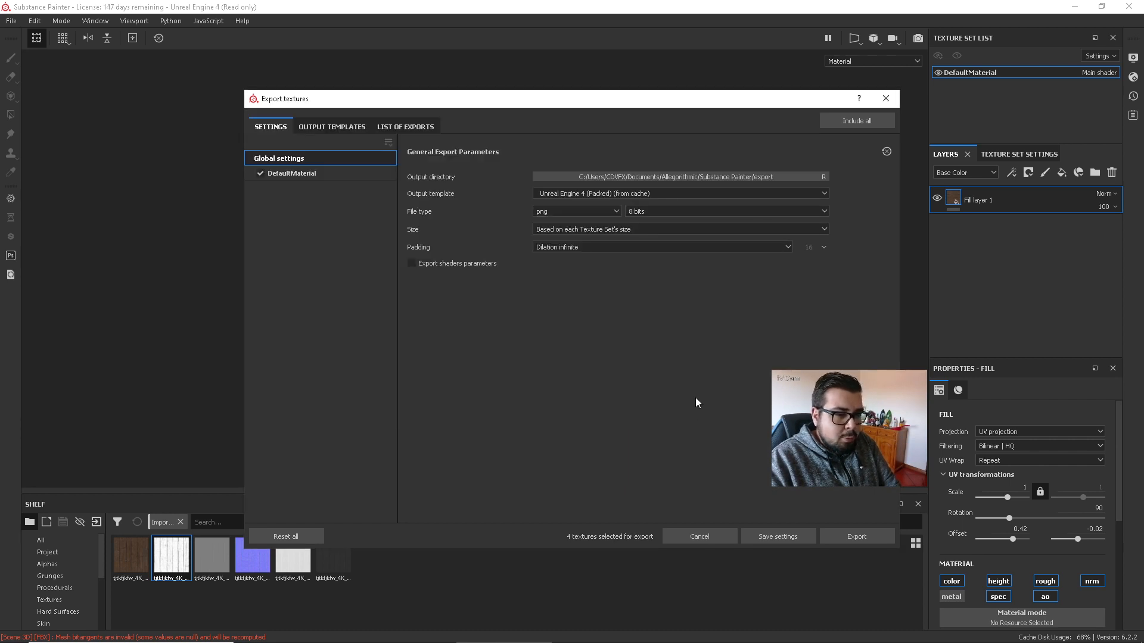
Export the textures with the Custom UE4 & Blender template, file type based on the output template, and size 2048.
click(628, 194)
scroll(625, 256, up, 5)
scroll(621, 252, down, 3)
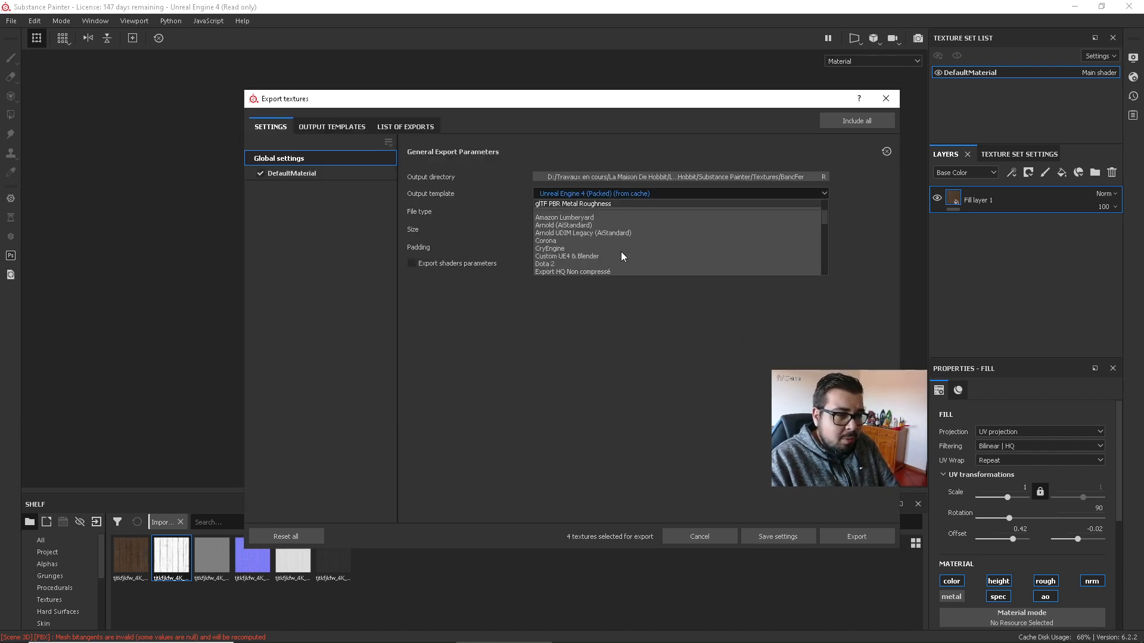
click(586, 251)
click(581, 212)
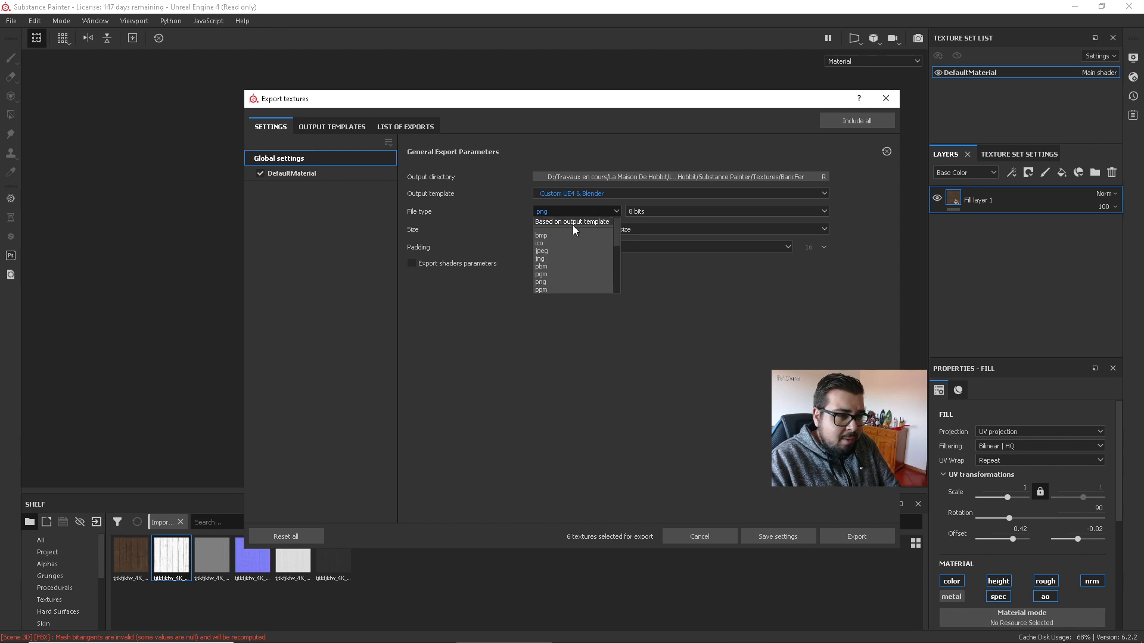
click(573, 224)
click(628, 230)
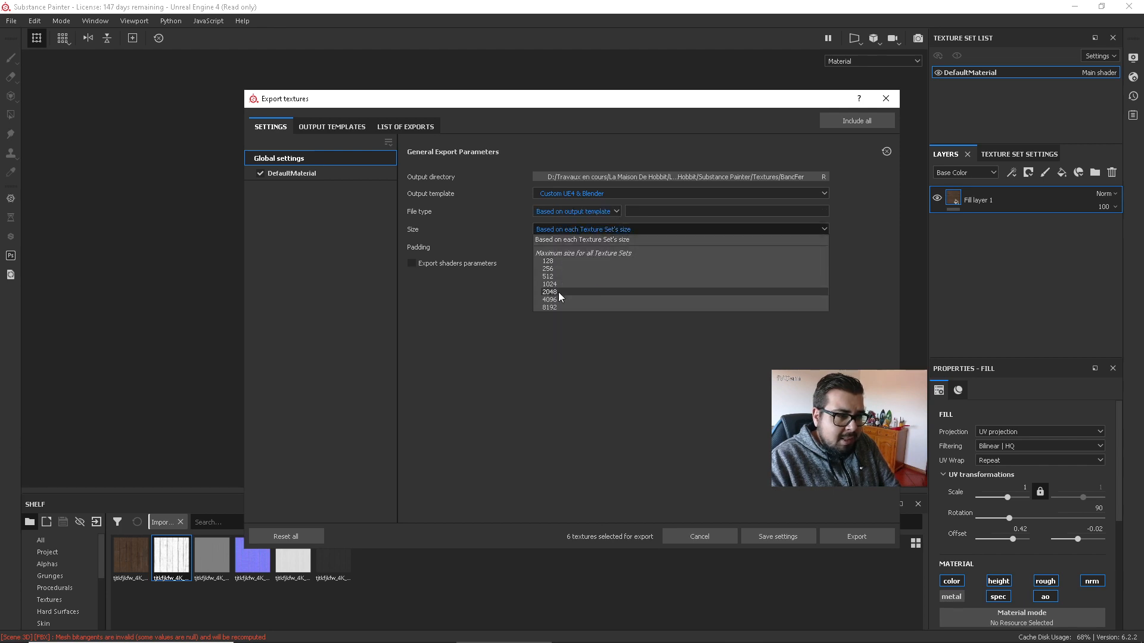
click(558, 292)
click(861, 537)
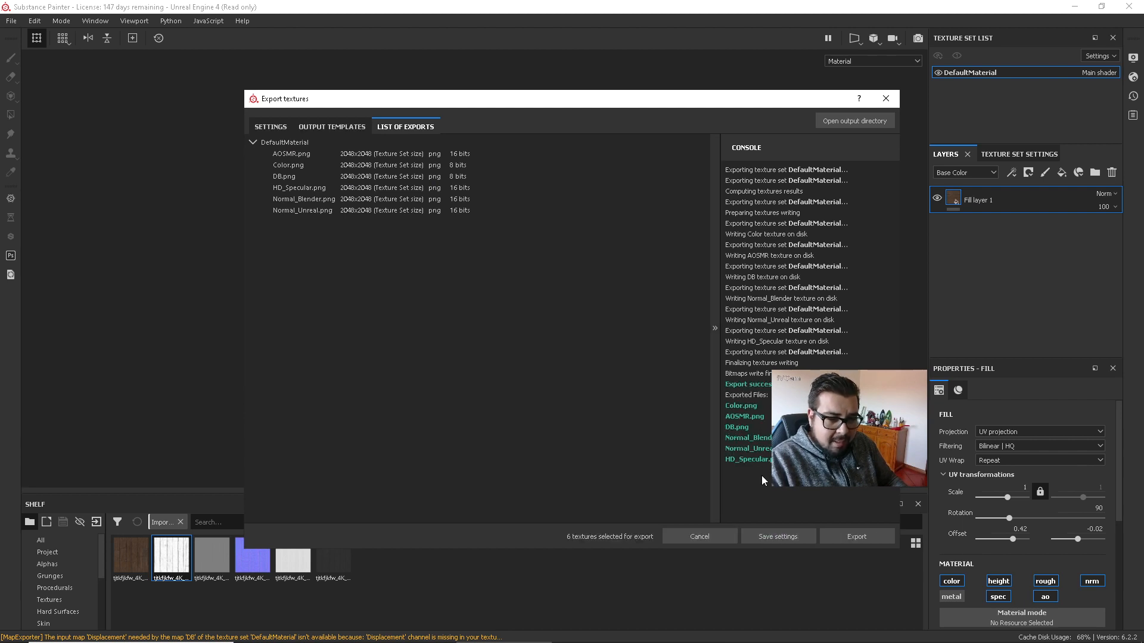
click(887, 98)
Save the project under the name Banc 2 in the Bancs folder.
click(12, 22)
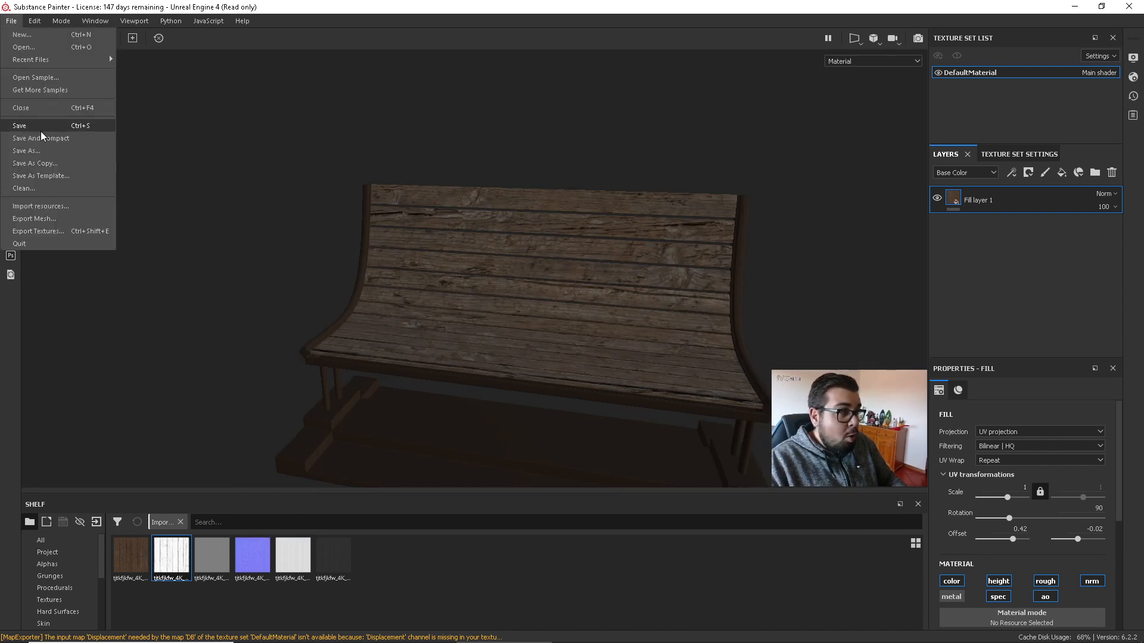
click(36, 152)
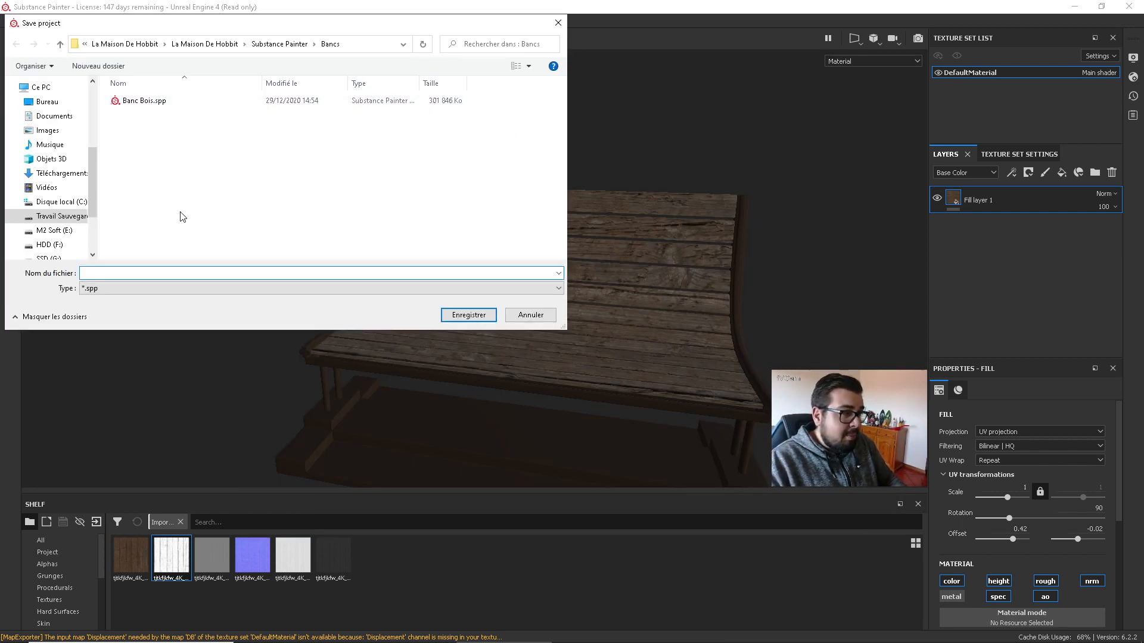
click(136, 269)
text(Banc 2)
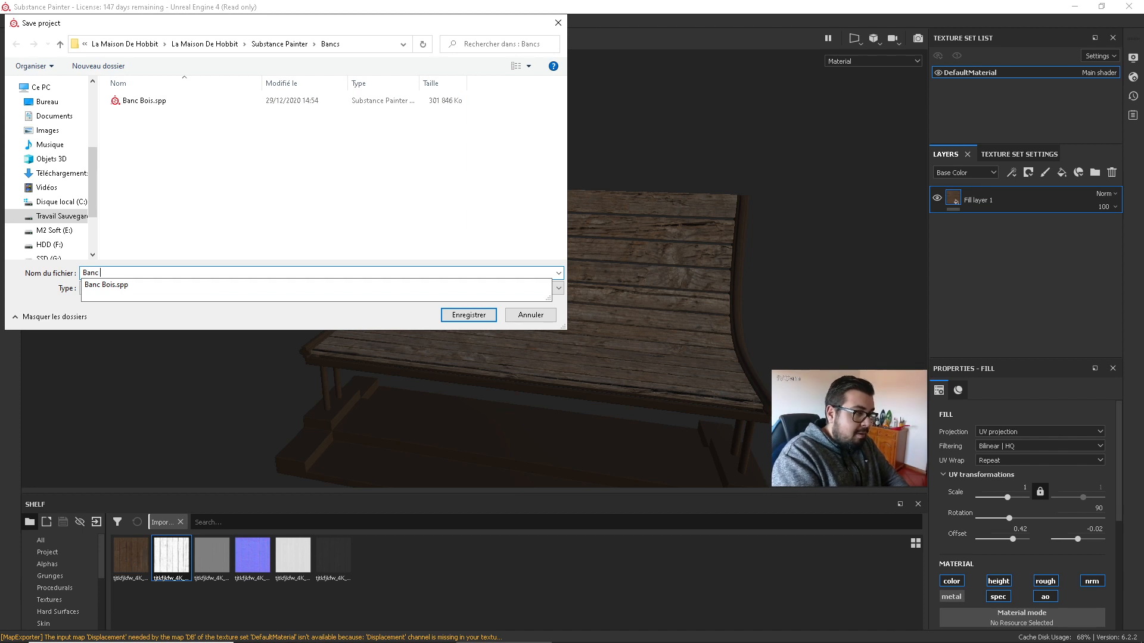
key(Return)
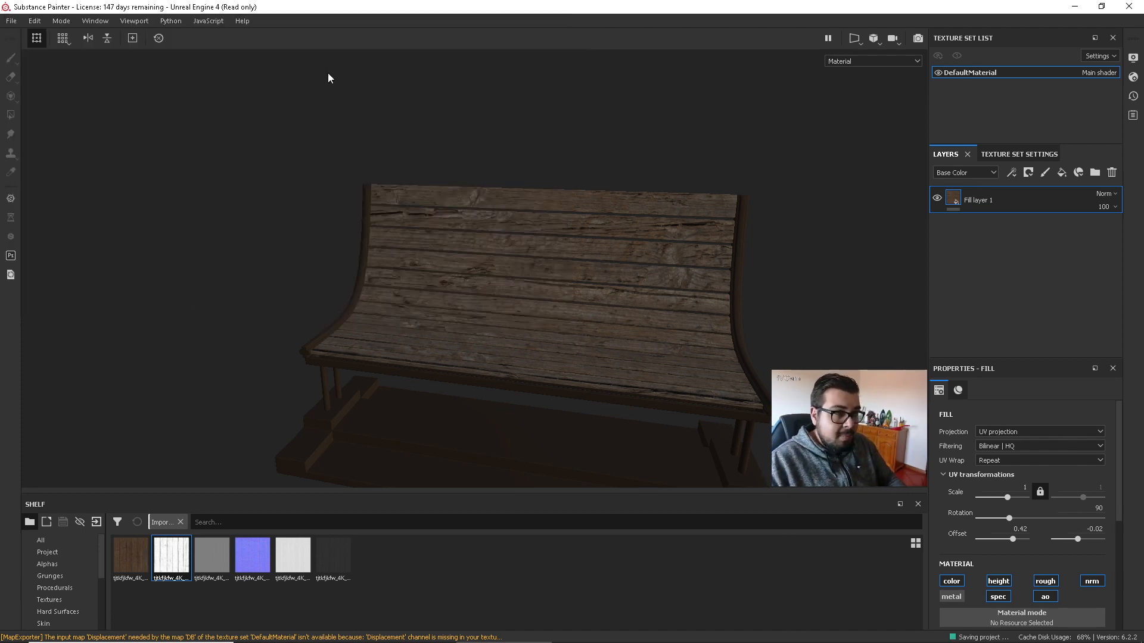